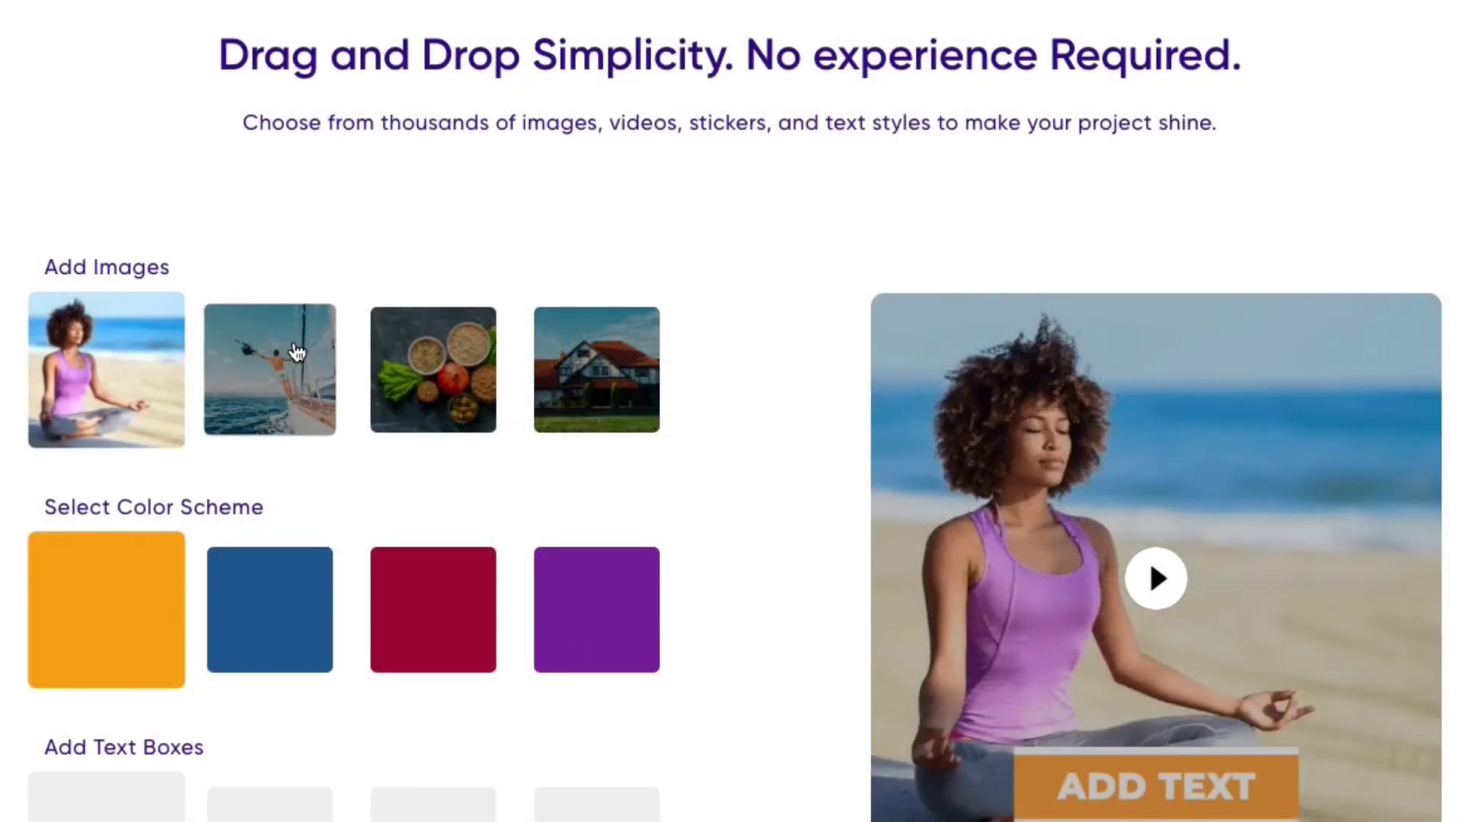
# Step: Preview the landing page's sample video with the sailing and food images, and pick the blue color scheme
pyautogui.click(297, 352)
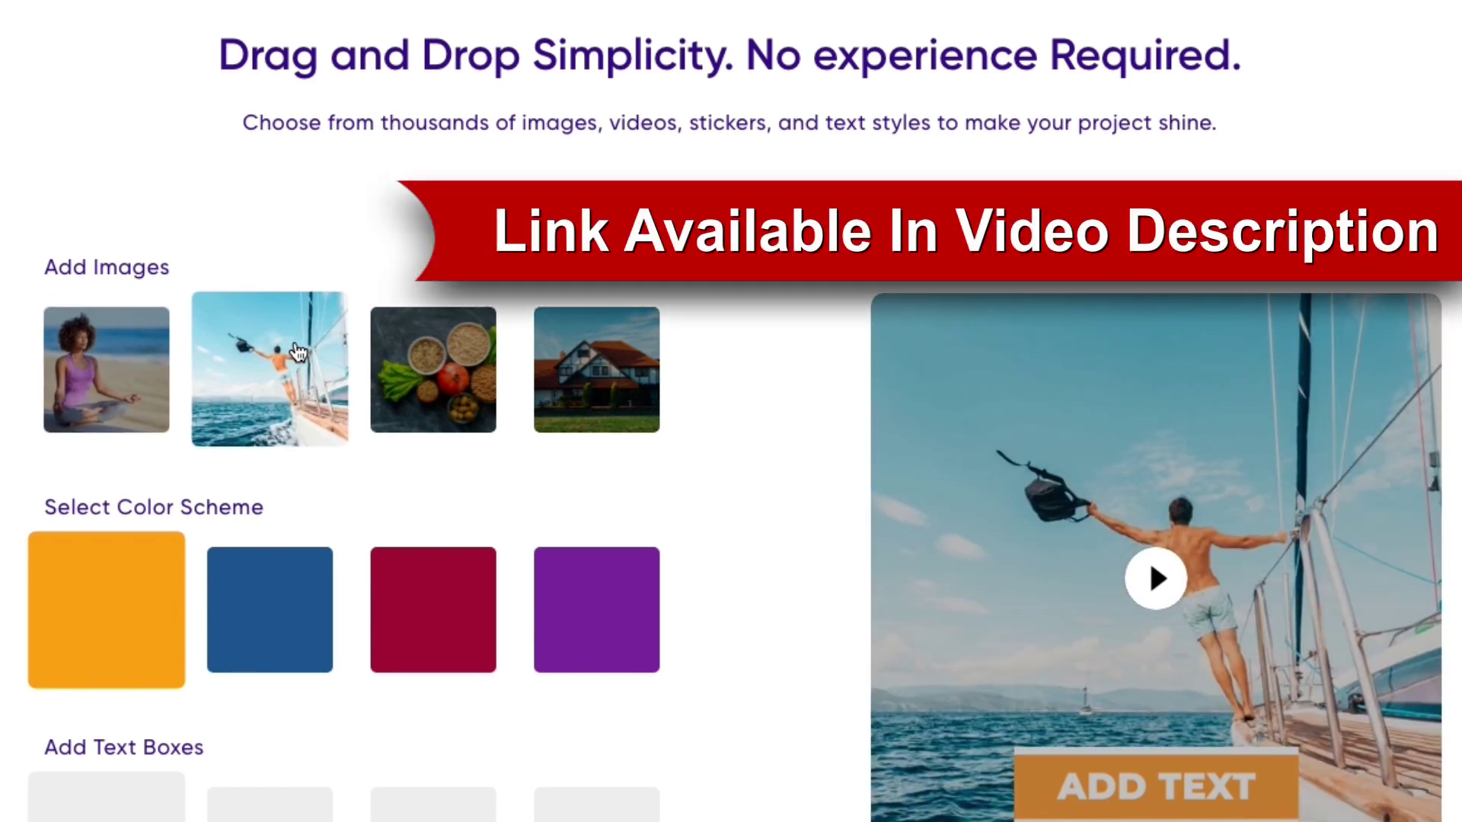
pyautogui.click(430, 376)
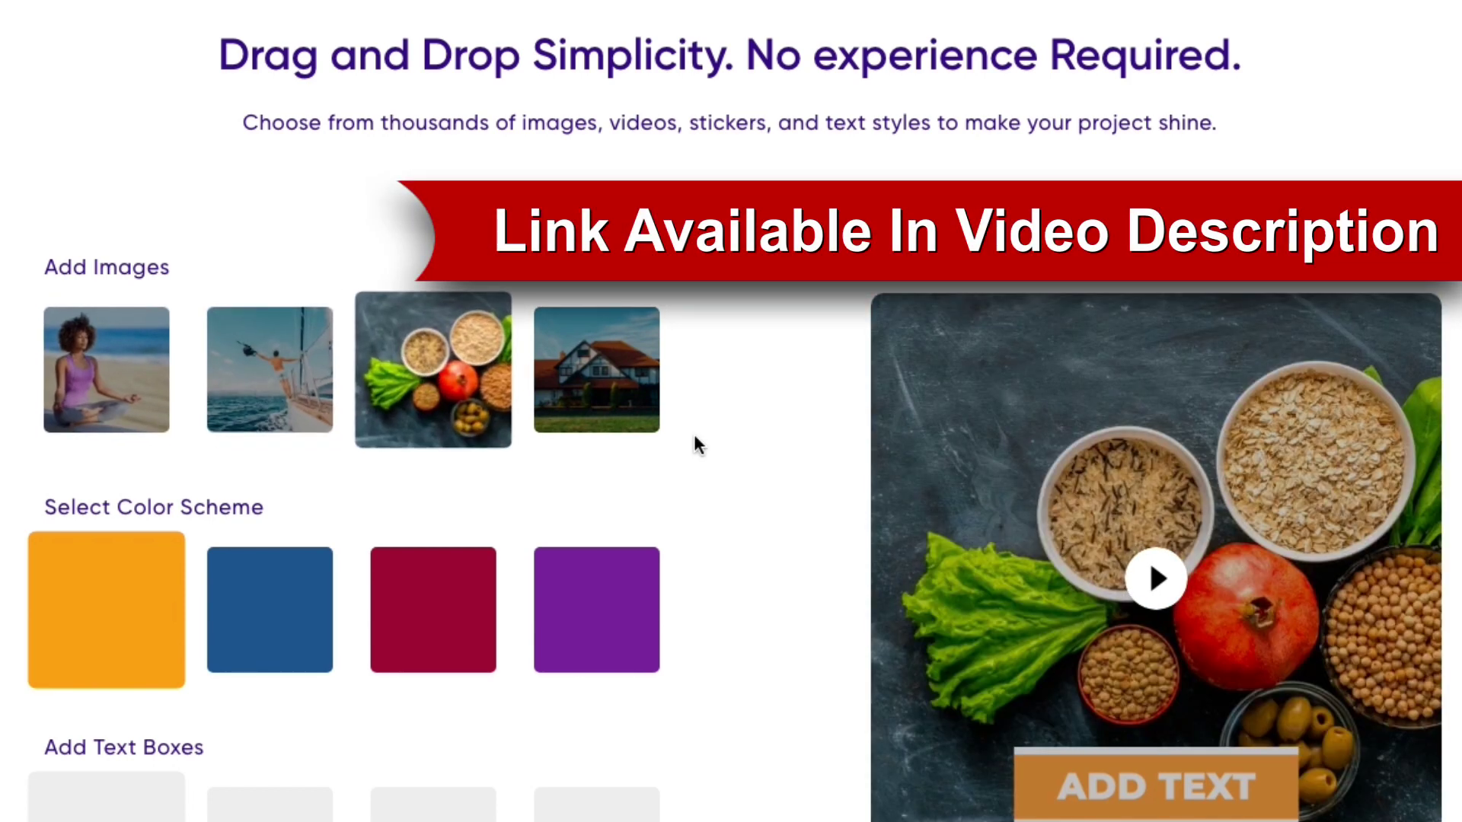
pyautogui.scroll(-1, 693, 441)
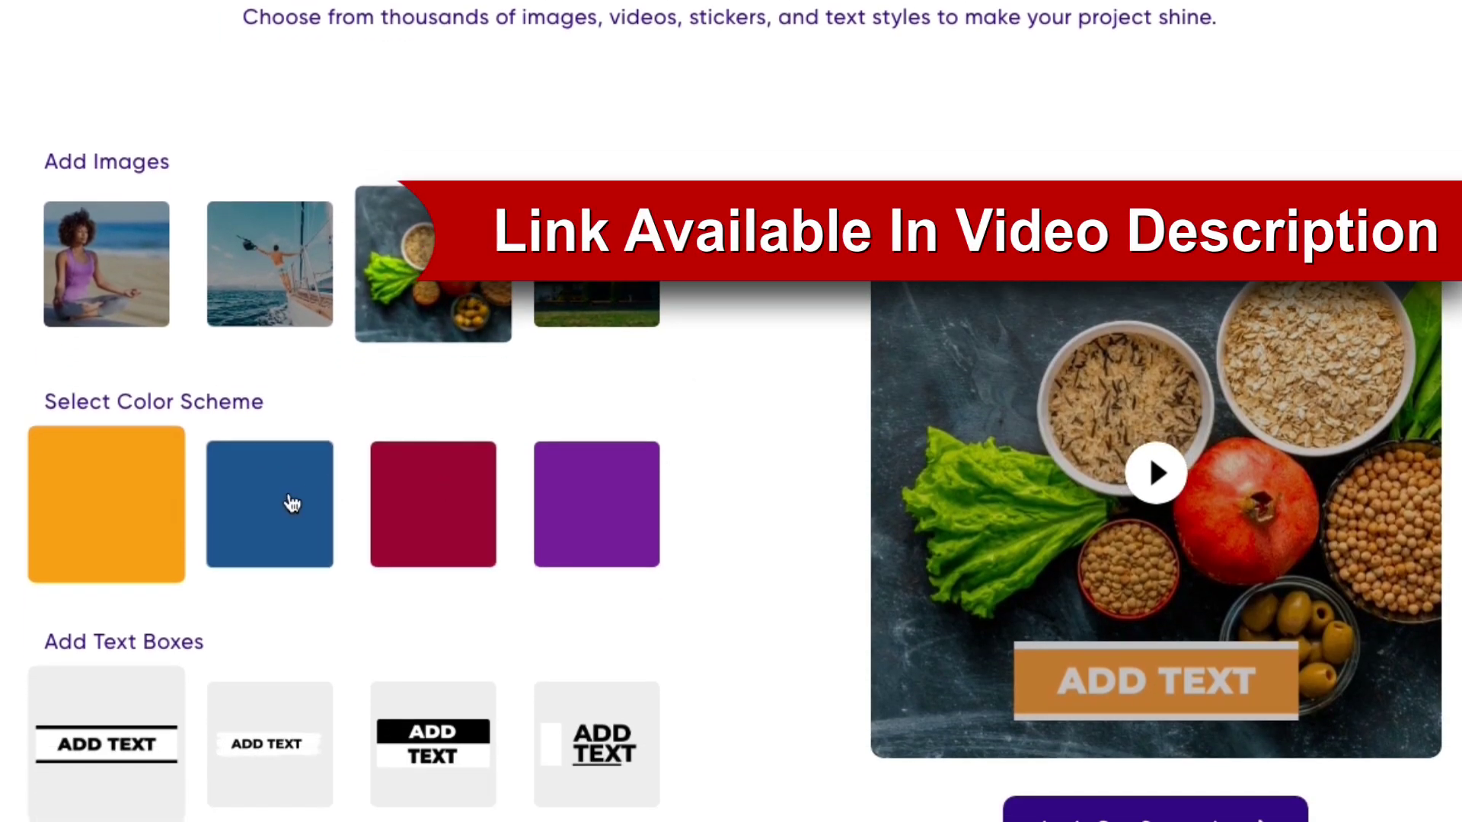
pyautogui.click(293, 505)
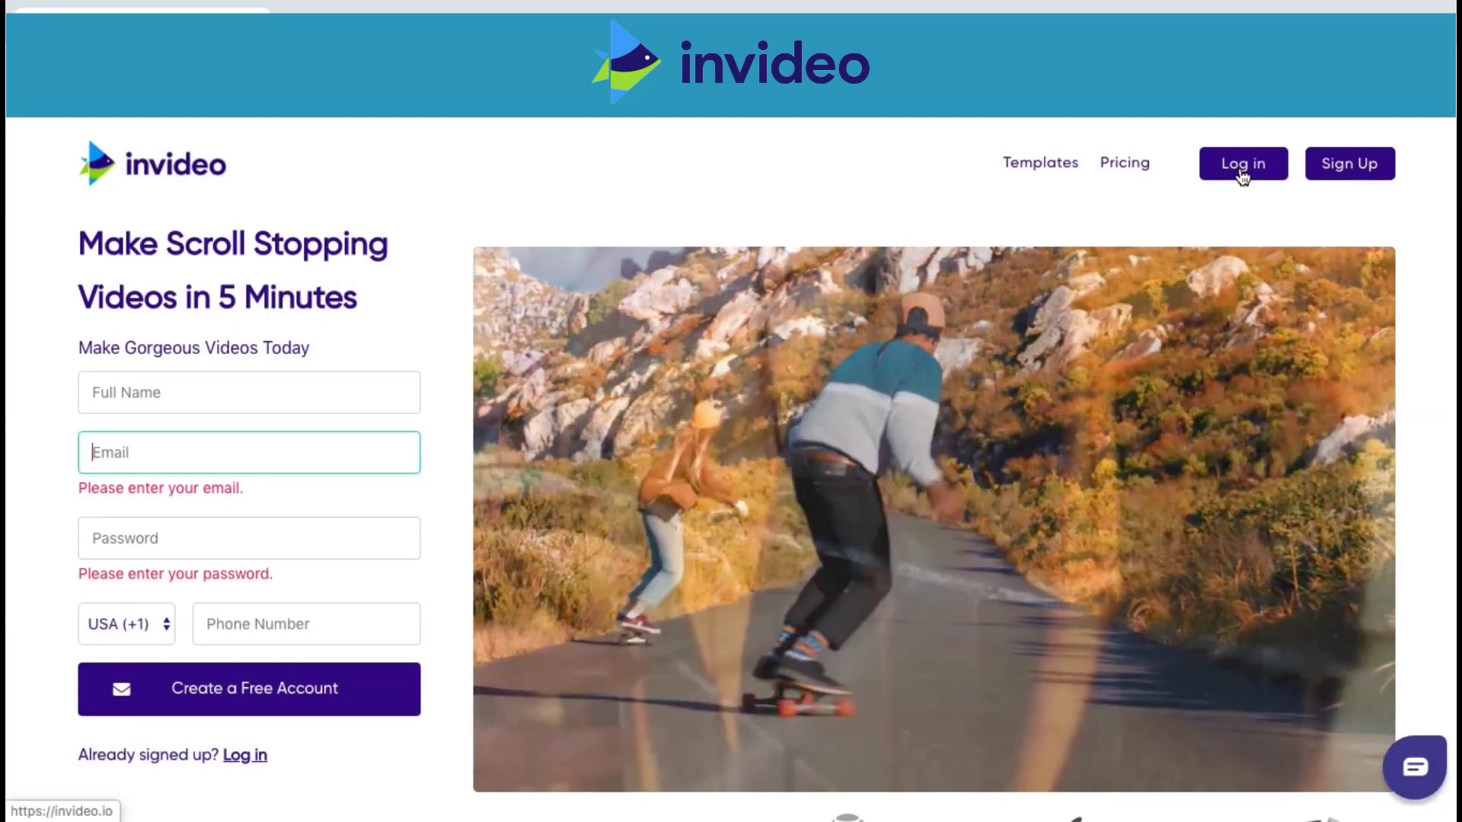
# Step: Log in with the saved account credentials and choose to create from Pre-made Templates
pyautogui.click(1242, 172)
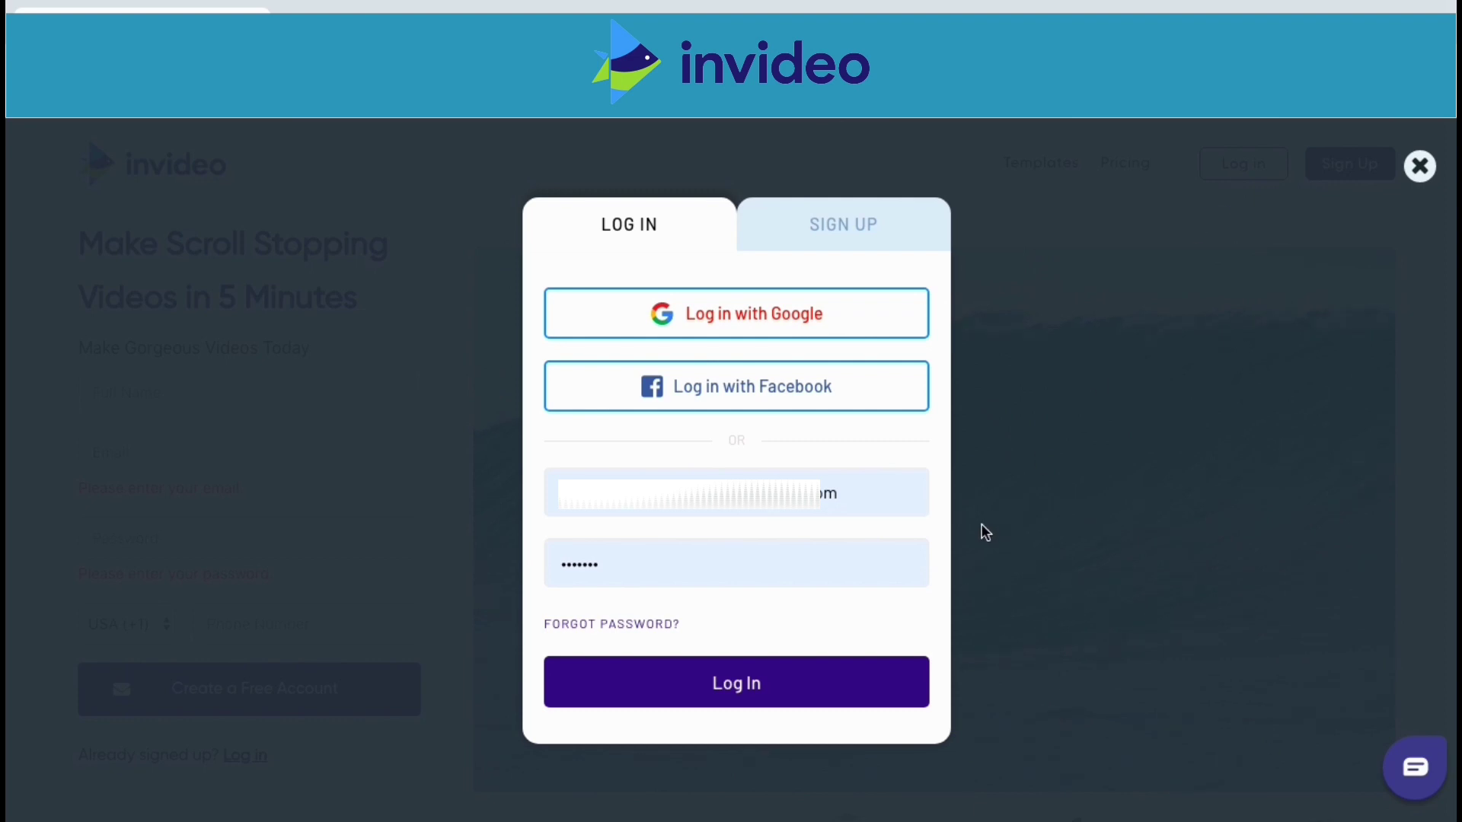
pyautogui.click(864, 678)
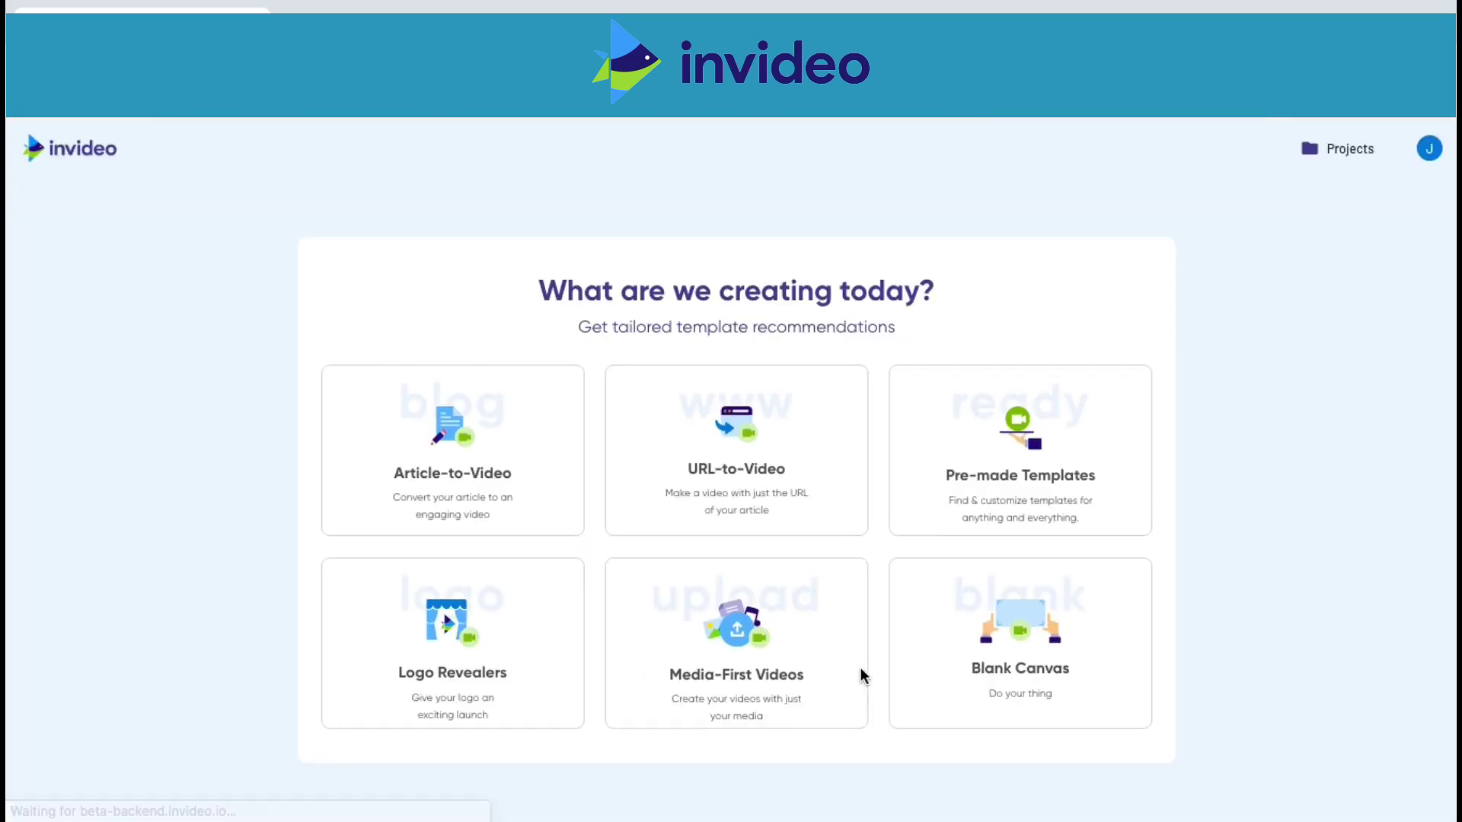
pyautogui.click(911, 713)
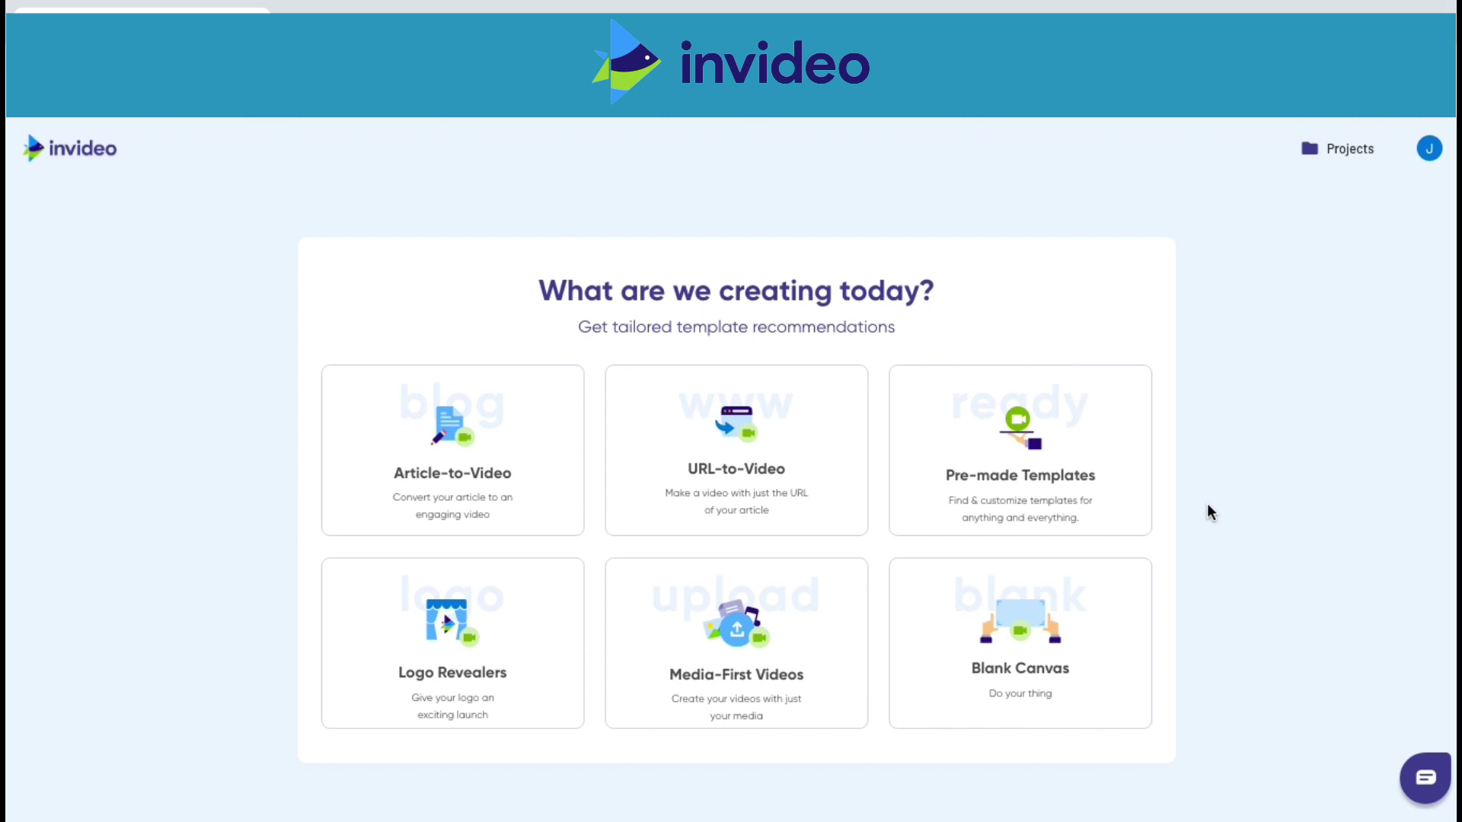
pyautogui.click(916, 501)
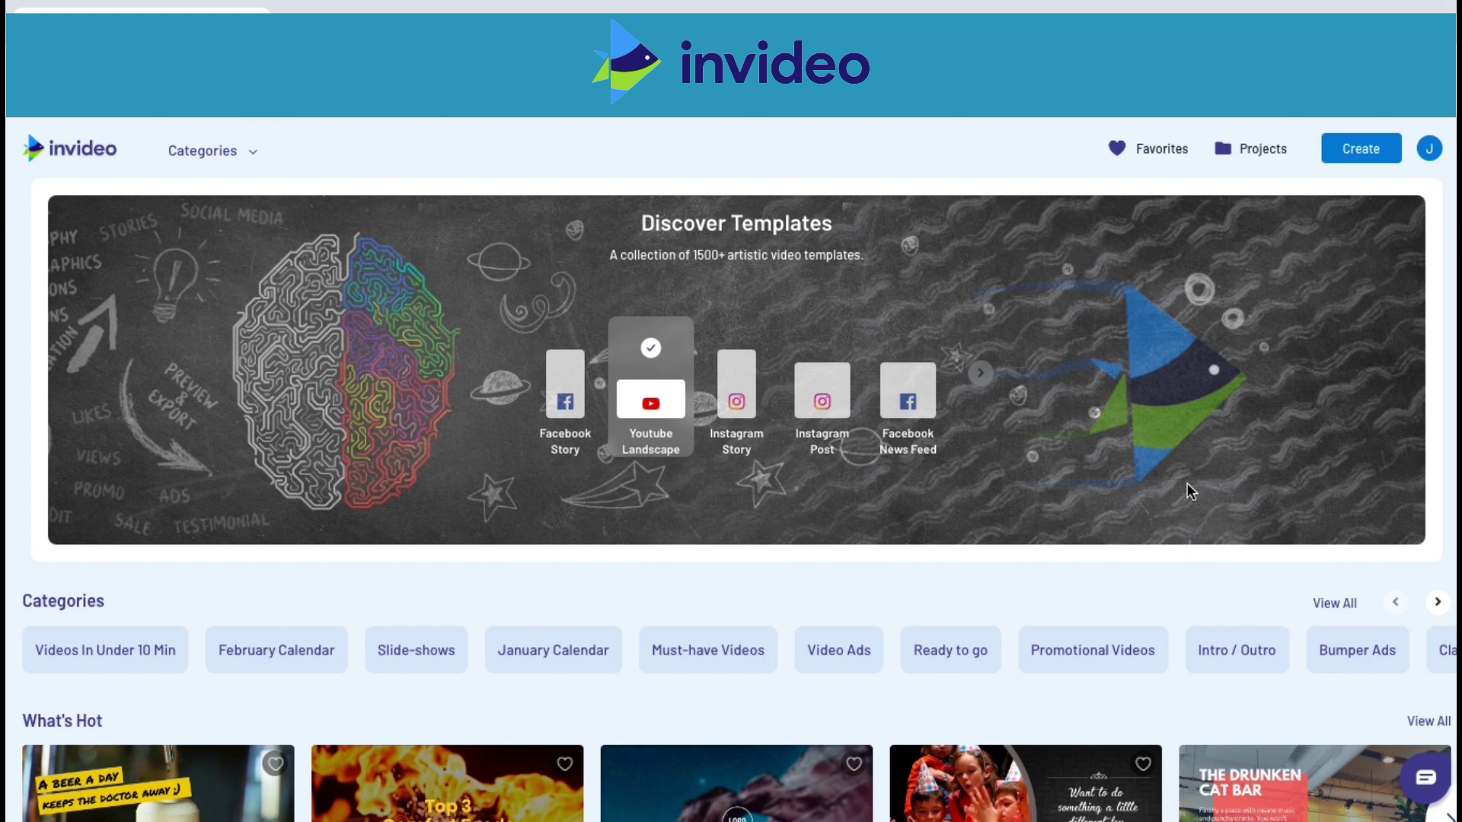
# Step: Look through the available template categories, from Videos In Under 10 Min onward
pyautogui.click(1438, 603)
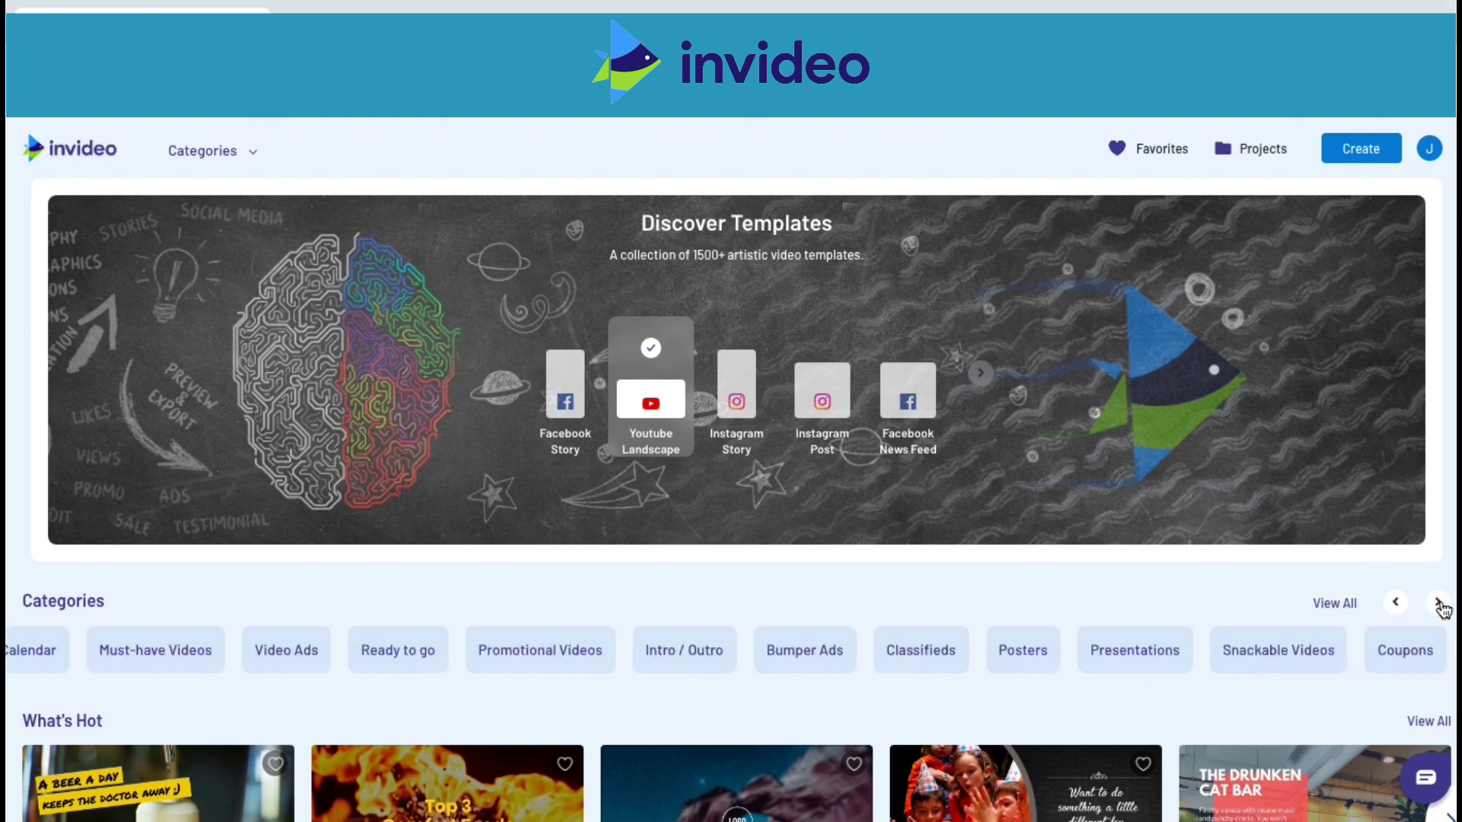
pyautogui.click(1438, 603)
pyautogui.click(1439, 603)
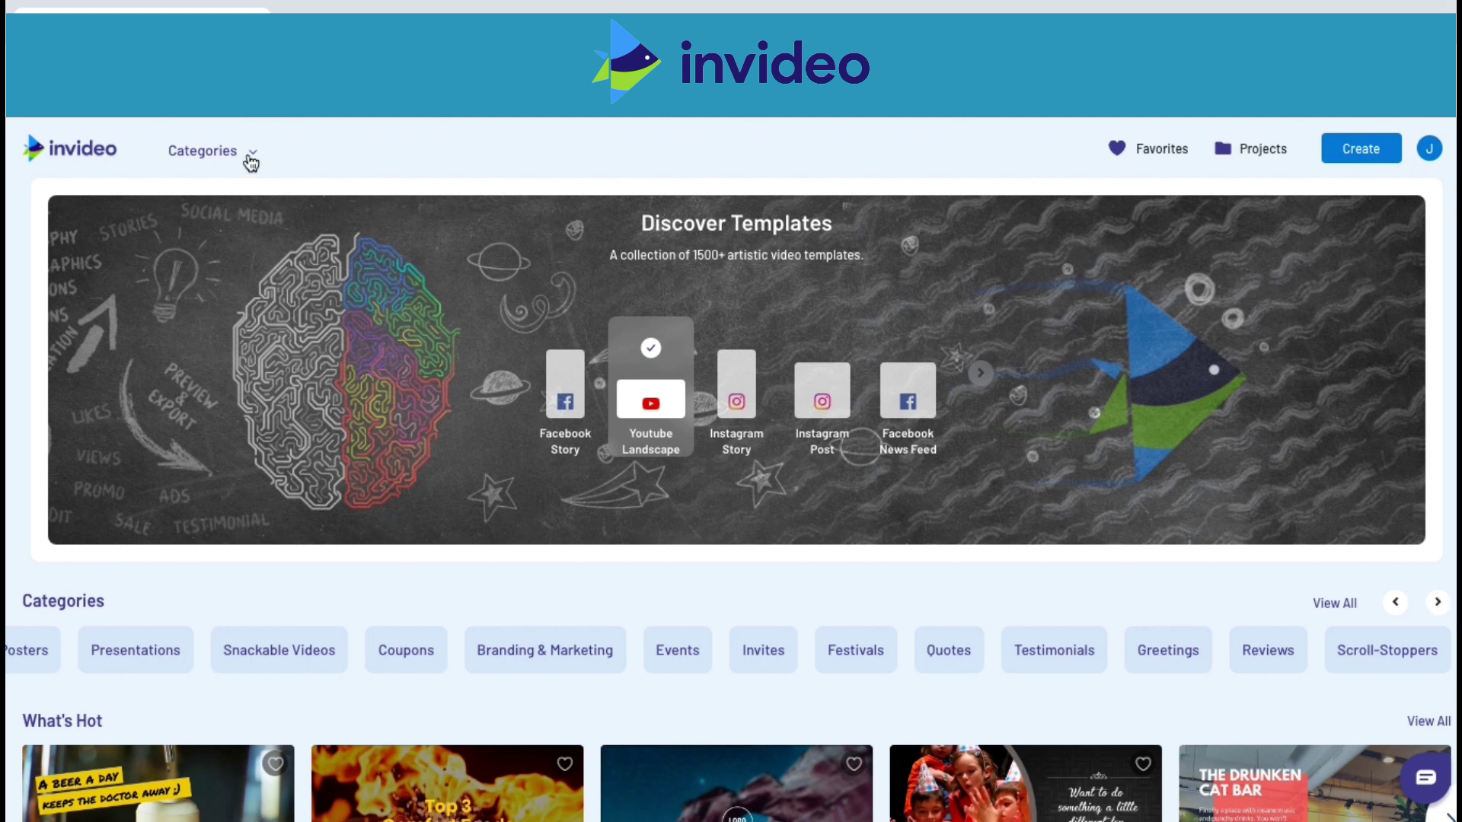
pyautogui.moveTo(215, 157)
# Step: Preview the Bistro Testimonial template under Must-have Videos and add the Weekend template under Ready to go to the favorites
pyautogui.scroll(-3, 1451, 693)
pyautogui.scroll(-1, 1447, 710)
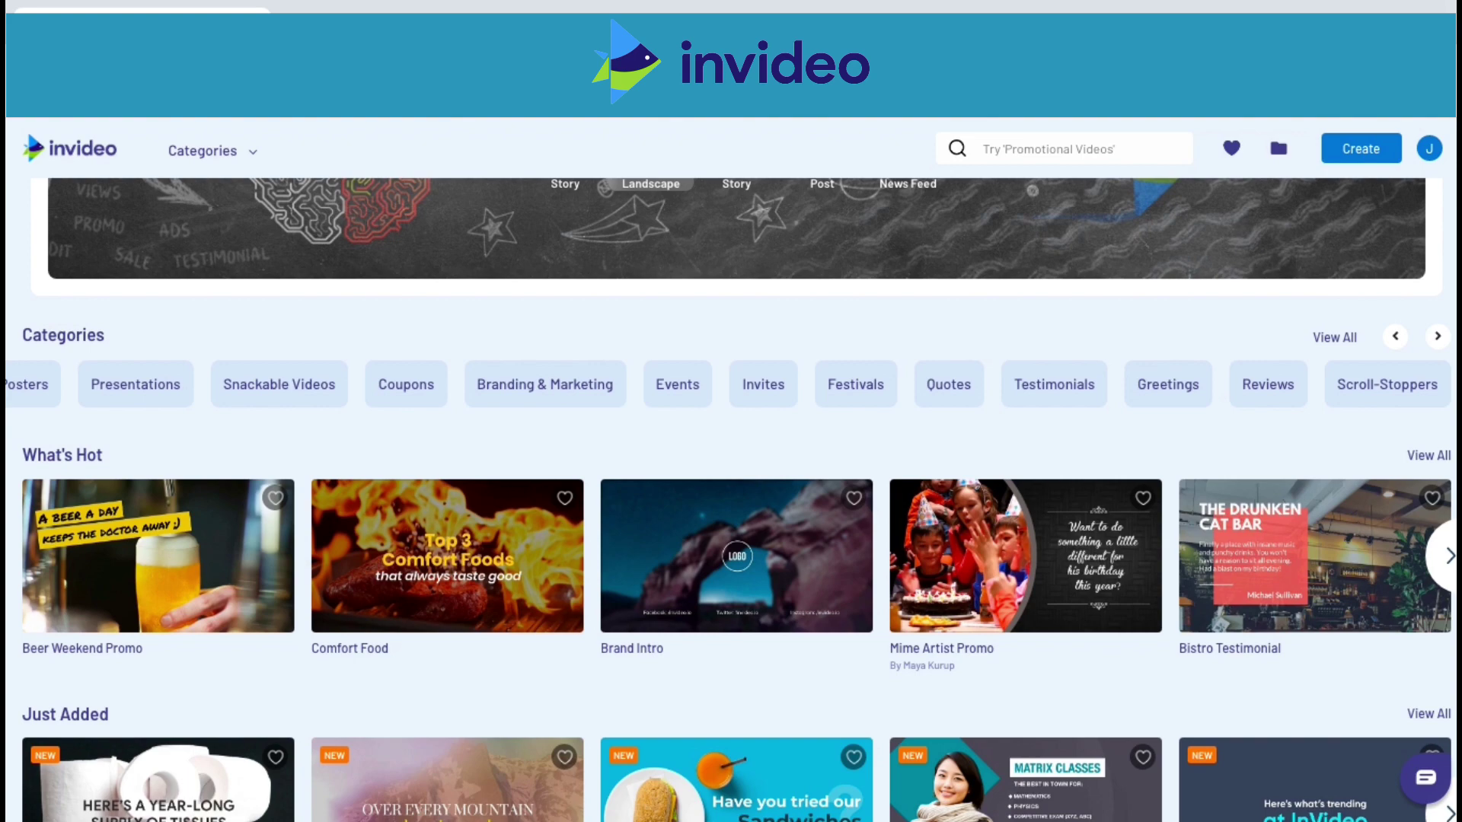
pyautogui.scroll(-4, 731, 500)
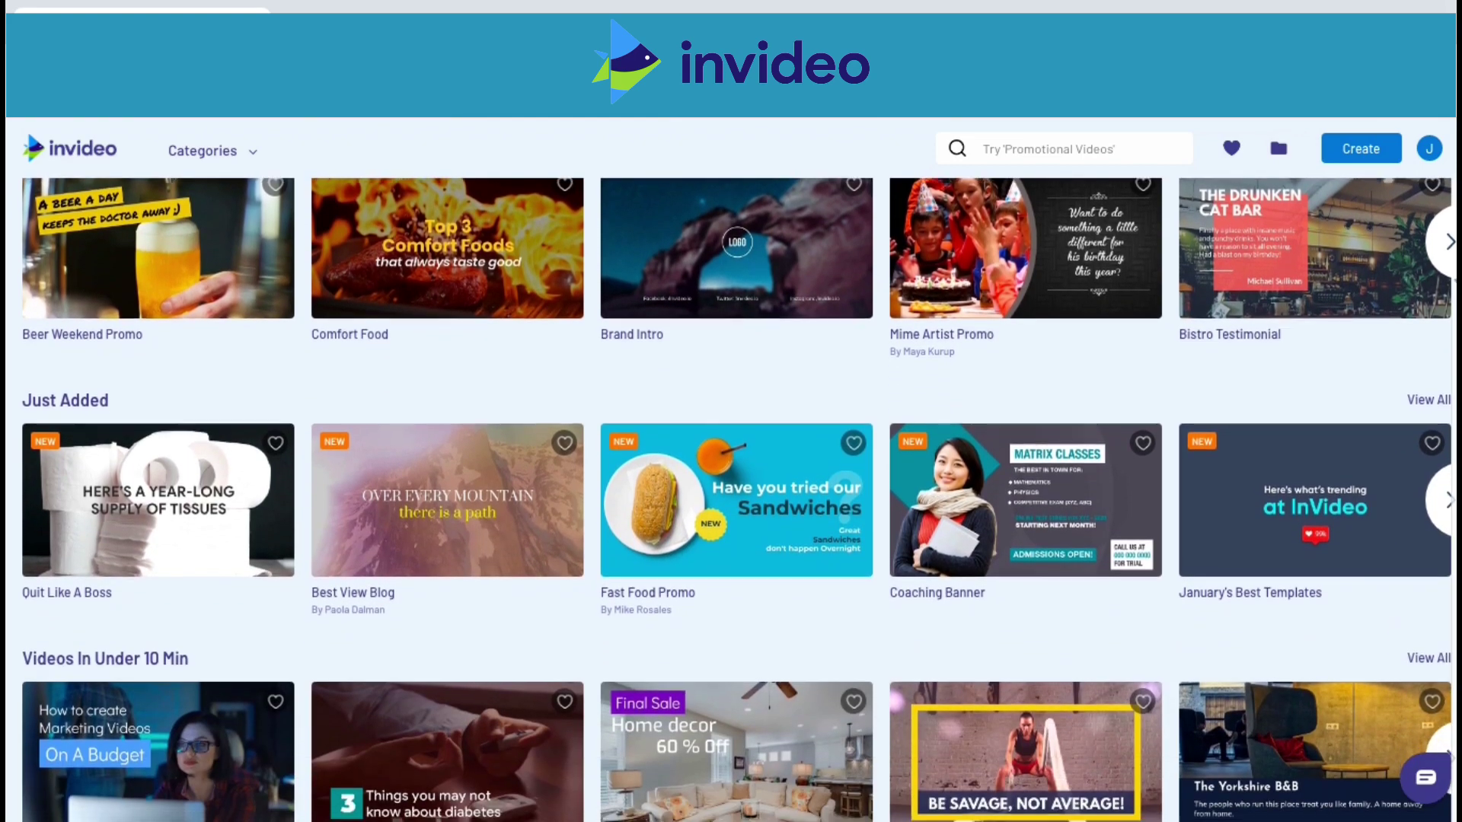
pyautogui.scroll(-5, 731, 501)
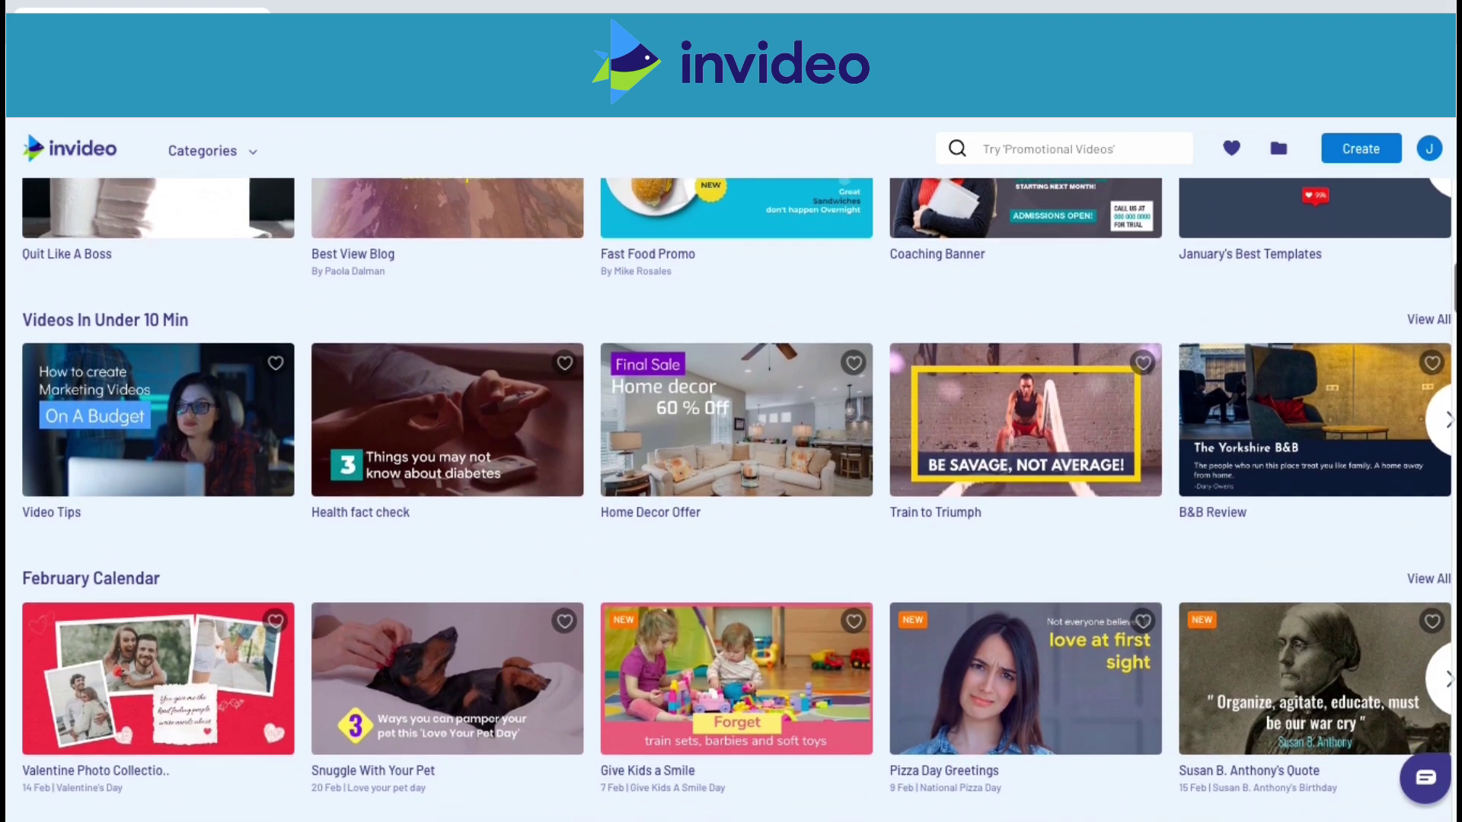
pyautogui.scroll(-12, 731, 500)
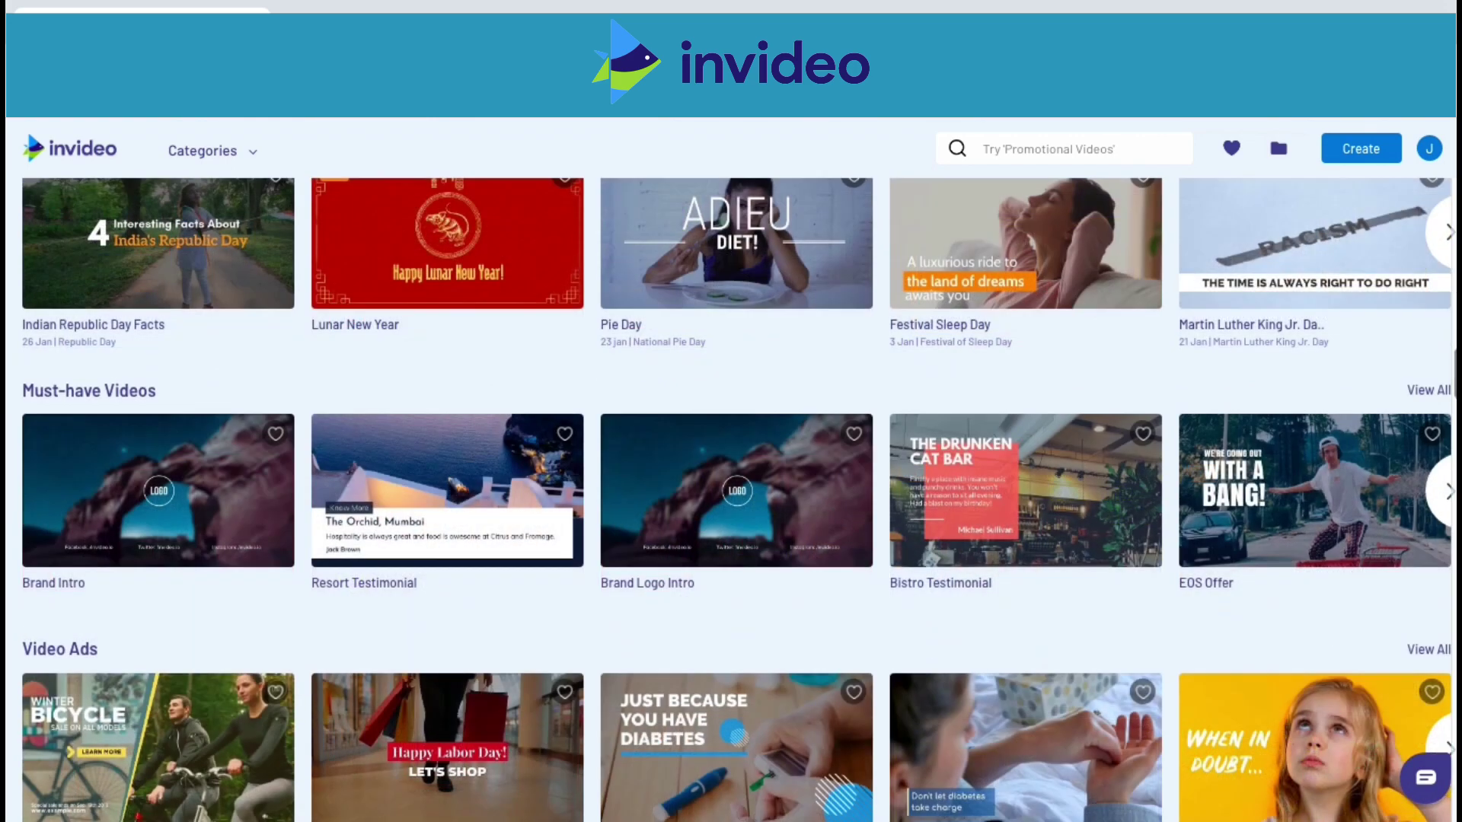
pyautogui.scroll(-1, 730, 501)
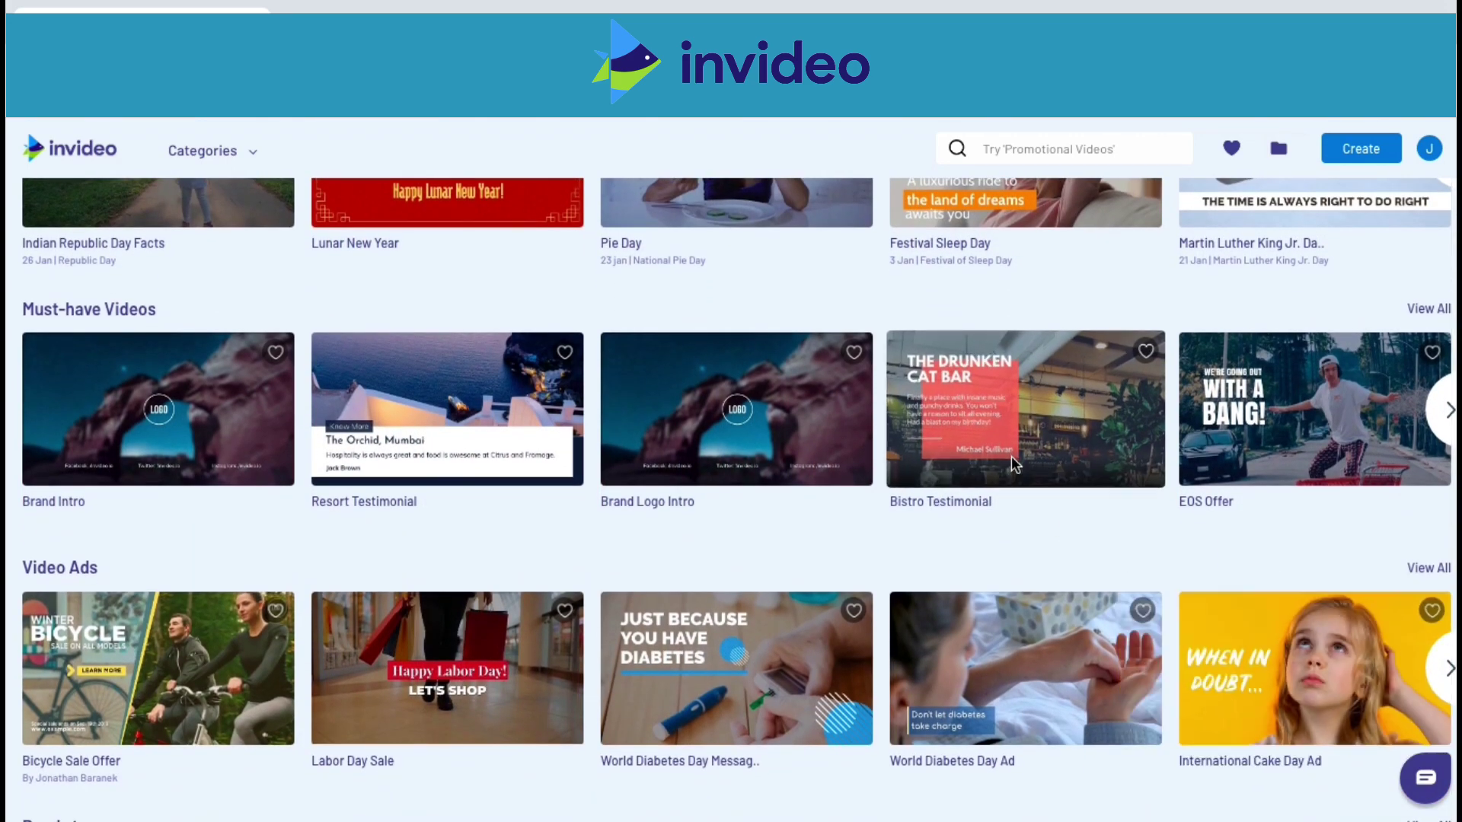
pyautogui.moveTo(1012, 456)
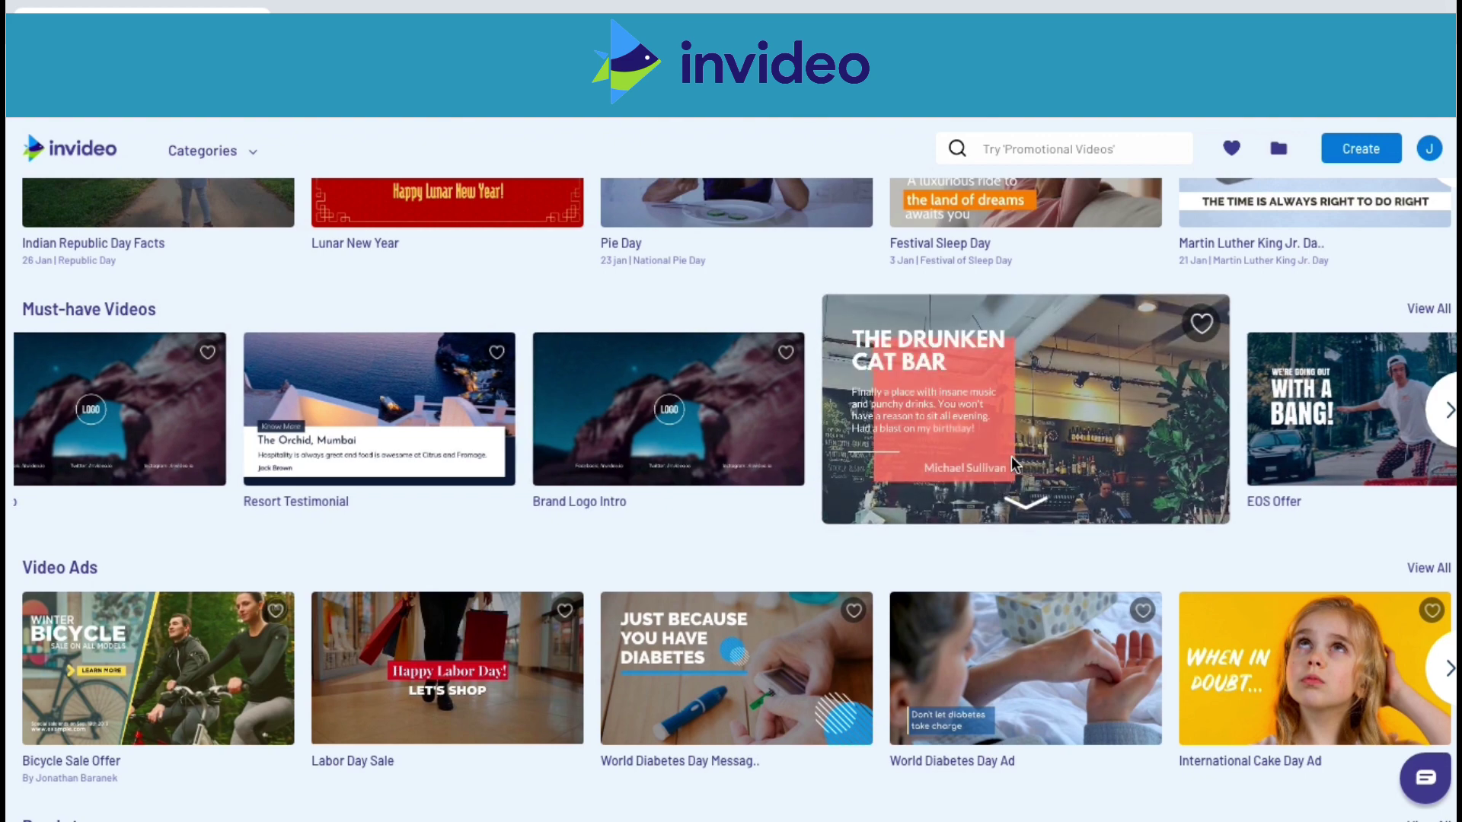
pyautogui.scroll(-7, 1011, 456)
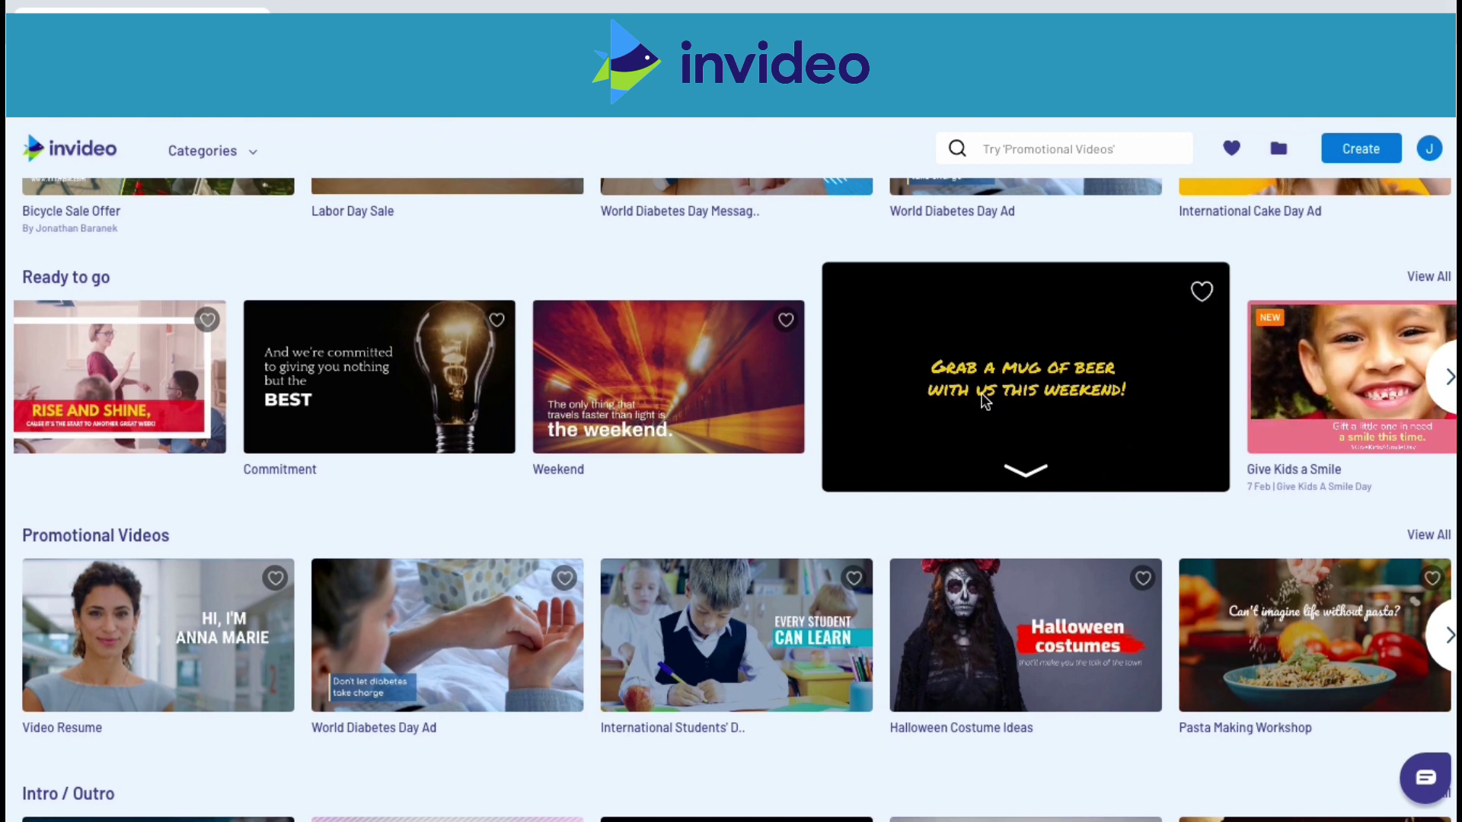
pyautogui.moveTo(711, 386)
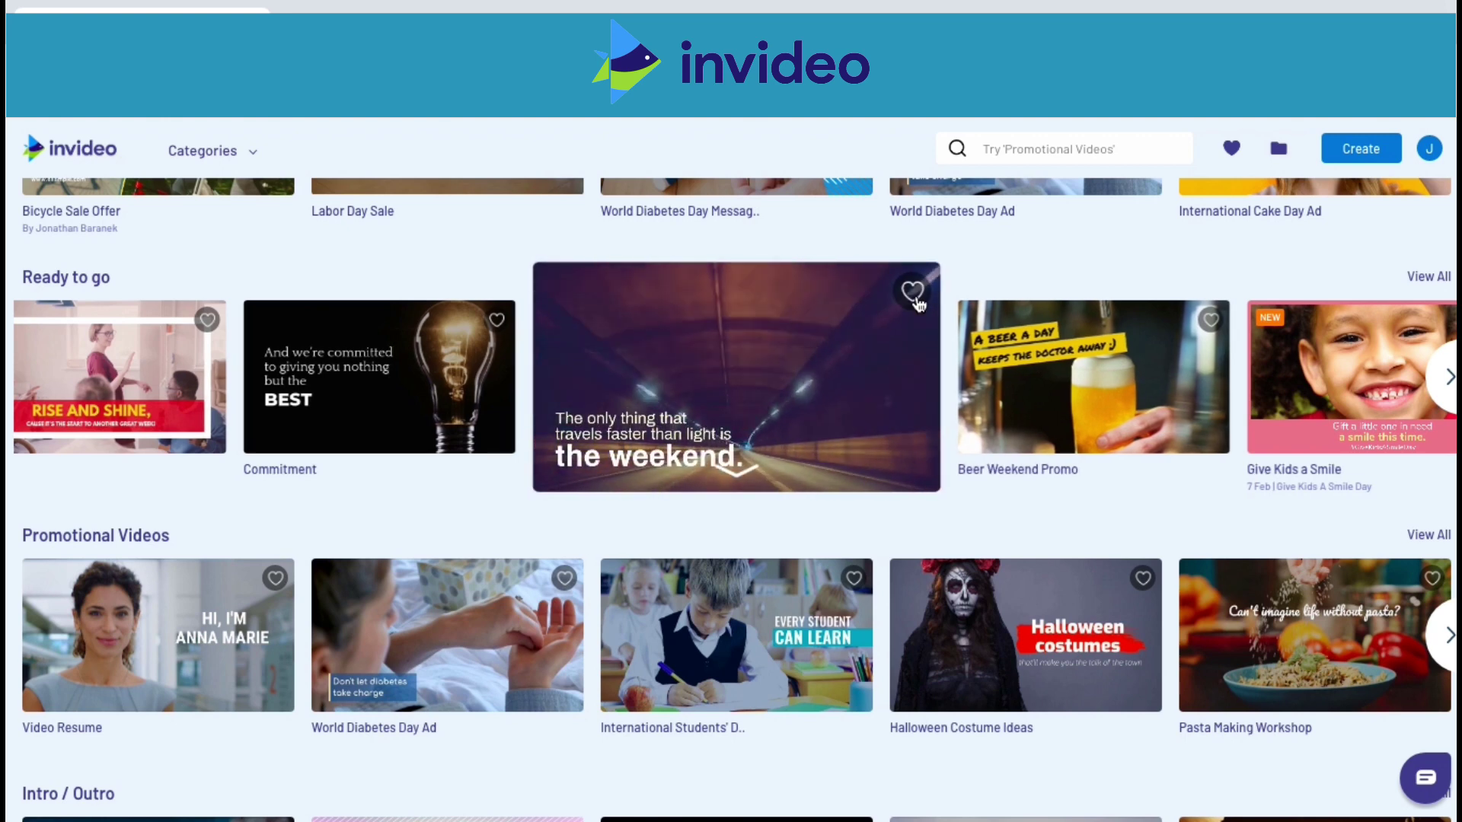
pyautogui.click(913, 292)
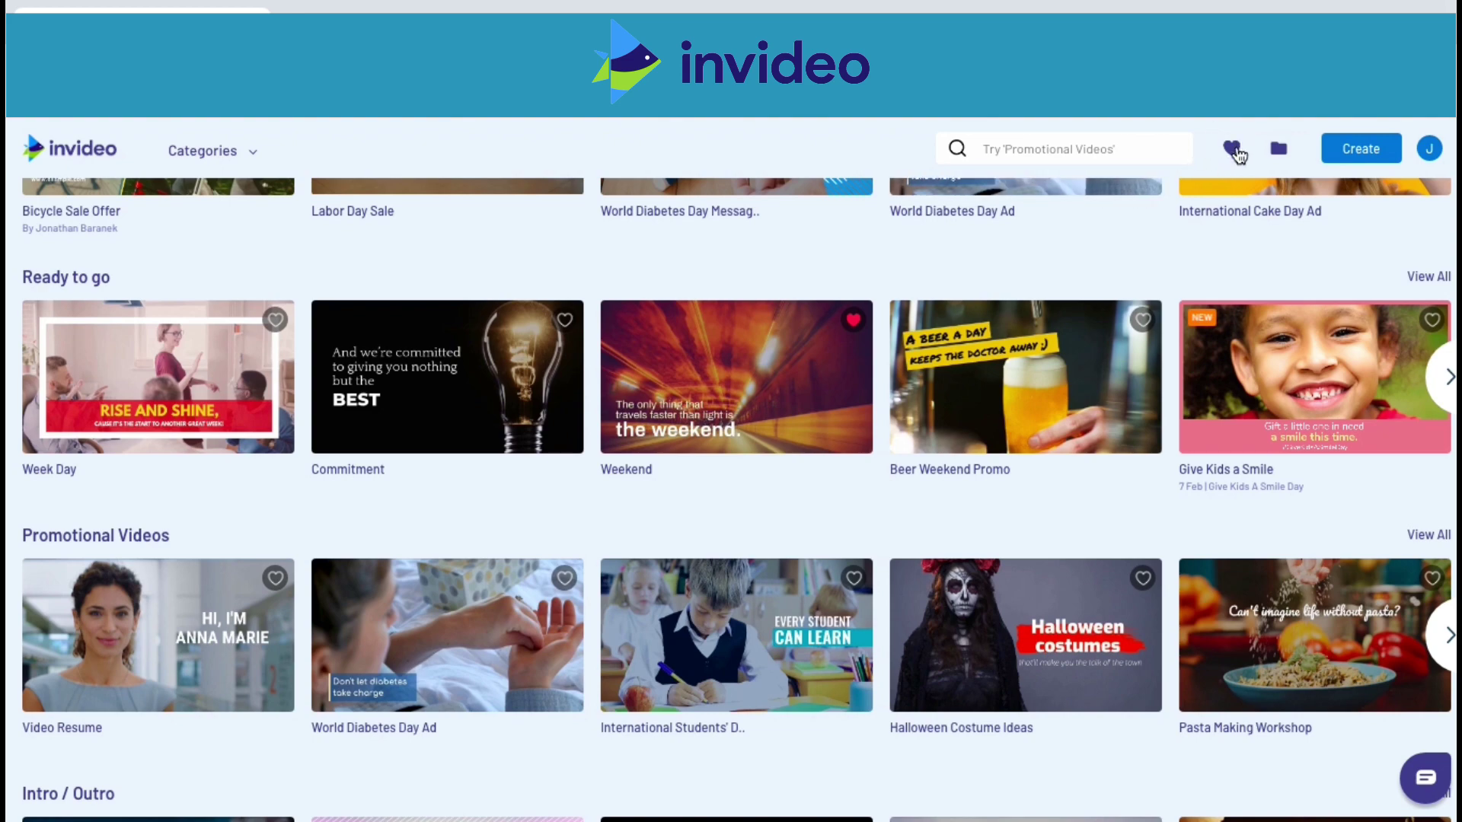
# Step: Switch the templates to the Instagram Post format and add Labor Day Deals from Slide-shows to the favorites
pyautogui.scroll(10, 1212, 210)
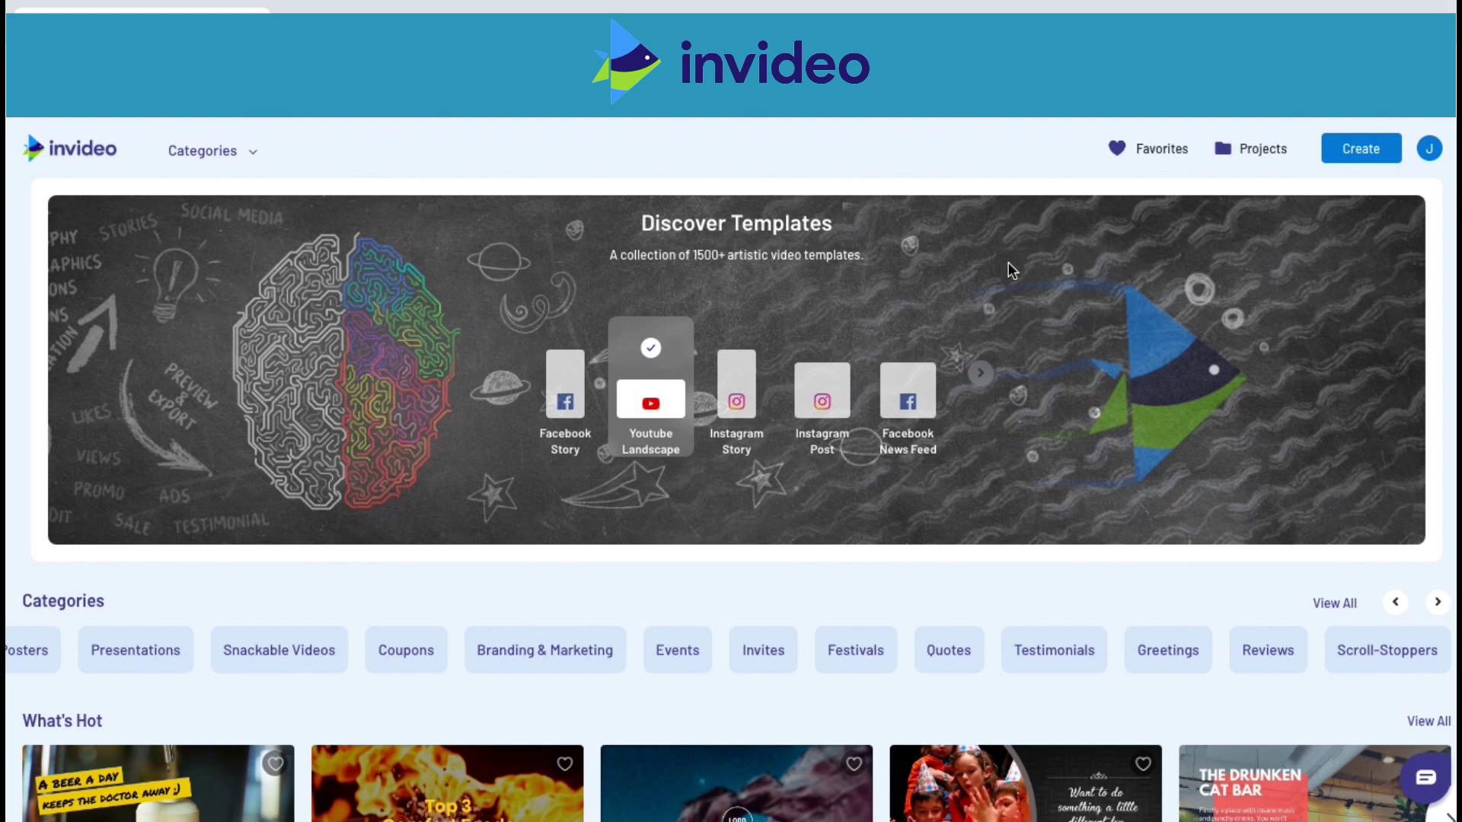
pyautogui.click(811, 364)
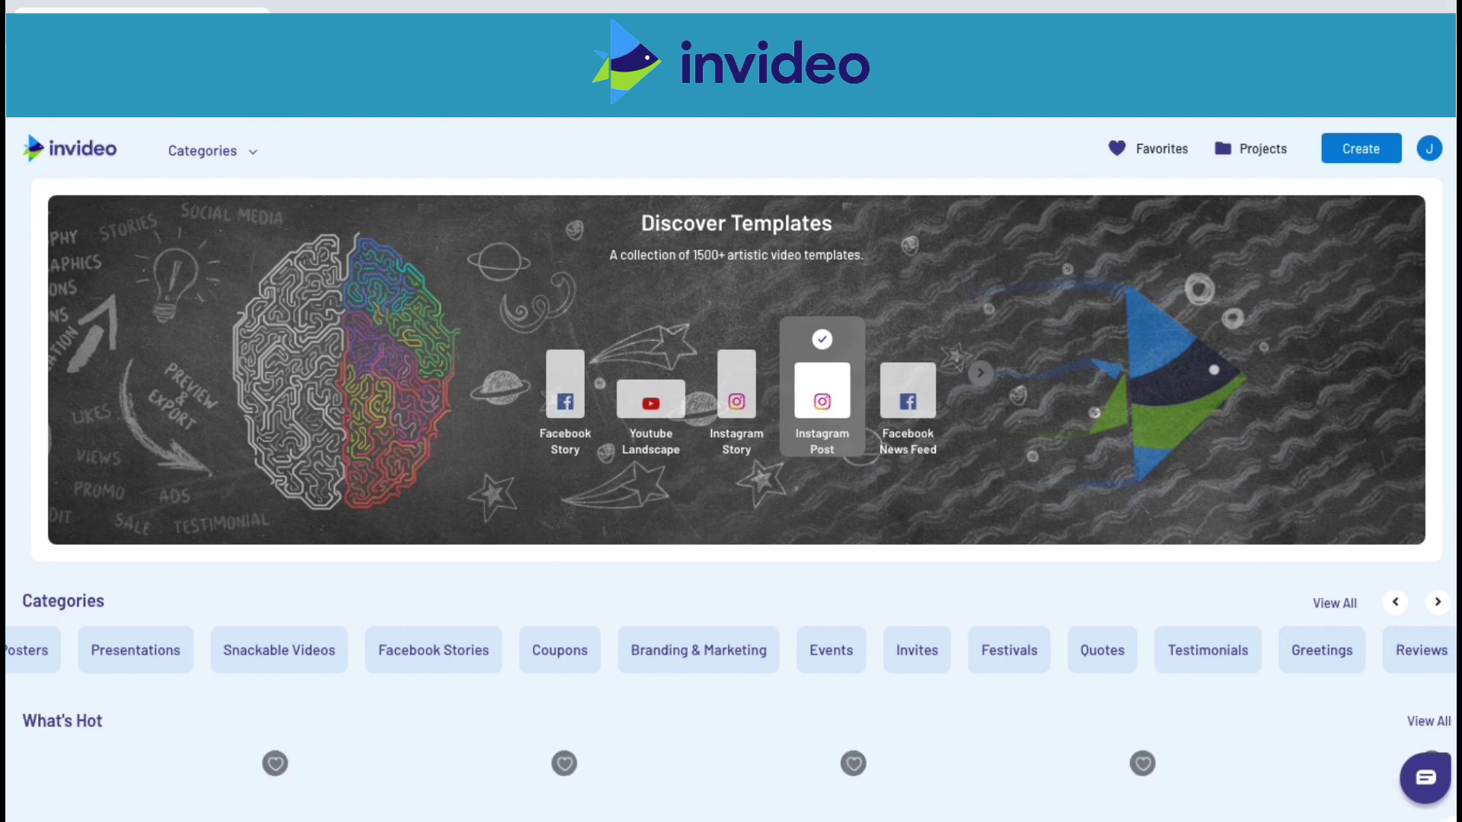
pyautogui.scroll(-4, 731, 502)
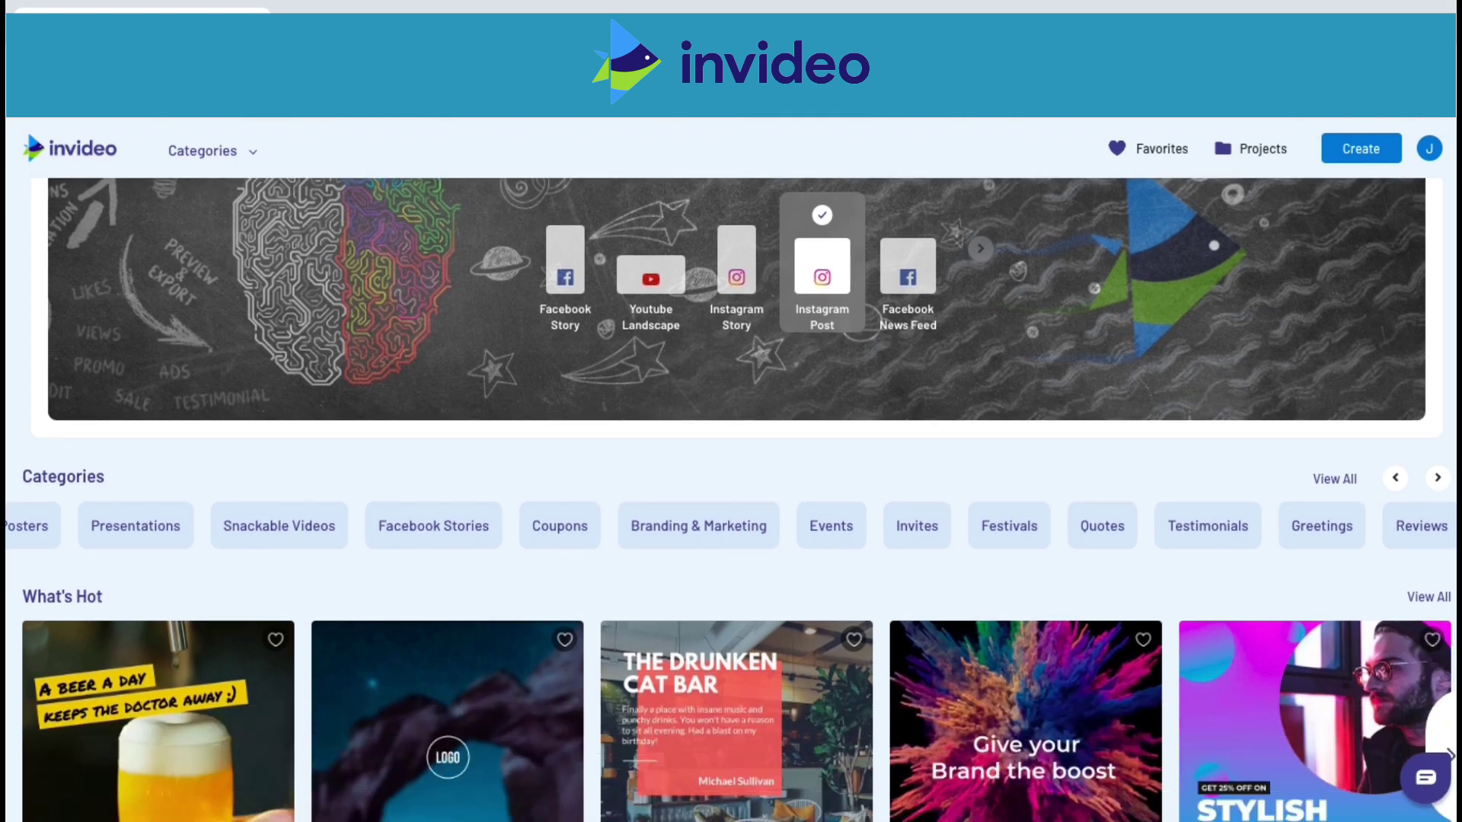
pyautogui.scroll(-2, 731, 503)
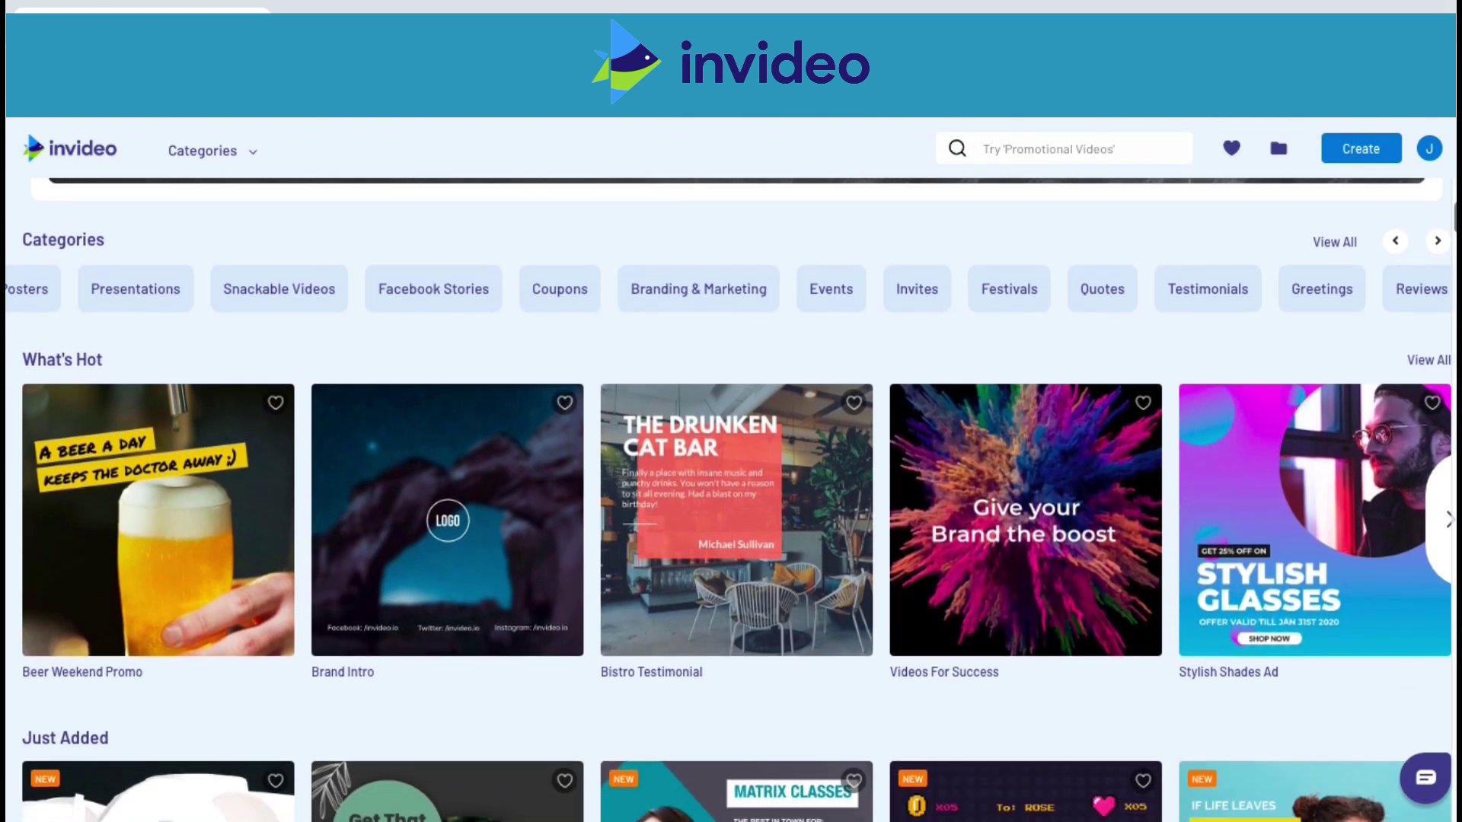
pyautogui.scroll(-2, 731, 502)
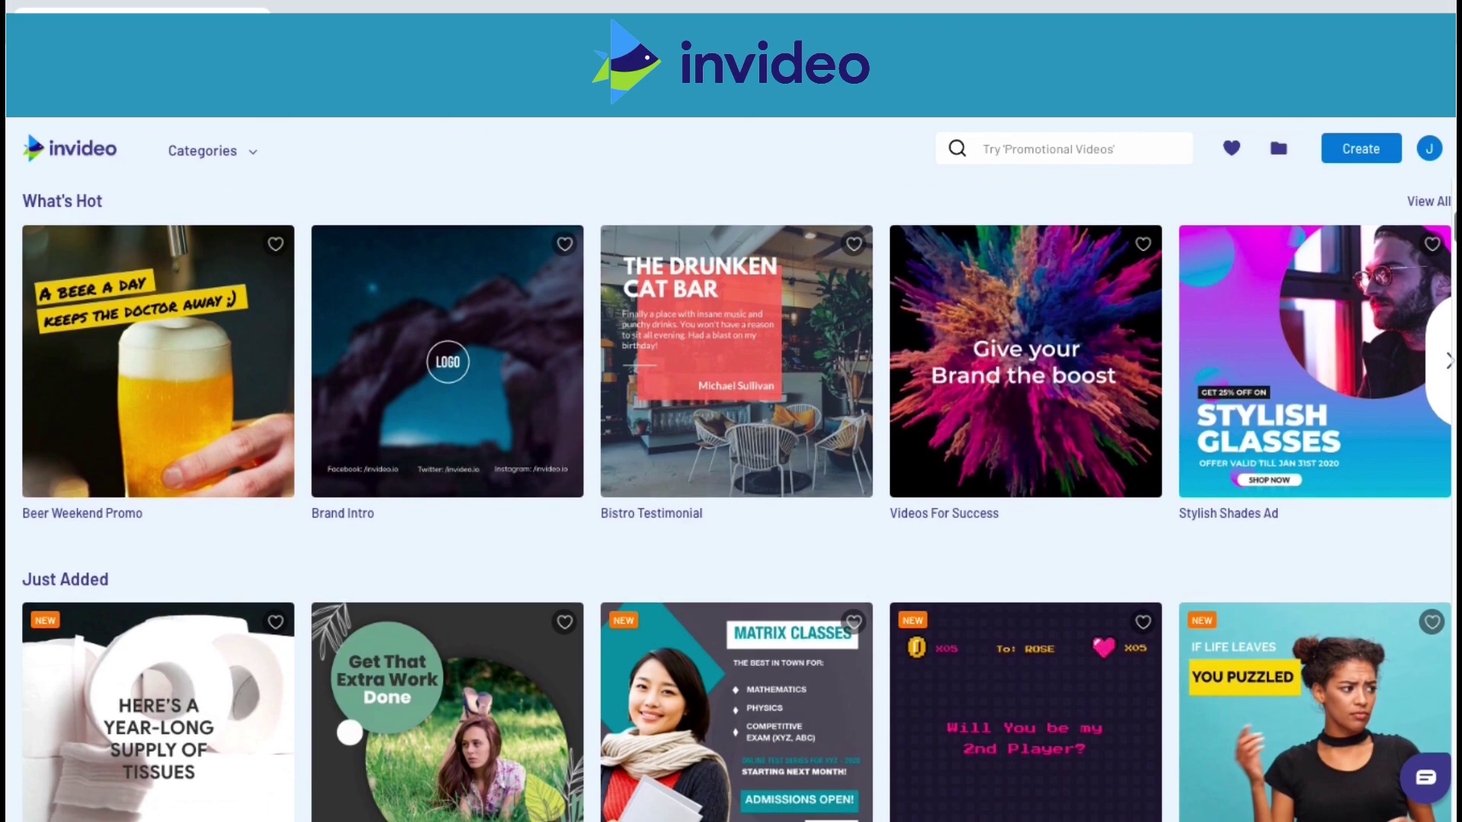
pyautogui.scroll(-1, 731, 503)
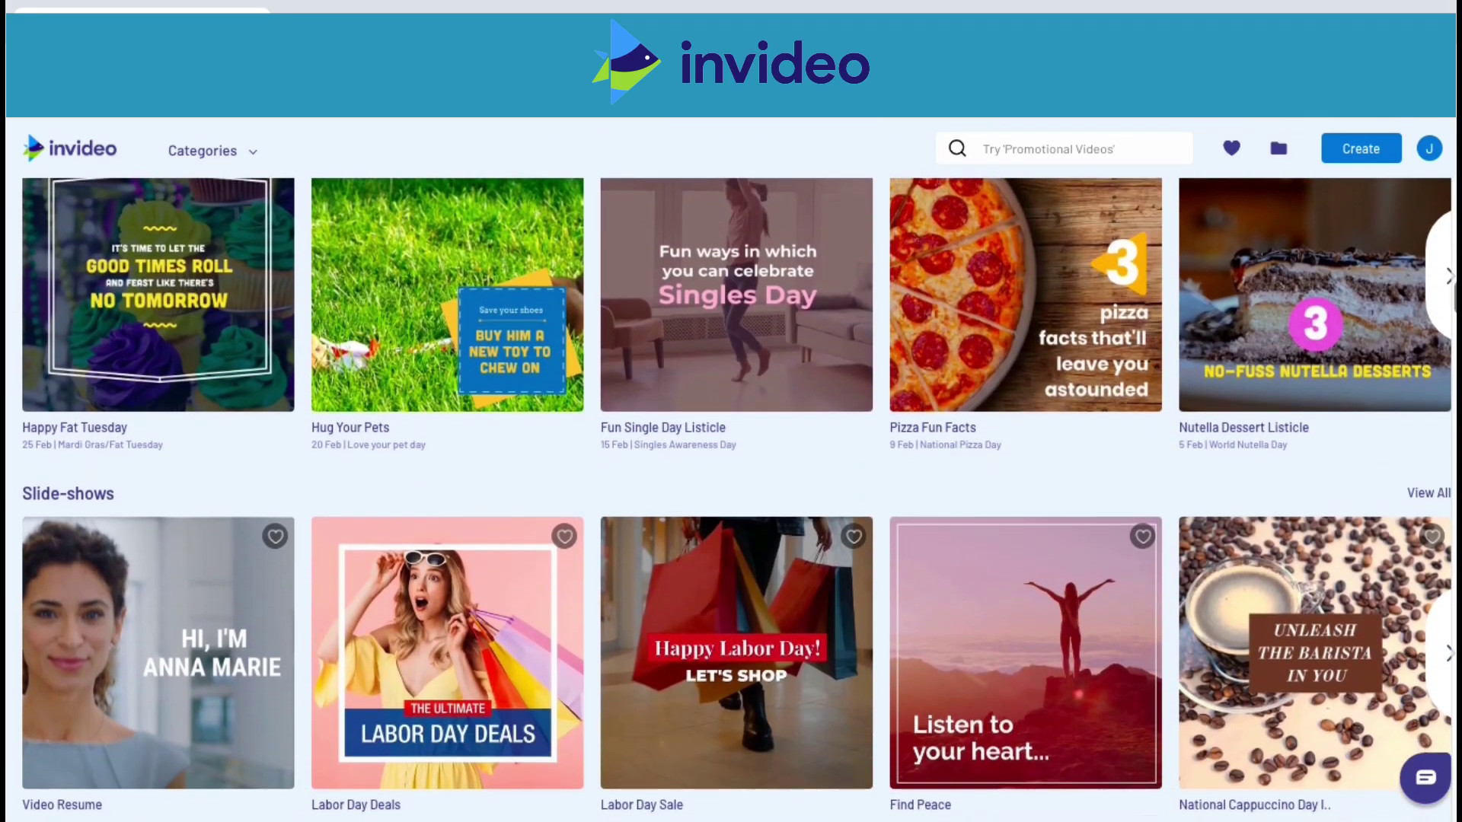
pyautogui.scroll(-1, 539, 528)
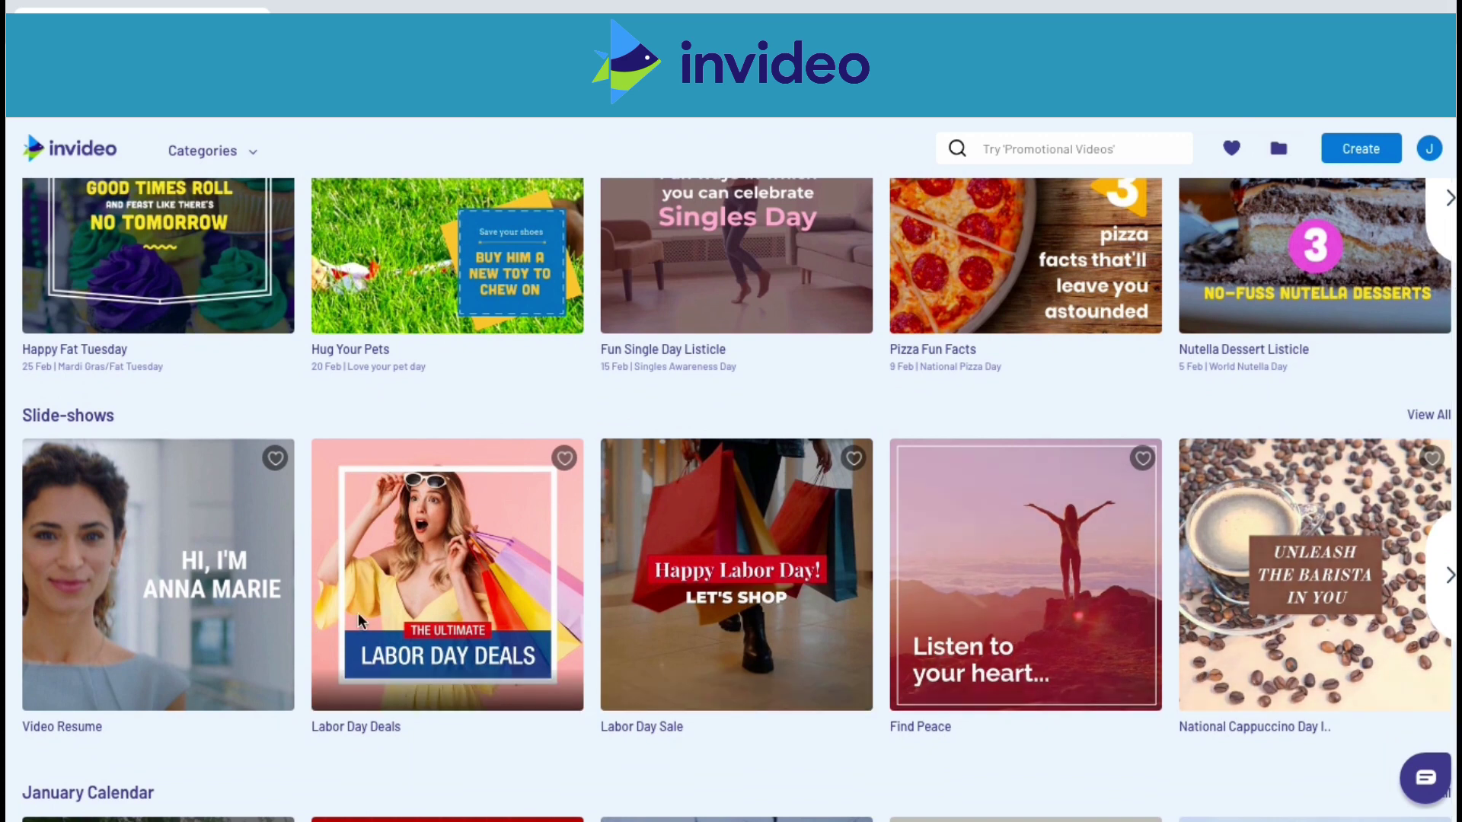
pyautogui.moveTo(373, 609)
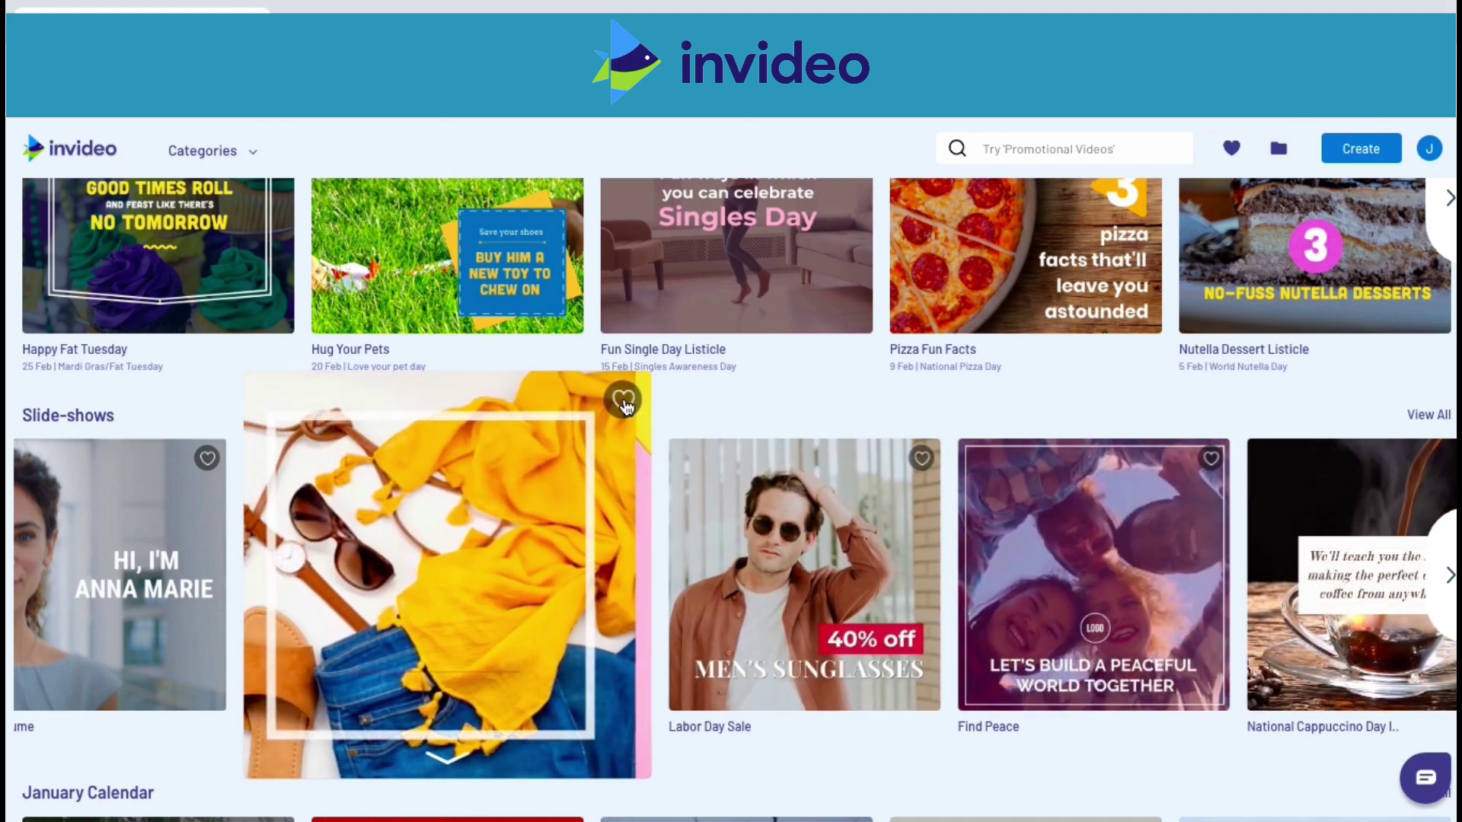
pyautogui.click(624, 403)
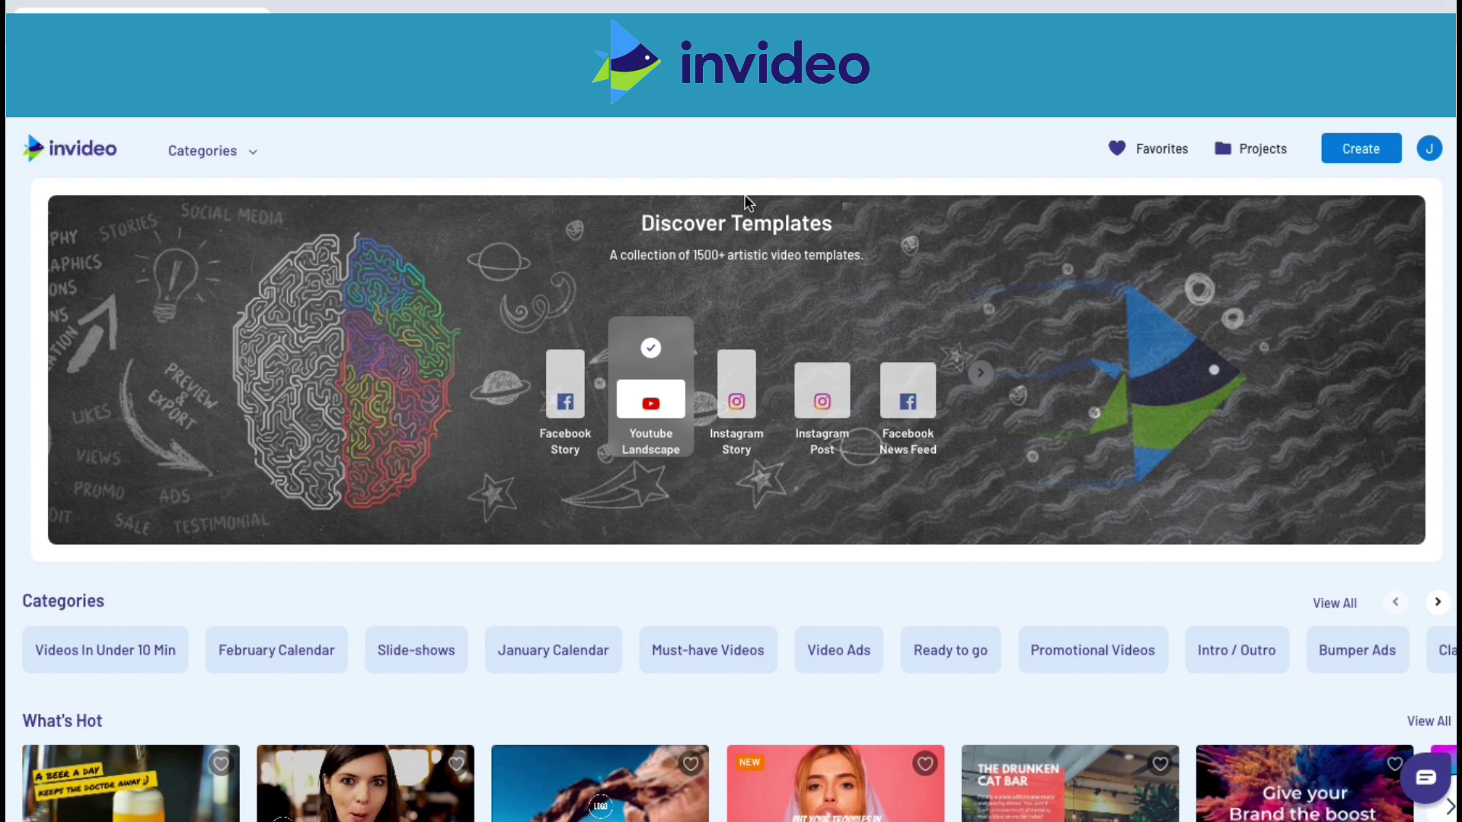
# Step: Show the Instagram Post templates and view the details and available sizes of Bistro Testimonial in What's Hot
pyautogui.click(832, 392)
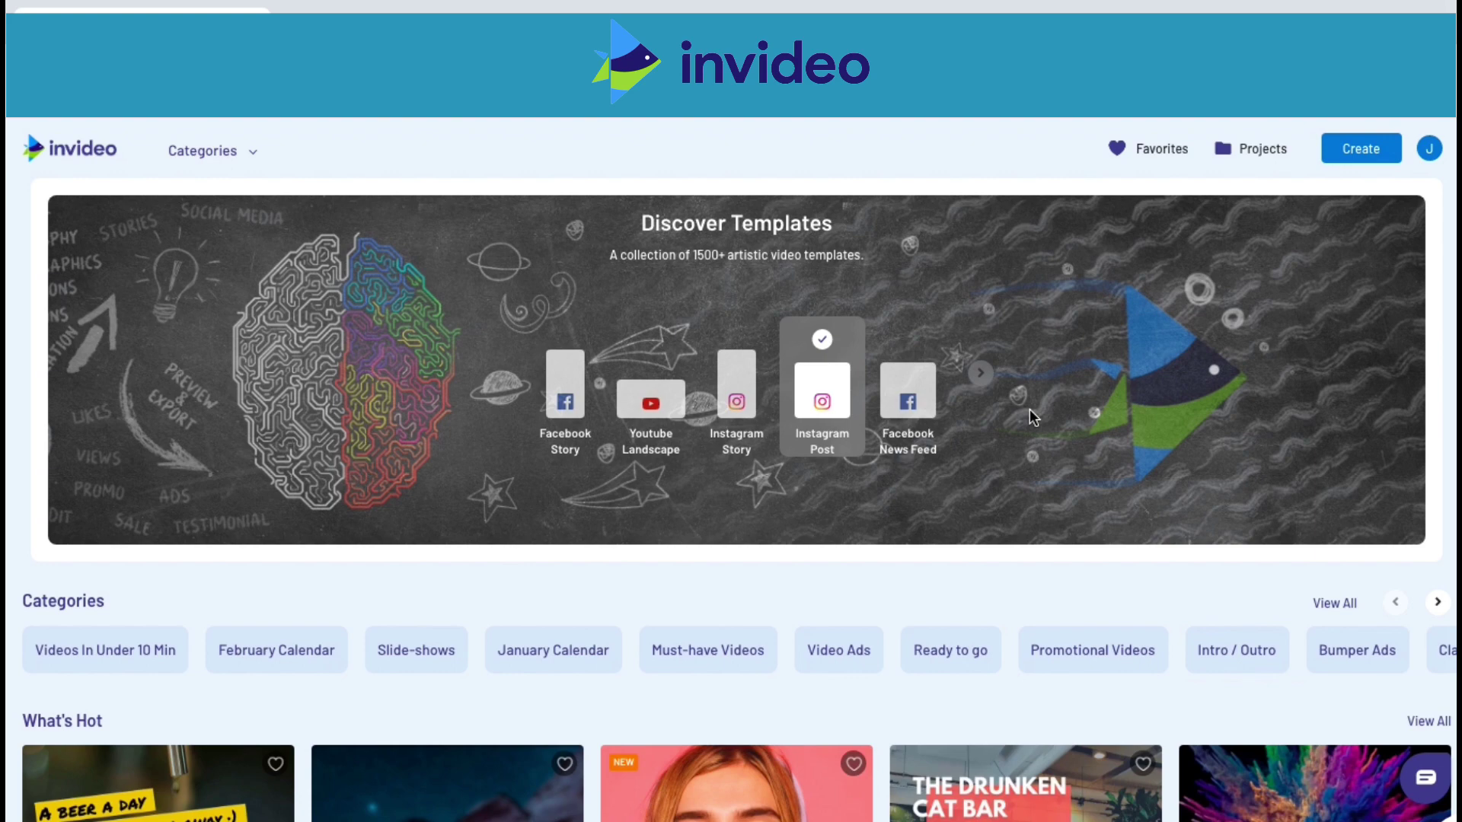
pyautogui.scroll(-4, 1030, 409)
pyautogui.moveTo(1016, 696)
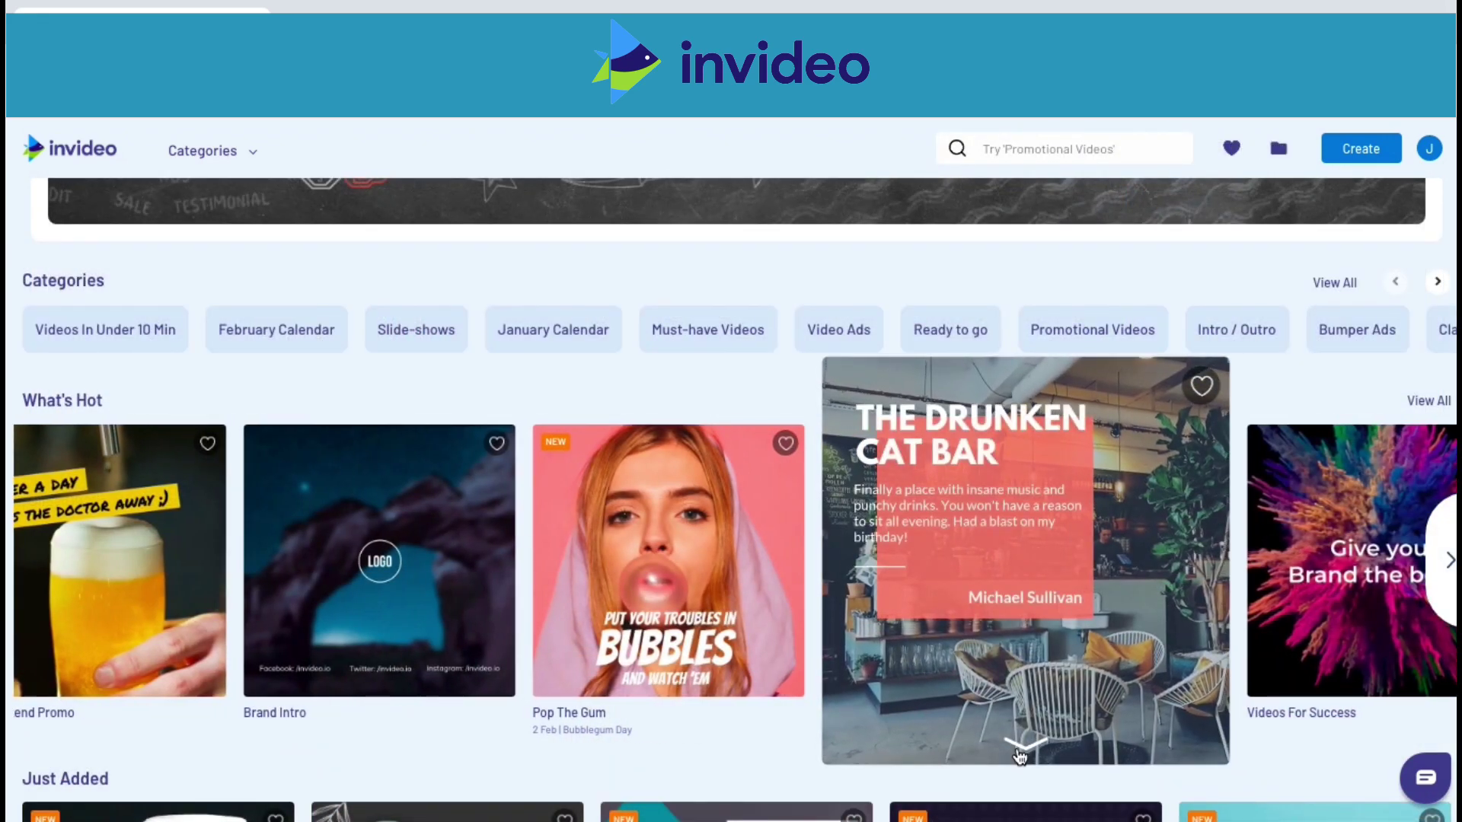
pyautogui.click(1021, 753)
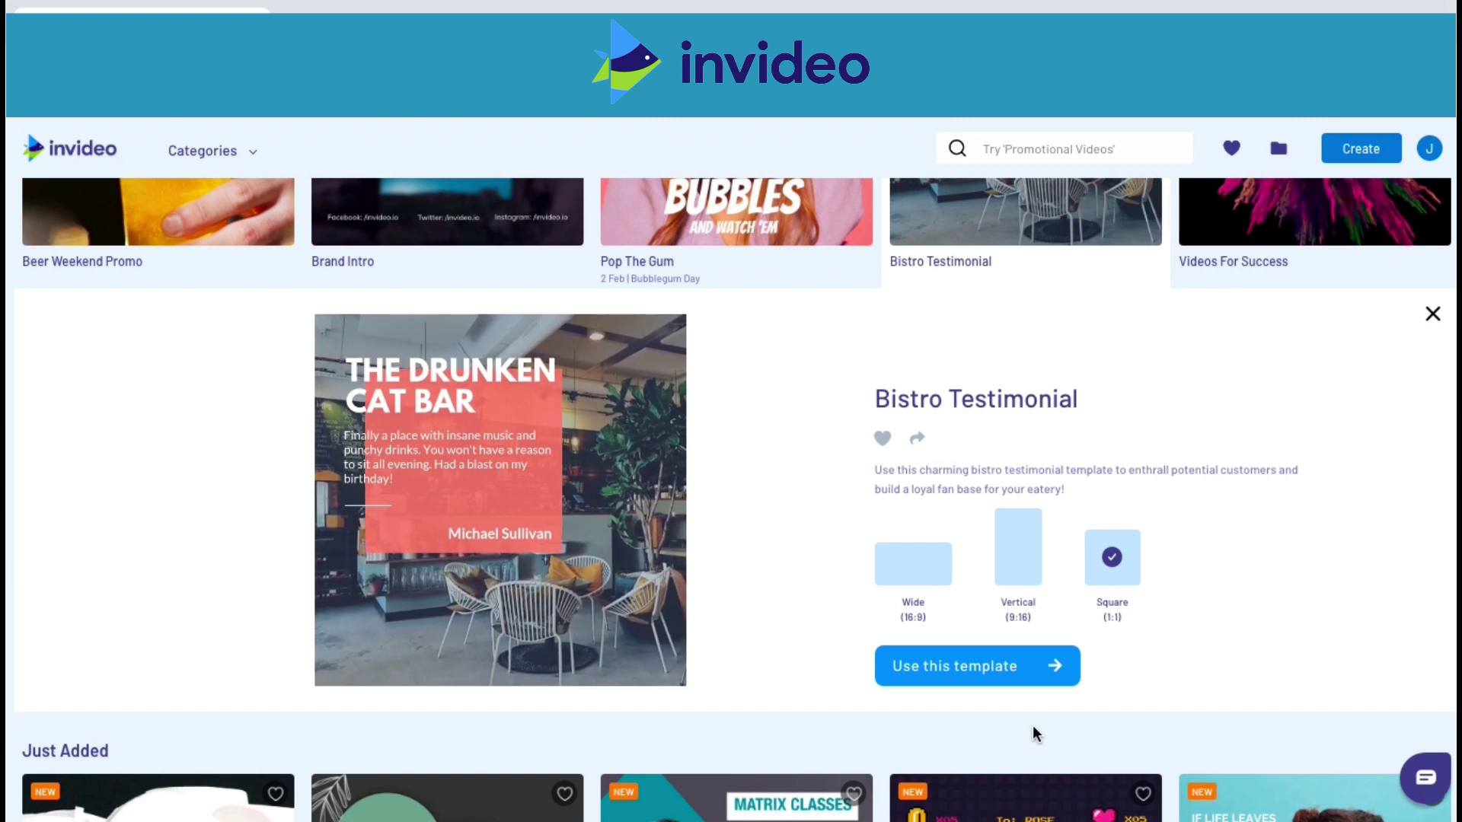
pyautogui.click(1431, 314)
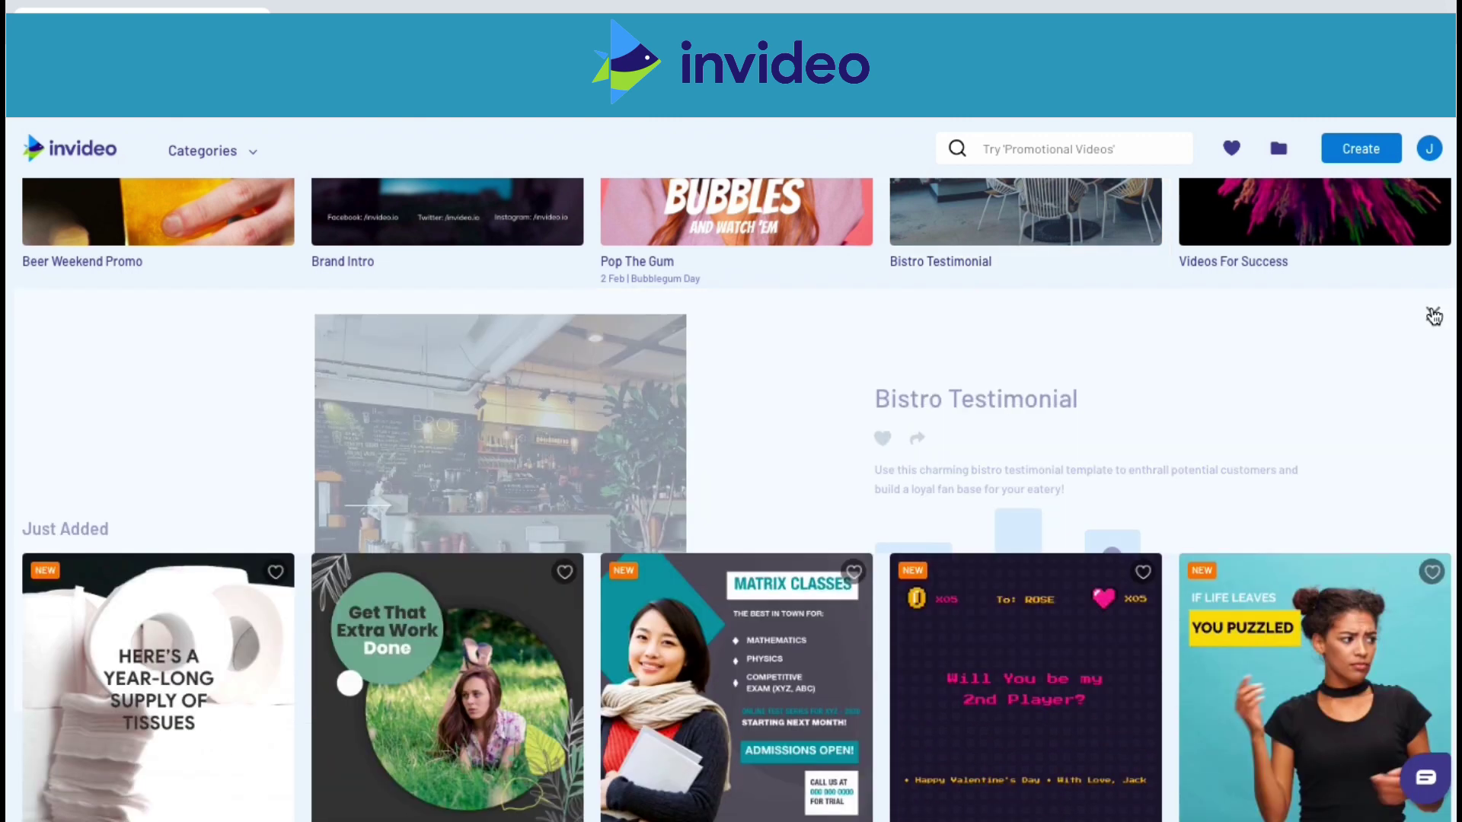
# Step: Open the collection of favorite templates
pyautogui.scroll(5, 1226, 327)
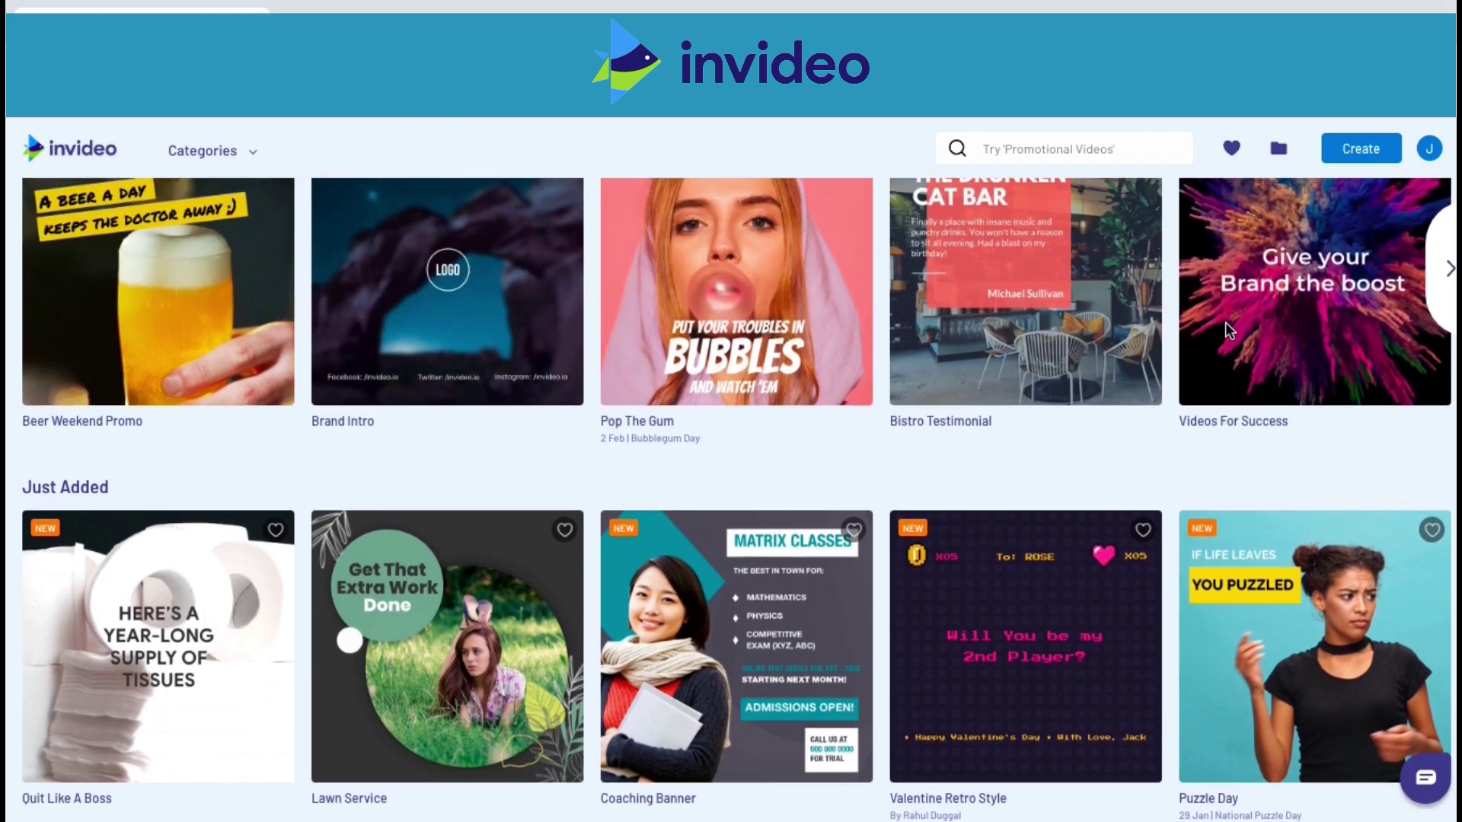
pyautogui.scroll(4, 1227, 331)
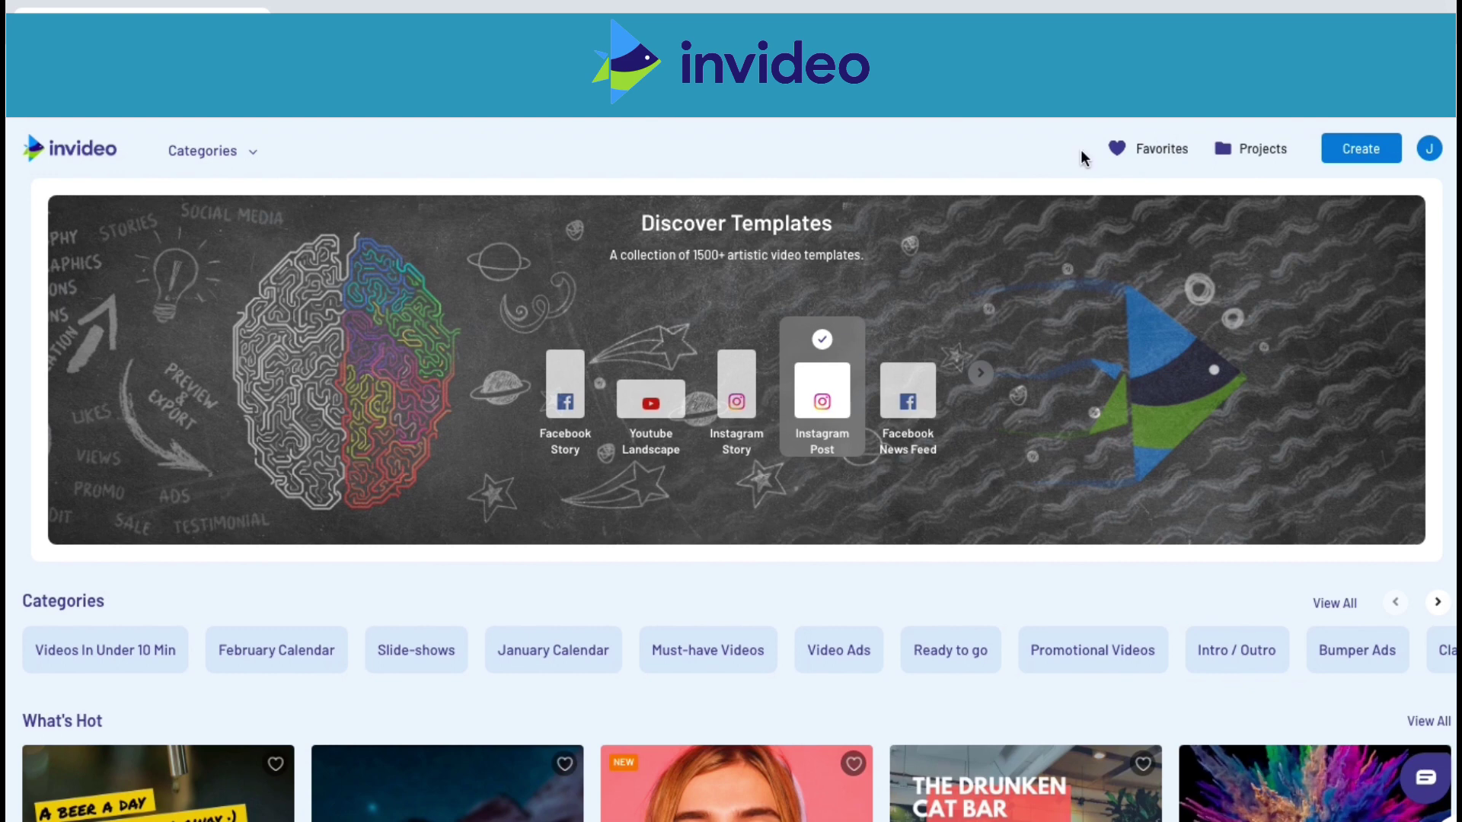
pyautogui.click(1158, 150)
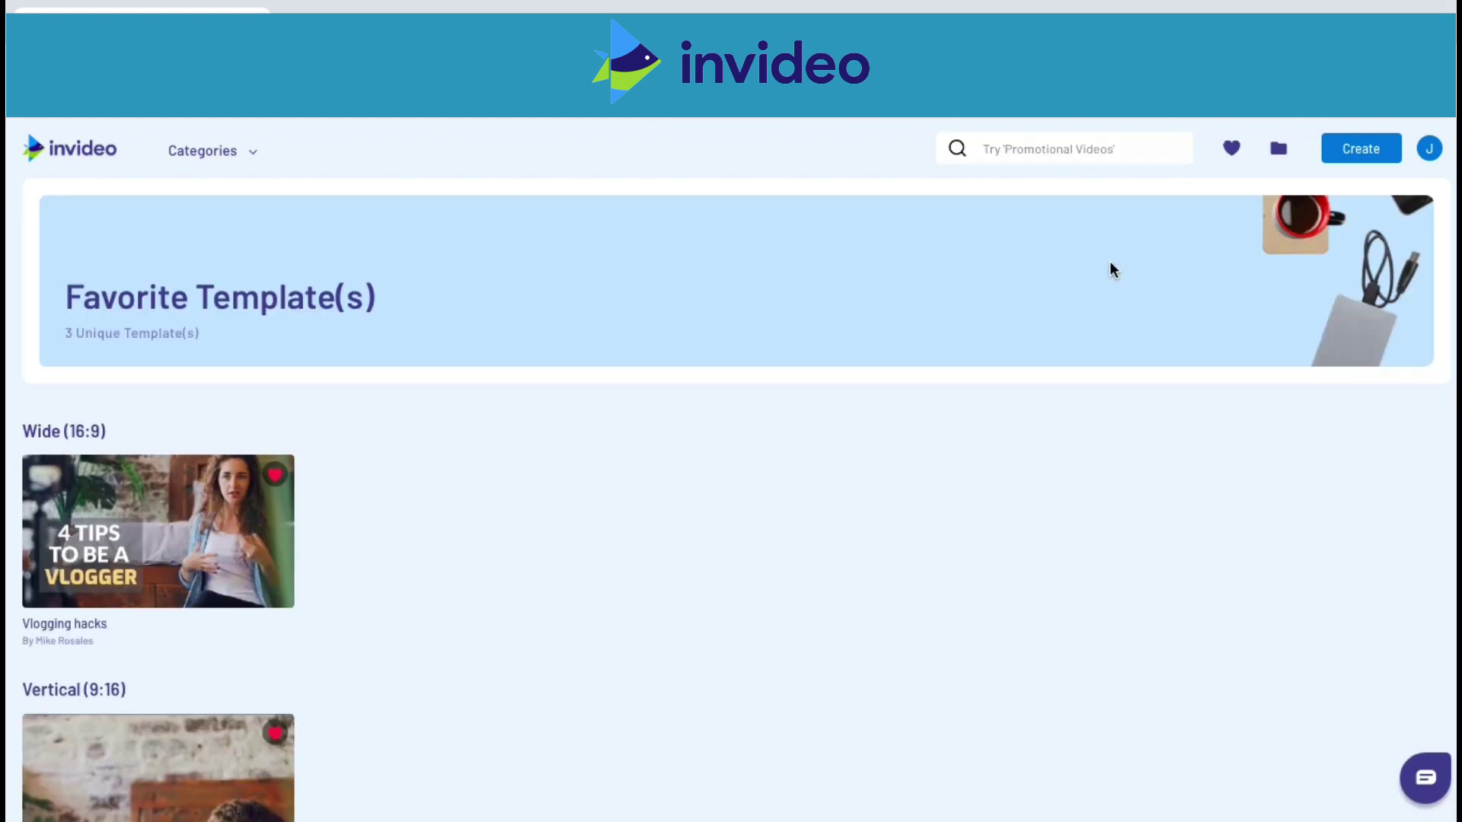
# Step: Find the square Labor Day Deals template among the favorites and open it for editing
pyautogui.scroll(-8, 825, 542)
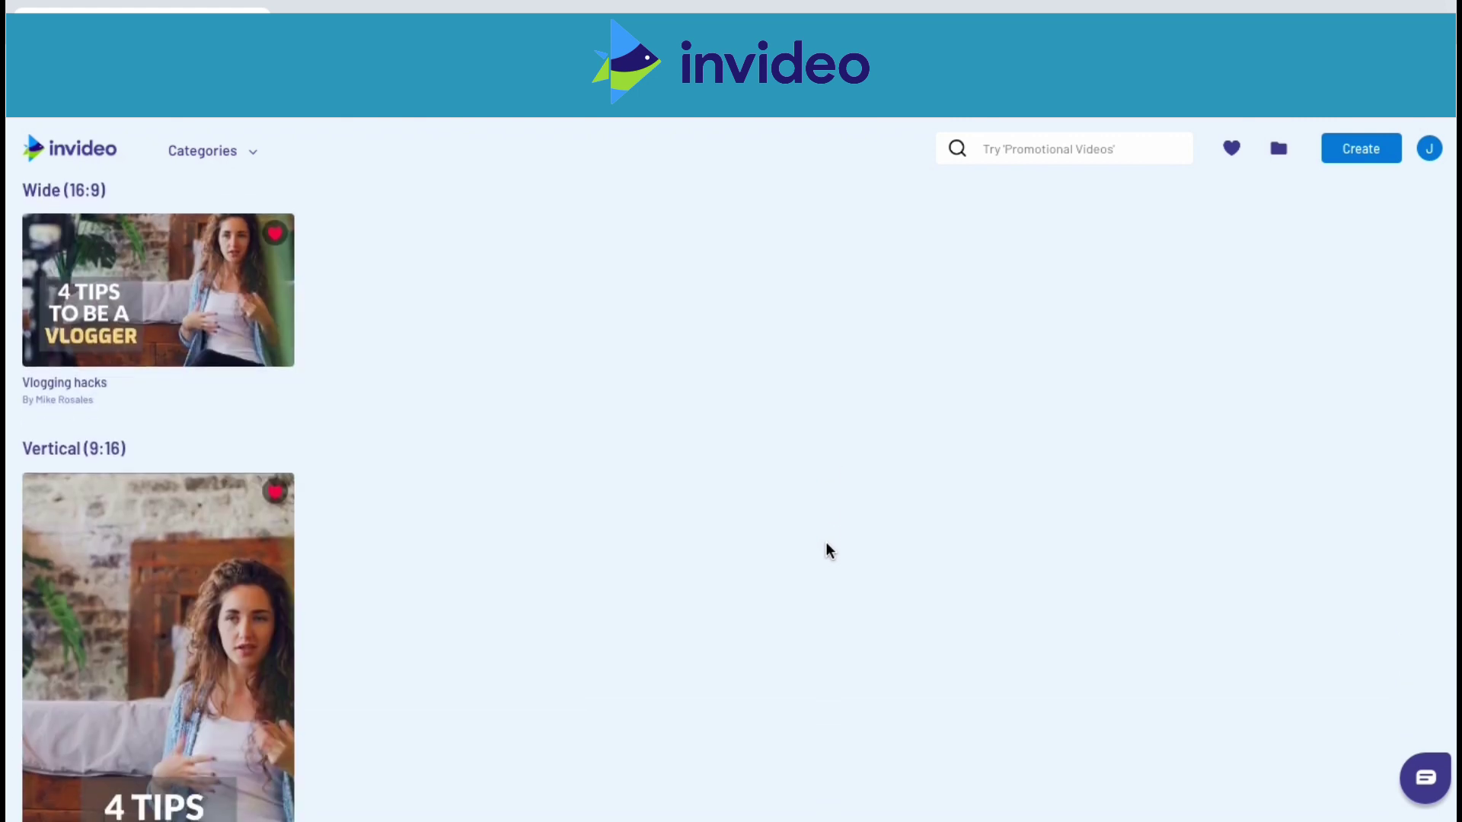
pyautogui.scroll(-3, 825, 542)
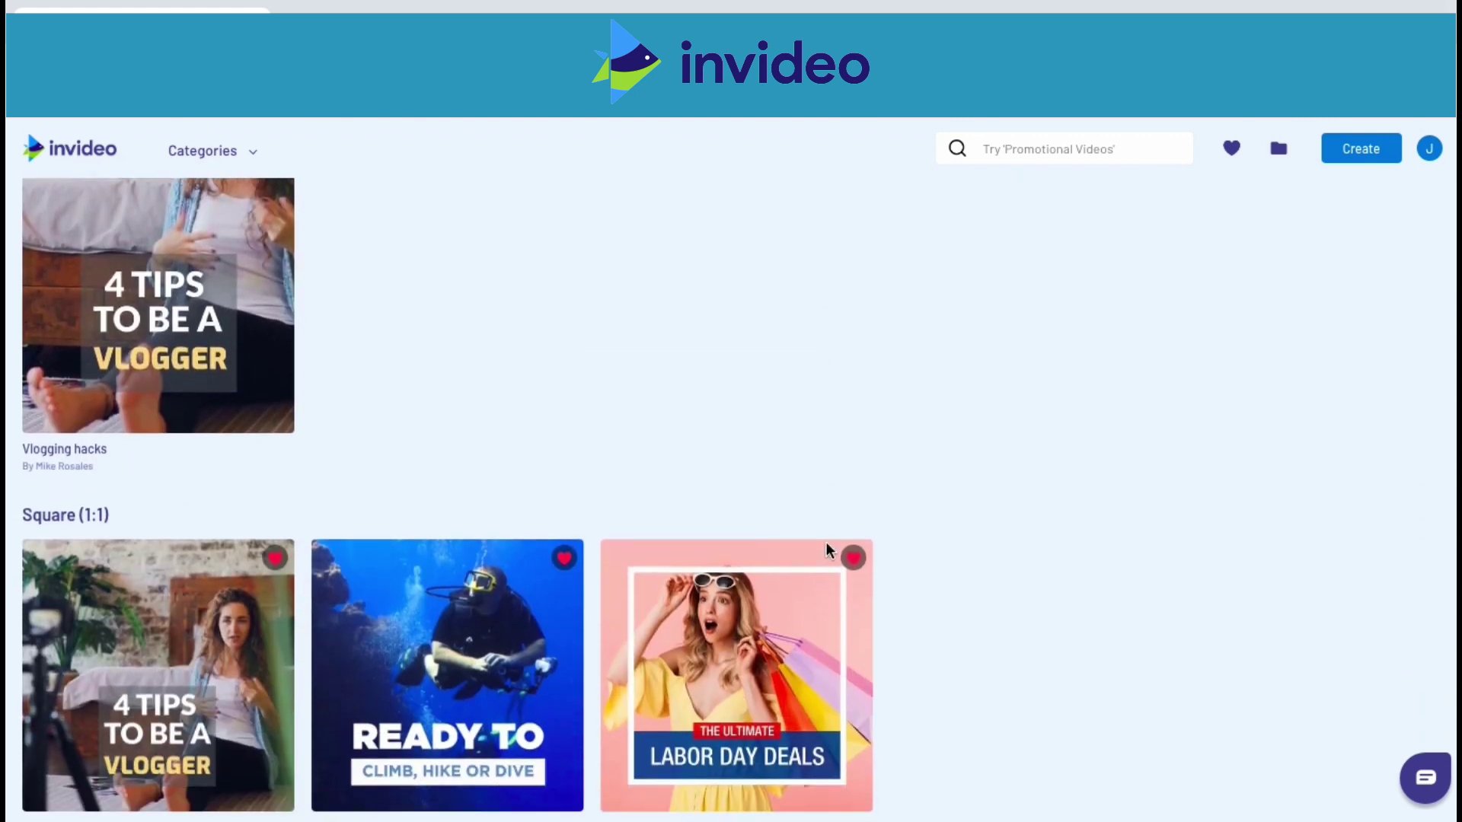
pyautogui.scroll(-1, 969, 555)
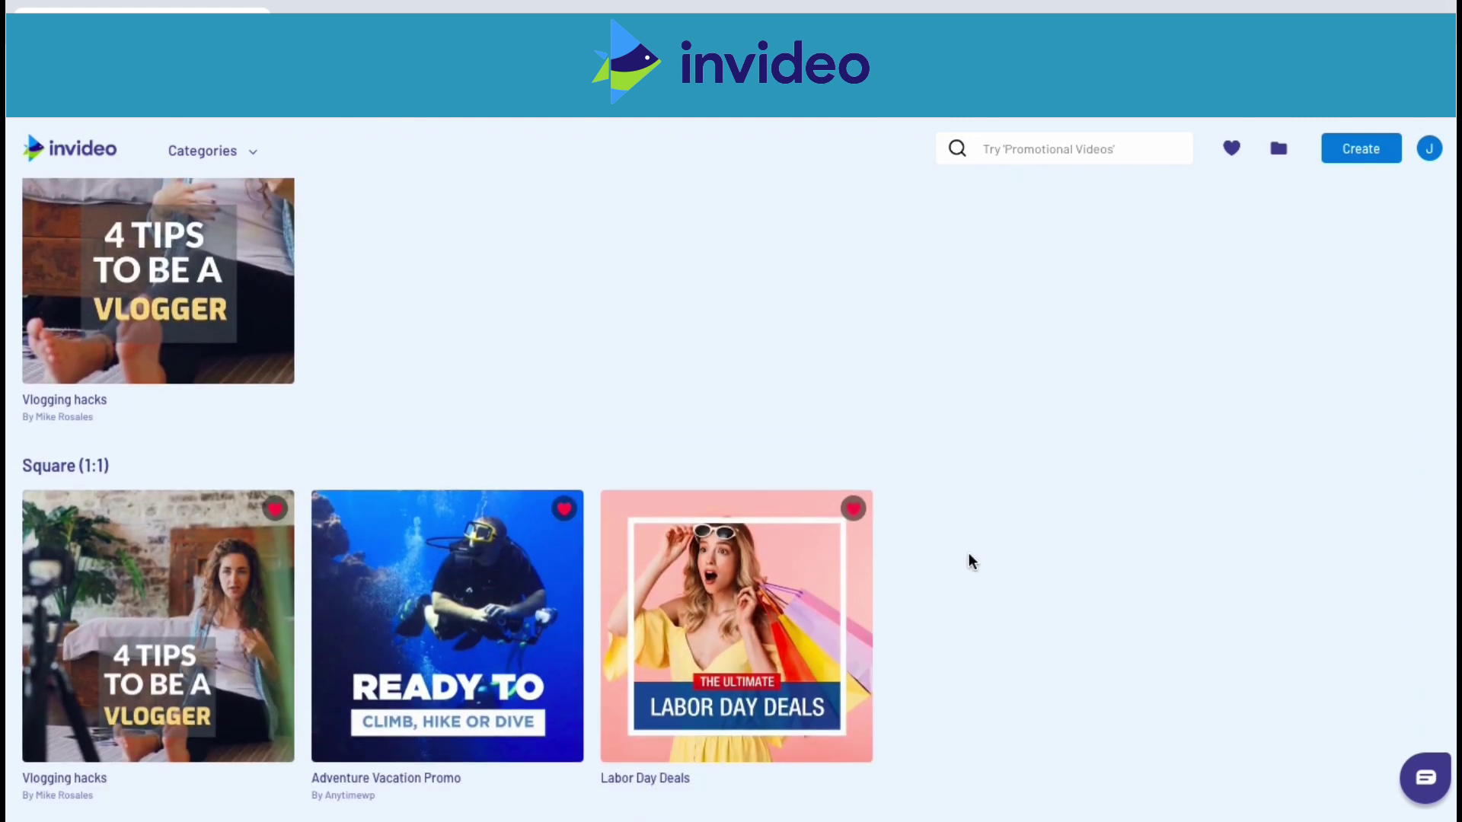
pyautogui.moveTo(779, 604)
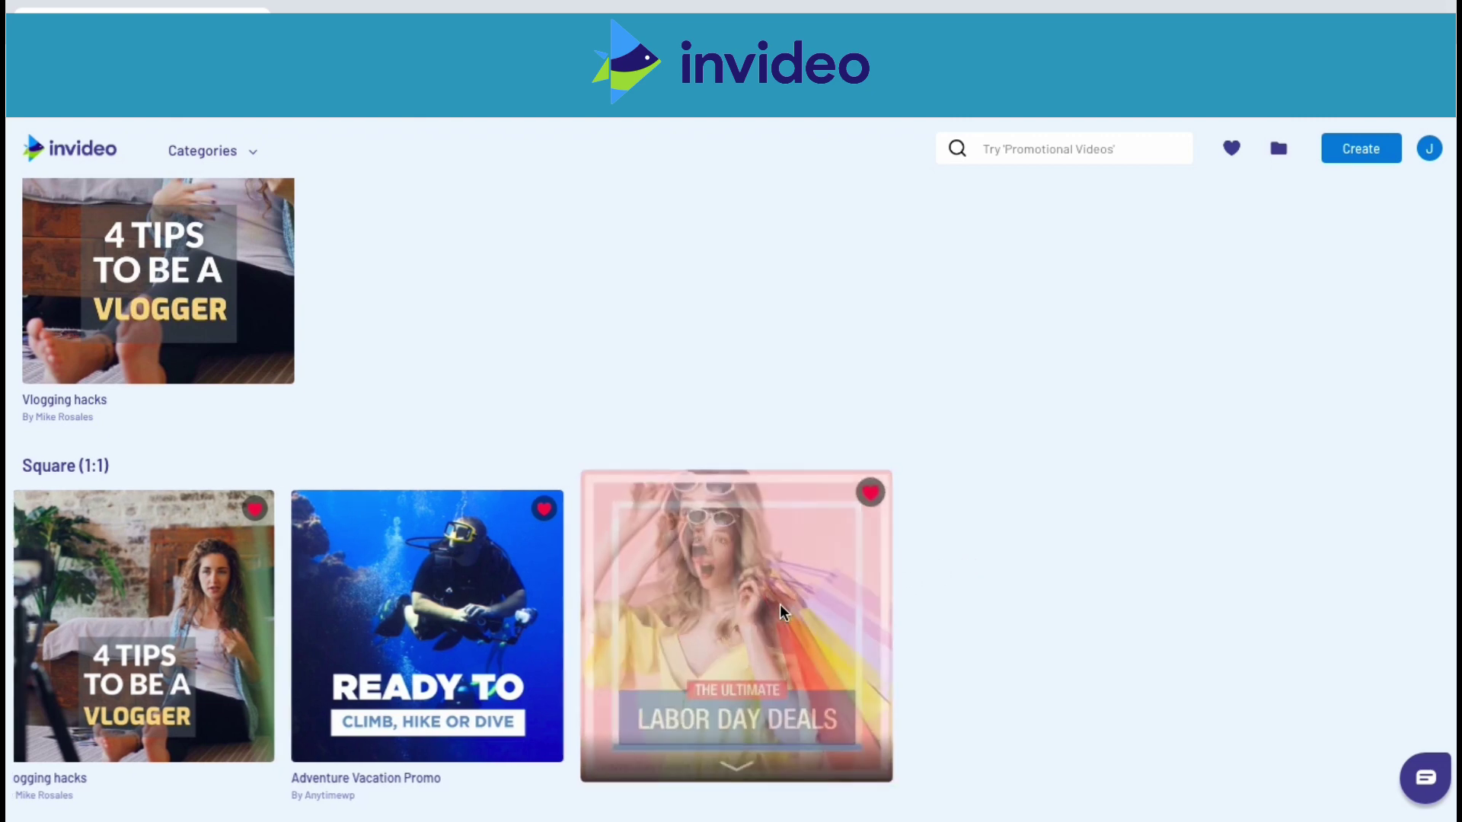
pyautogui.click(766, 624)
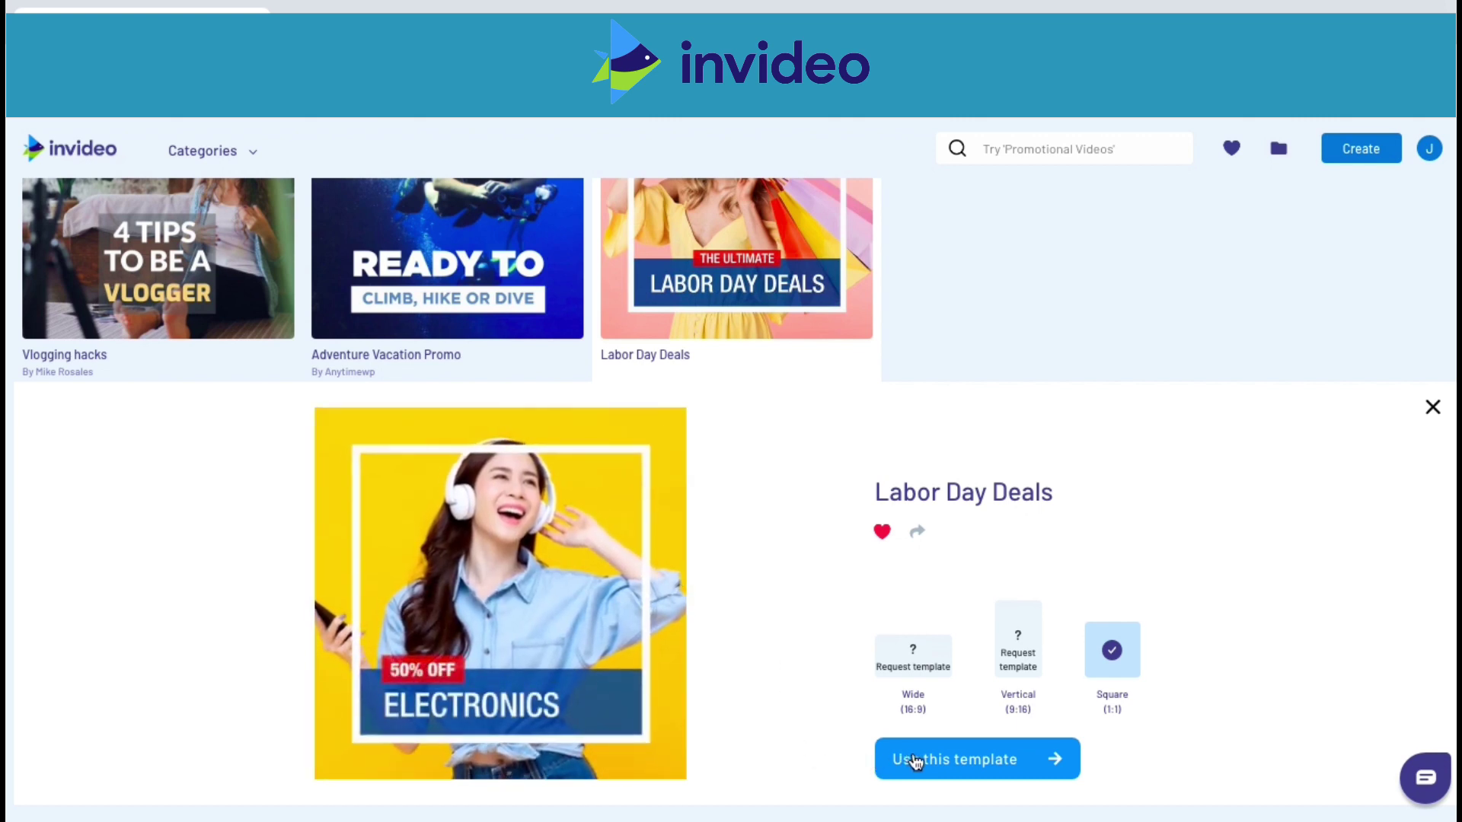
pyautogui.click(914, 760)
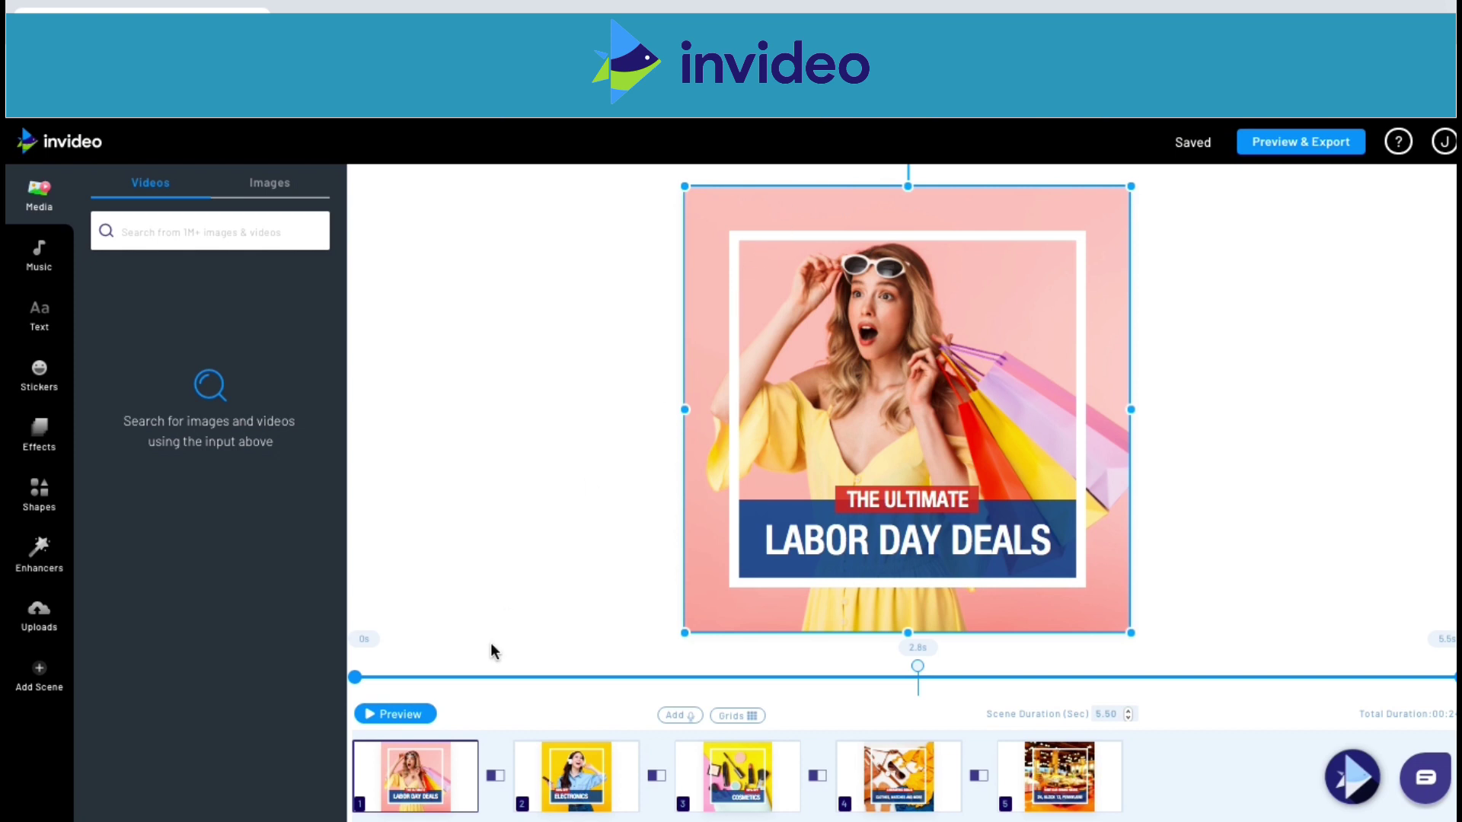
# Step: View the transition animations available between the first and second scenes
pyautogui.moveTo(430, 778)
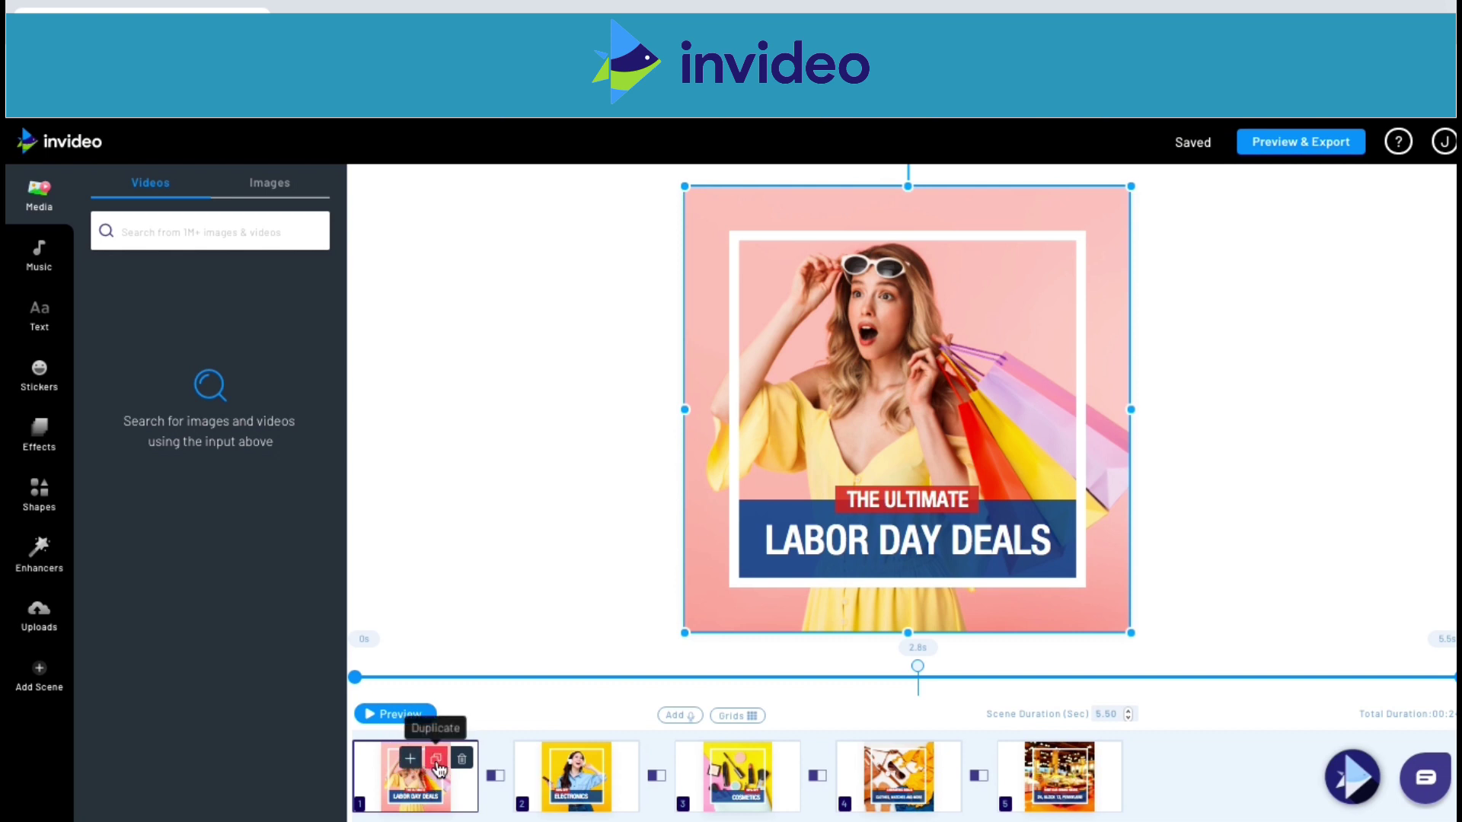
pyautogui.click(496, 776)
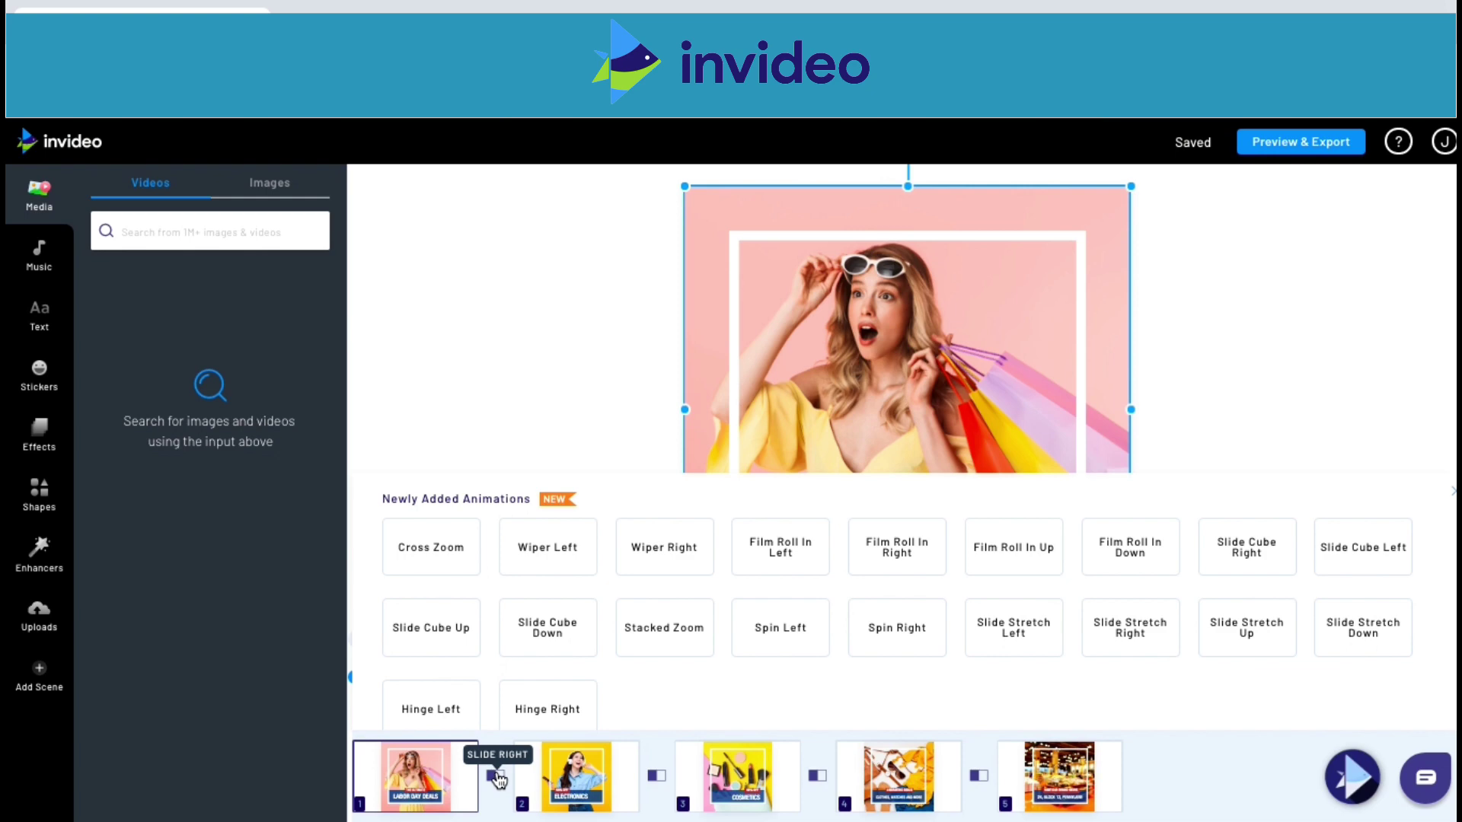
pyautogui.scroll(-1, 540, 667)
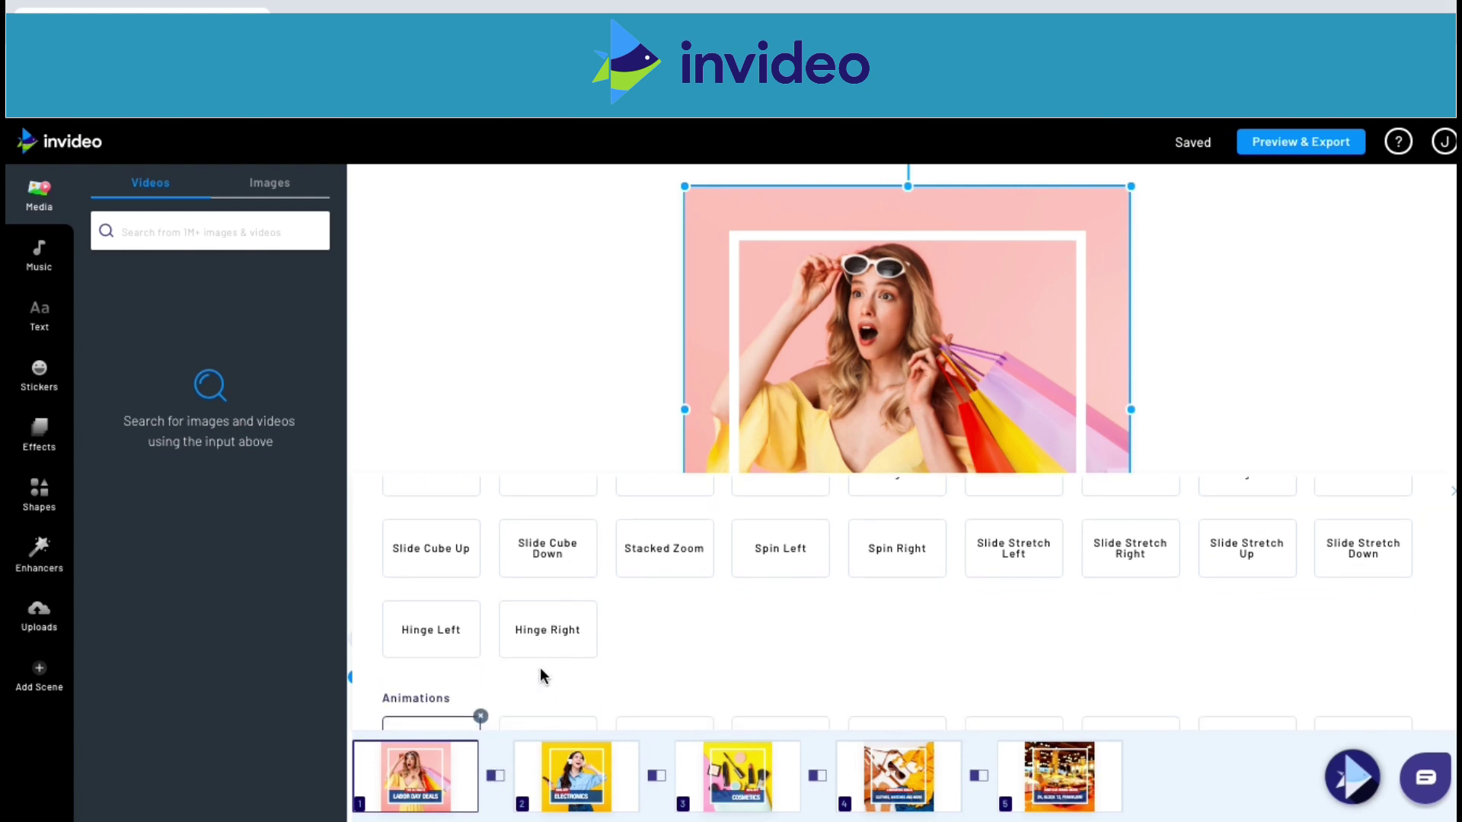
# Step: Remove the third scene, Cosmetics, from the video
pyautogui.click(606, 800)
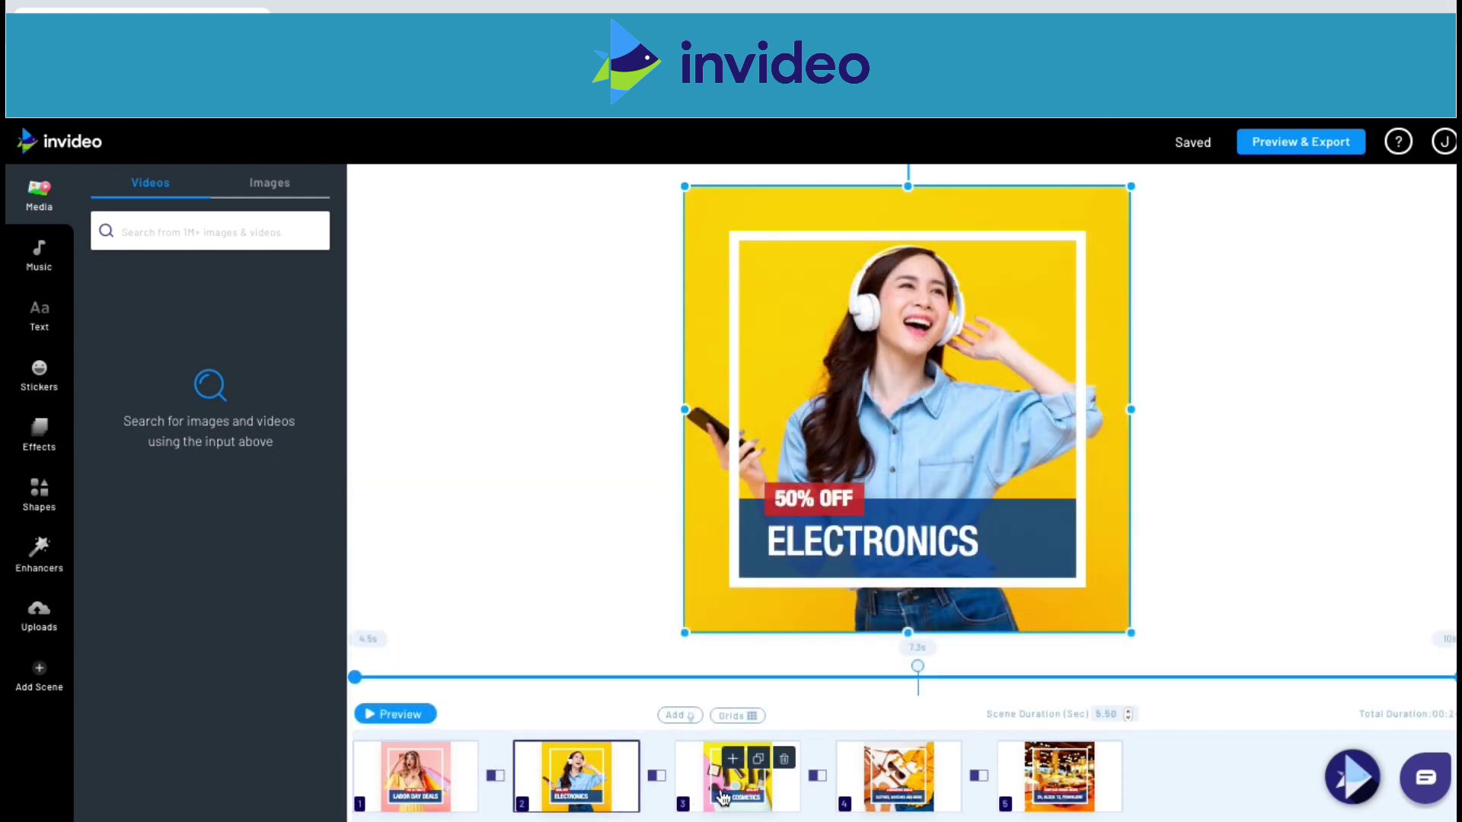
pyautogui.click(724, 797)
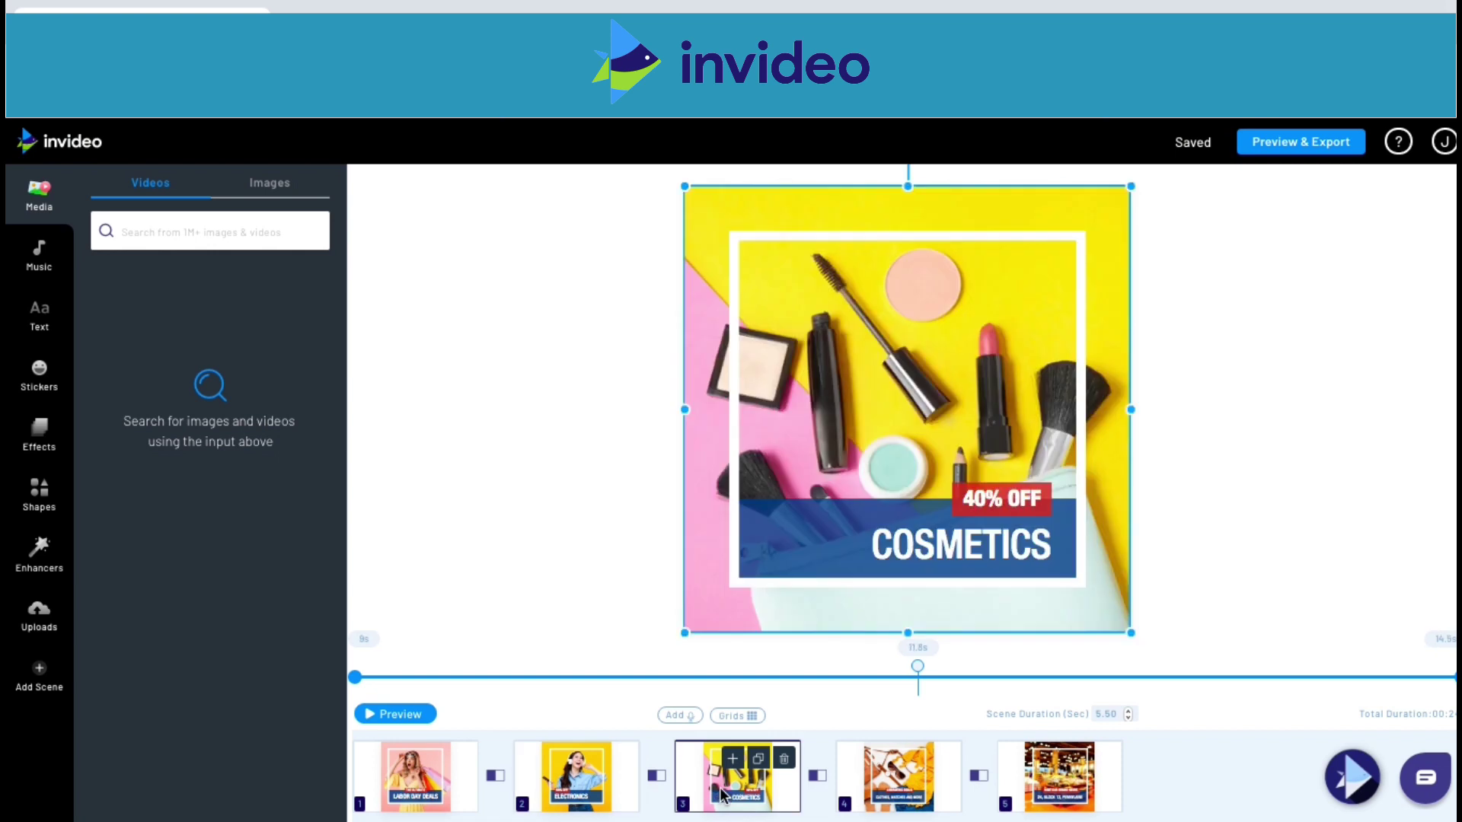
pyautogui.click(785, 762)
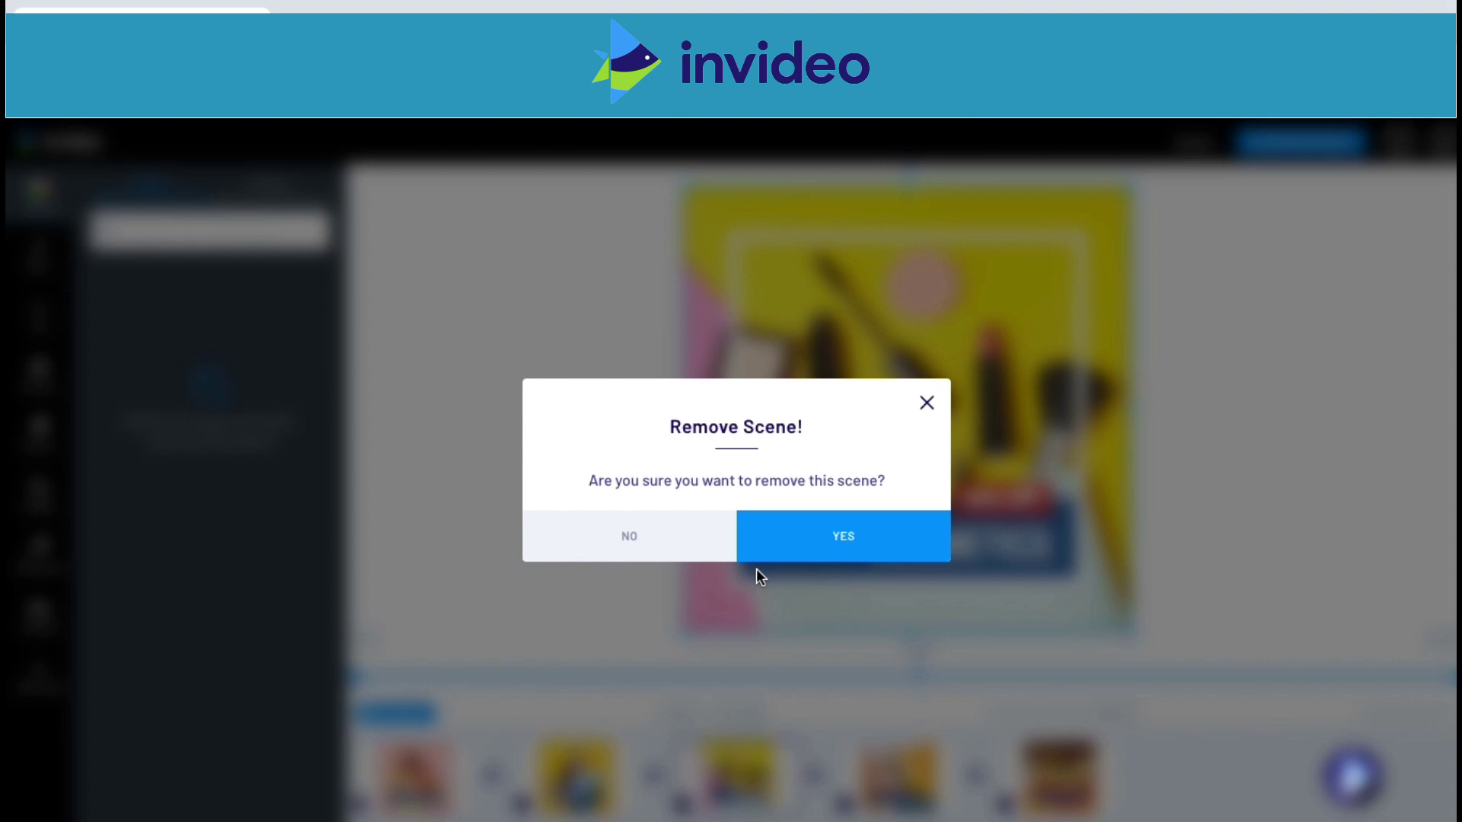
pyautogui.click(795, 545)
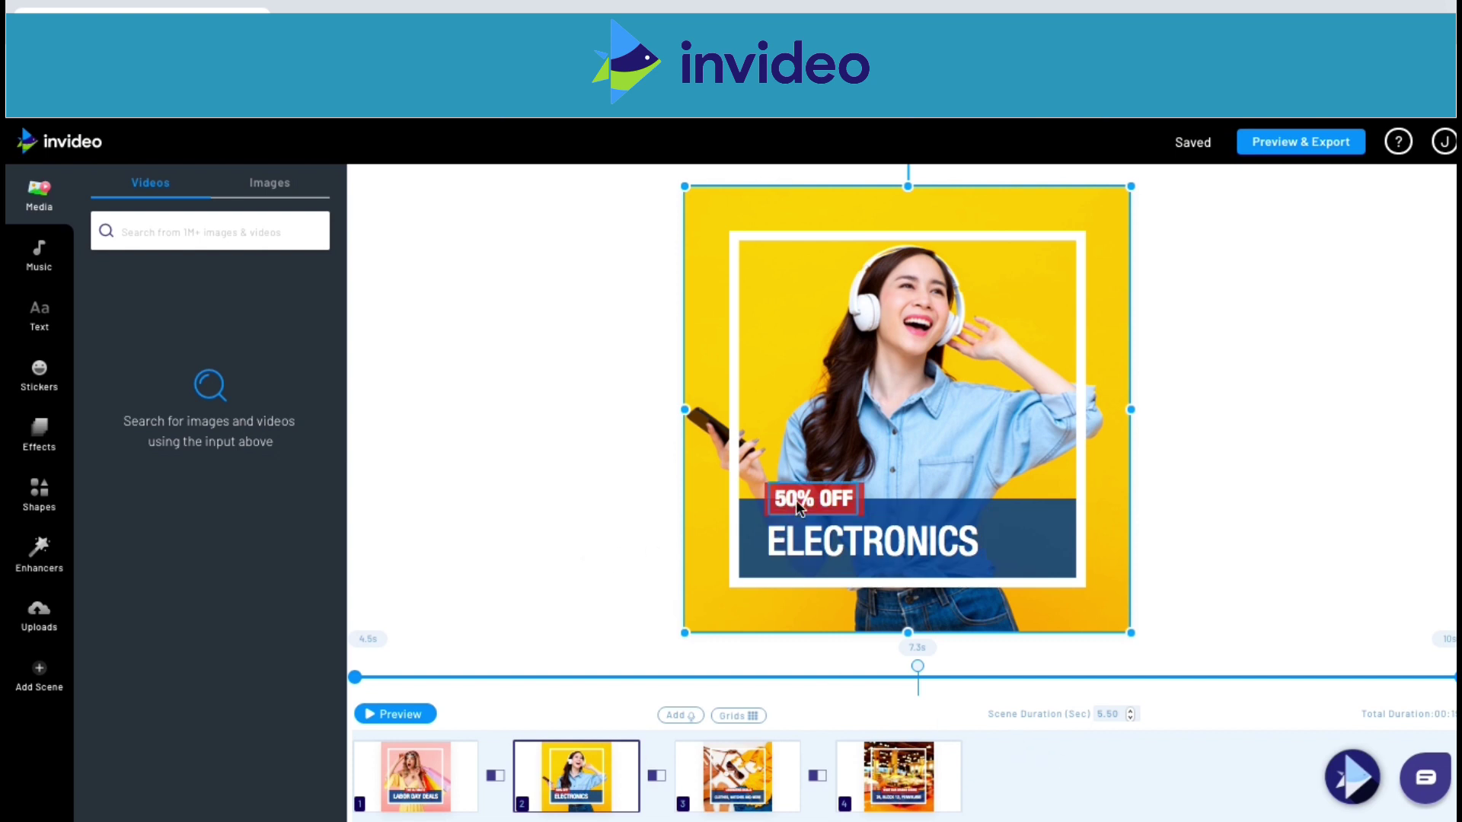
# Step: Select the THE ULTIMATE text in the first scene and look through its text, style and color settings
pyautogui.click(420, 796)
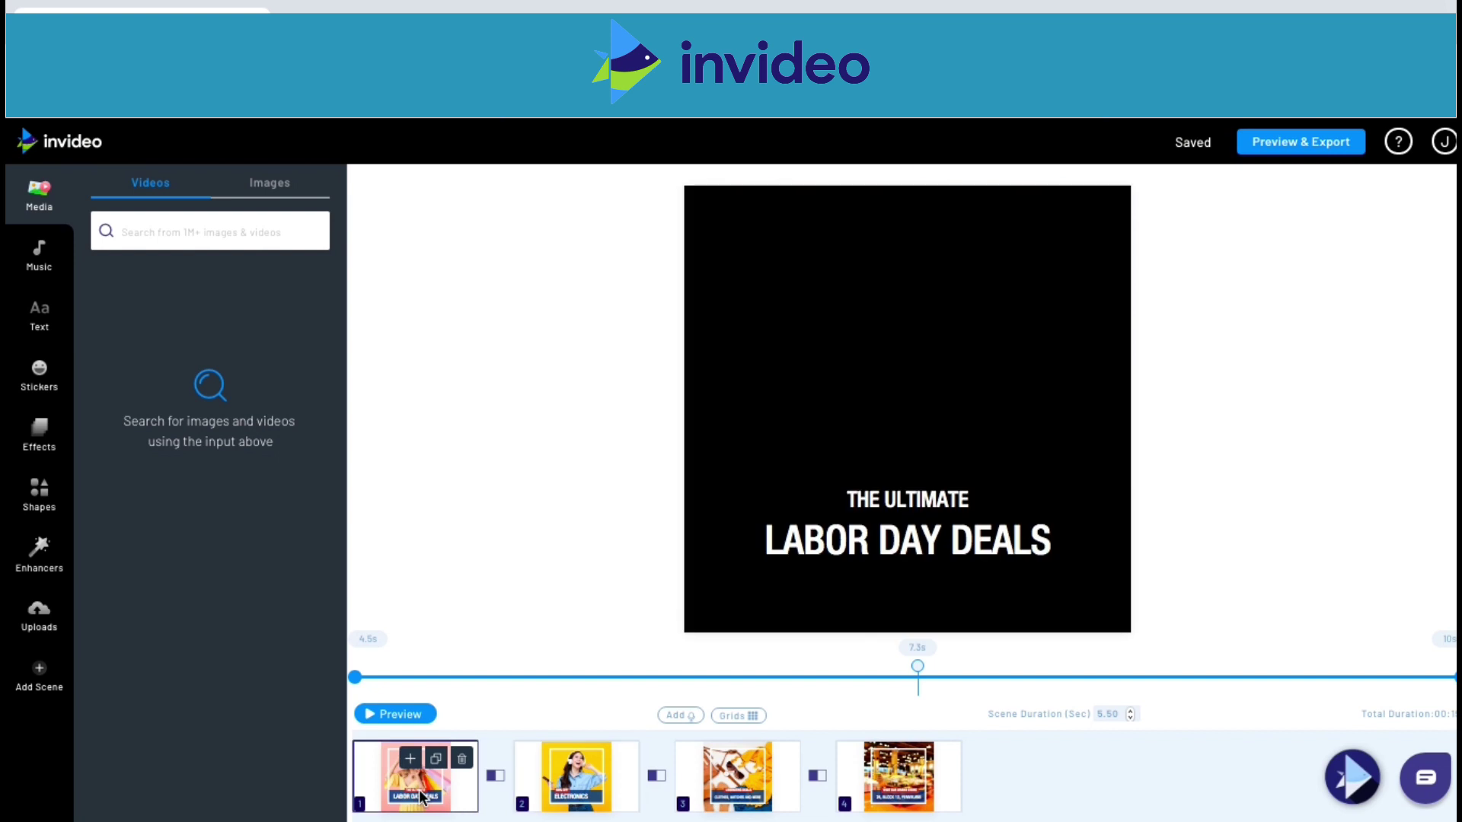
pyautogui.click(866, 498)
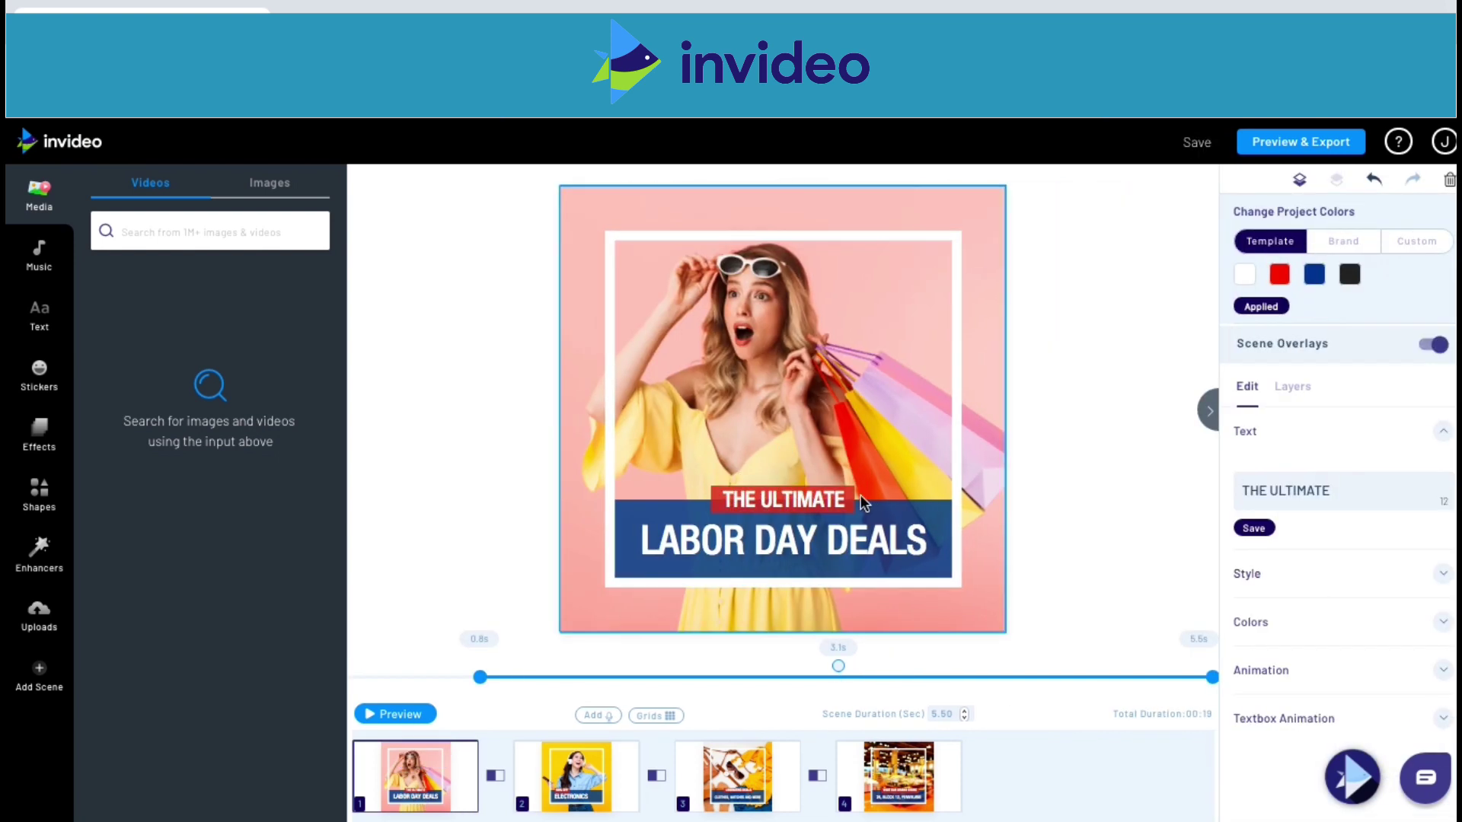
pyautogui.click(831, 495)
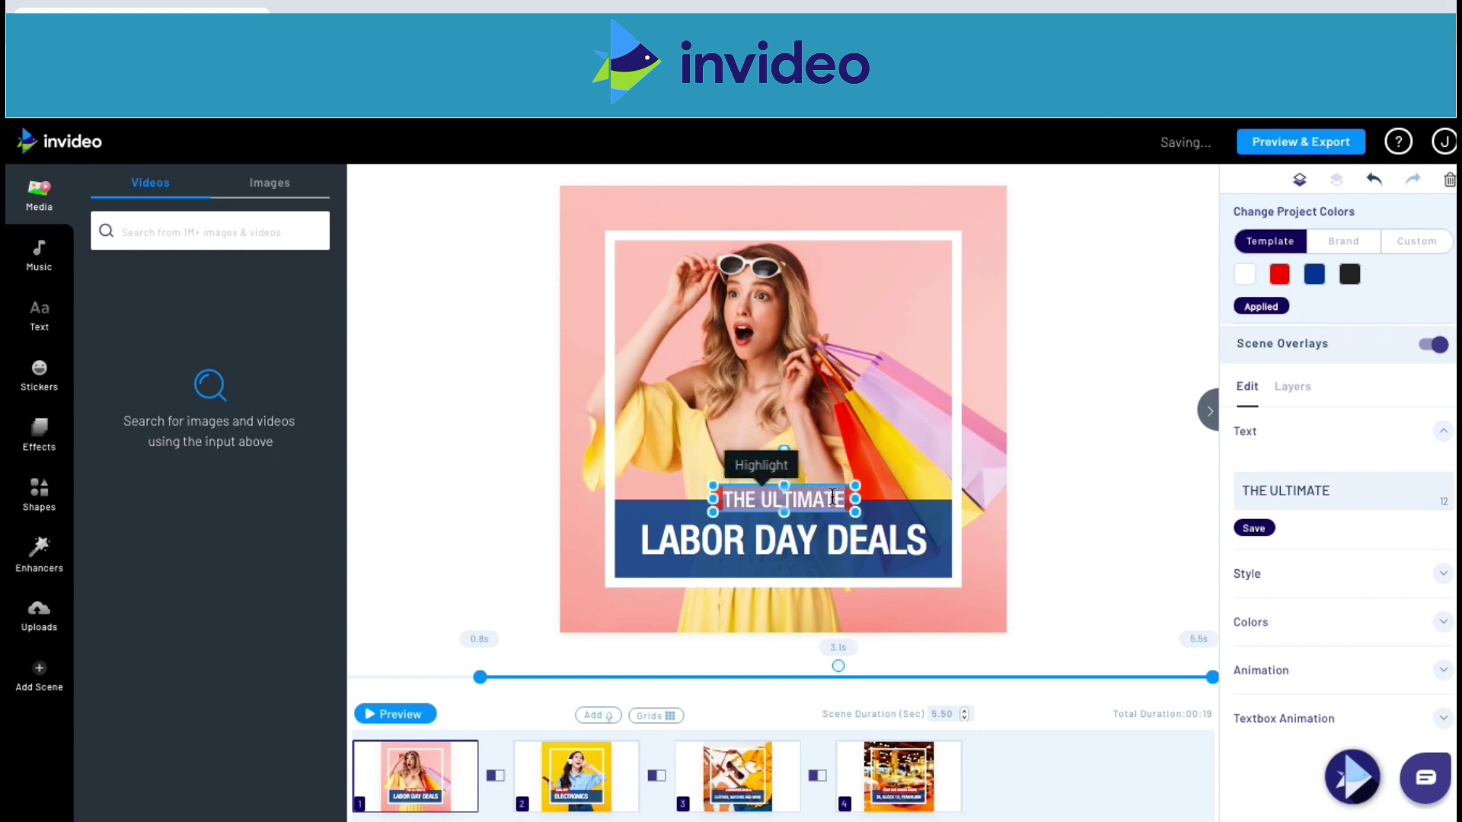
pyautogui.click(1394, 415)
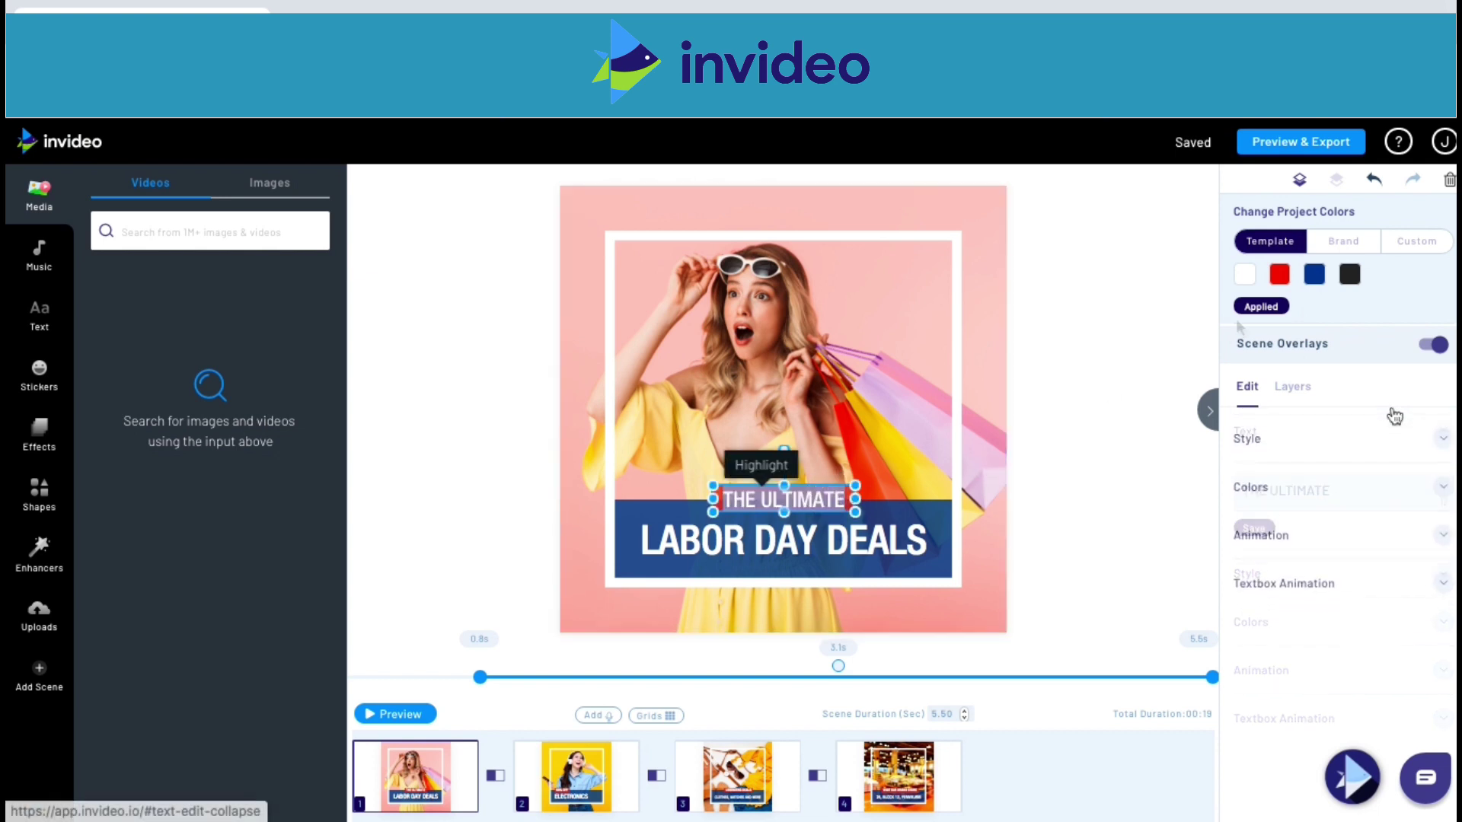
pyautogui.click(1441, 436)
pyautogui.click(1443, 439)
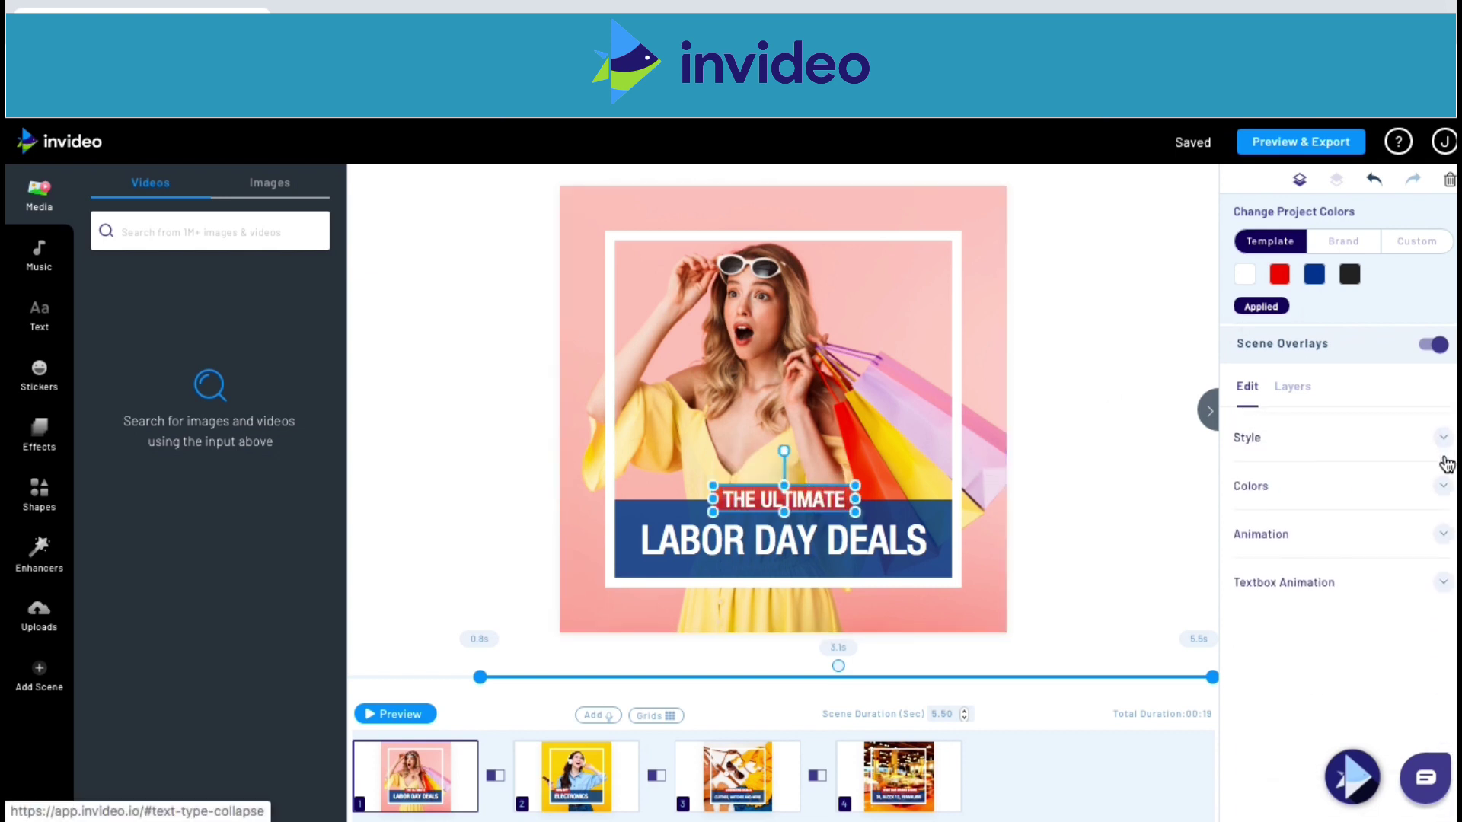
pyautogui.click(1445, 478)
pyautogui.click(1440, 427)
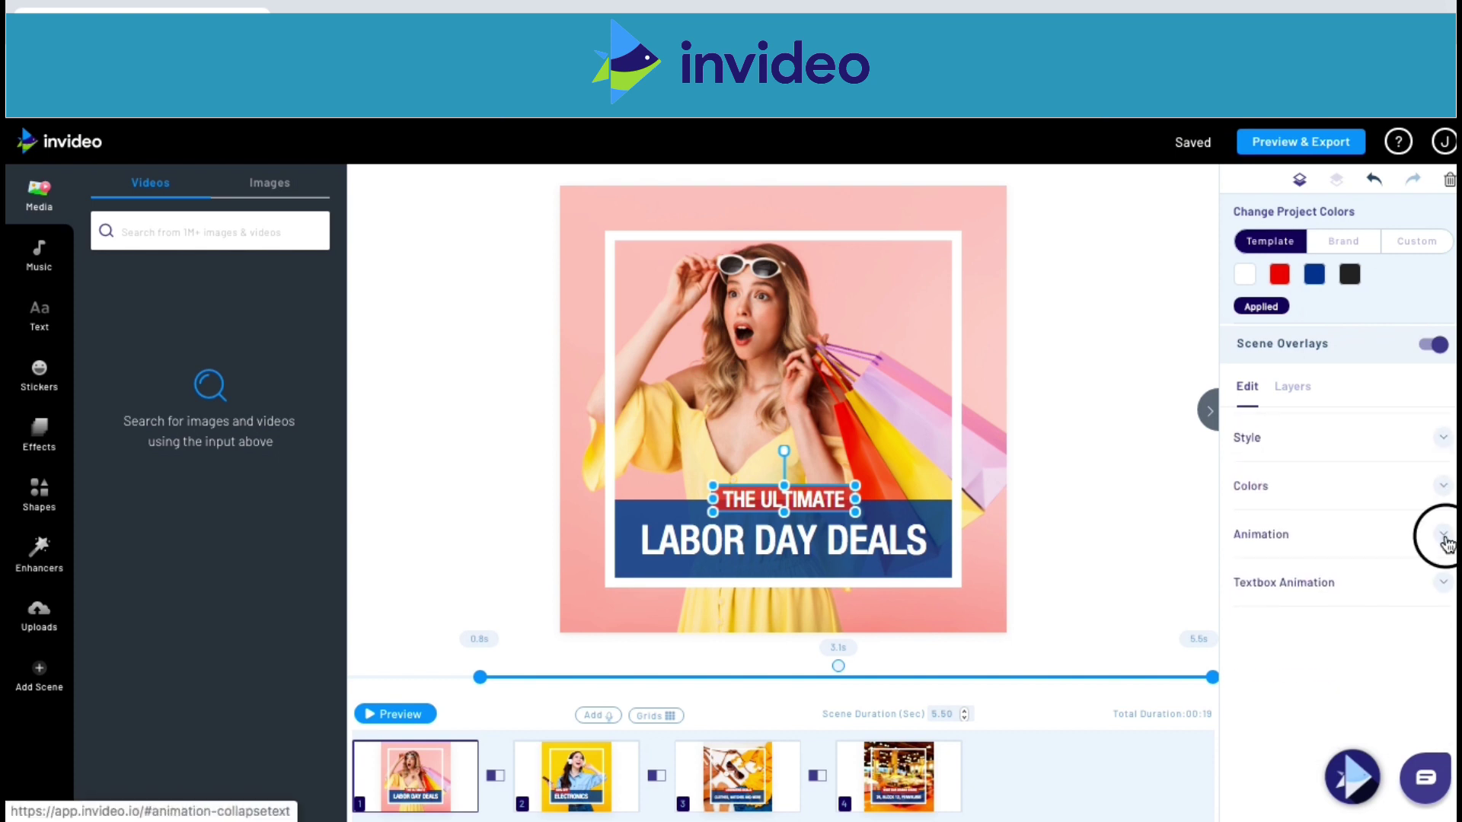
# Step: View the animation and textbox animation options for the THE ULTIMATE text
pyautogui.click(1442, 532)
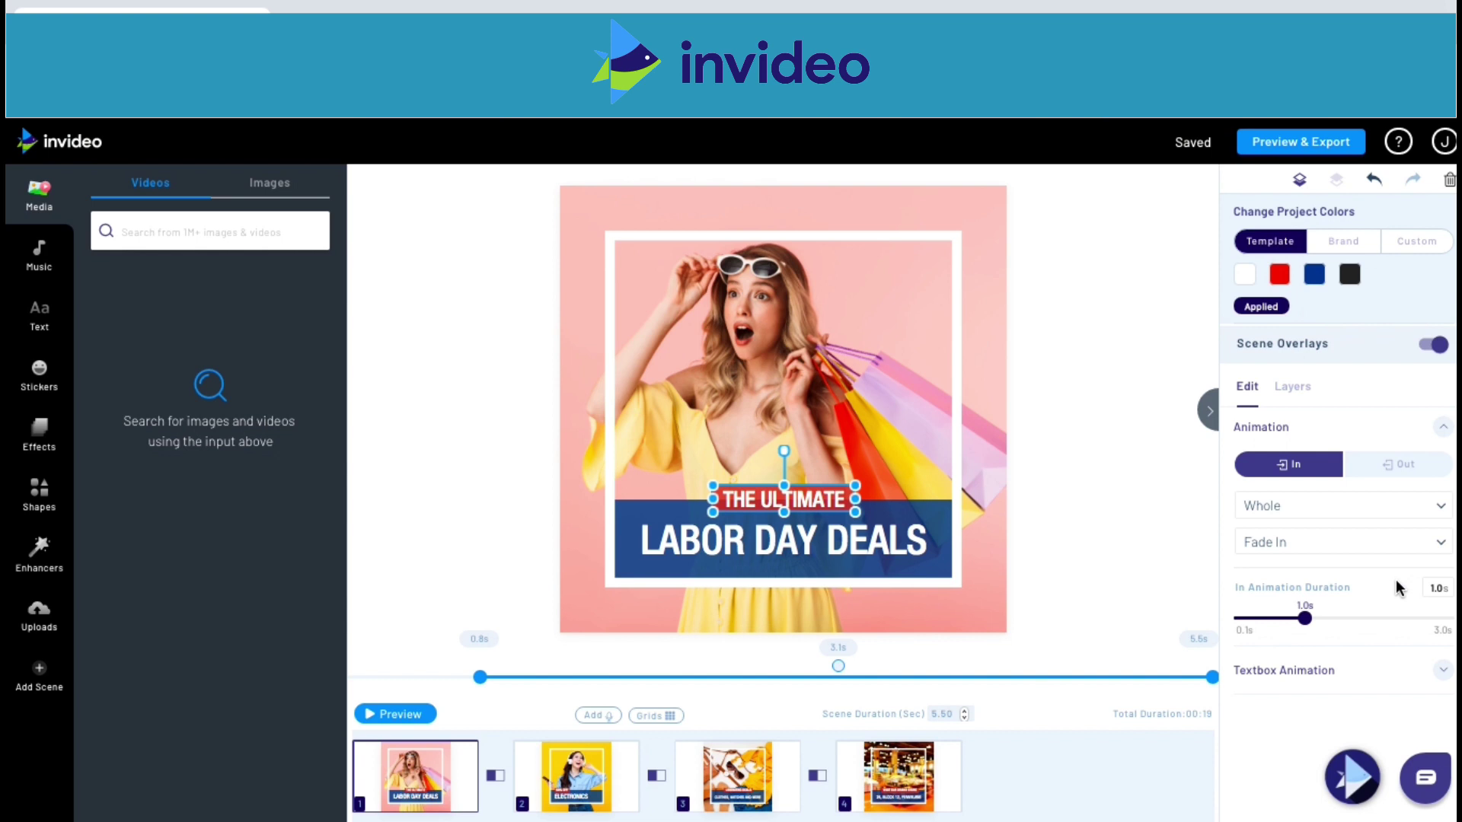
pyautogui.click(1445, 427)
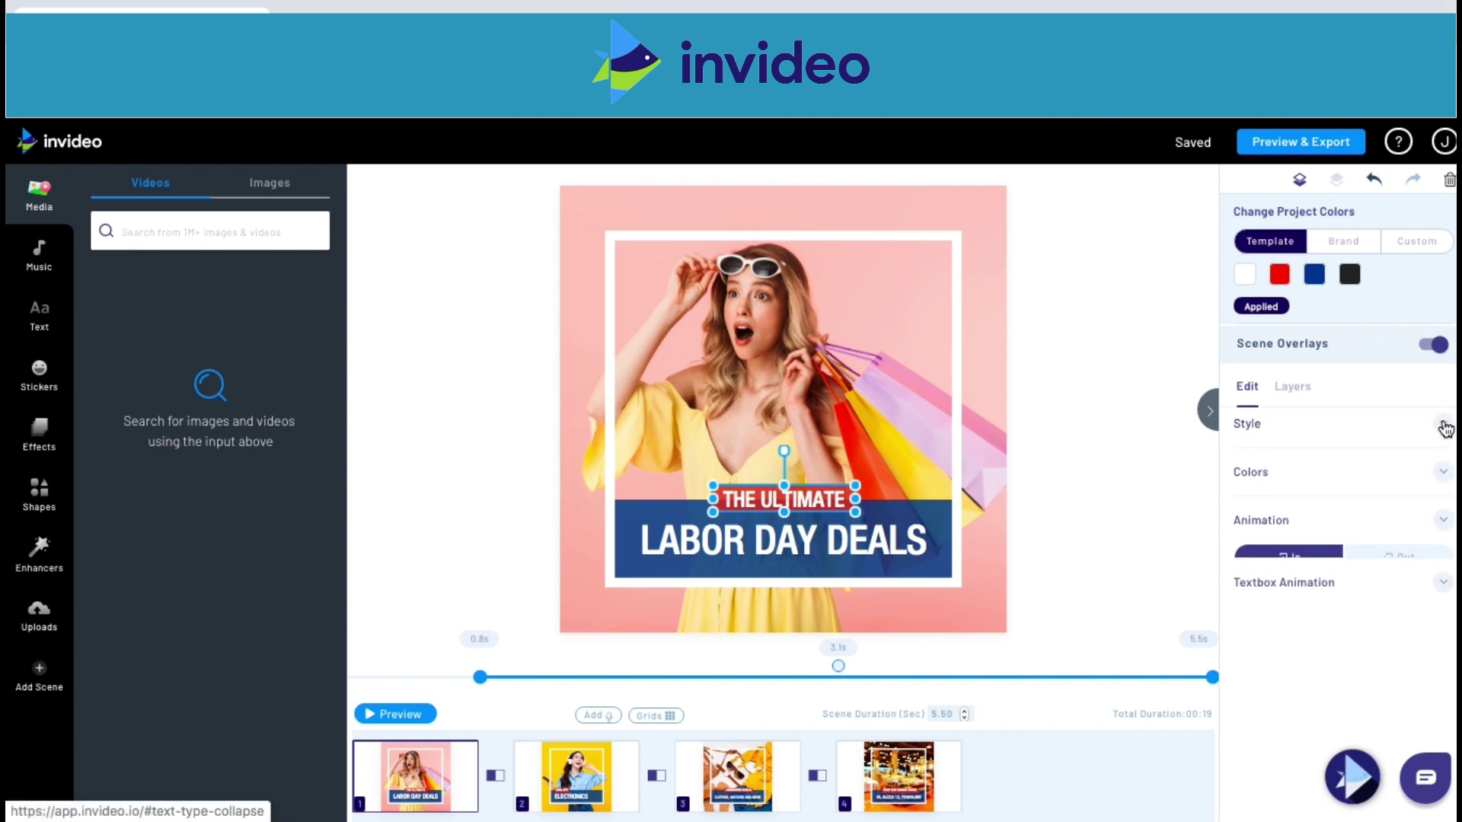
pyautogui.click(1445, 585)
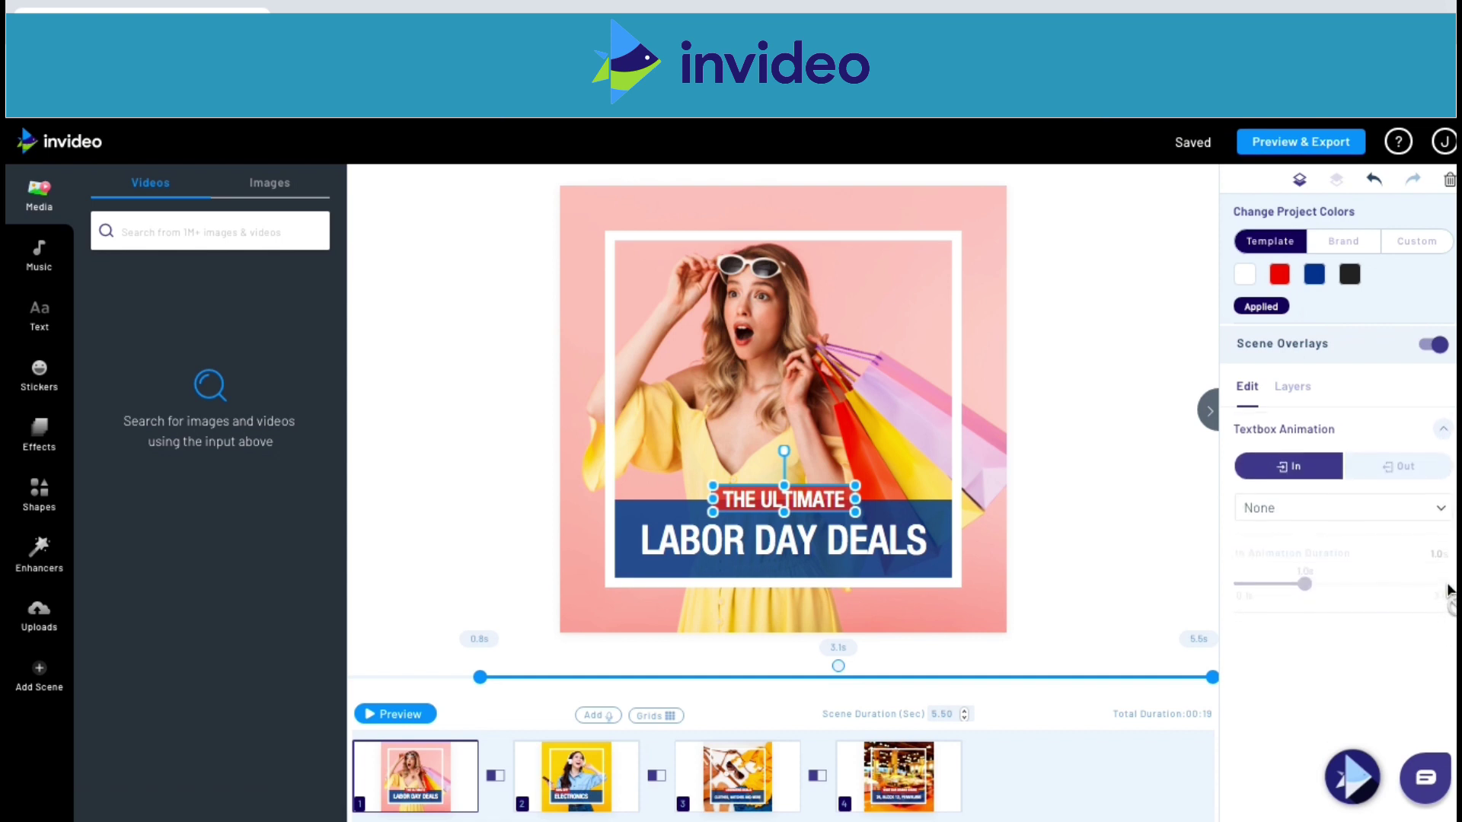
pyautogui.click(1442, 508)
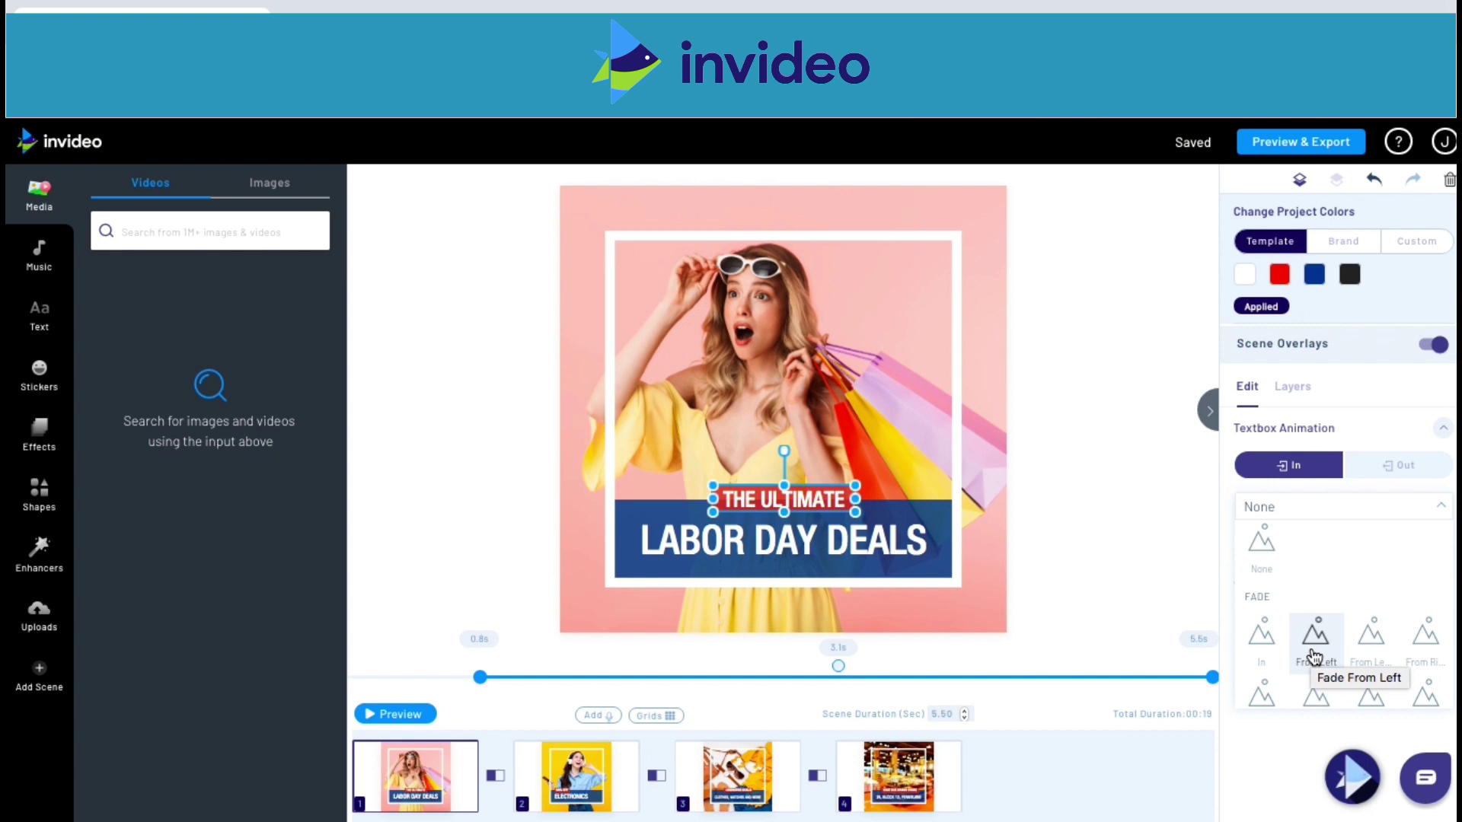
pyautogui.click(1441, 429)
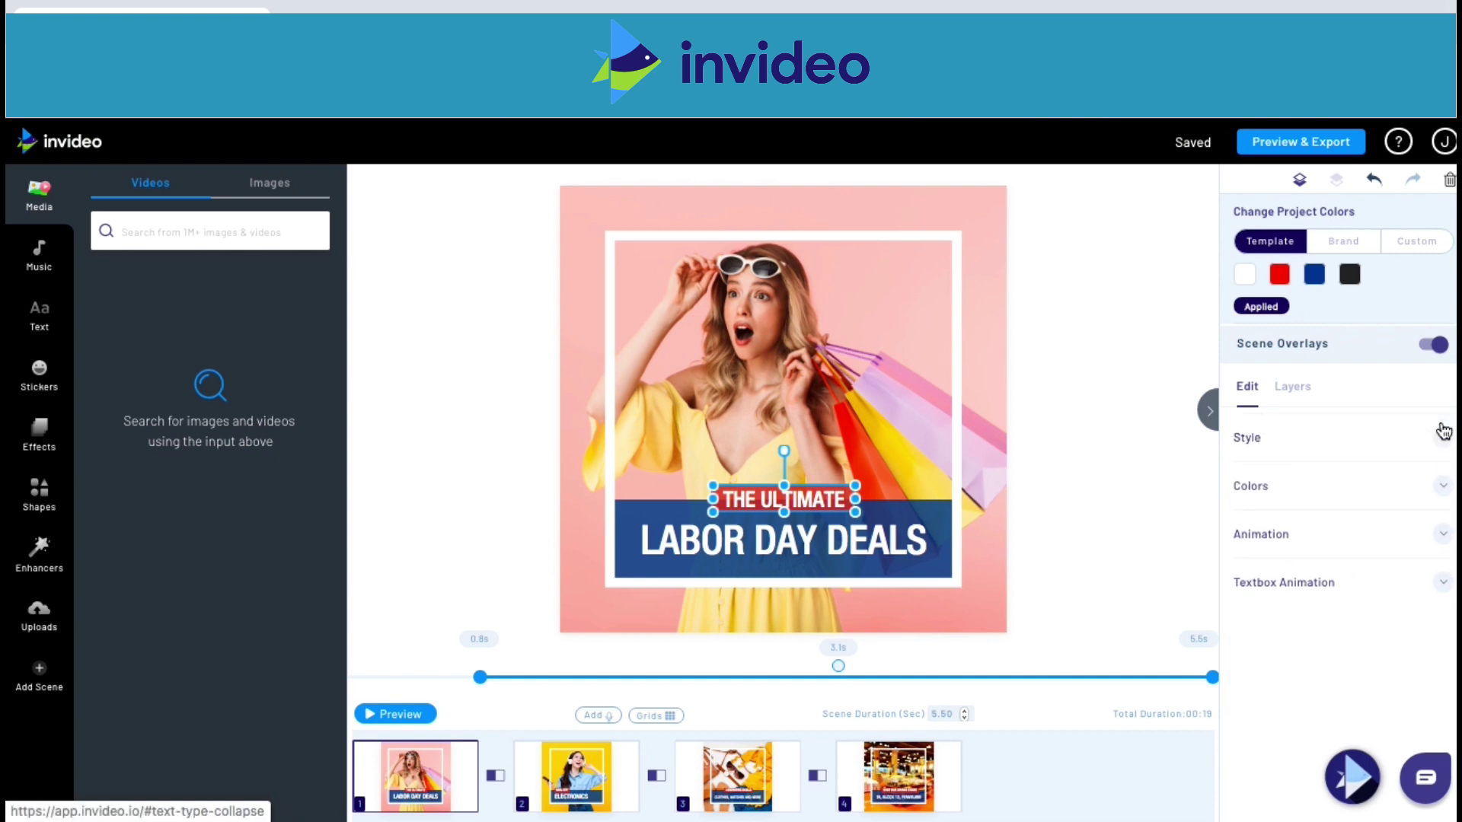
# Step: Replace the THE ULTIMATE text in the first scene with "Now Available!"
pyautogui.click(842, 499)
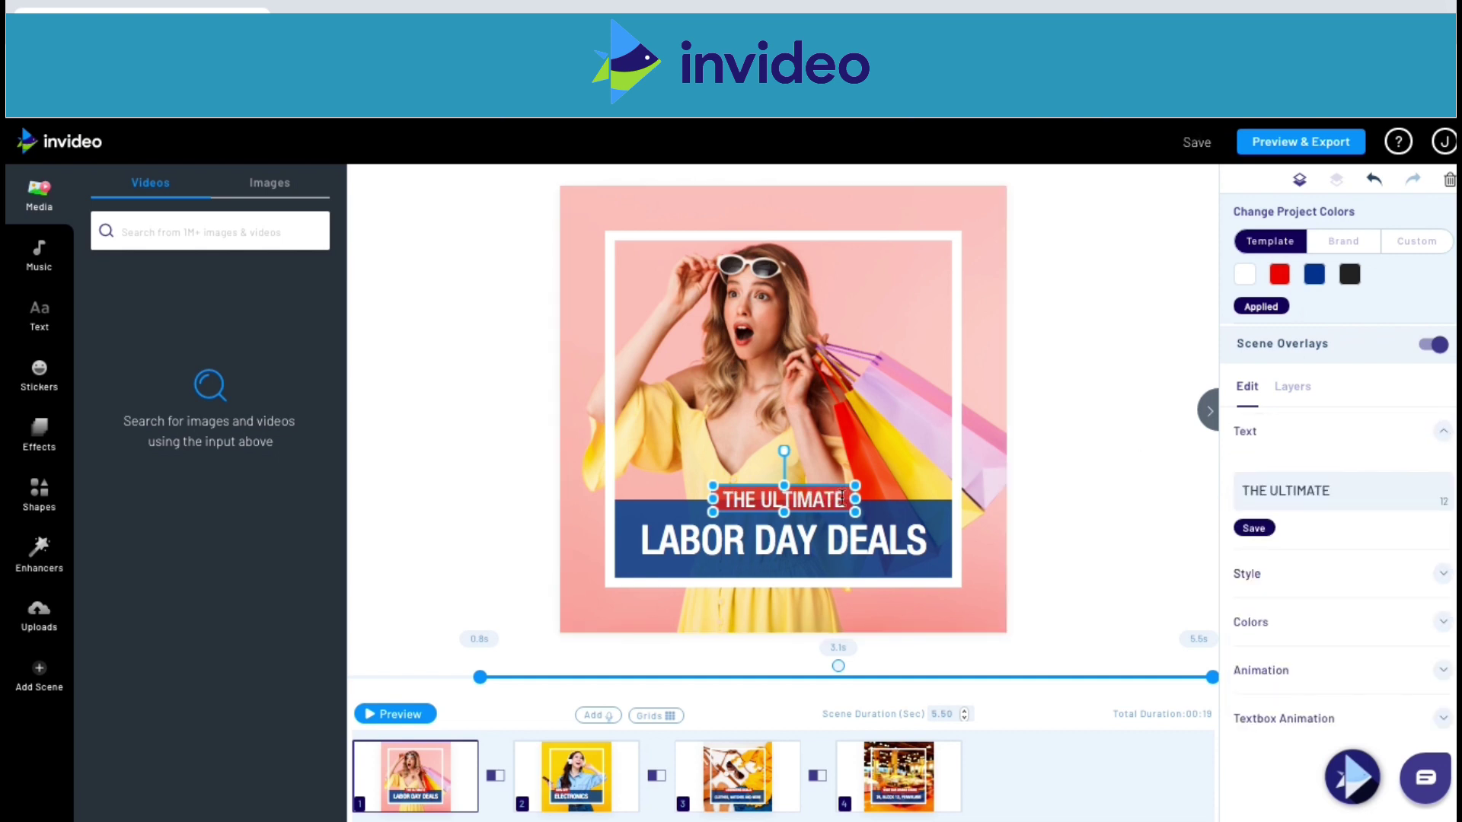
pyautogui.moveTo(701, 500); pyautogui.dragTo(852, 501)
pyautogui.press('BackSpace')
pyautogui.write('Now')
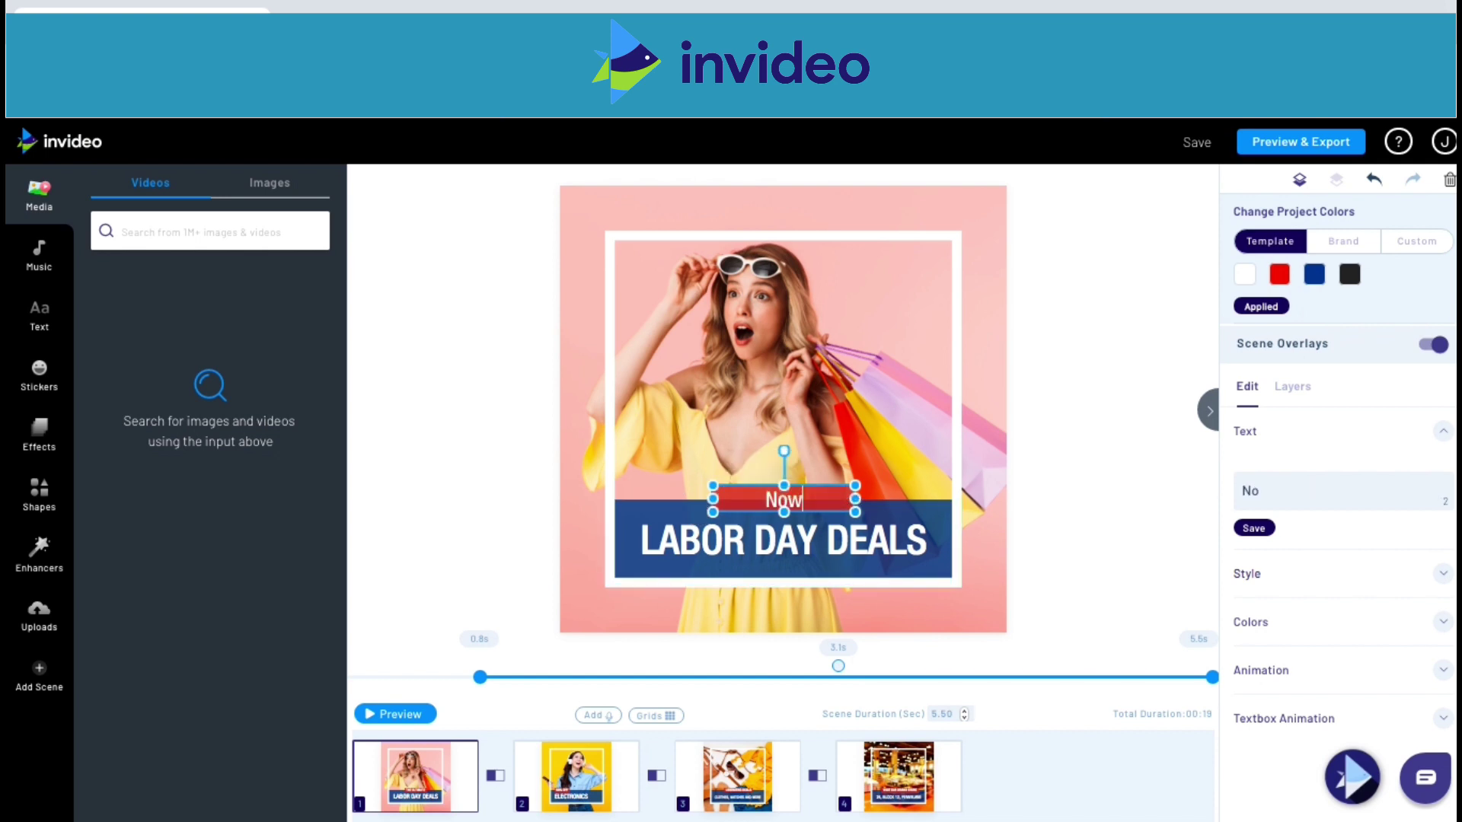
pyautogui.write(' Available!')
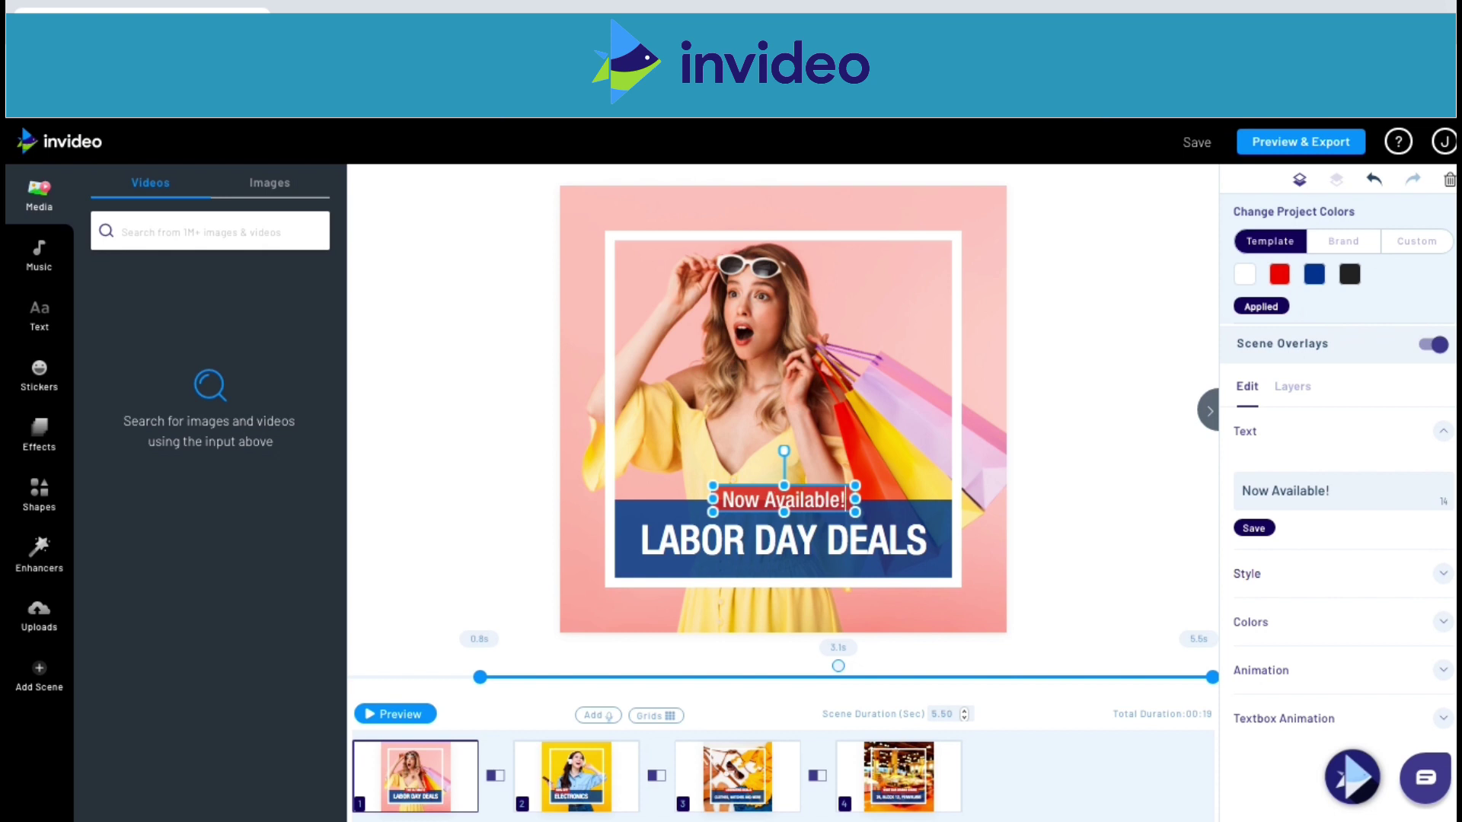
# Step: Replace the LABOR DAY DEALS headline in the first scene with "Martial Arts T-Shirt"
pyautogui.click(762, 537)
pyautogui.tripleClick(762, 537)
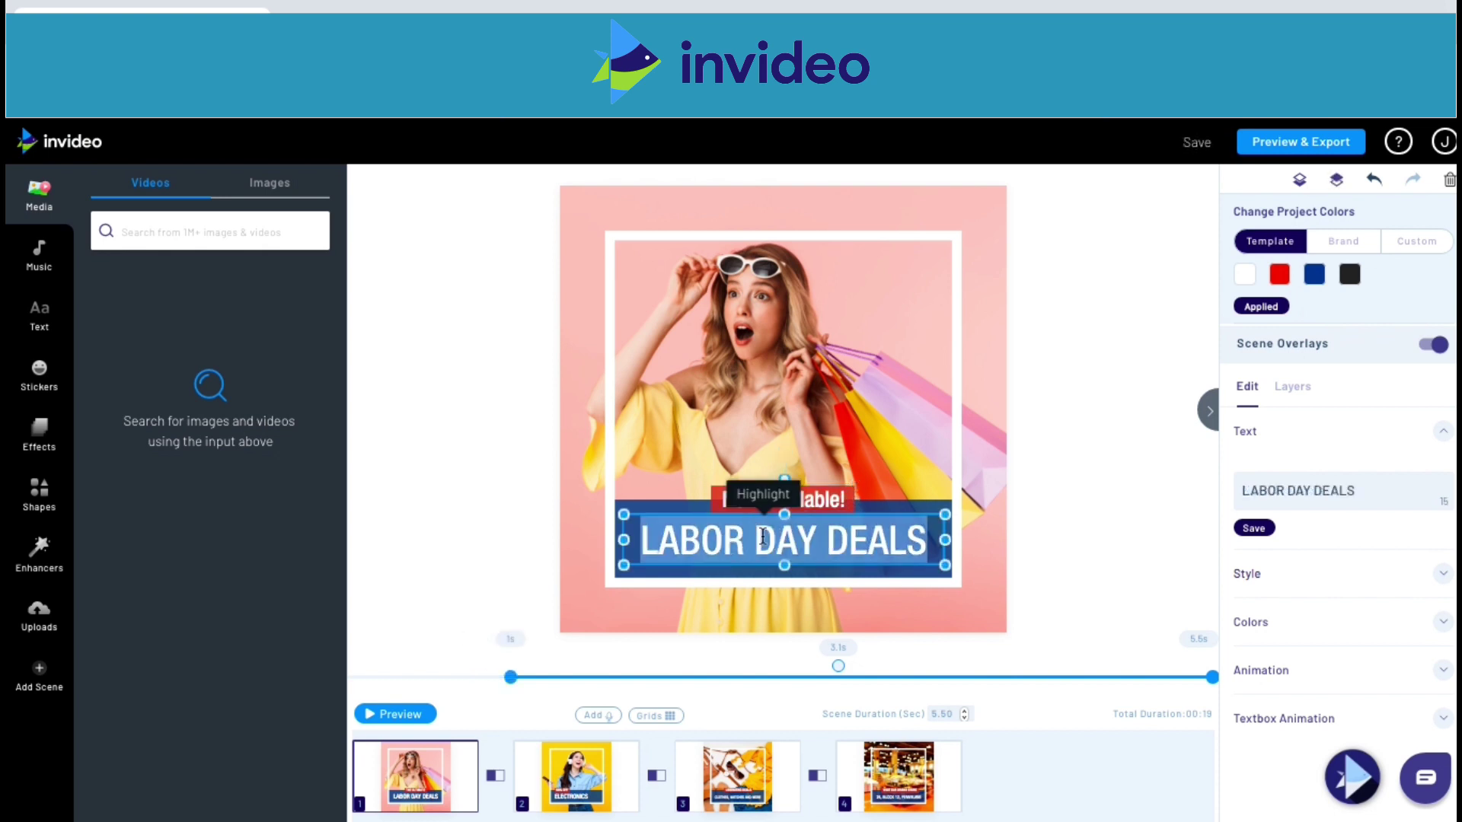
pyautogui.write('Martial Arts T-Shirt')
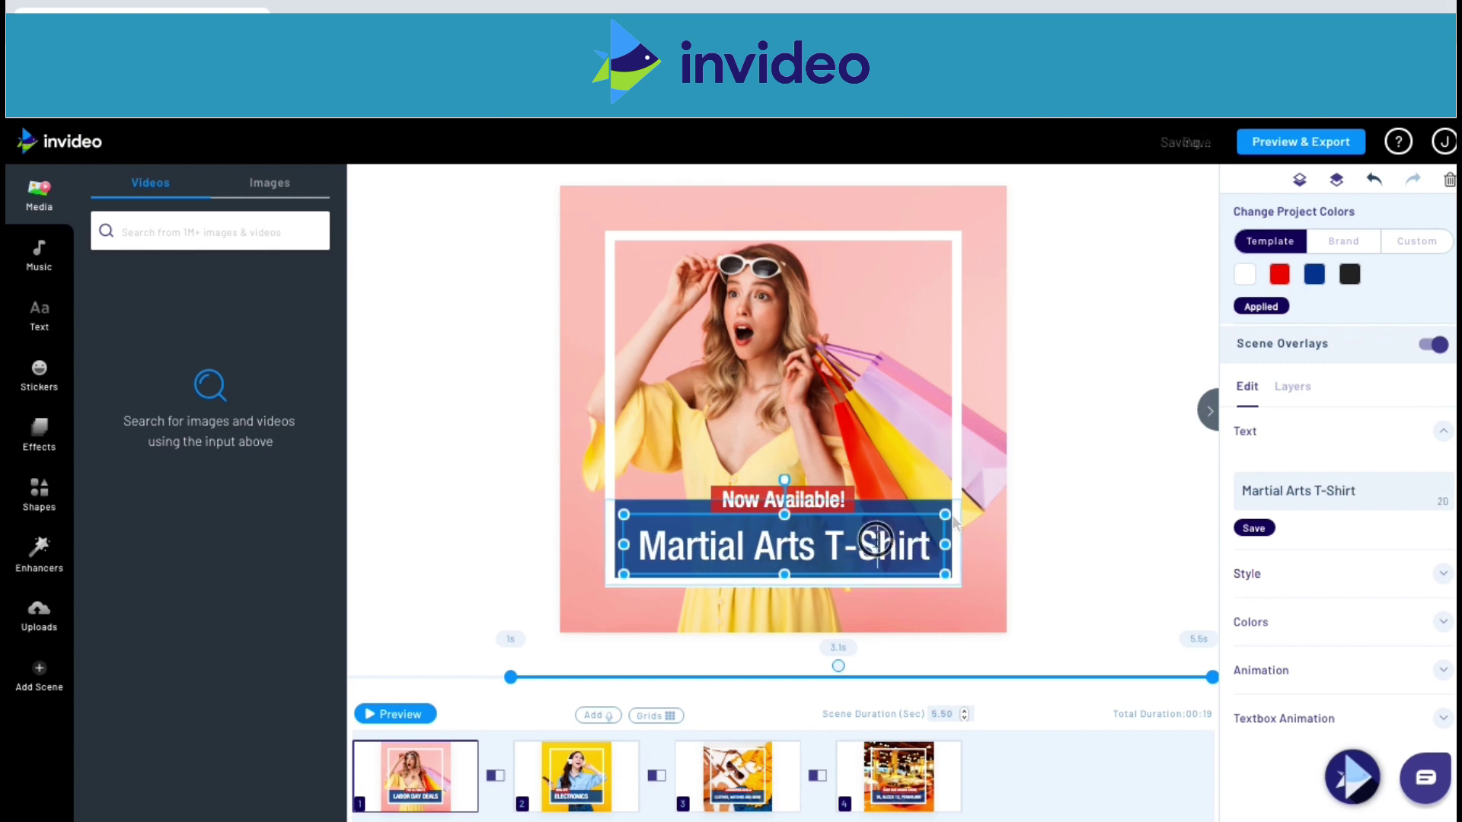
# Step: Set the font size of the Martial Arts T-Shirt headline to 80
pyautogui.tripleClick(876, 539)
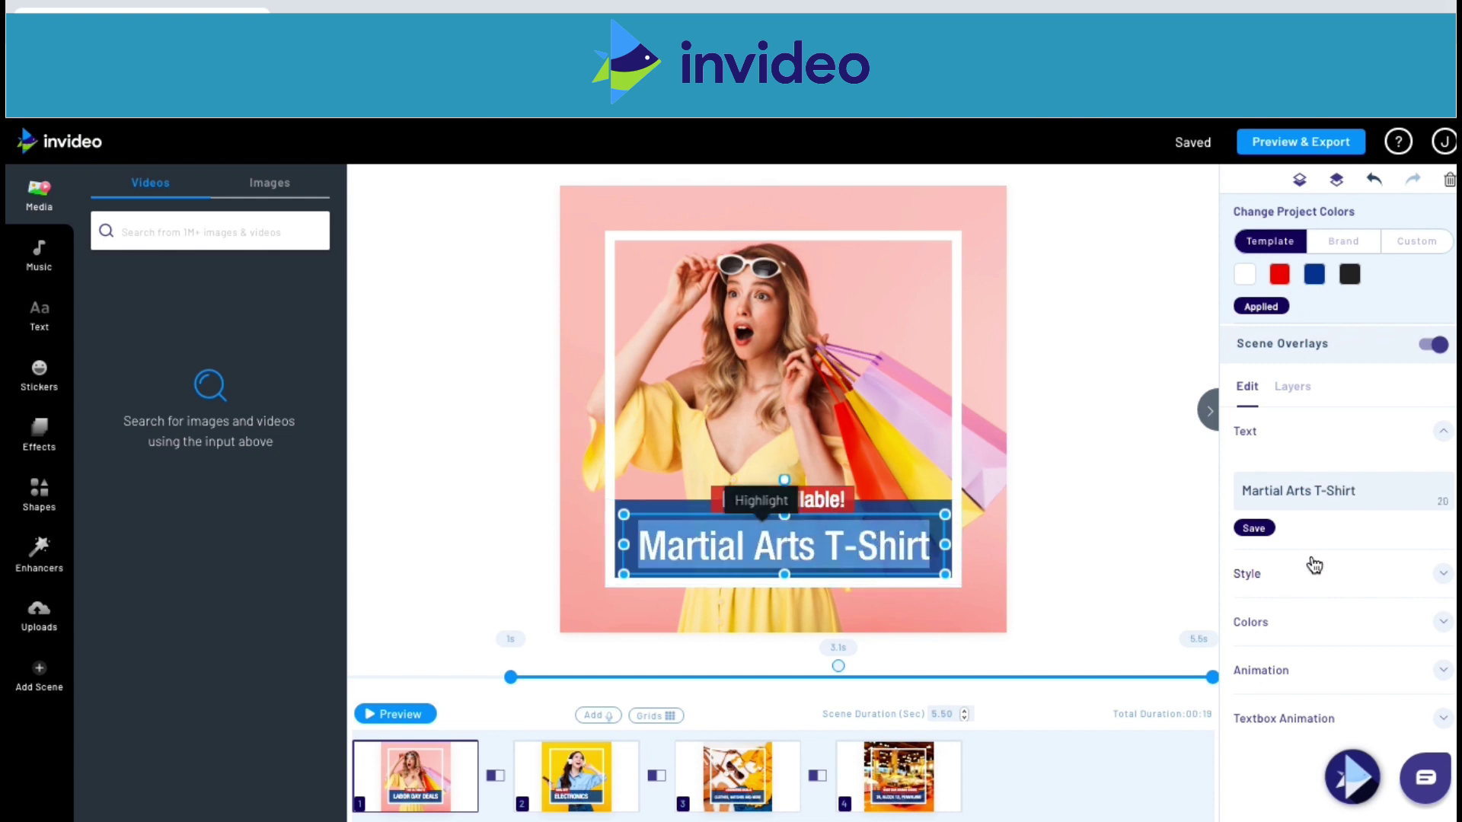
pyautogui.click(1429, 584)
pyautogui.moveTo(1322, 583); pyautogui.dragTo(1226, 590)
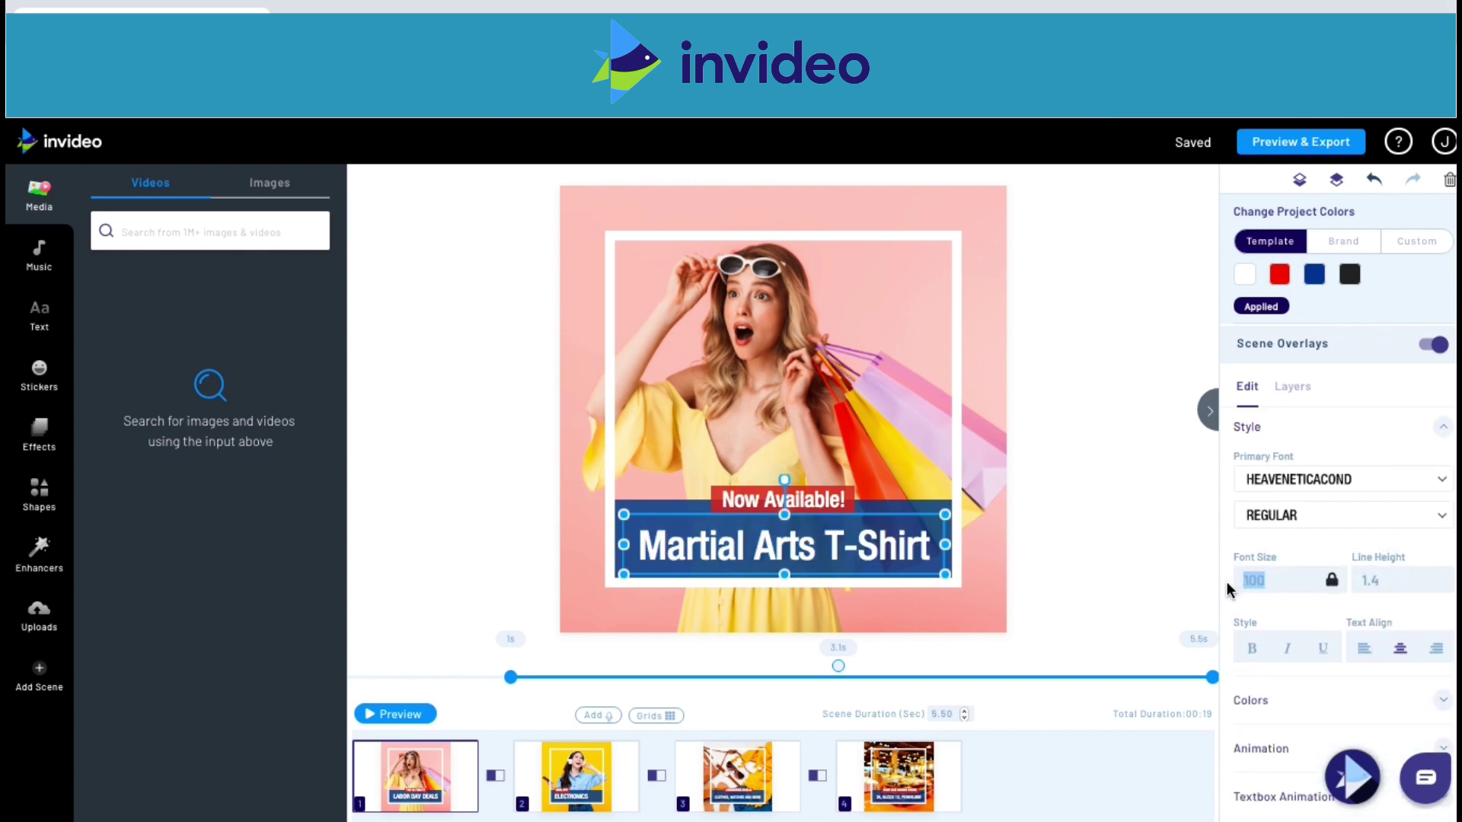
pyautogui.write('80')
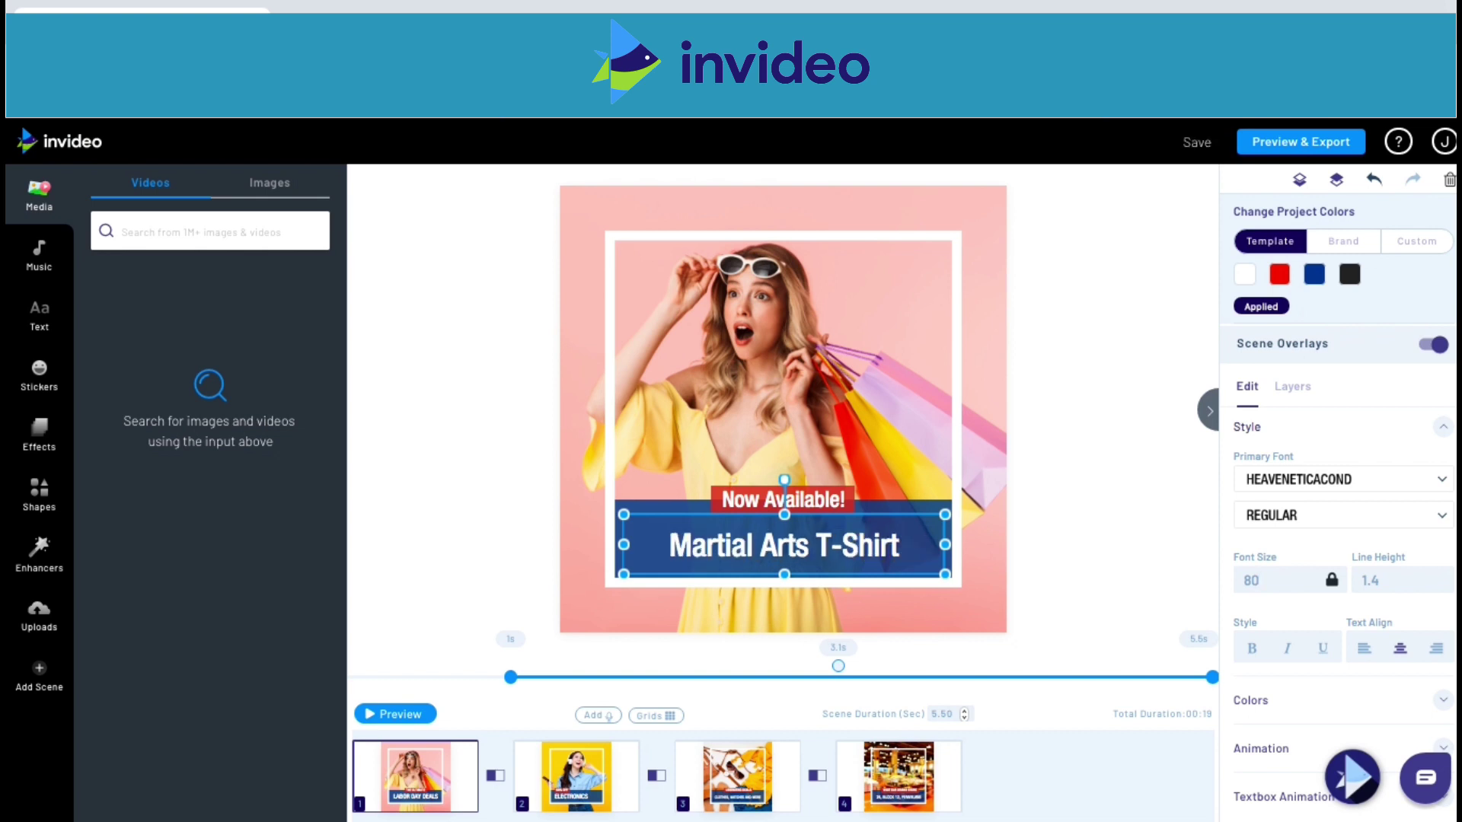
pyautogui.click(1095, 553)
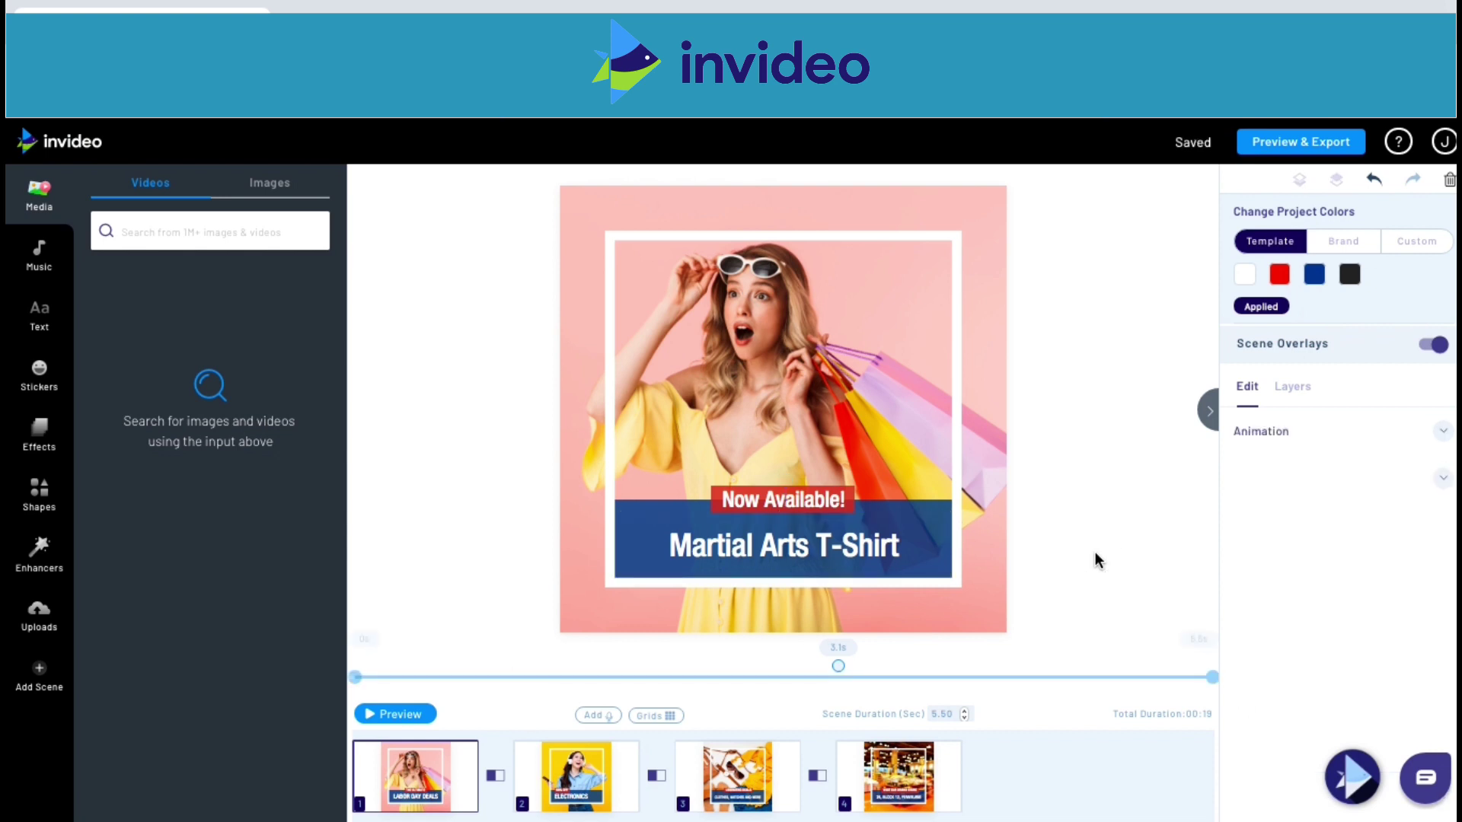
# Step: Replace the ELECTRONICS headline in the second scene with "This Week Only!"
pyautogui.moveTo(594, 792)
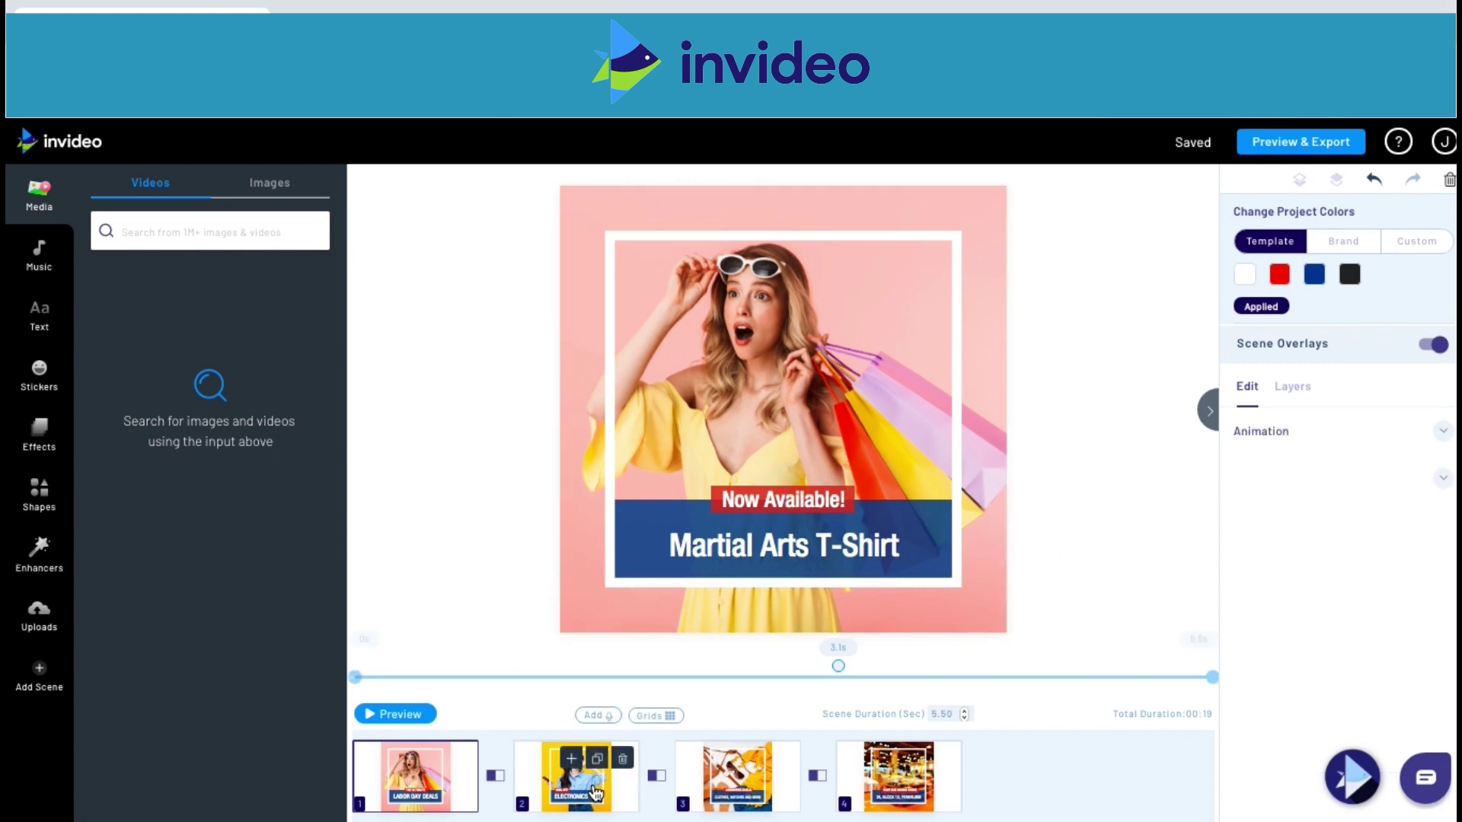
pyautogui.click(594, 794)
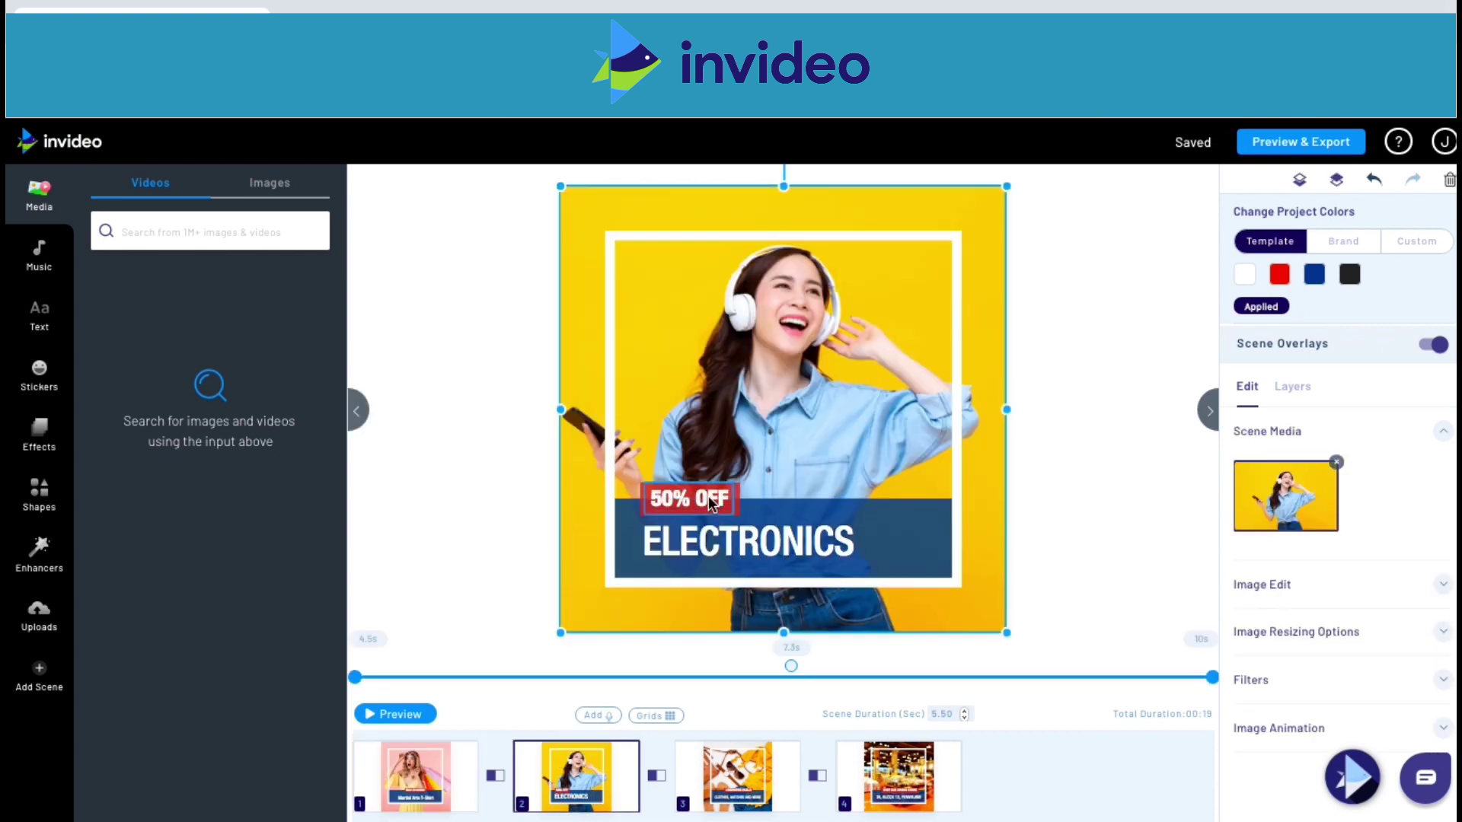
pyautogui.doubleClick(716, 537)
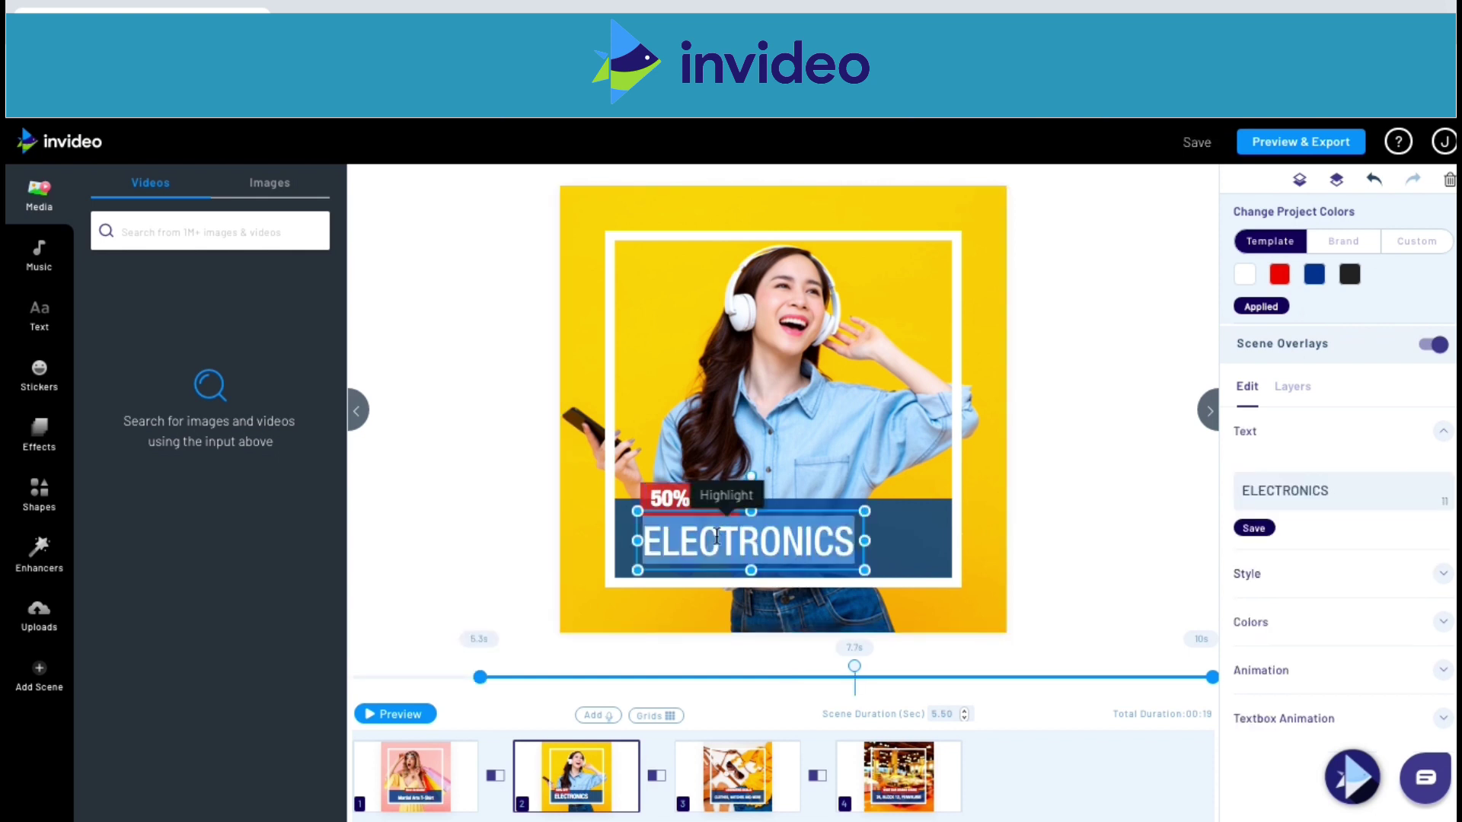
pyautogui.write('This W')
pyautogui.write('eek Only!')
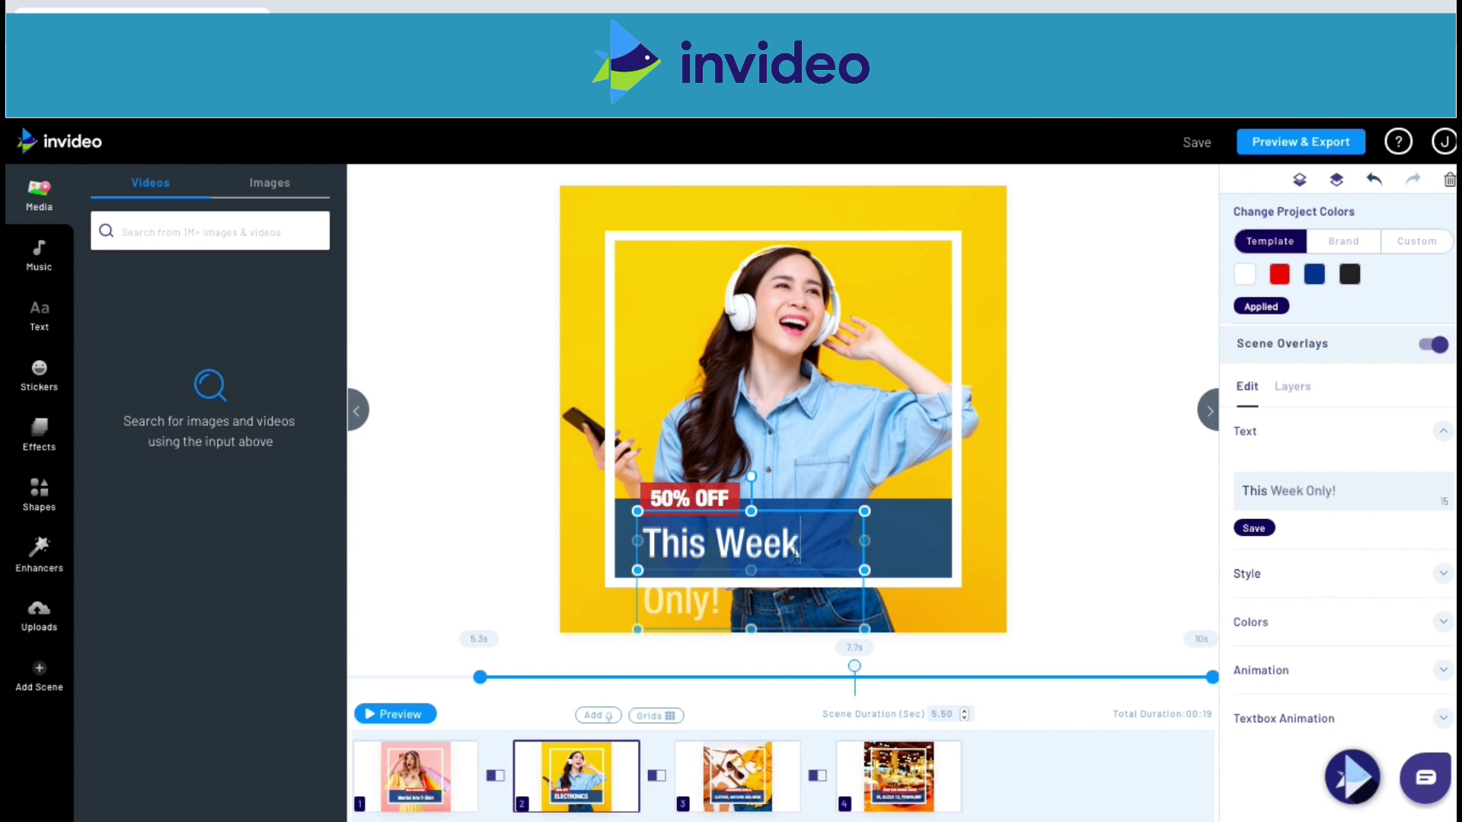
# Step: Widen the This Week Only! text box to fit one line and reduce its height to fit the blue banner
pyautogui.moveTo(867, 571); pyautogui.dragTo(924, 572)
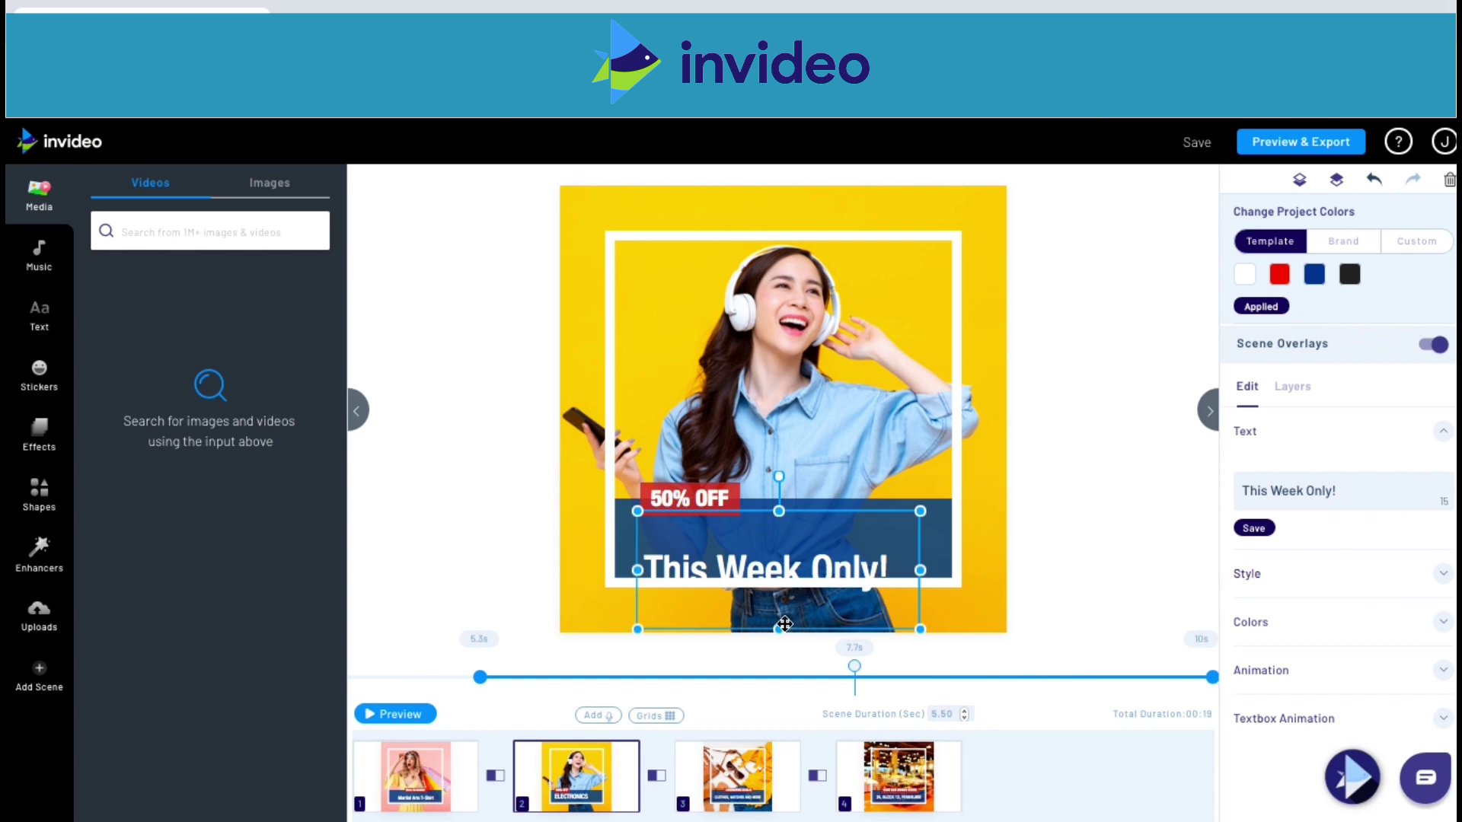
pyautogui.moveTo(781, 629); pyautogui.dragTo(782, 587)
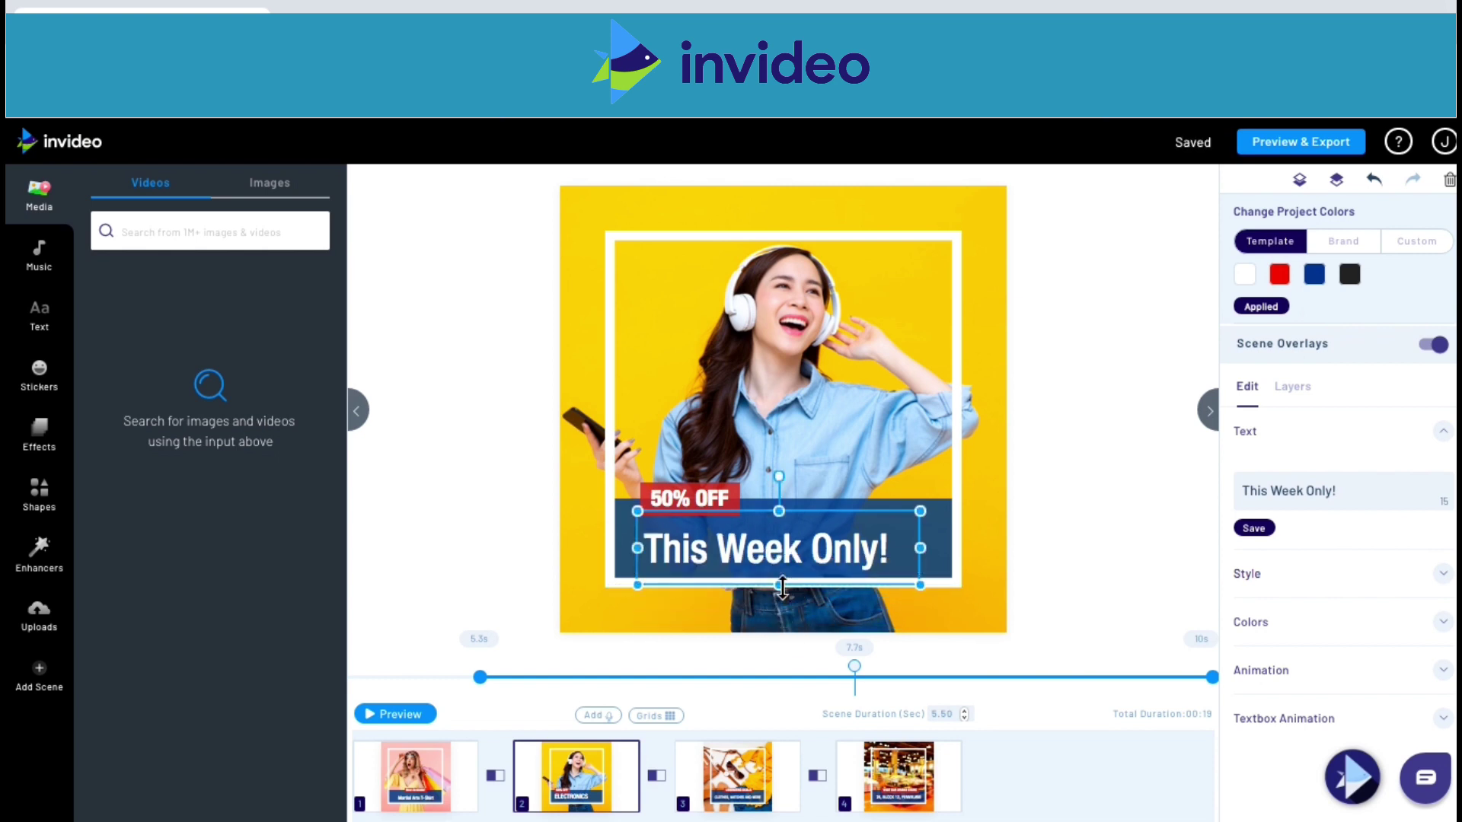
pyautogui.click(1093, 552)
# Step: Change the third scene's red label to "HIGH QUALITY" and its headline to "AVAILABLE IN ALL SIZES"
pyautogui.moveTo(773, 759)
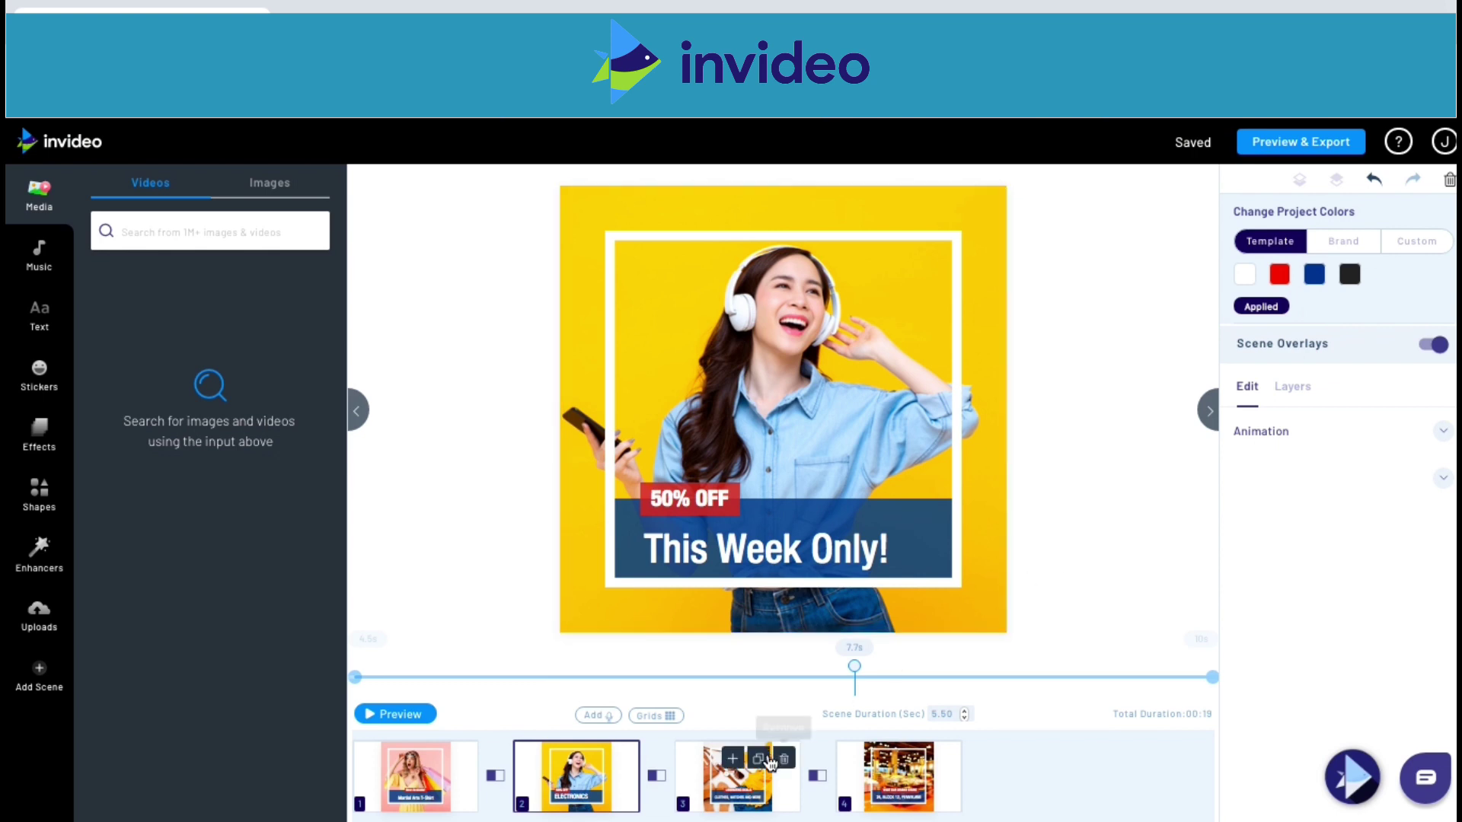
pyautogui.click(745, 795)
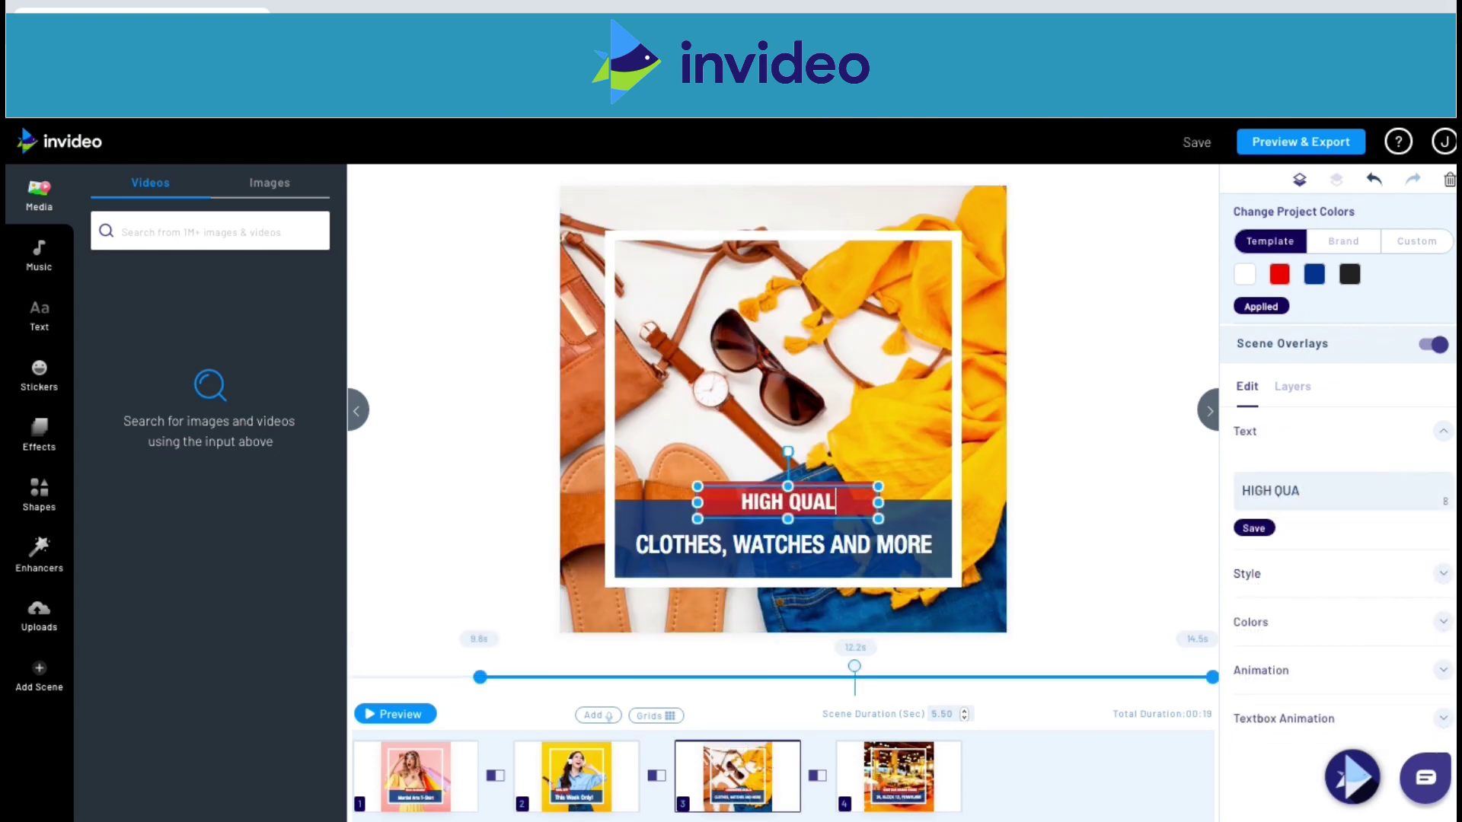
pyautogui.write('ITY')
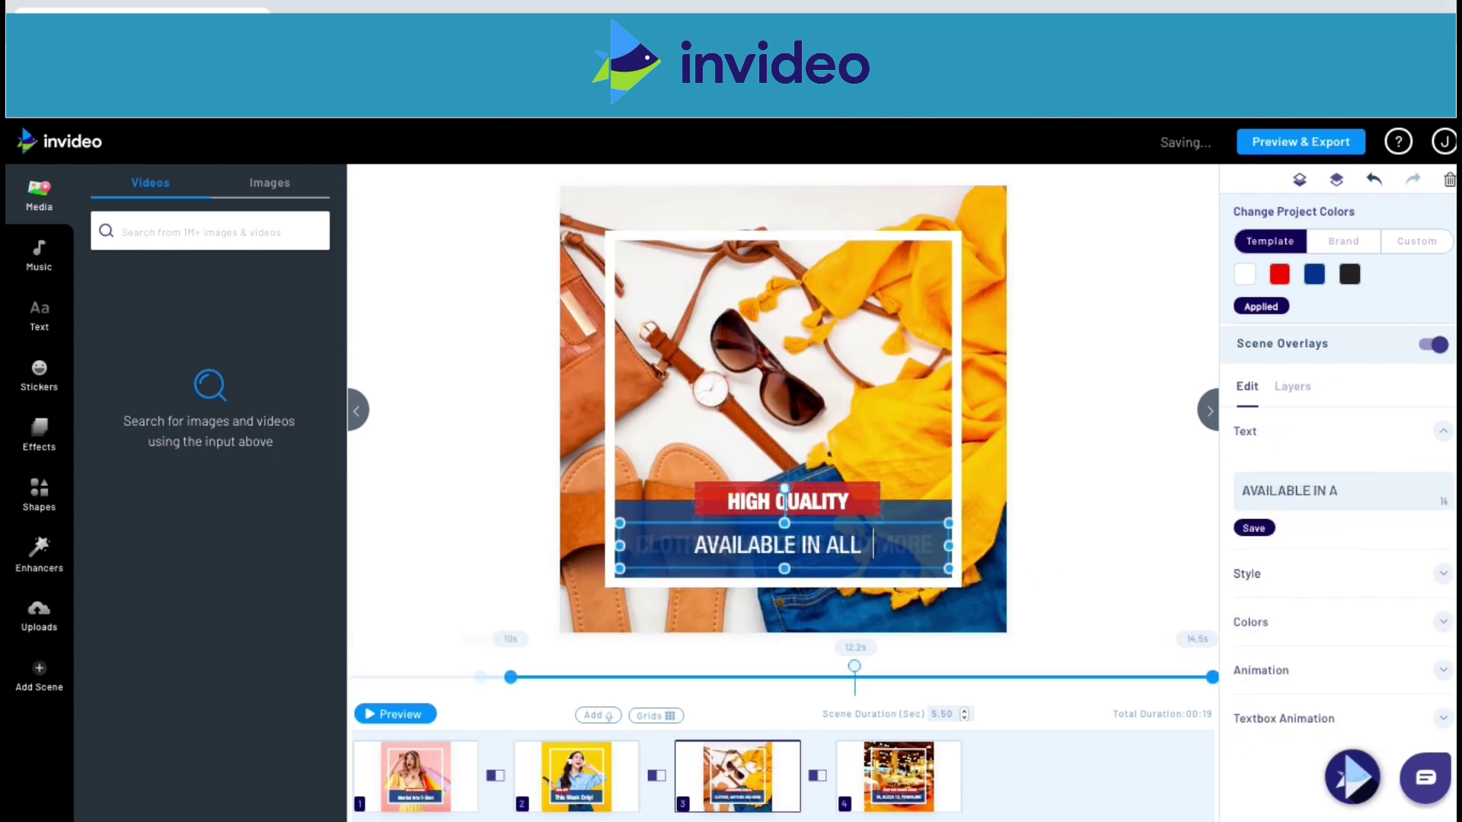
pyautogui.write('SIZES')
pyautogui.click(1018, 581)
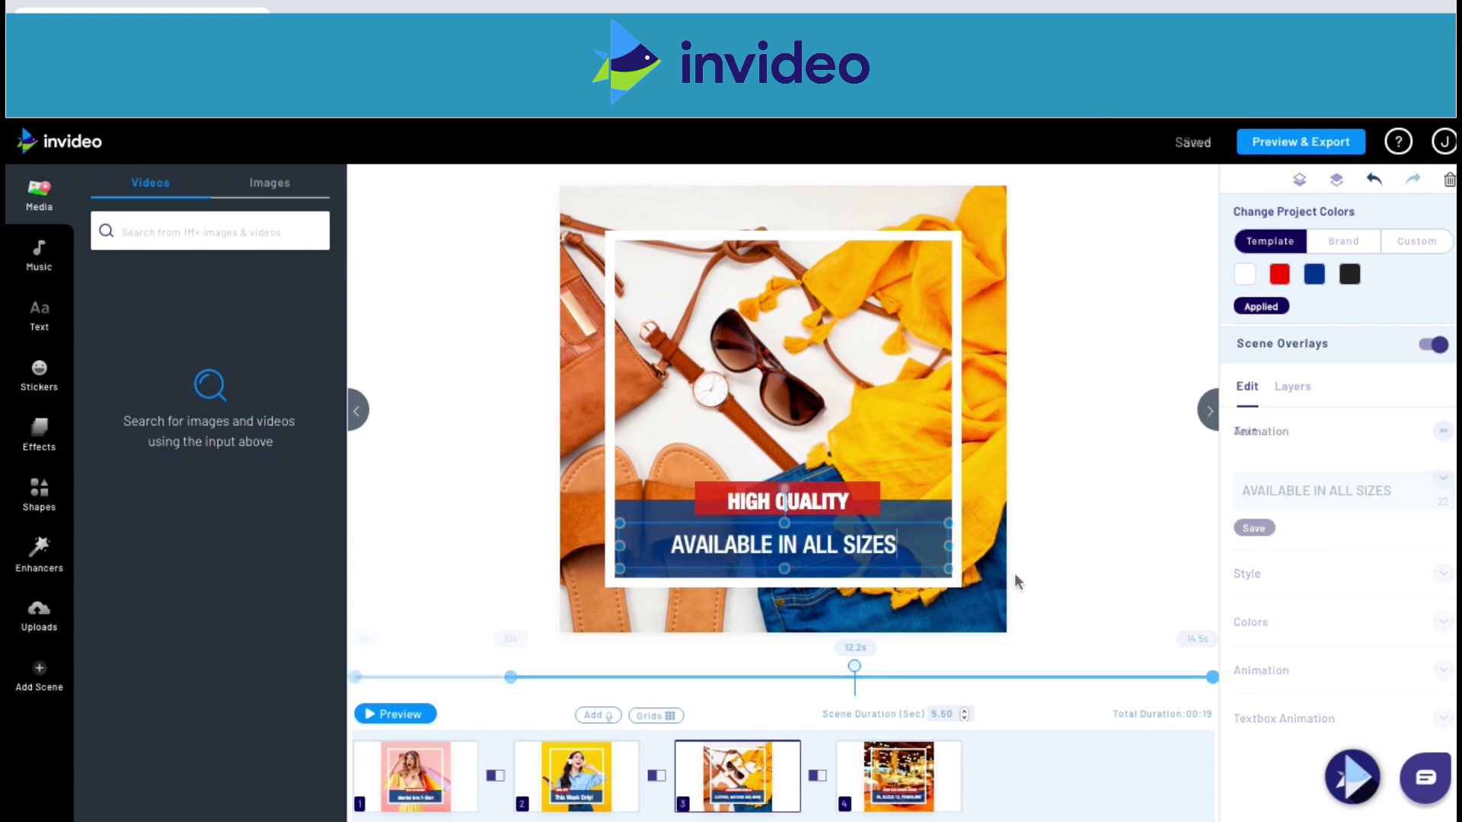
# Step: In the fourth scene, change BRAND to "ONLINE" in the red label and replace the address line with "MARTIALARTLIFESTYLE.COM"
pyautogui.click(883, 795)
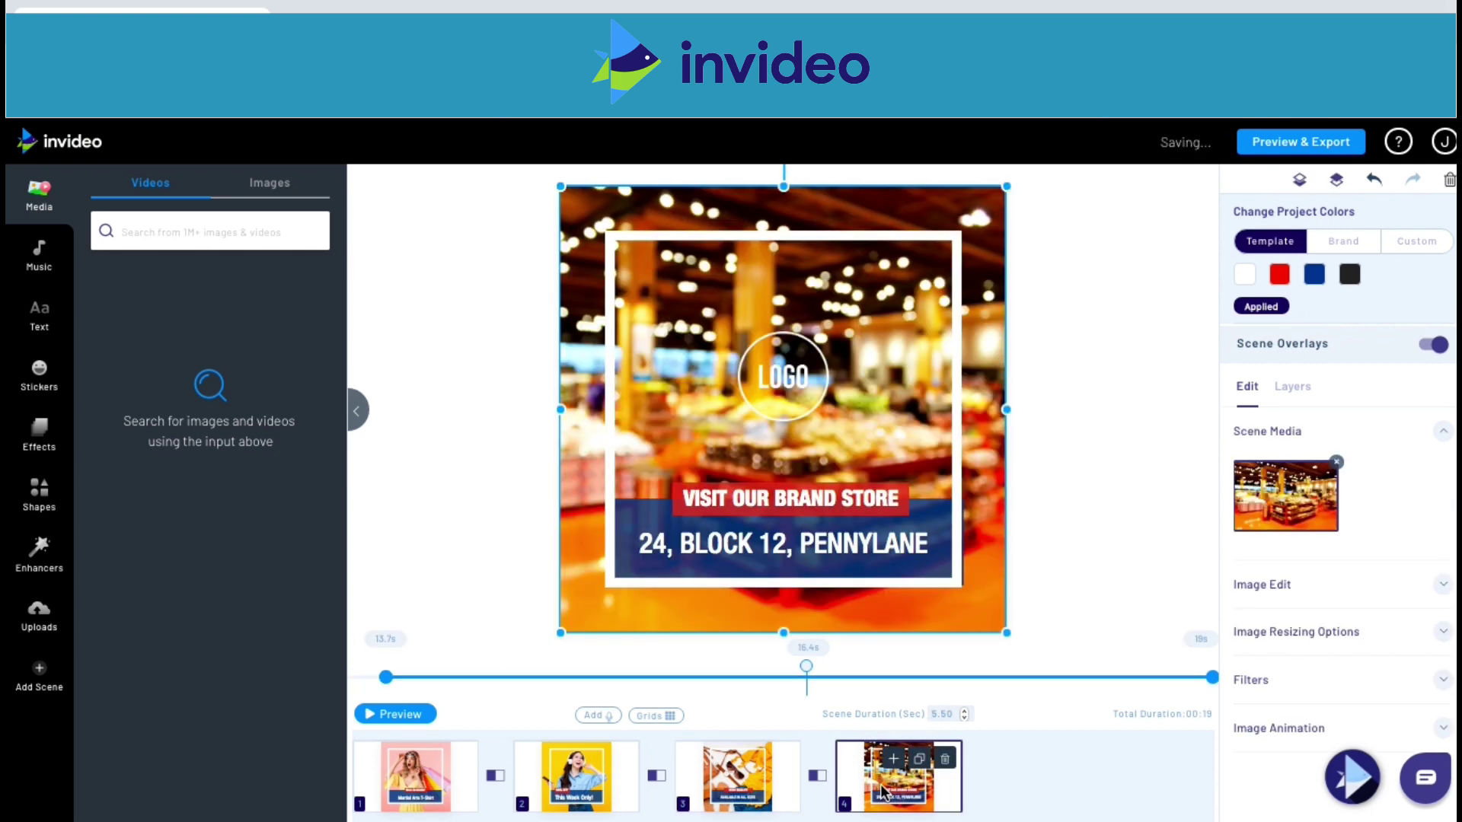
pyautogui.doubleClick(753, 499)
pyautogui.write('ONLINE')
pyautogui.doubleClick(783, 543)
pyautogui.write('MARTIALARTLIFESTYLE.COM')
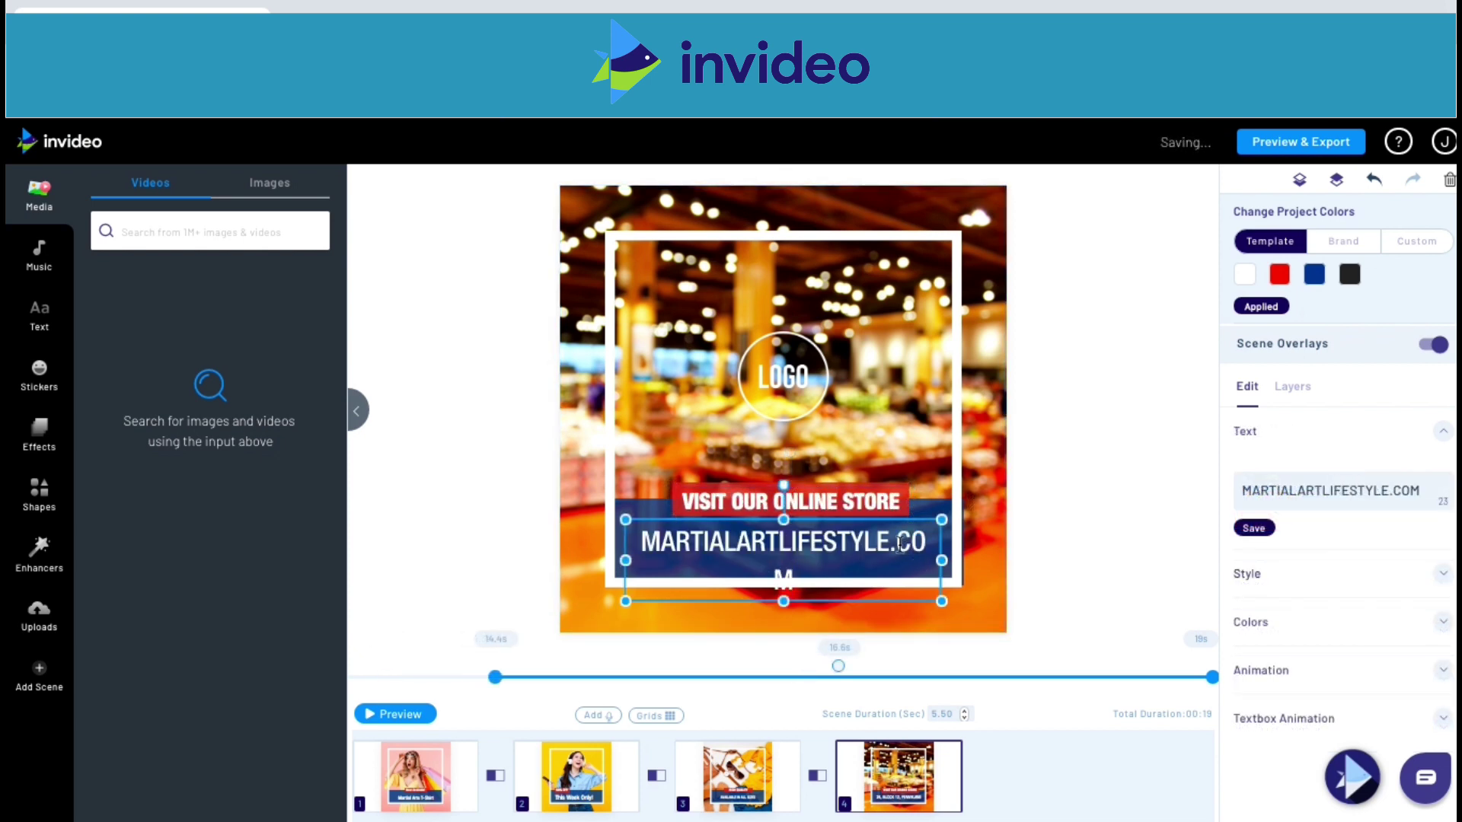
# Step: Set the MARTIALARTLIFESTYLE.COM text to font size 60 and shorten its text box to fit the blue banner
pyautogui.hotkey('ctrl', 'a')
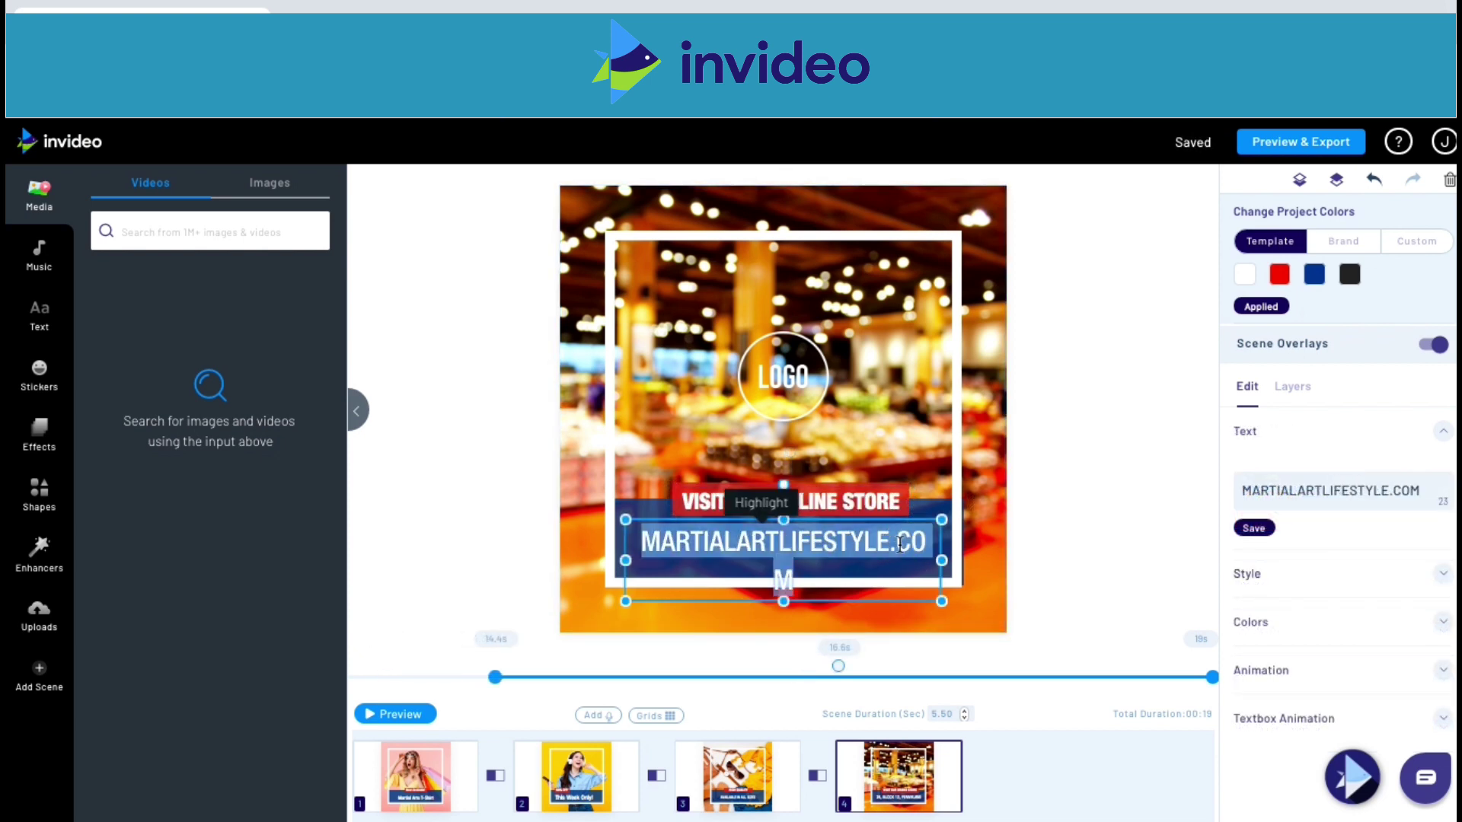
pyautogui.click(1442, 581)
pyautogui.scroll(-2, 1422, 623)
pyautogui.moveTo(1263, 580); pyautogui.dragTo(1228, 580)
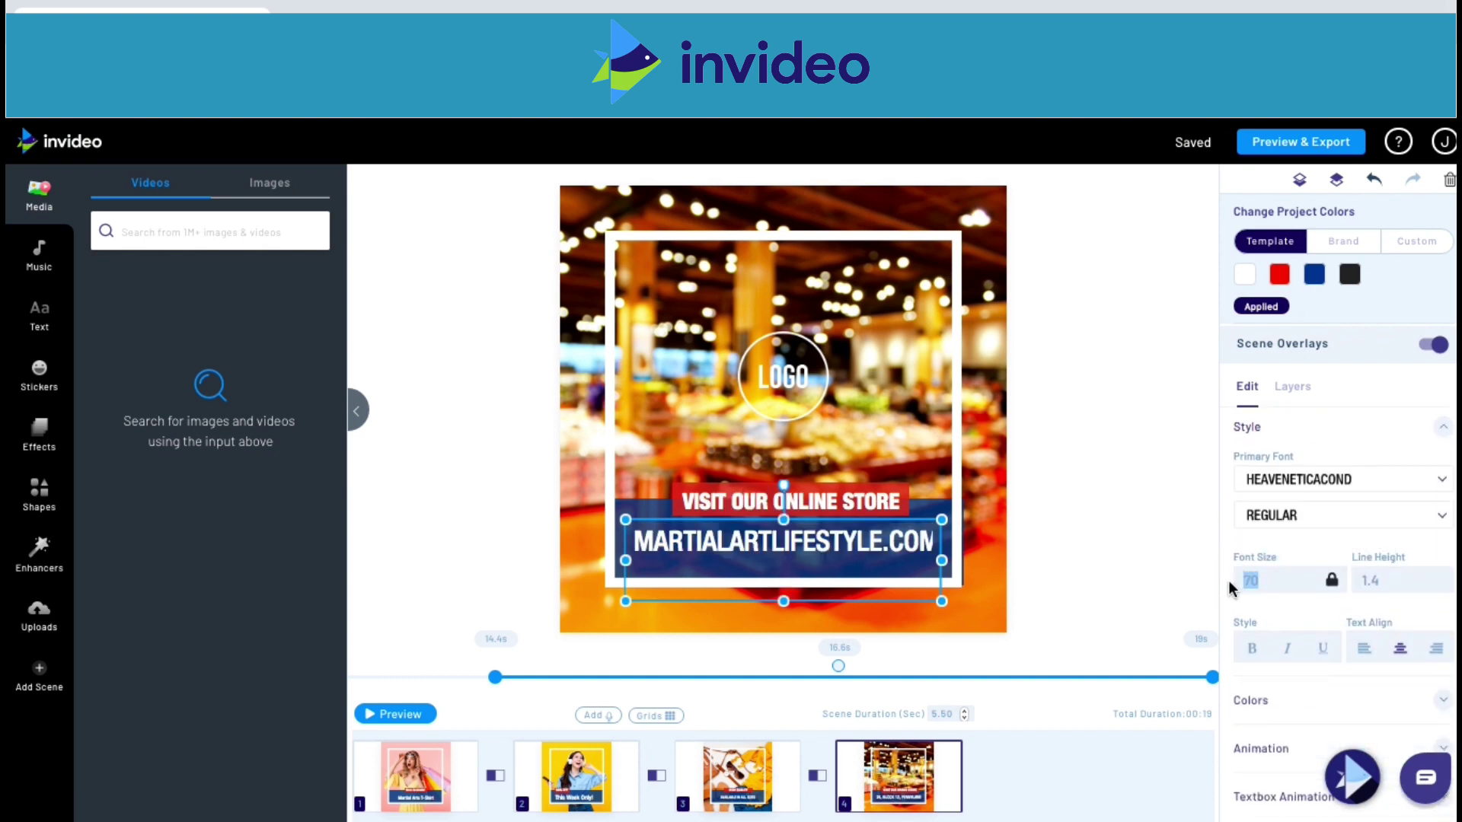
pyautogui.write('60')
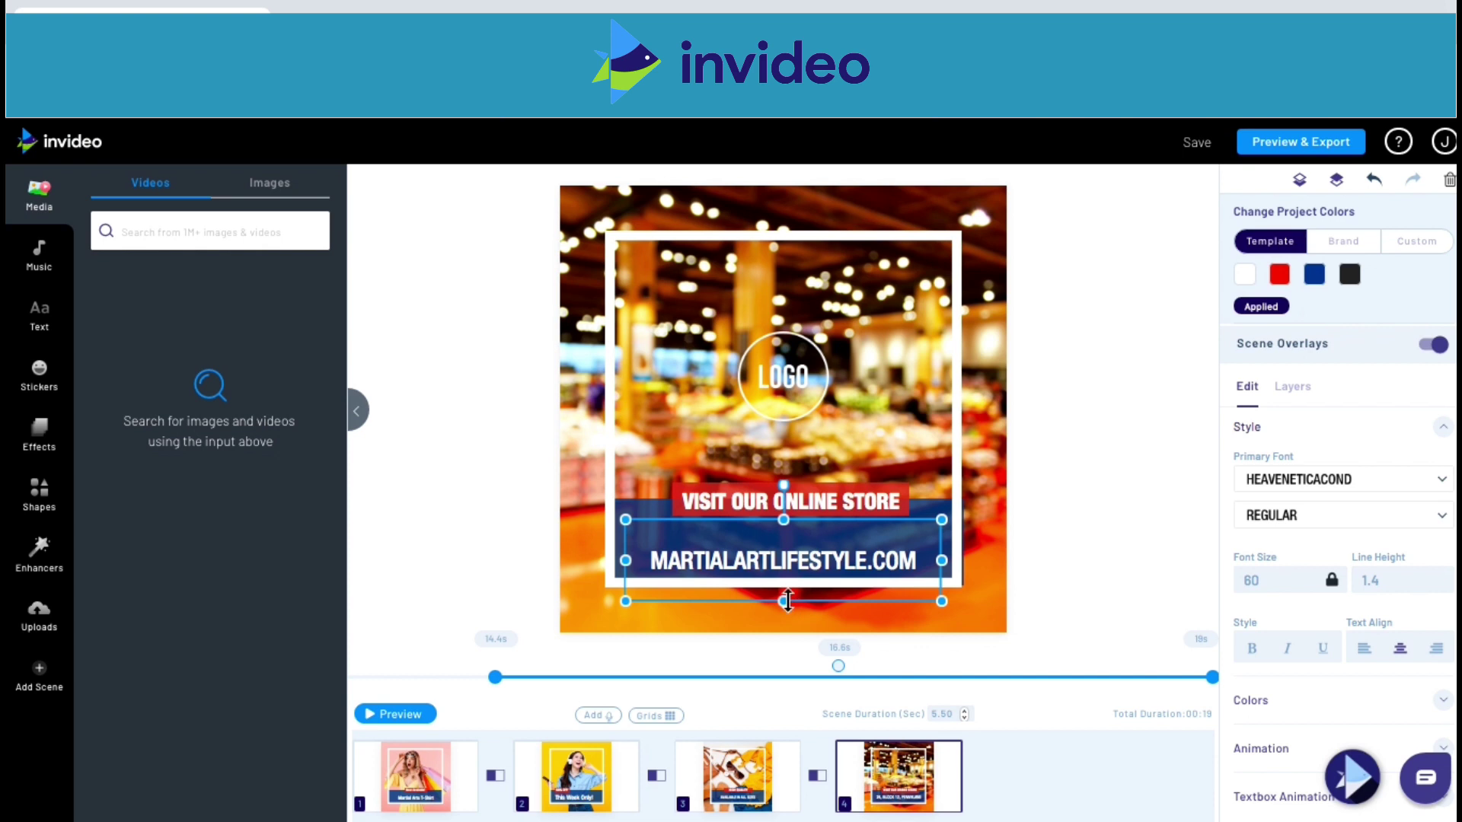
pyautogui.moveTo(787, 601); pyautogui.dragTo(784, 568)
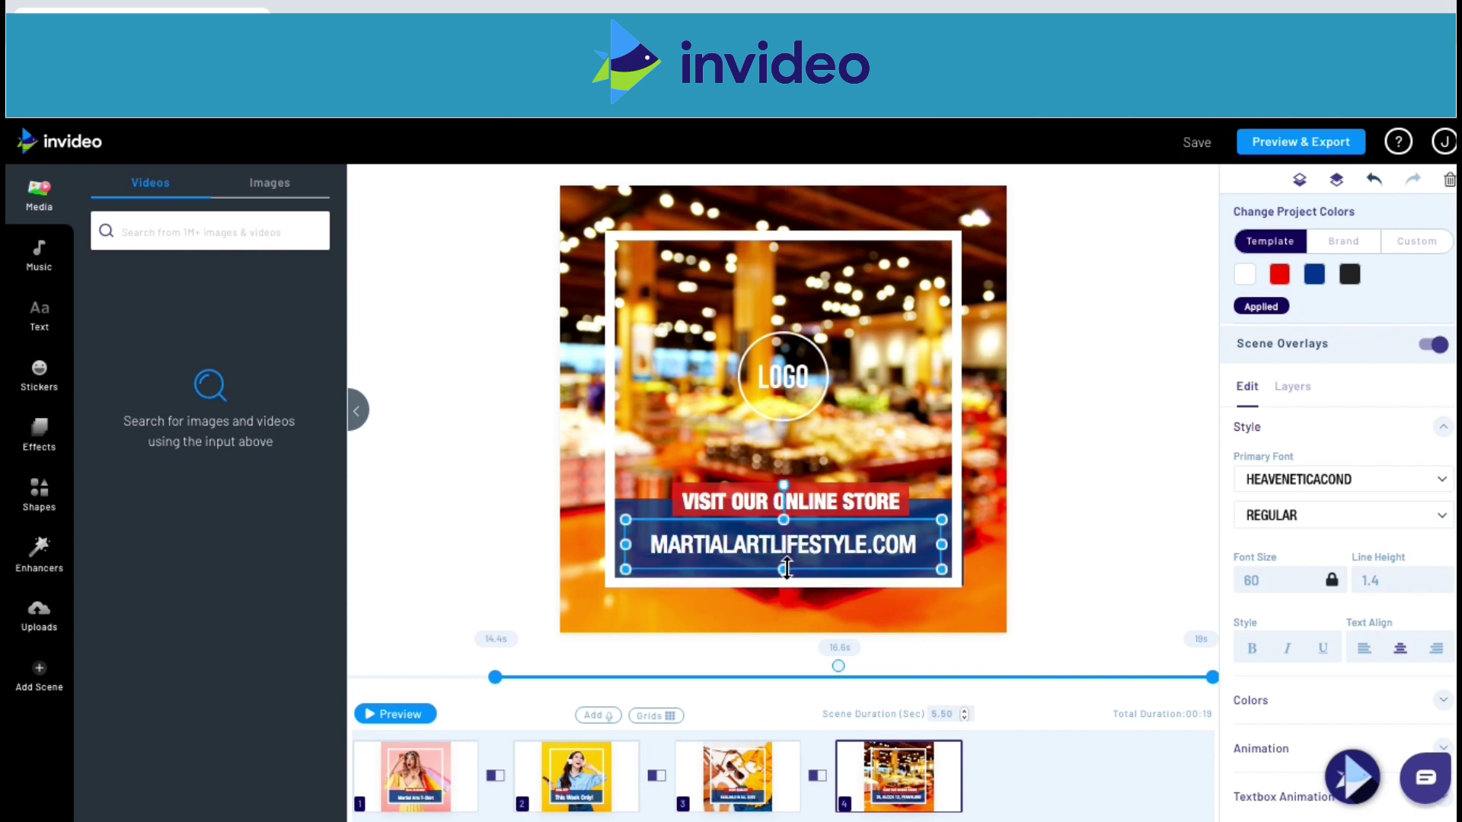
pyautogui.click(1101, 543)
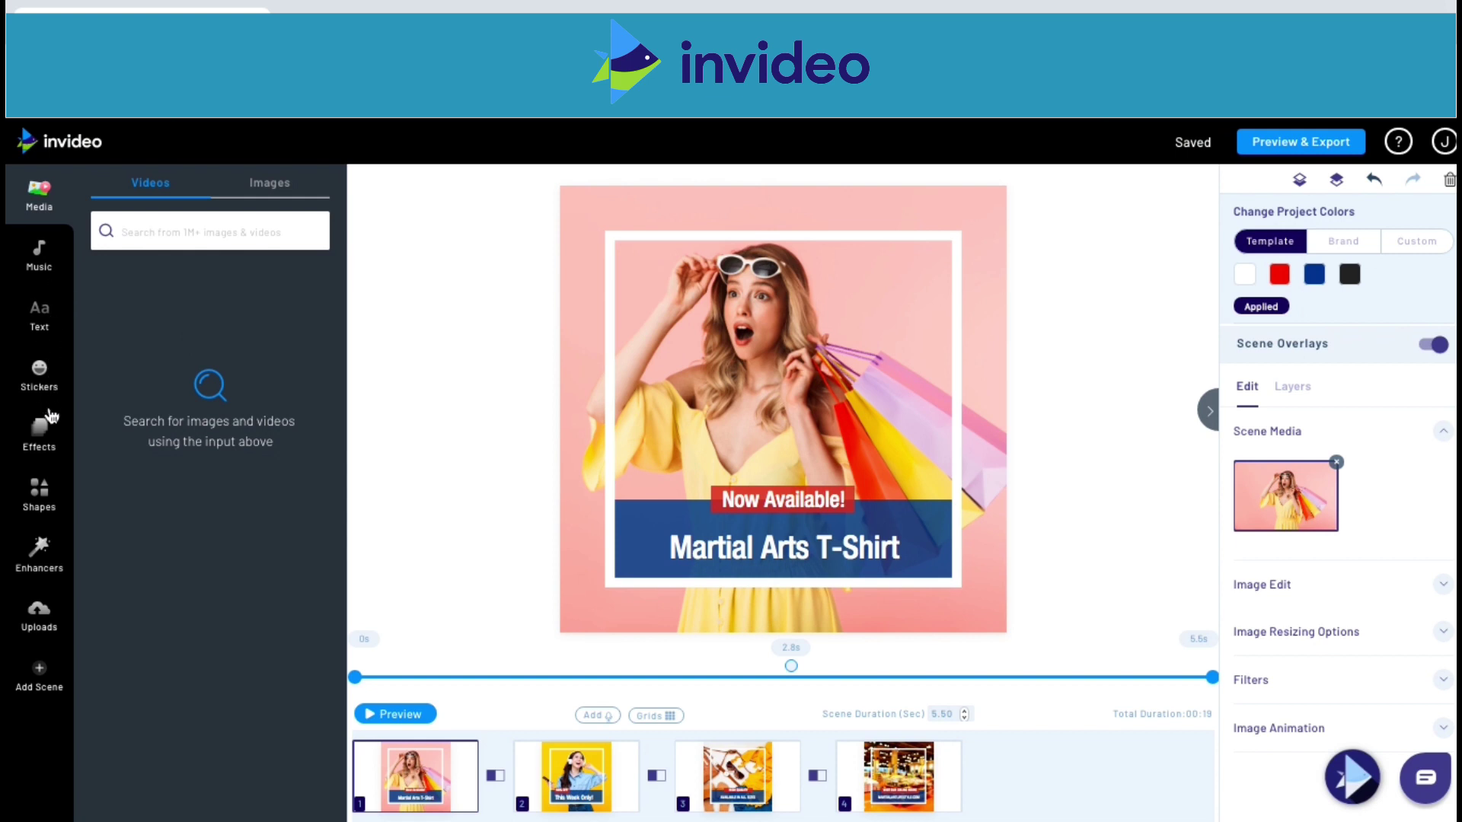
# Step: Upload the snapback-hat video, MAL Tee Slide.mp4, MAL Boxing Tee Image.png and MAL tee image .png from MAL Mockups, keeping both videos full length
pyautogui.click(40, 618)
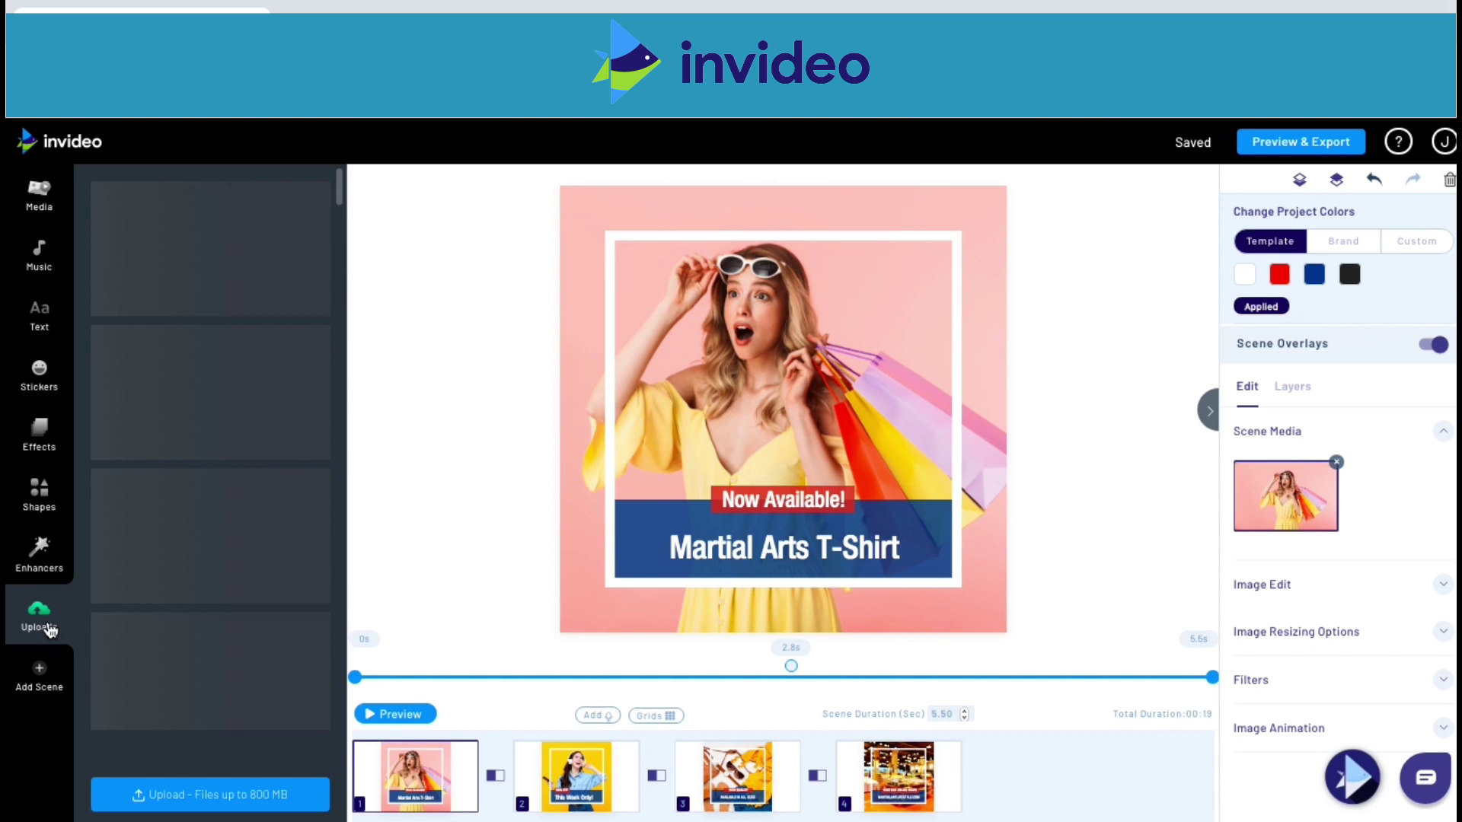
pyautogui.click(179, 796)
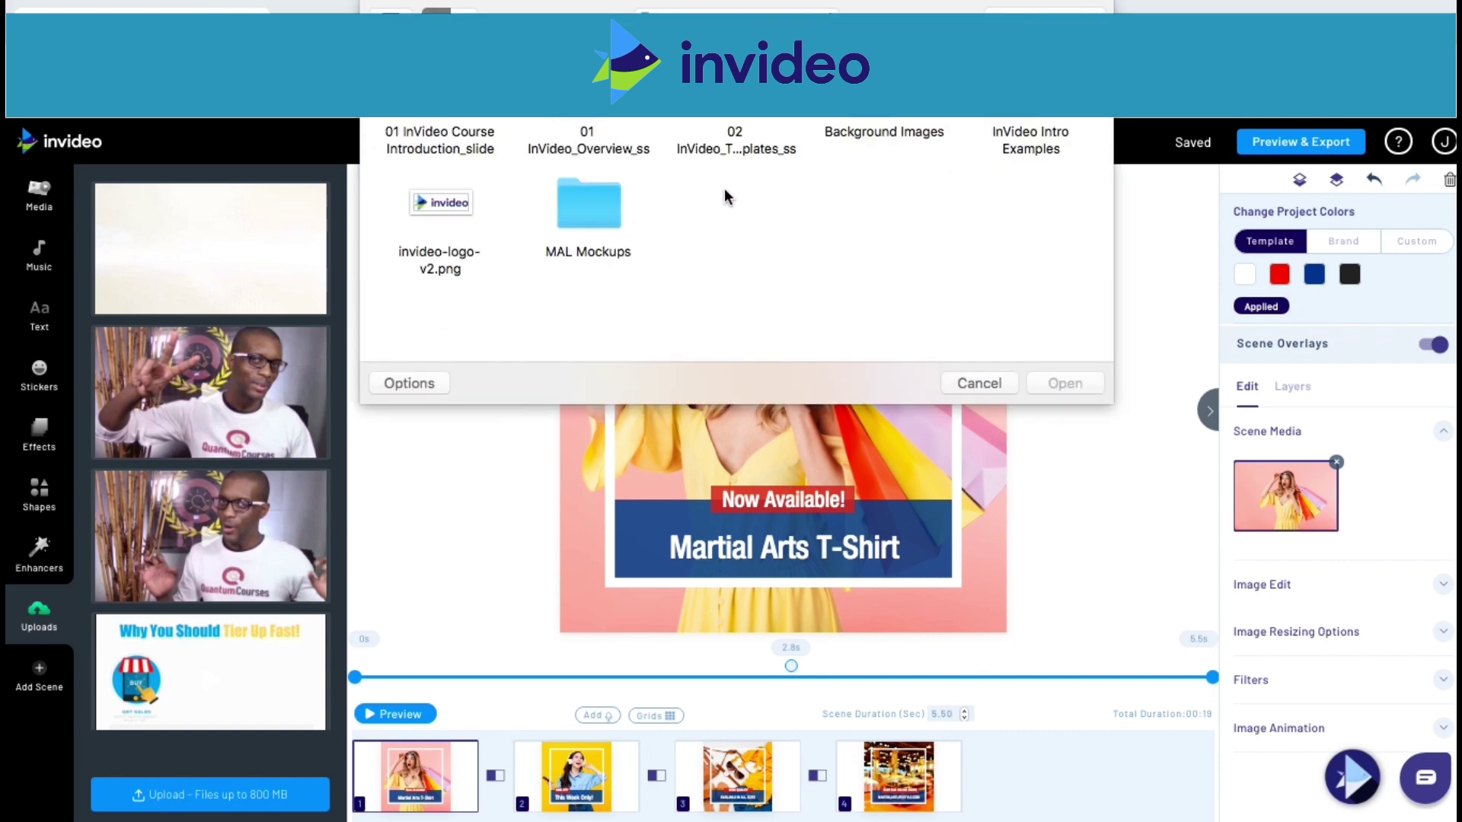
pyautogui.doubleClick(606, 204)
pyautogui.press('super+a')
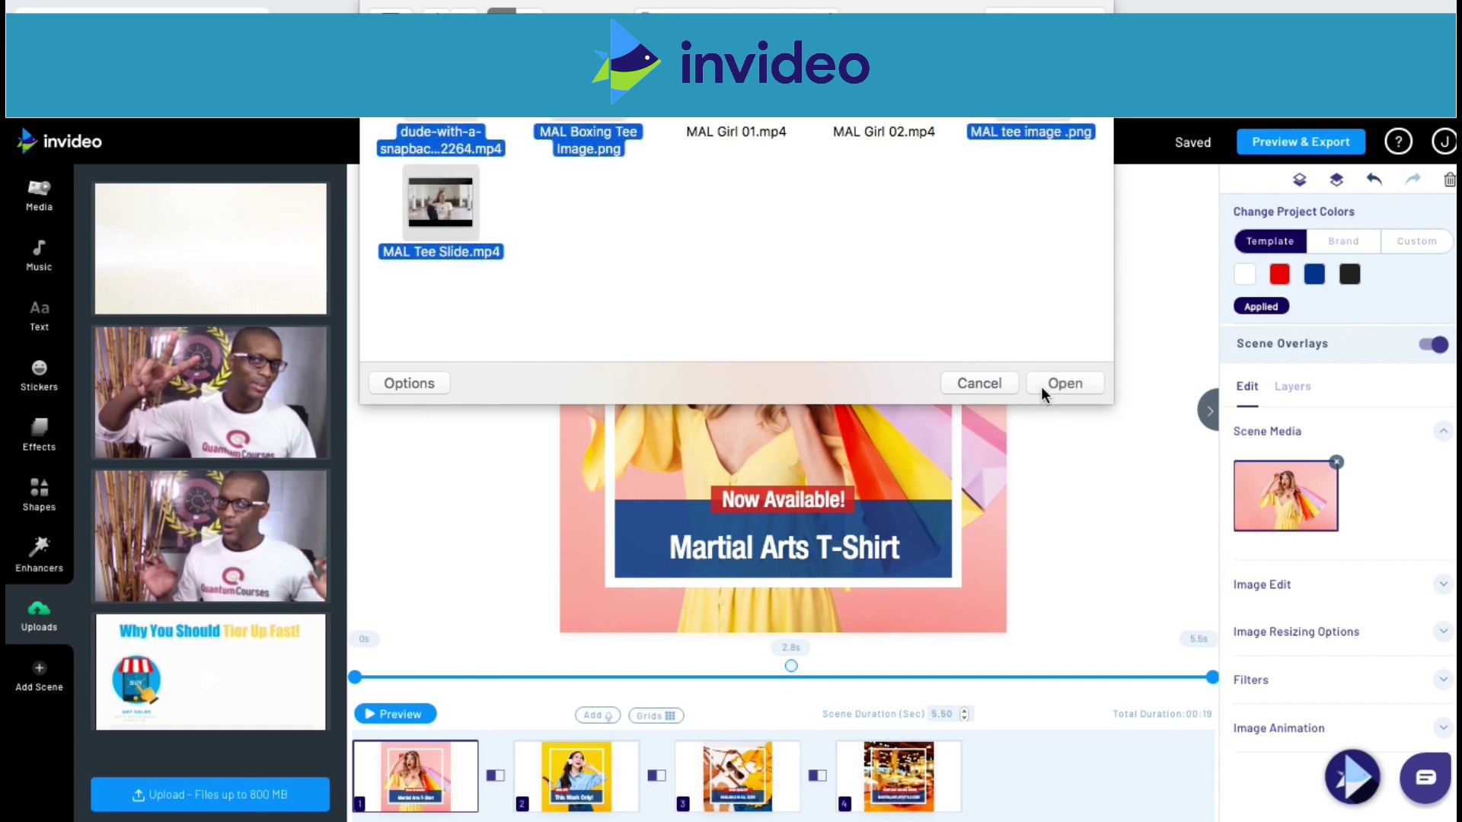
pyautogui.click(1042, 389)
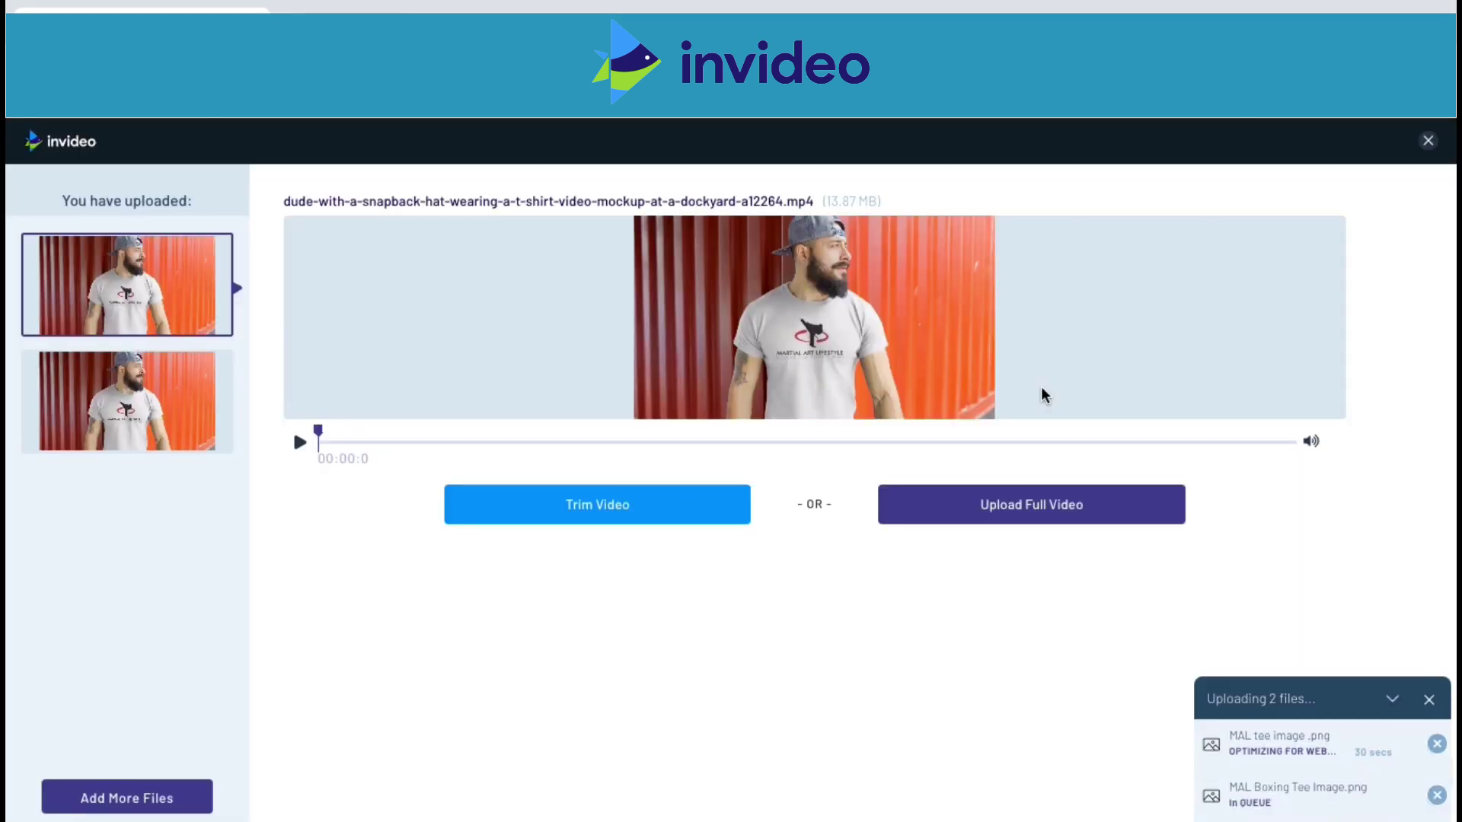
pyautogui.click(997, 518)
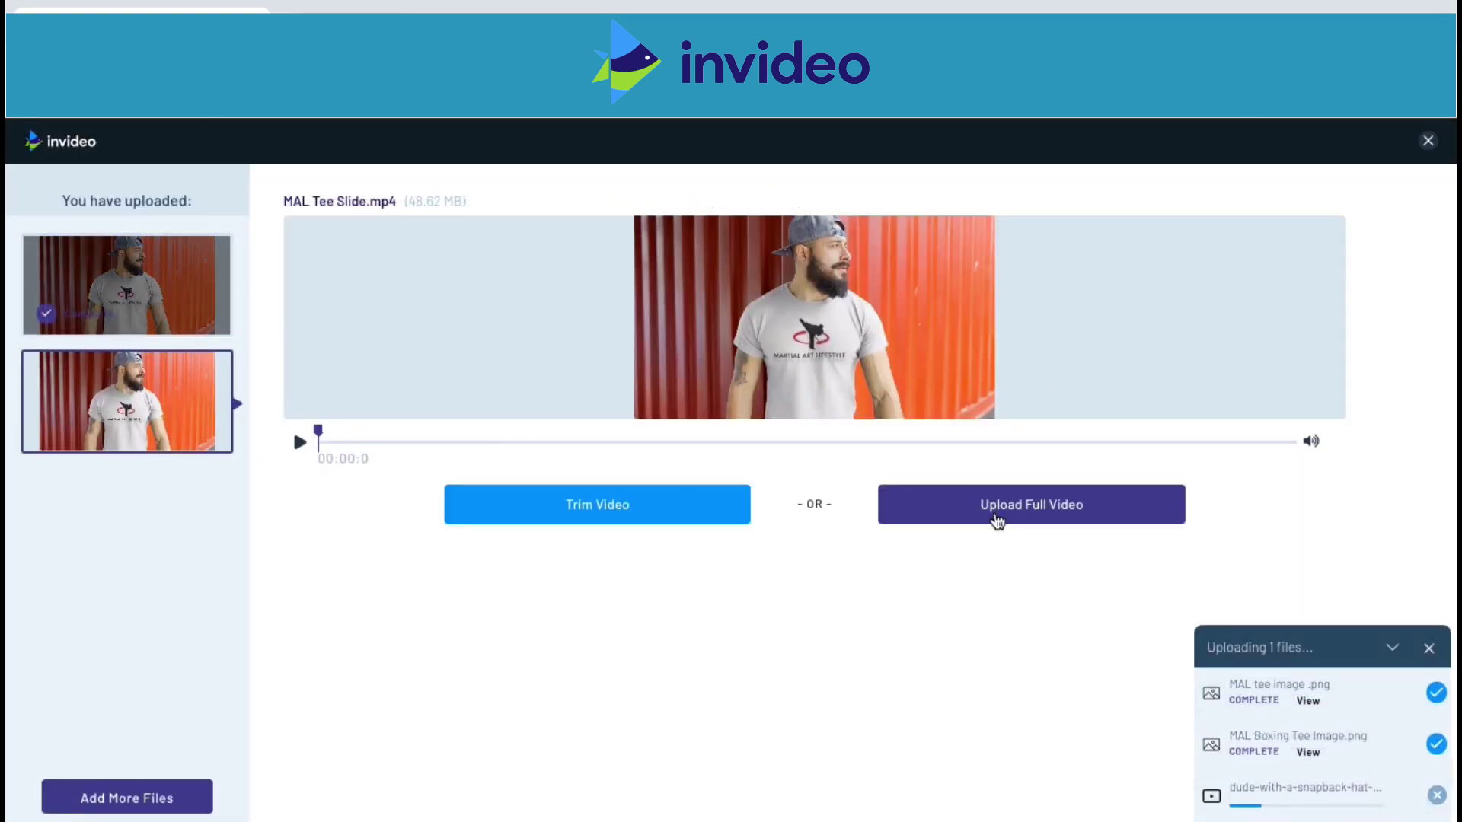
pyautogui.click(998, 518)
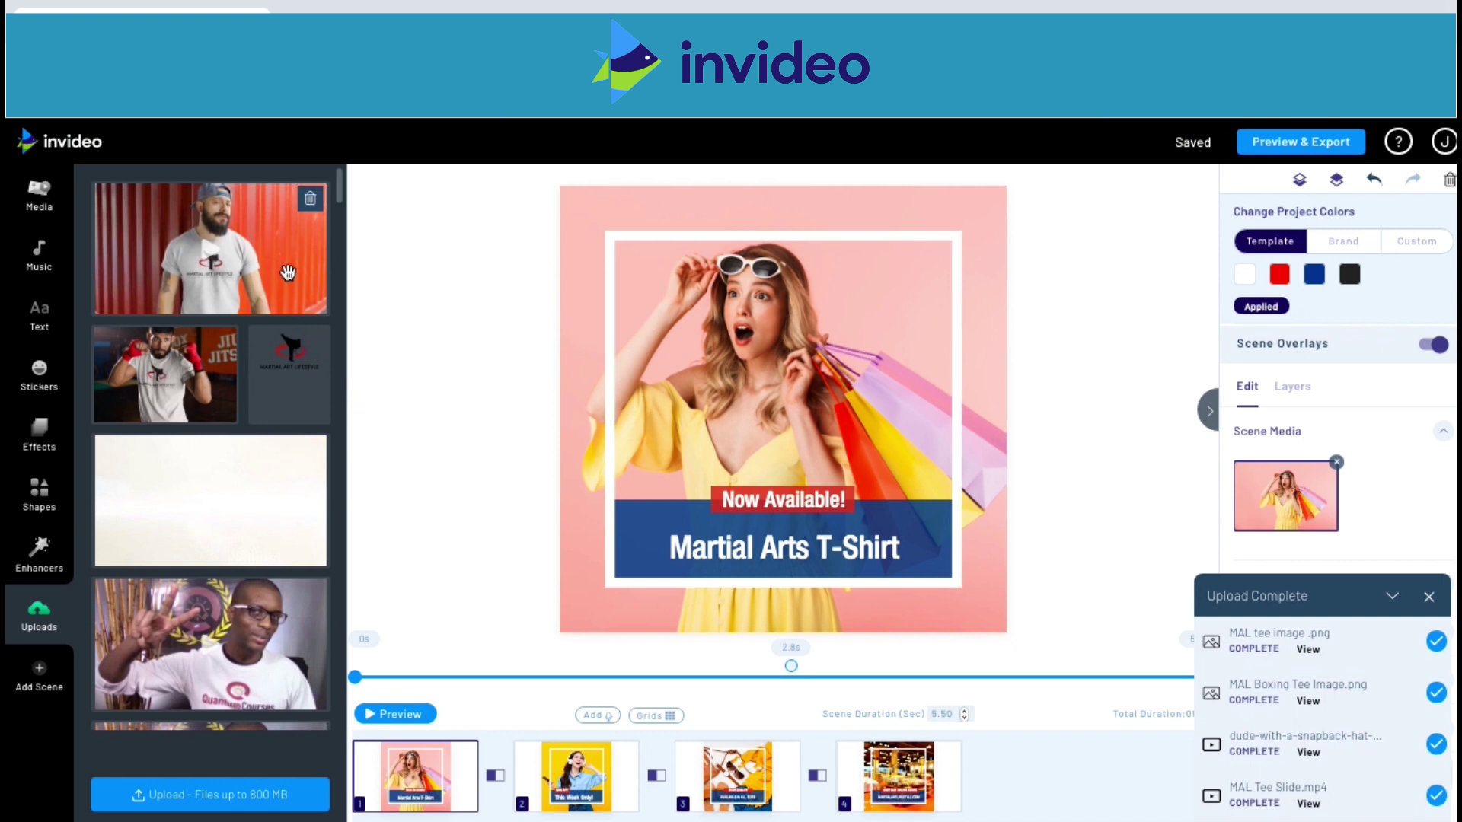
# Step: Replace the first scene's shopper image with the uploaded T-shirt video of the man against the red wall, and preview the scene
pyautogui.moveTo(288, 272); pyautogui.dragTo(614, 306)
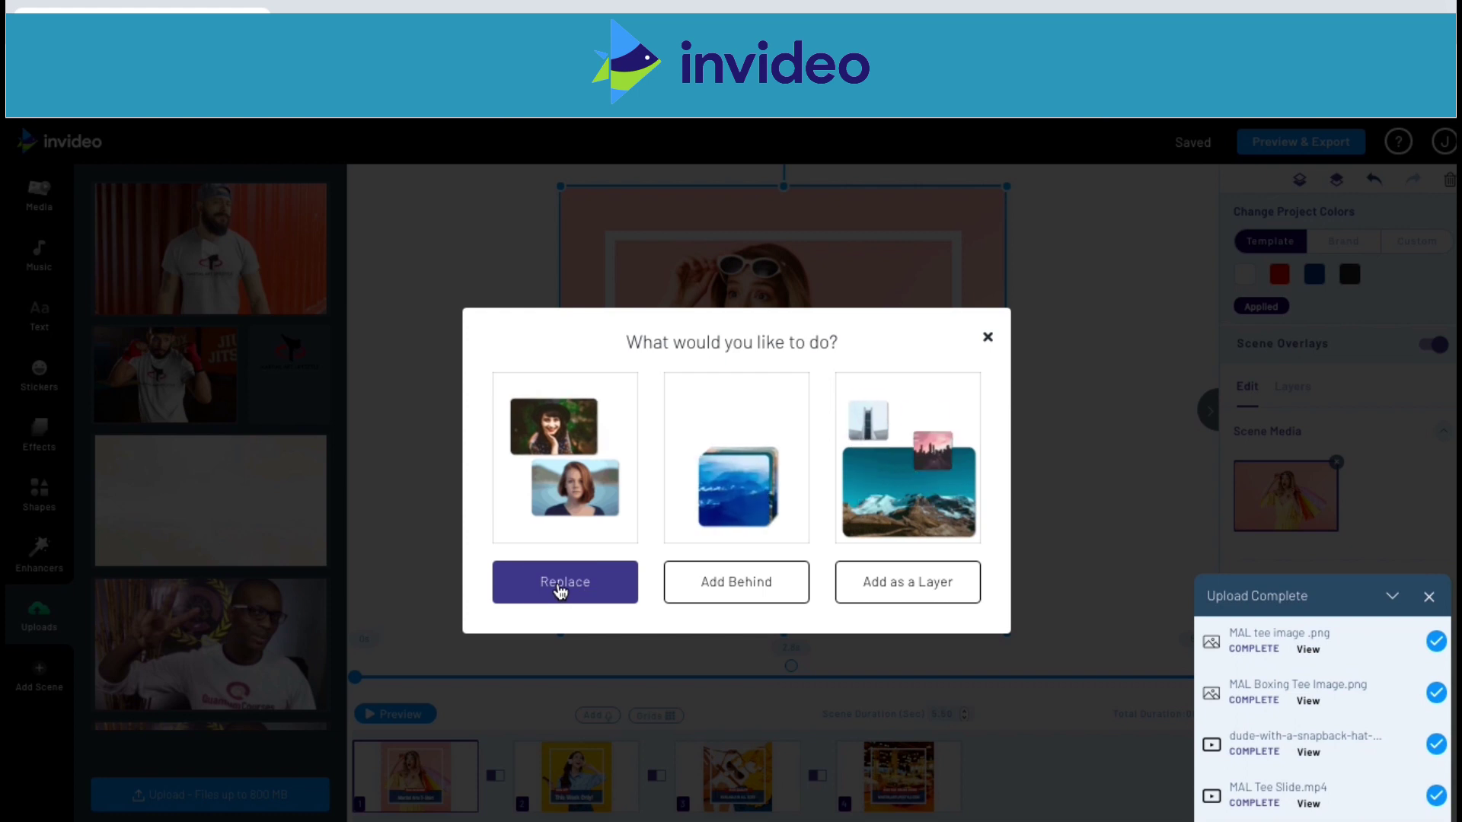
pyautogui.click(558, 583)
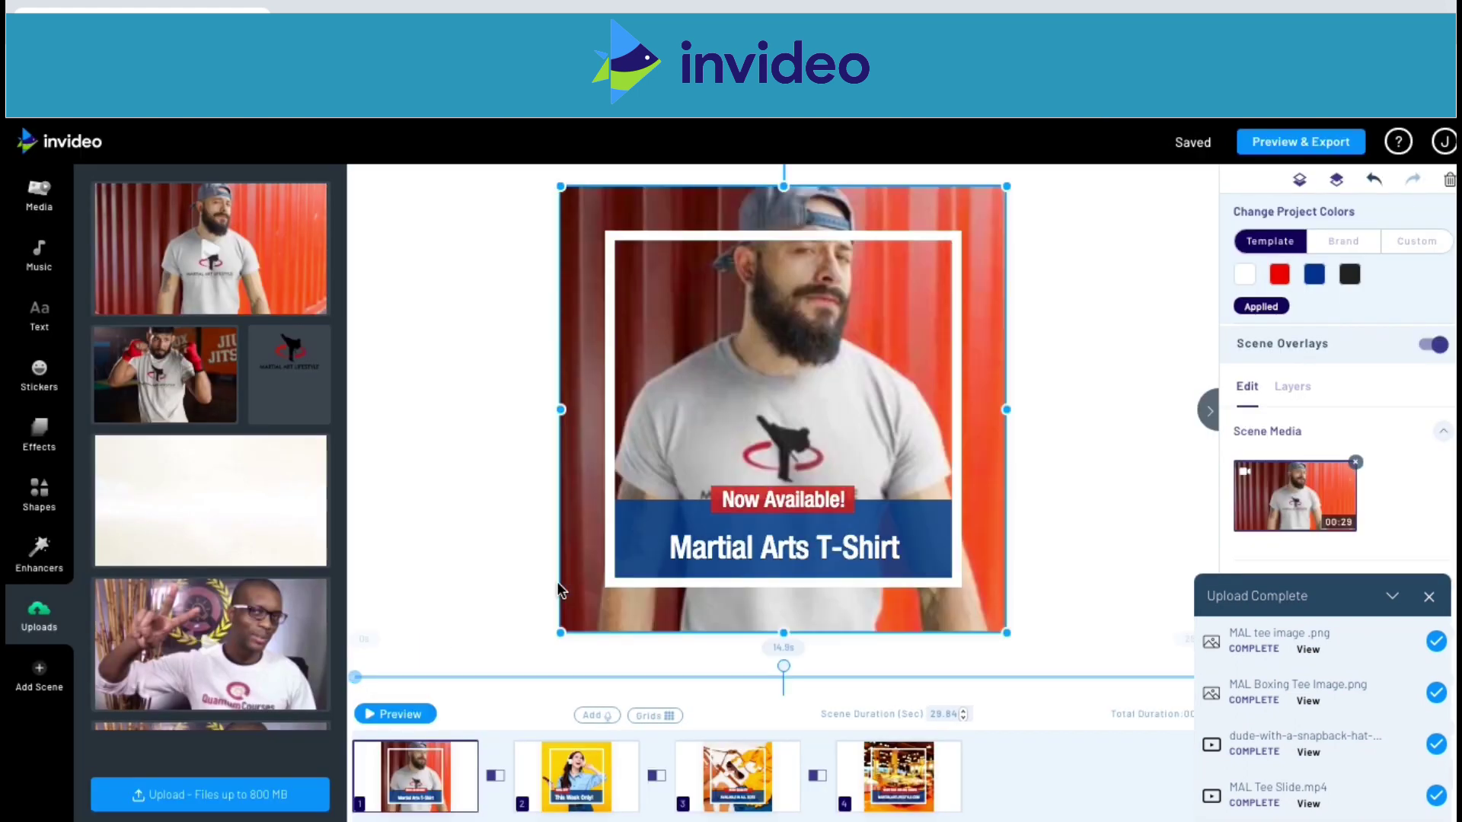
pyautogui.click(412, 716)
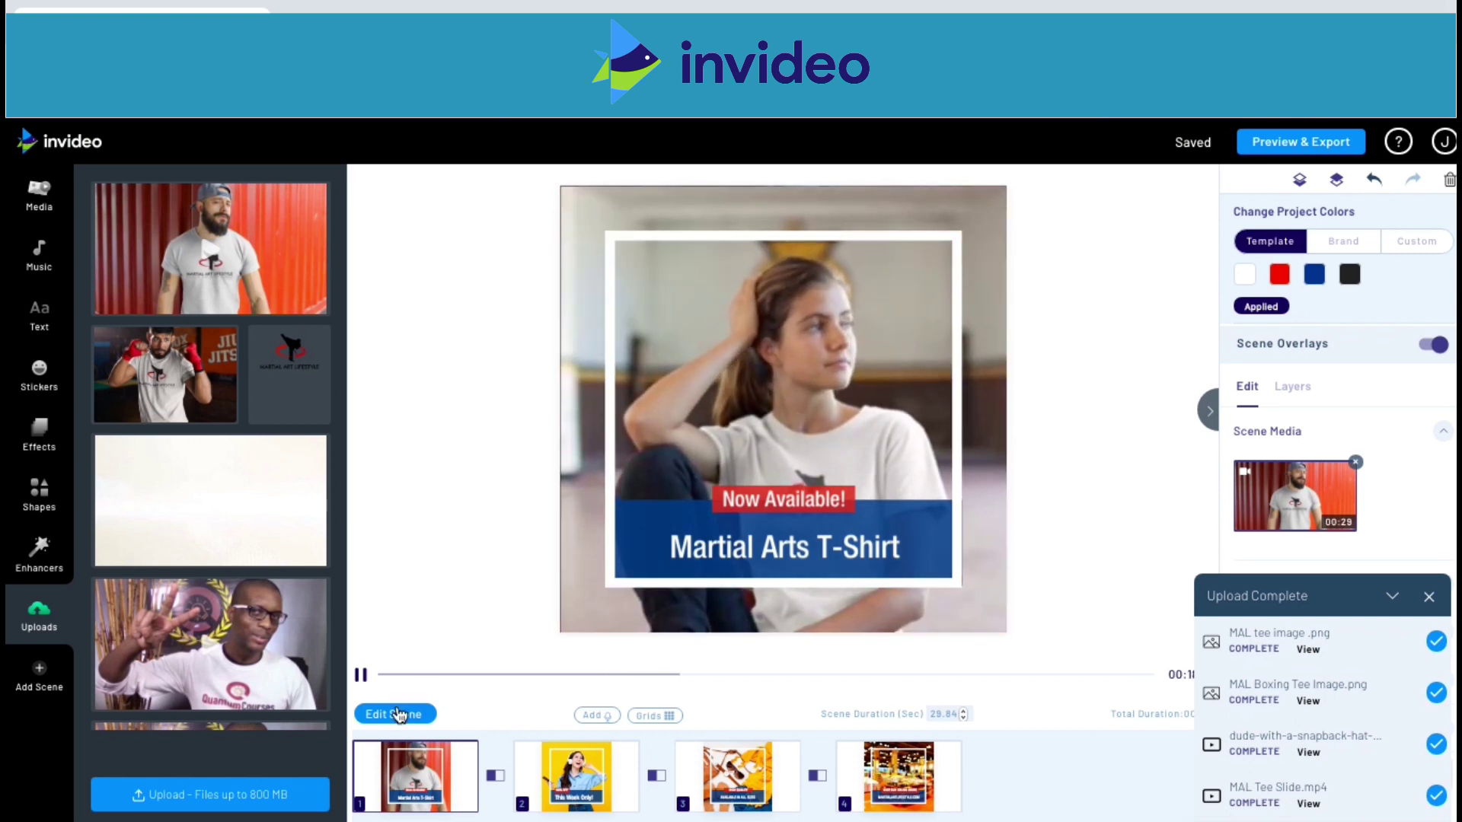
pyautogui.click(398, 714)
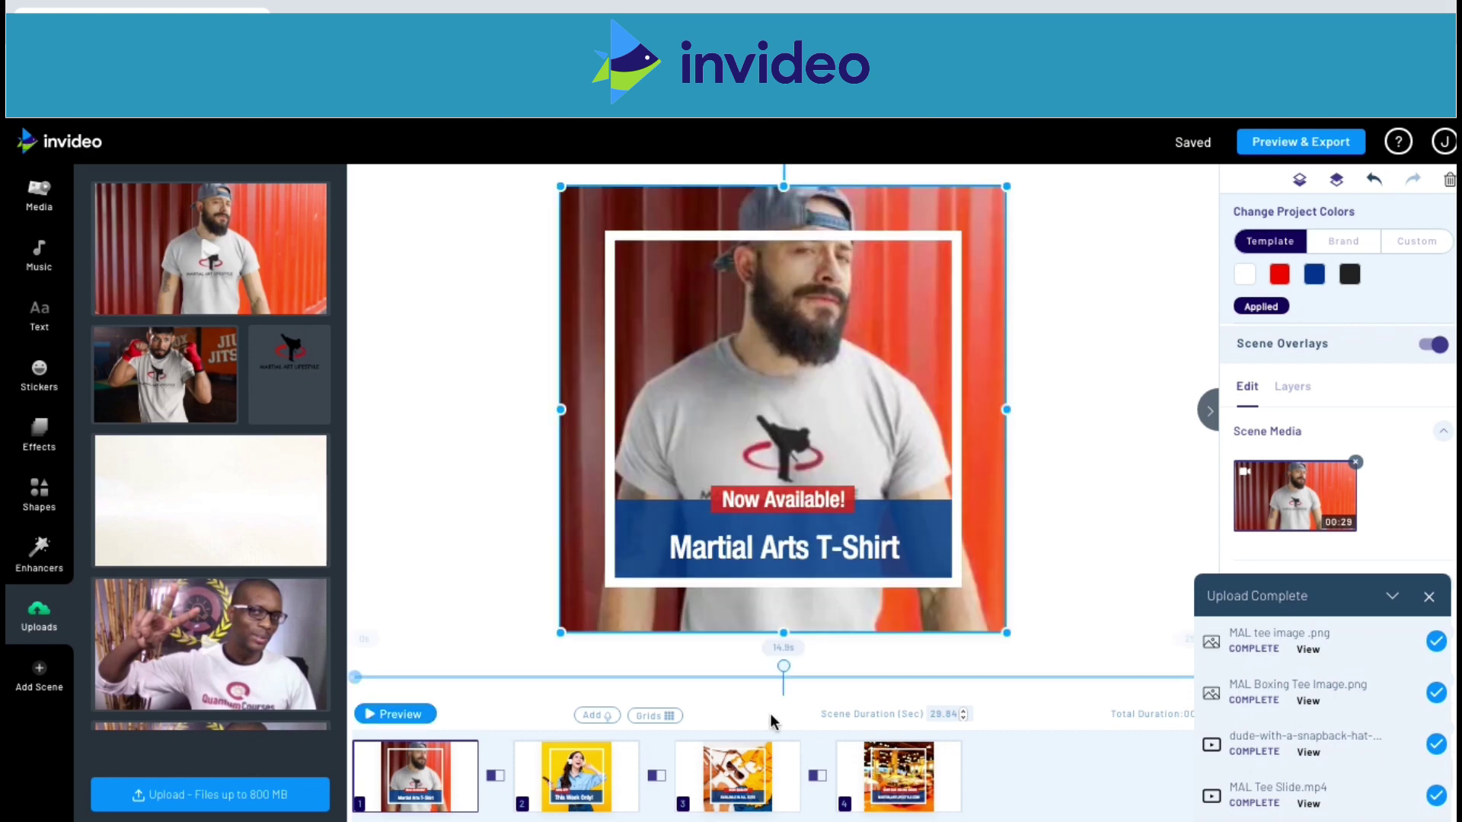
# Step: Set the first scene's duration to 5 seconds and accept that its video may be cut
pyautogui.moveTo(944, 714); pyautogui.dragTo(917, 712)
pyautogui.click(962, 713)
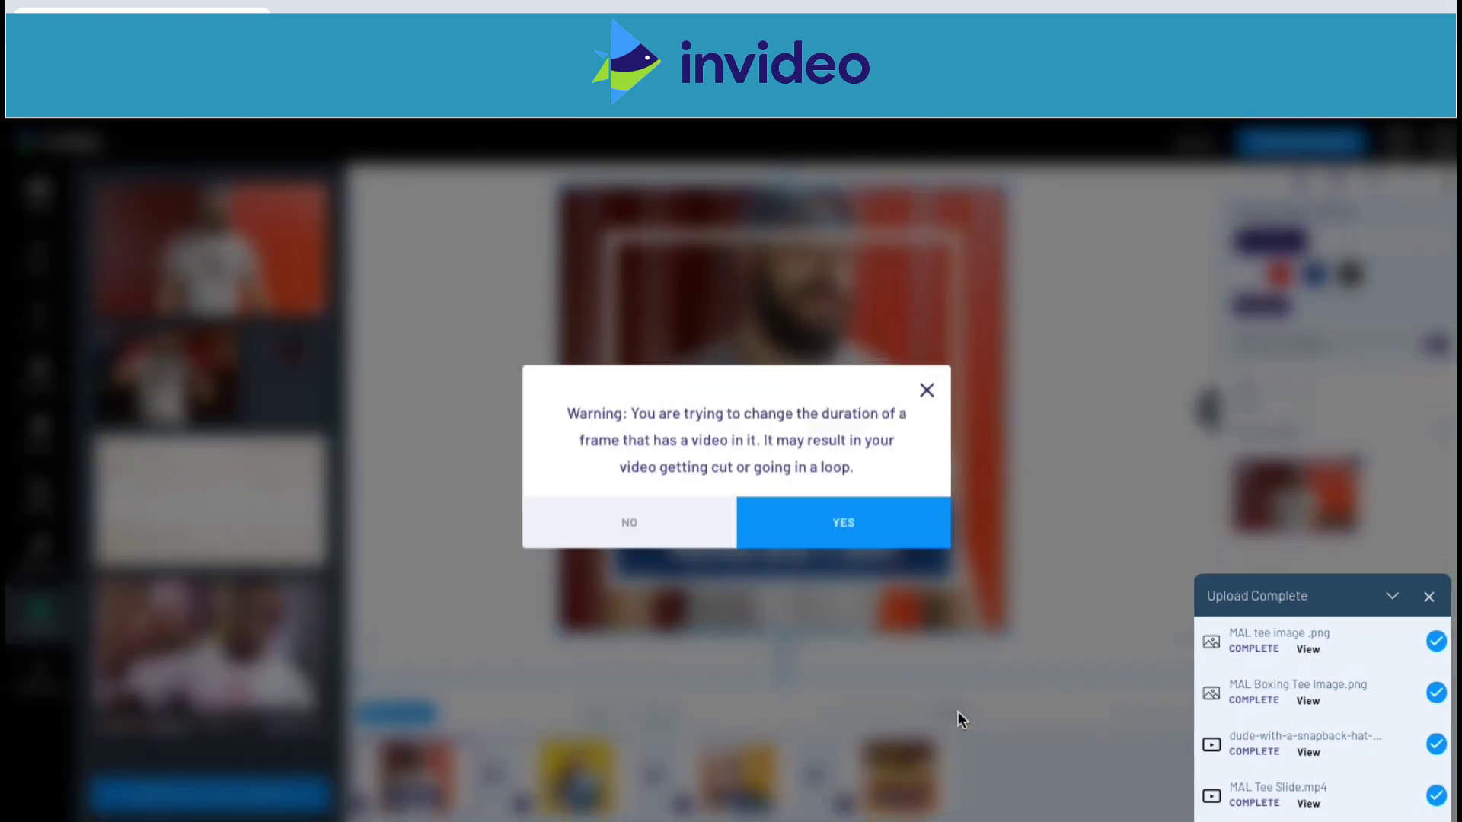
pyautogui.click(761, 542)
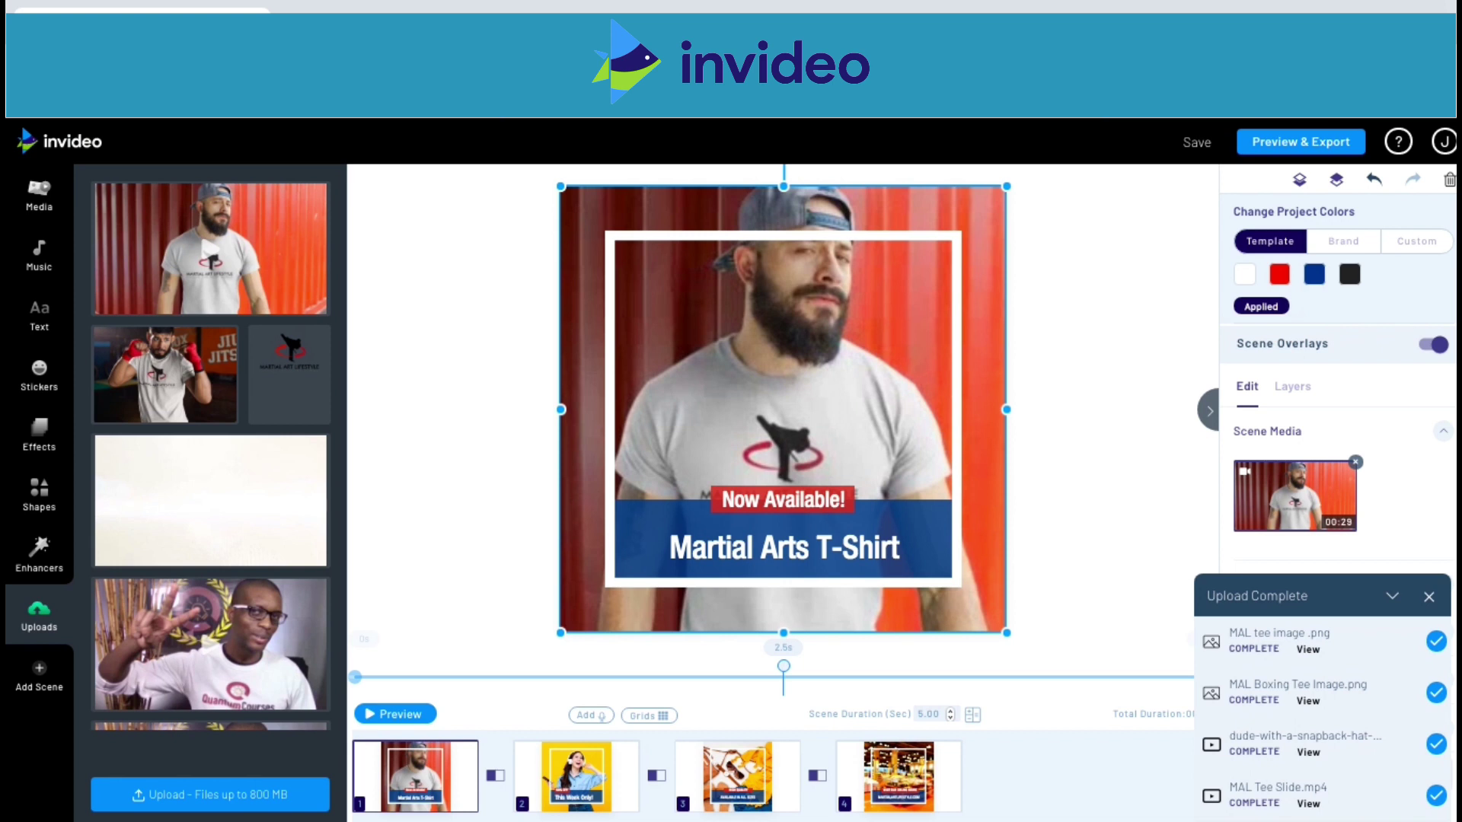
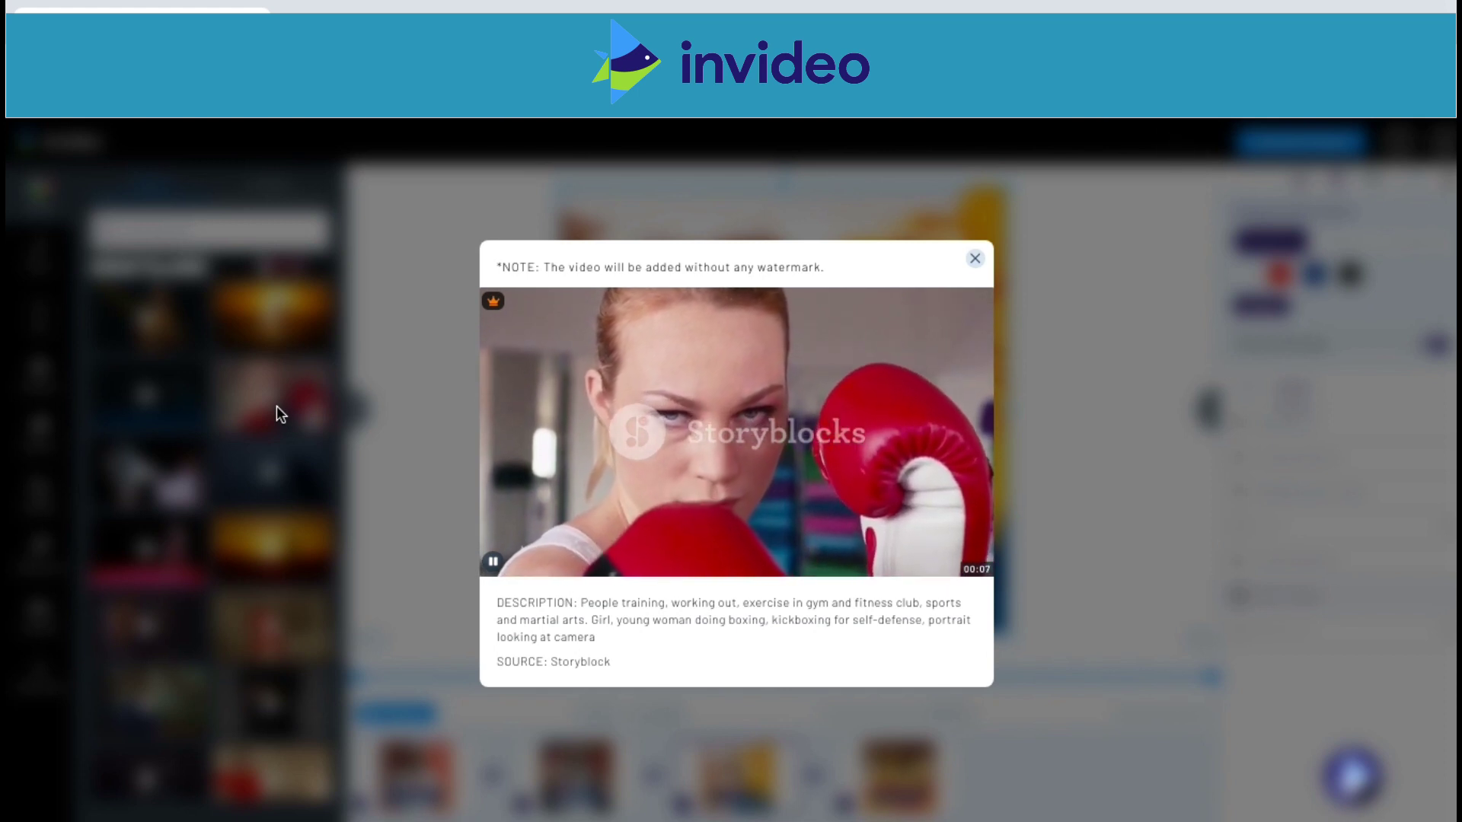
# Step: Replace the third scene's image with the stock clip of the woman in red boxing gloves, trimmed to an out time of 00:05:5
pyautogui.click(971, 254)
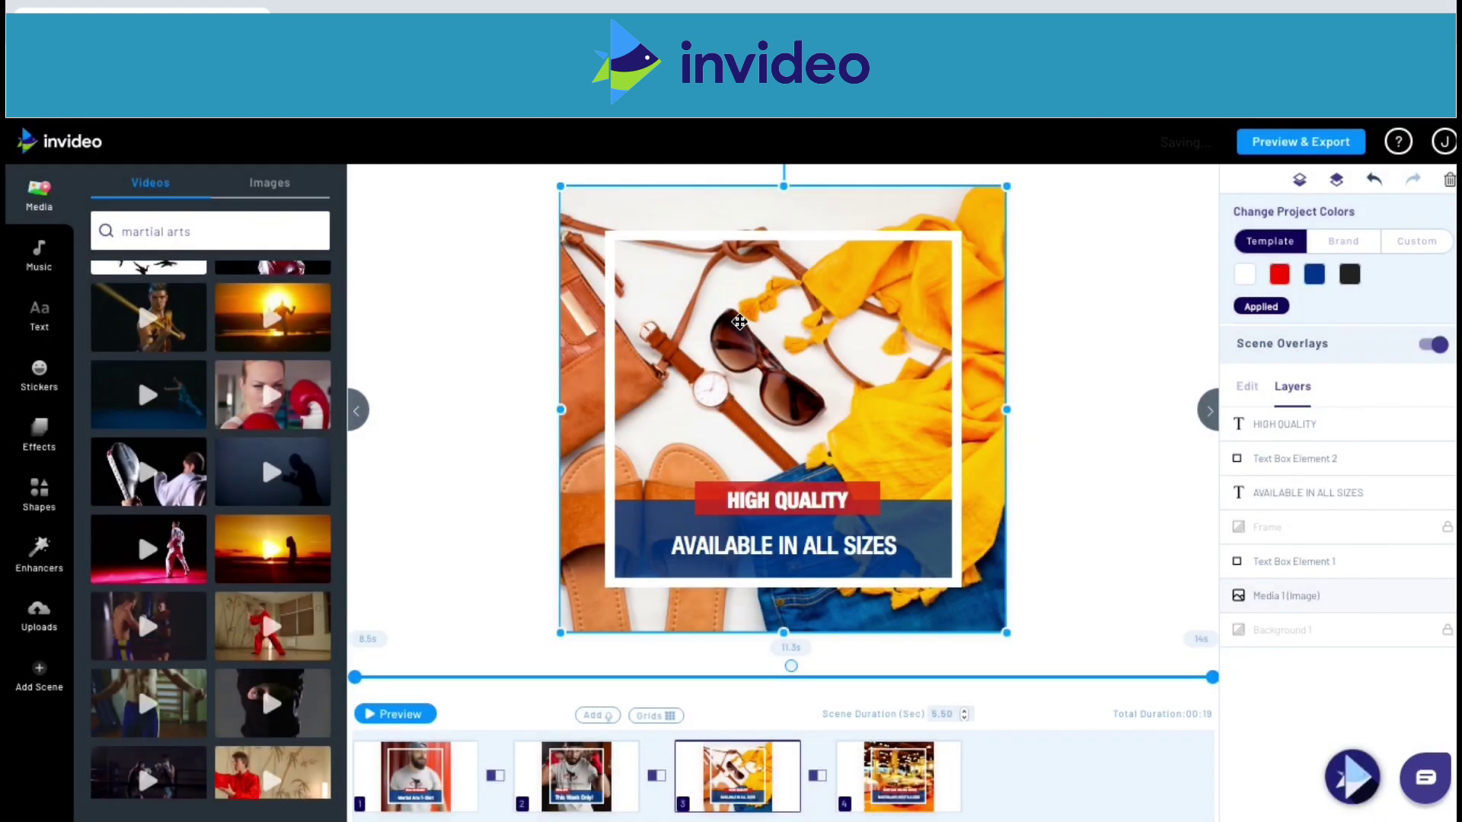
pyautogui.moveTo(271, 405); pyautogui.dragTo(668, 373)
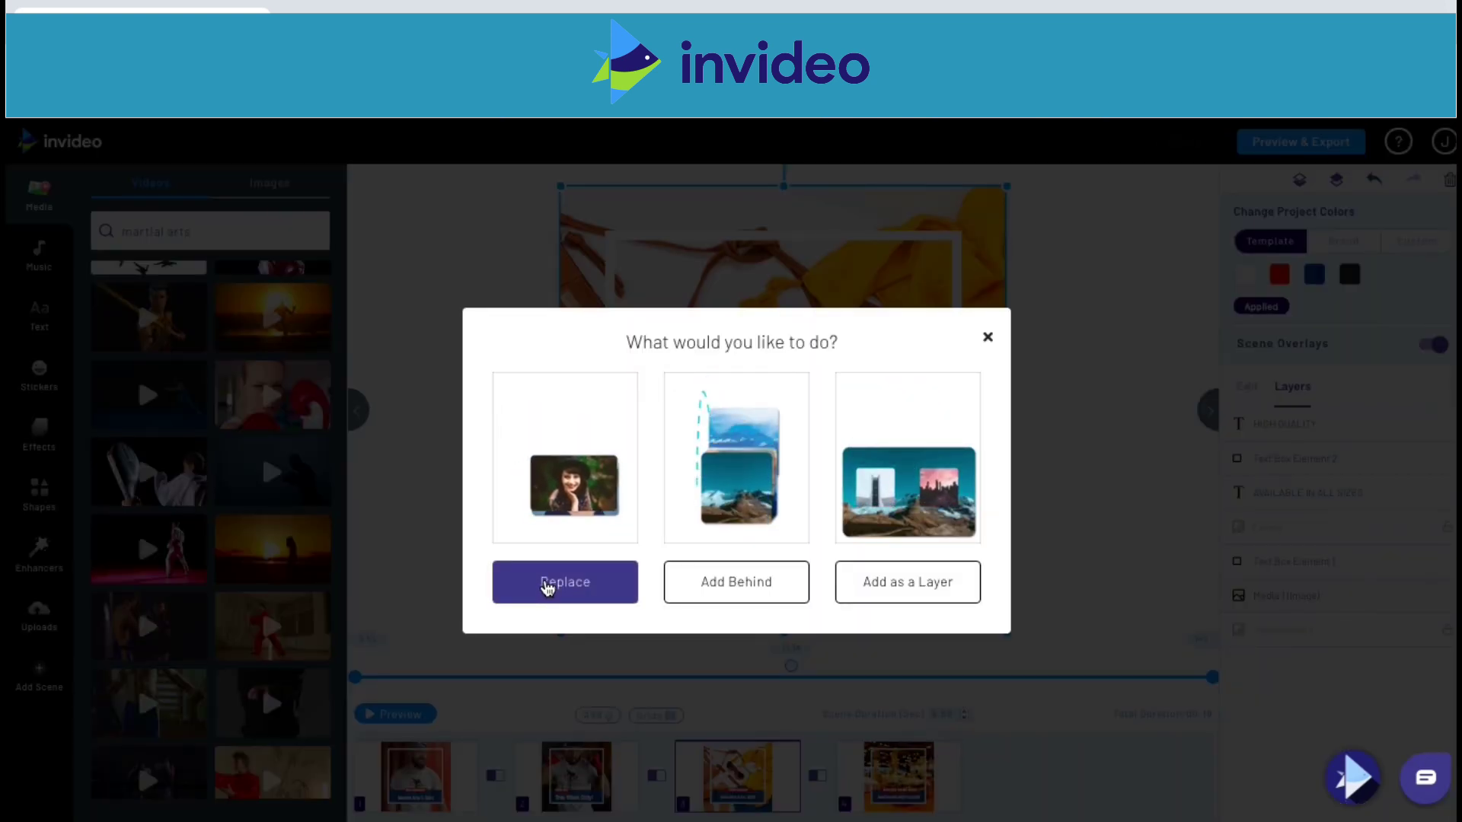
pyautogui.click(547, 585)
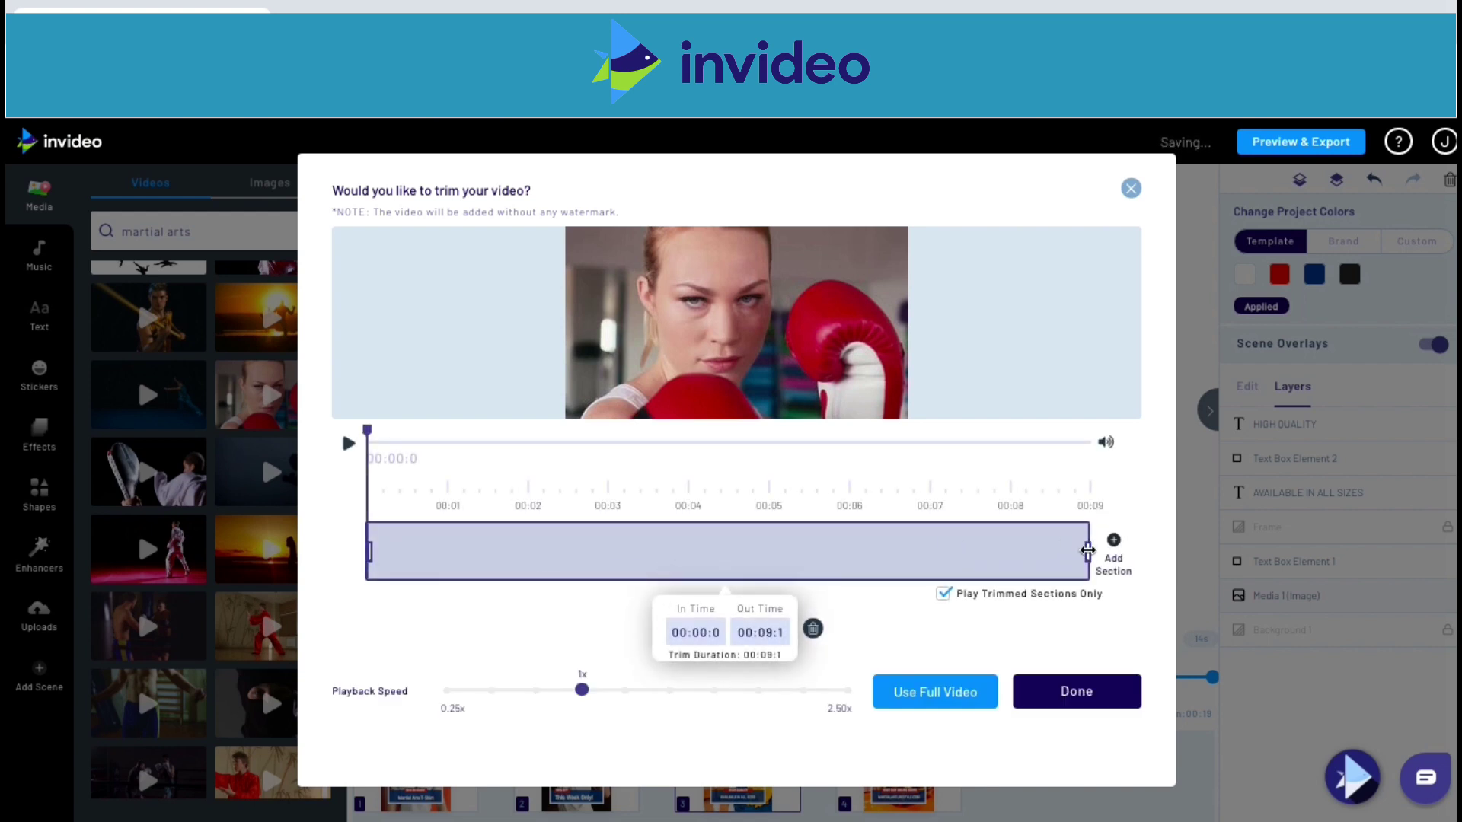
pyautogui.click(1088, 550)
pyautogui.moveTo(1087, 550); pyautogui.dragTo(809, 539)
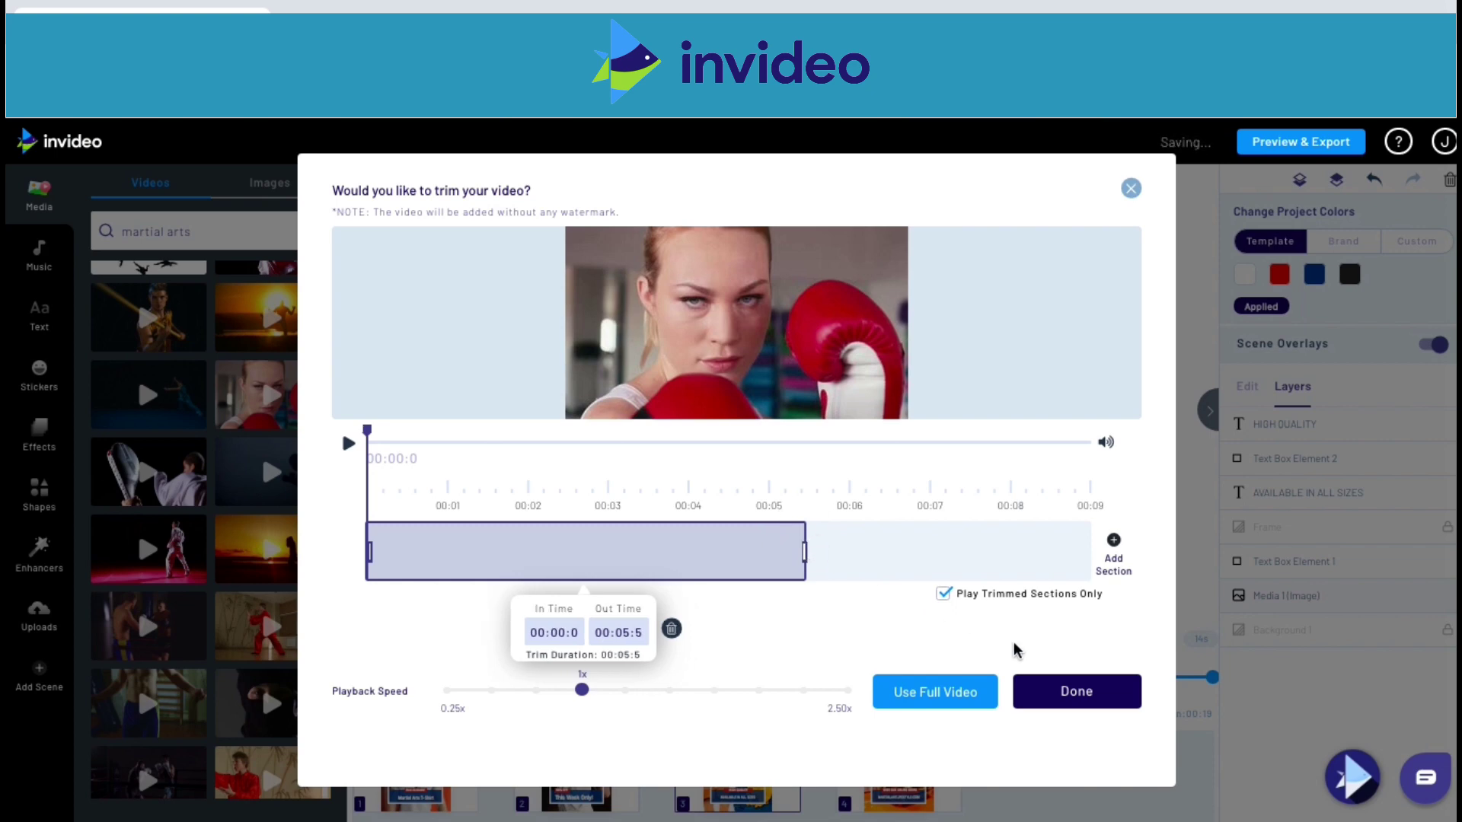
pyautogui.click(1075, 692)
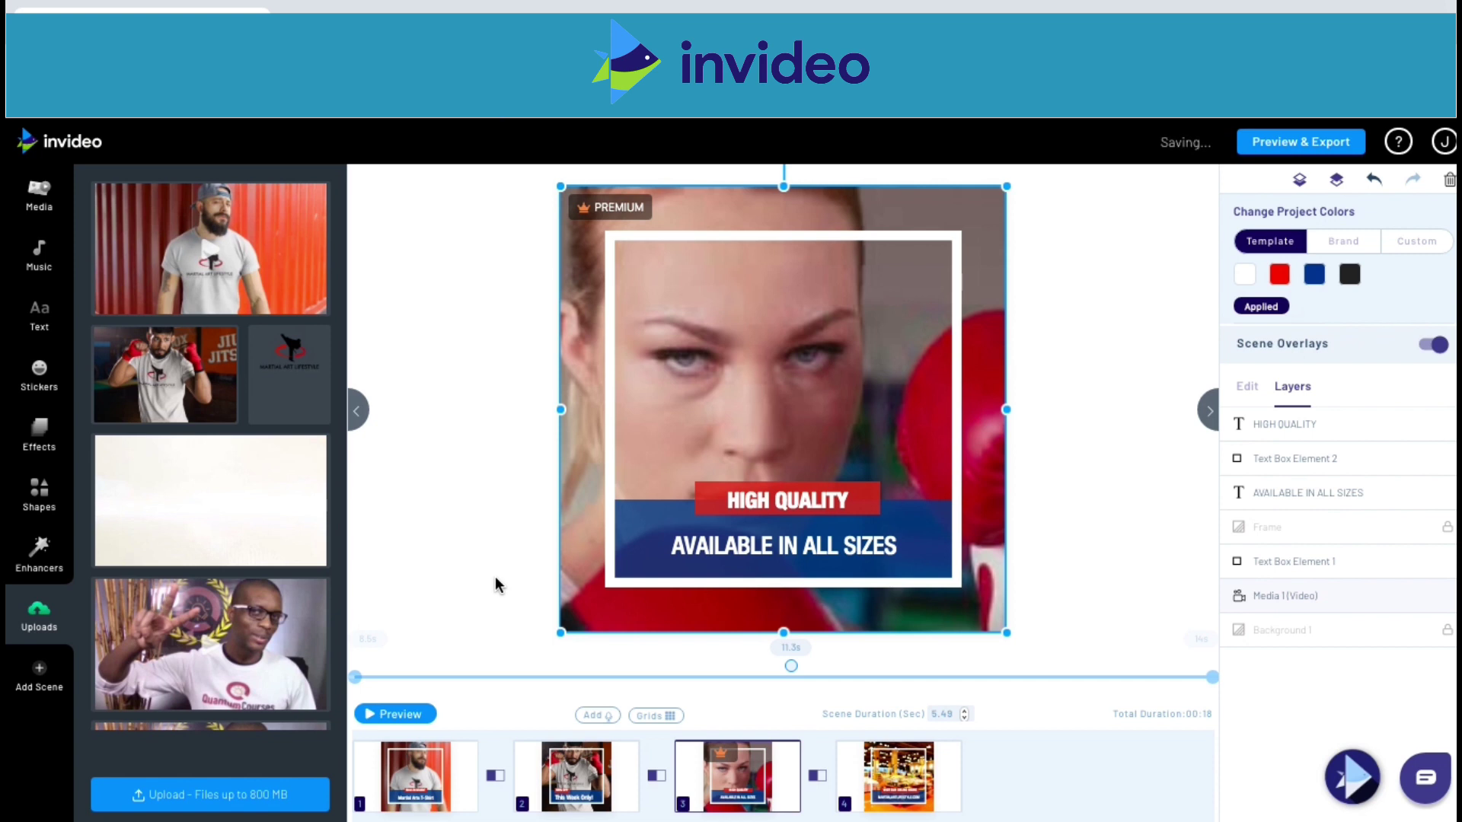
# Step: Preview the third scene, and replace the fourth scene's store image with the uploaded T-shirt video of the man against the red wall
pyautogui.click(401, 714)
pyautogui.moveTo(891, 762)
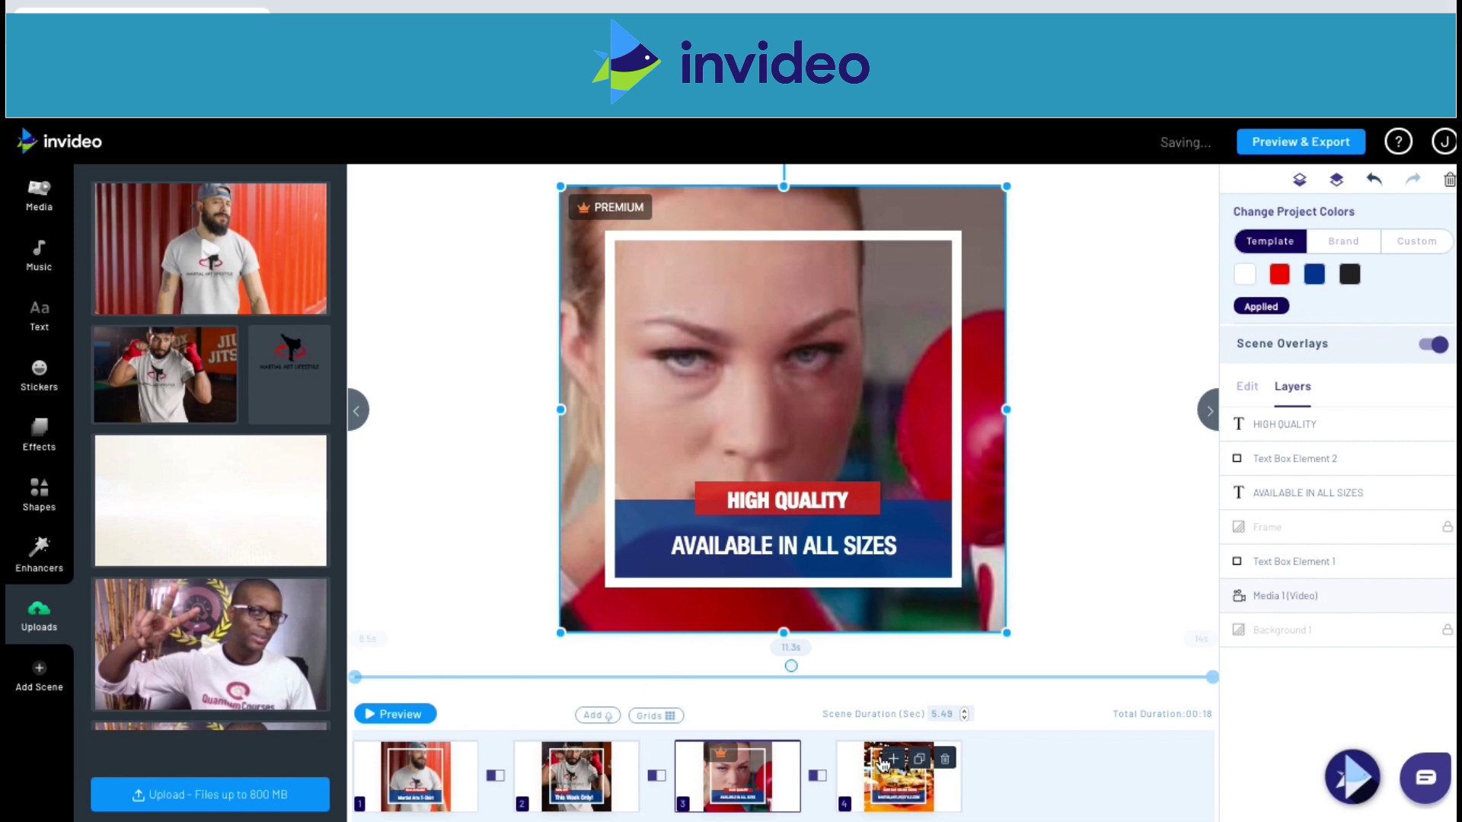
pyautogui.click(897, 800)
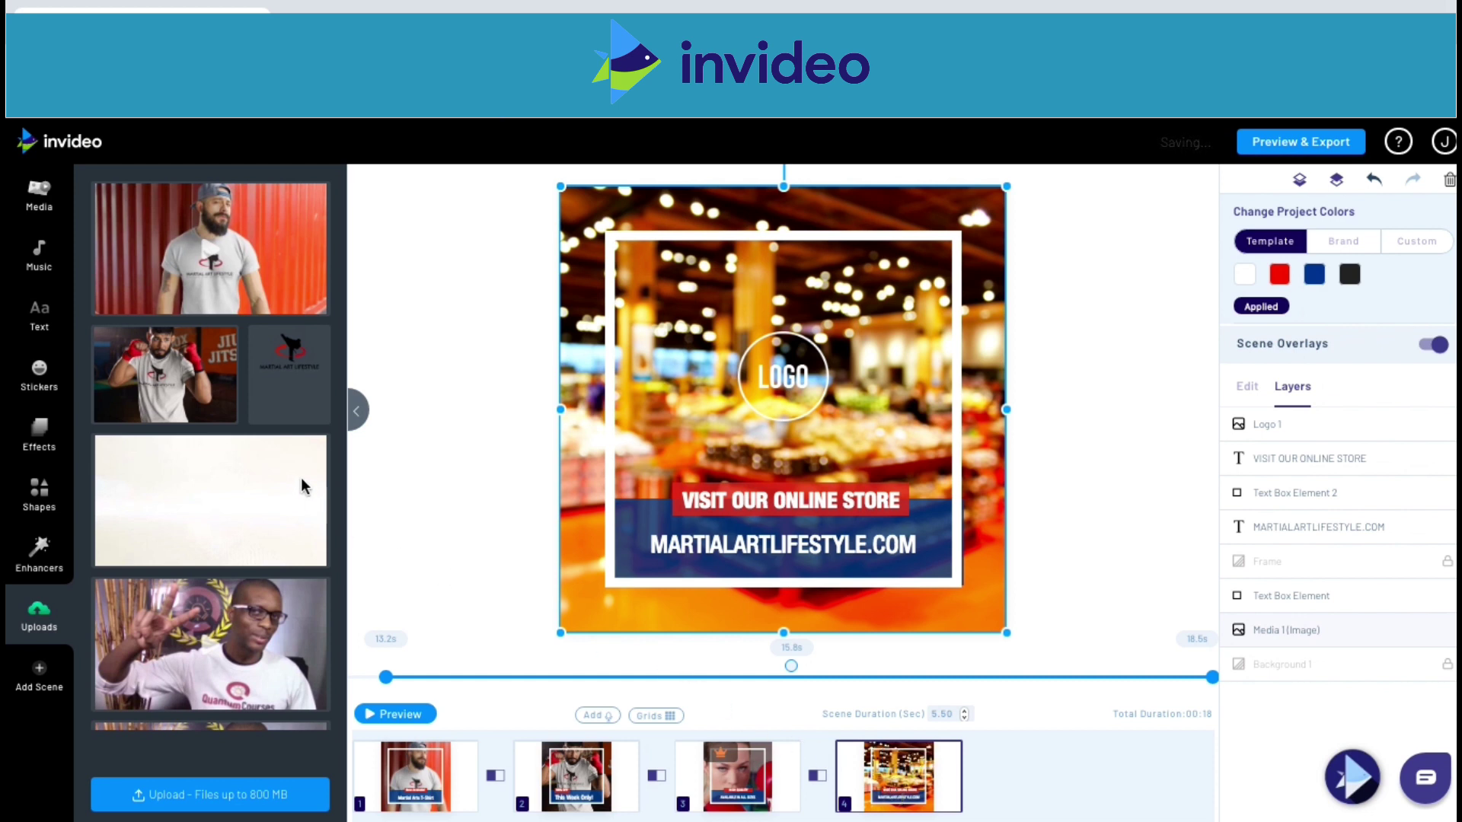
pyautogui.moveTo(160, 268)
pyautogui.moveTo(160, 268); pyautogui.dragTo(579, 369)
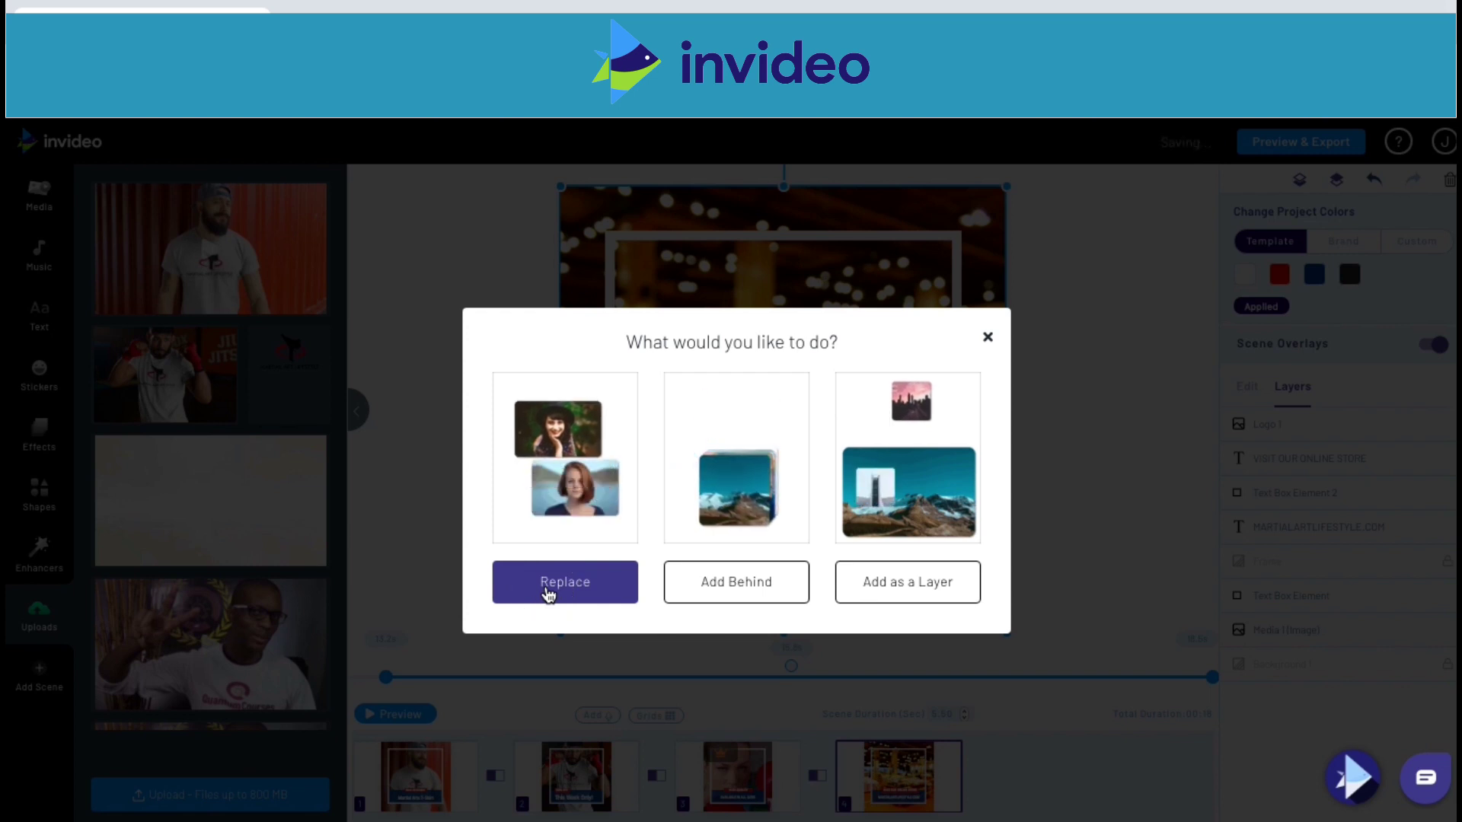
pyautogui.click(545, 587)
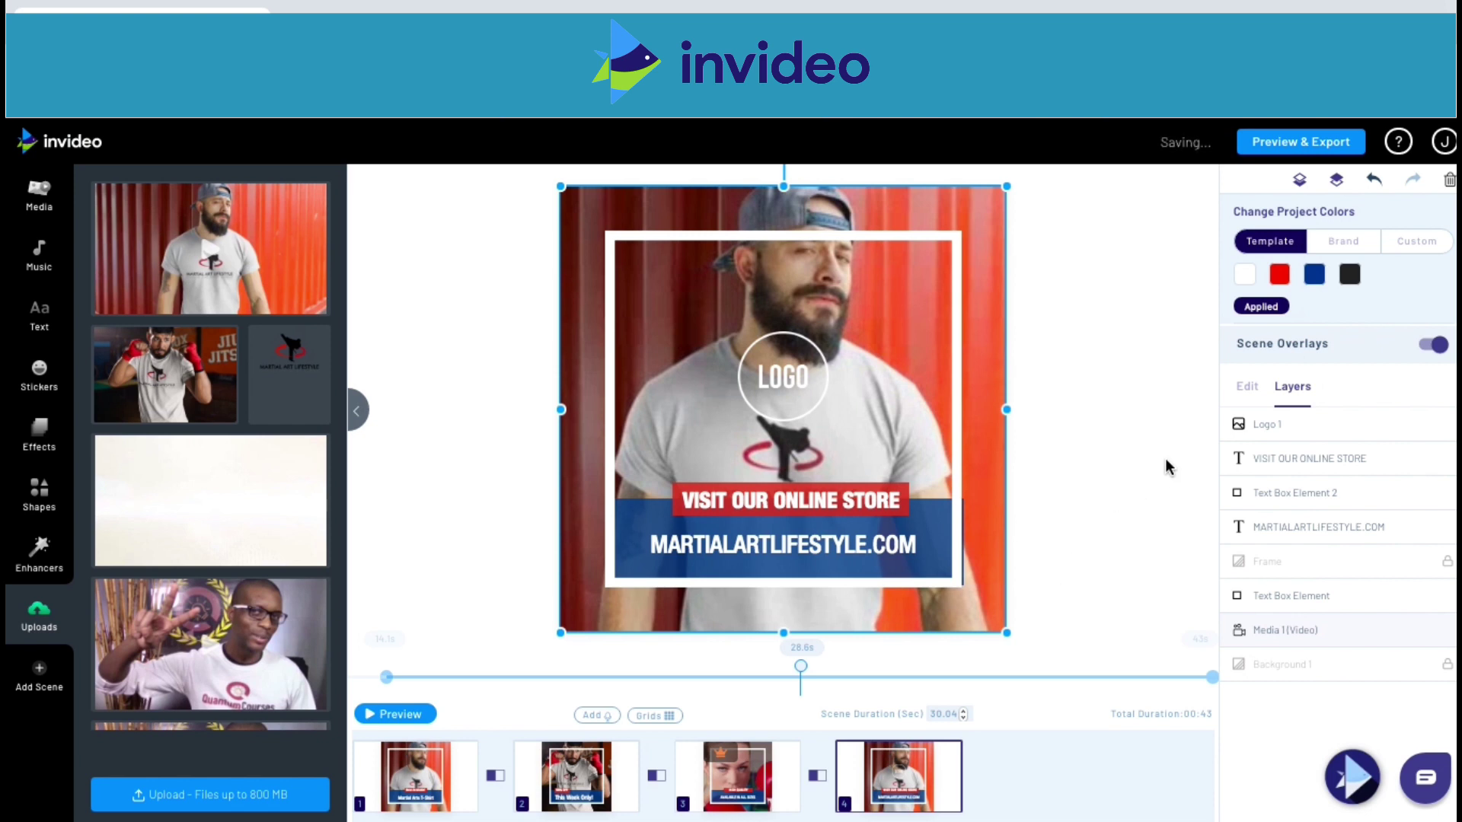
# Step: Trim the fourth scene's video to an in time of 00:24:3 and an out time of 00:29:8
pyautogui.click(1241, 388)
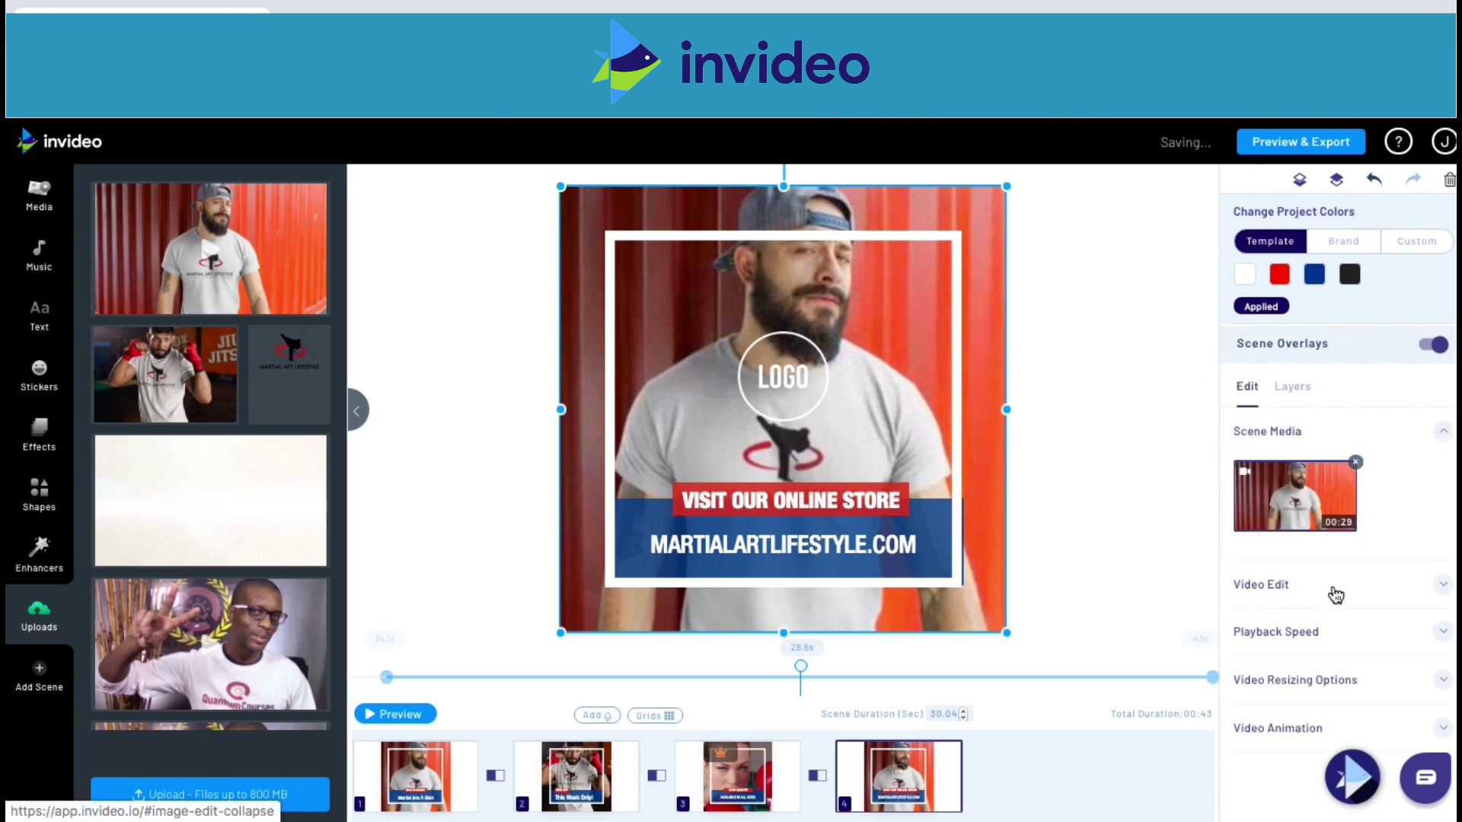
pyautogui.click(1335, 594)
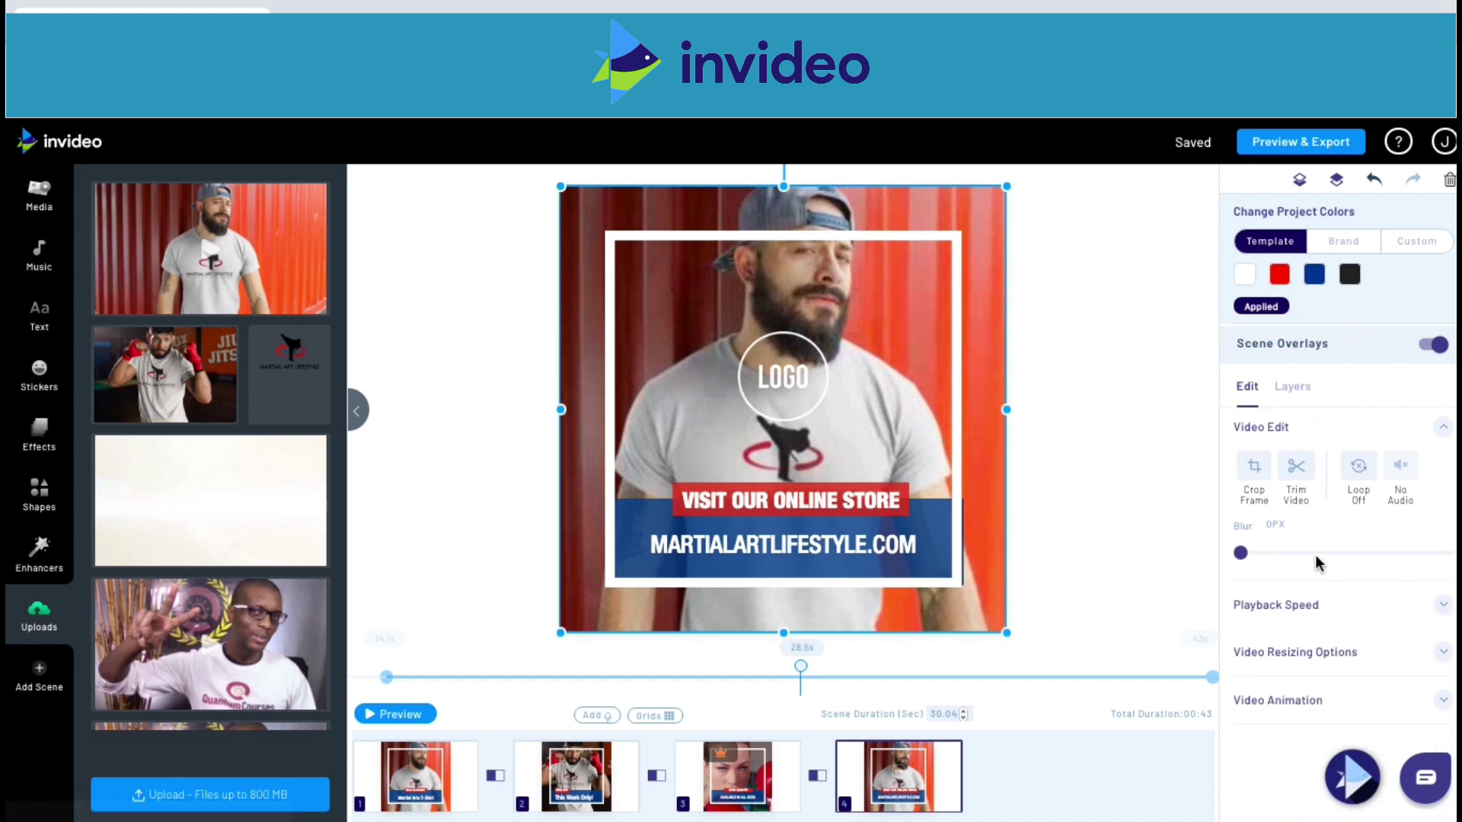
pyautogui.click(1296, 467)
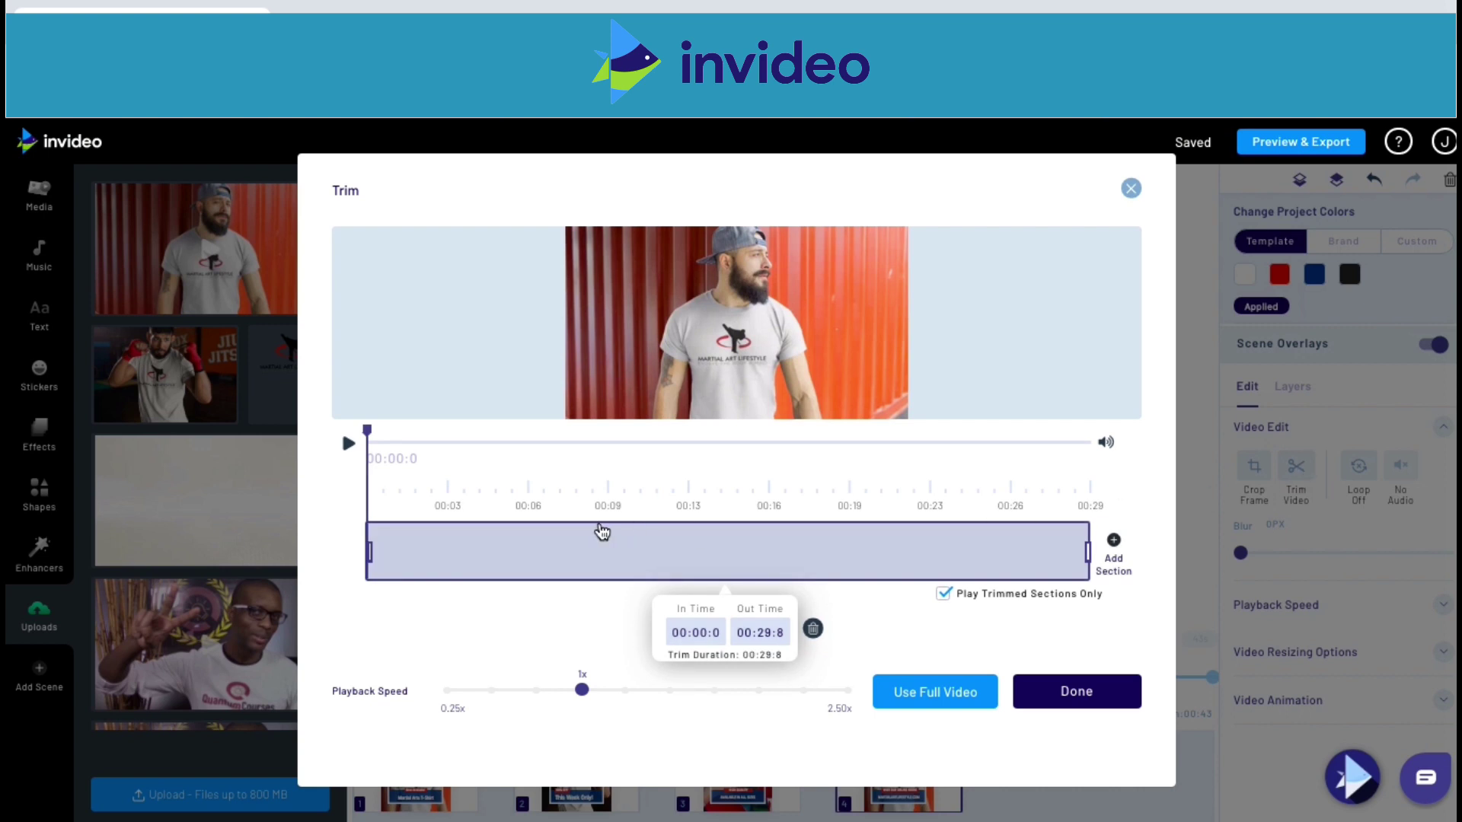
pyautogui.moveTo(368, 549); pyautogui.dragTo(958, 538)
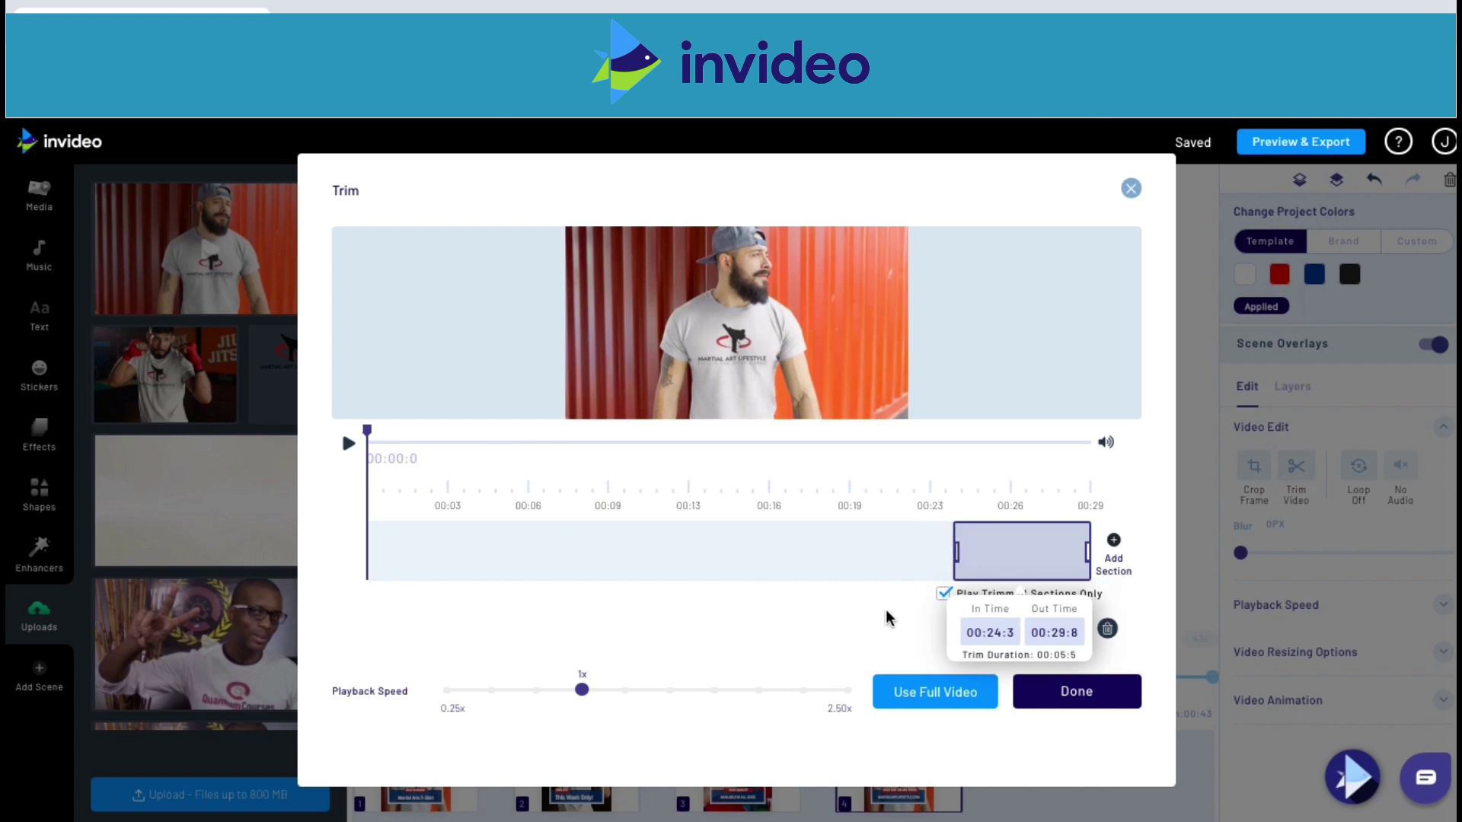
pyautogui.moveTo(368, 432); pyautogui.dragTo(961, 441)
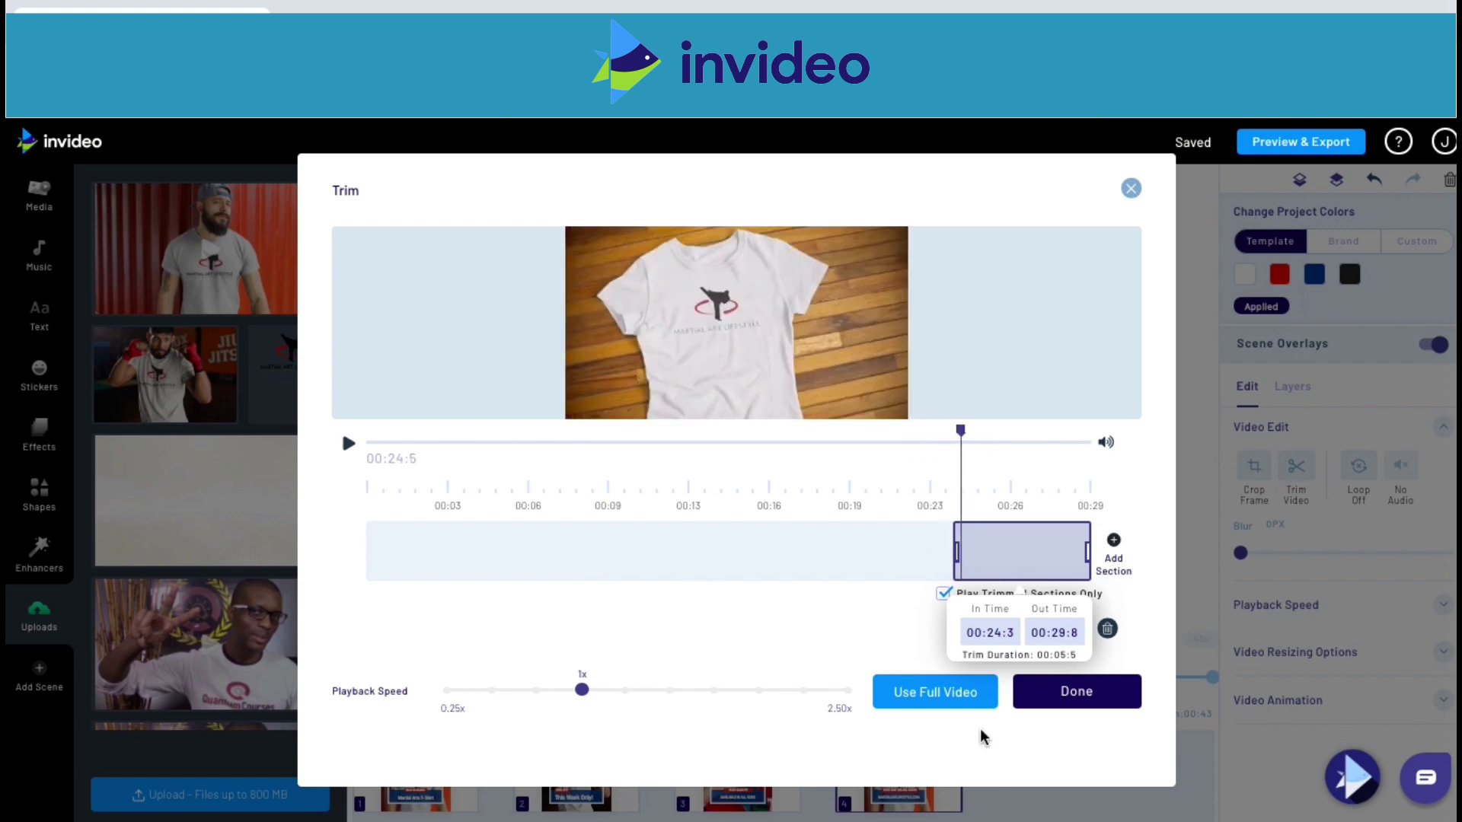
pyautogui.click(1055, 707)
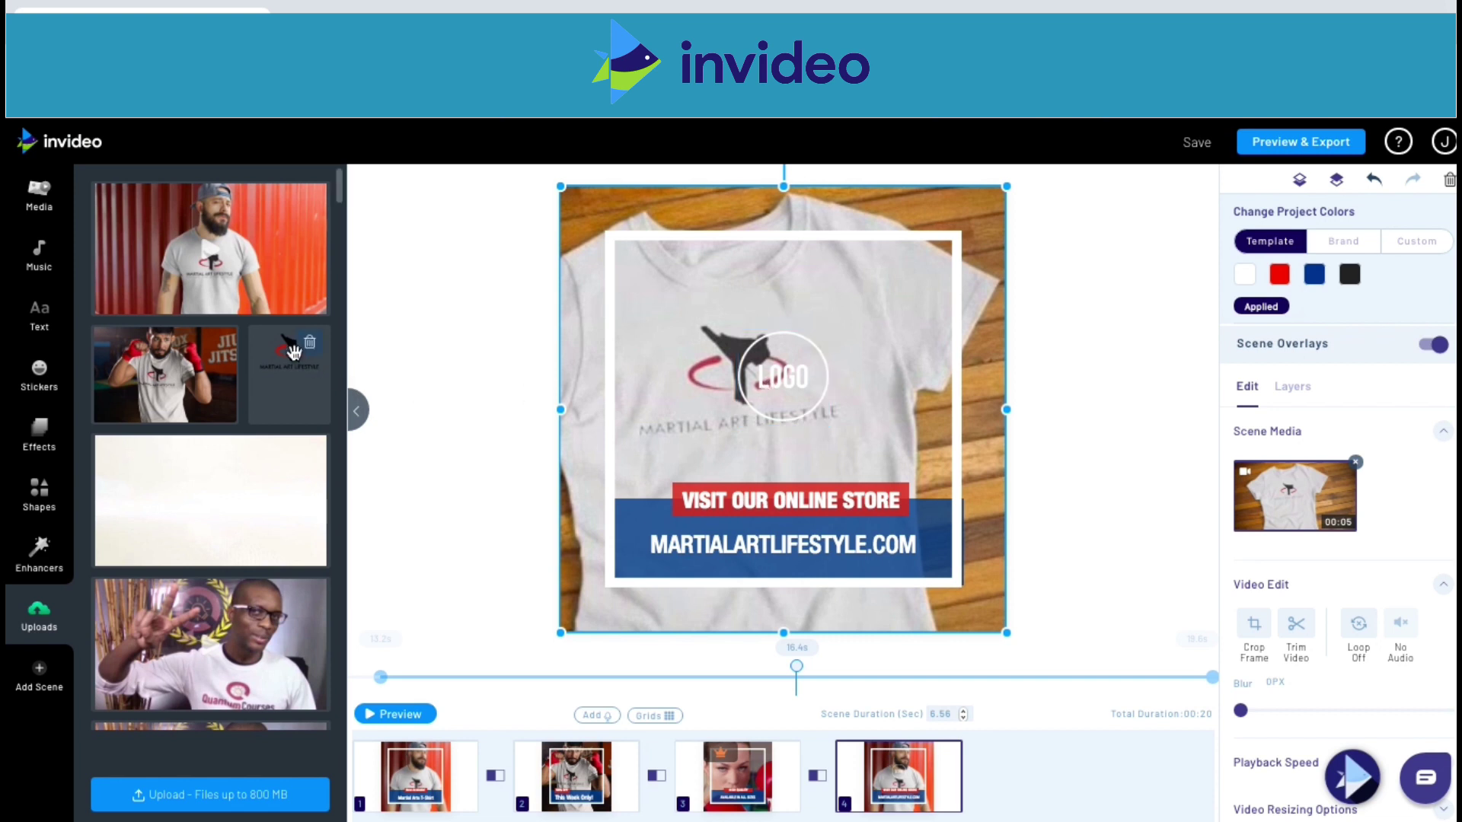
# Step: Replace the fourth scene's LOGO placeholder with the uploaded Martial Art Lifestyle logo, enlarge it and place it just above the VISIT OUR ONLINE STORE banner
pyautogui.moveTo(281, 354); pyautogui.dragTo(755, 370)
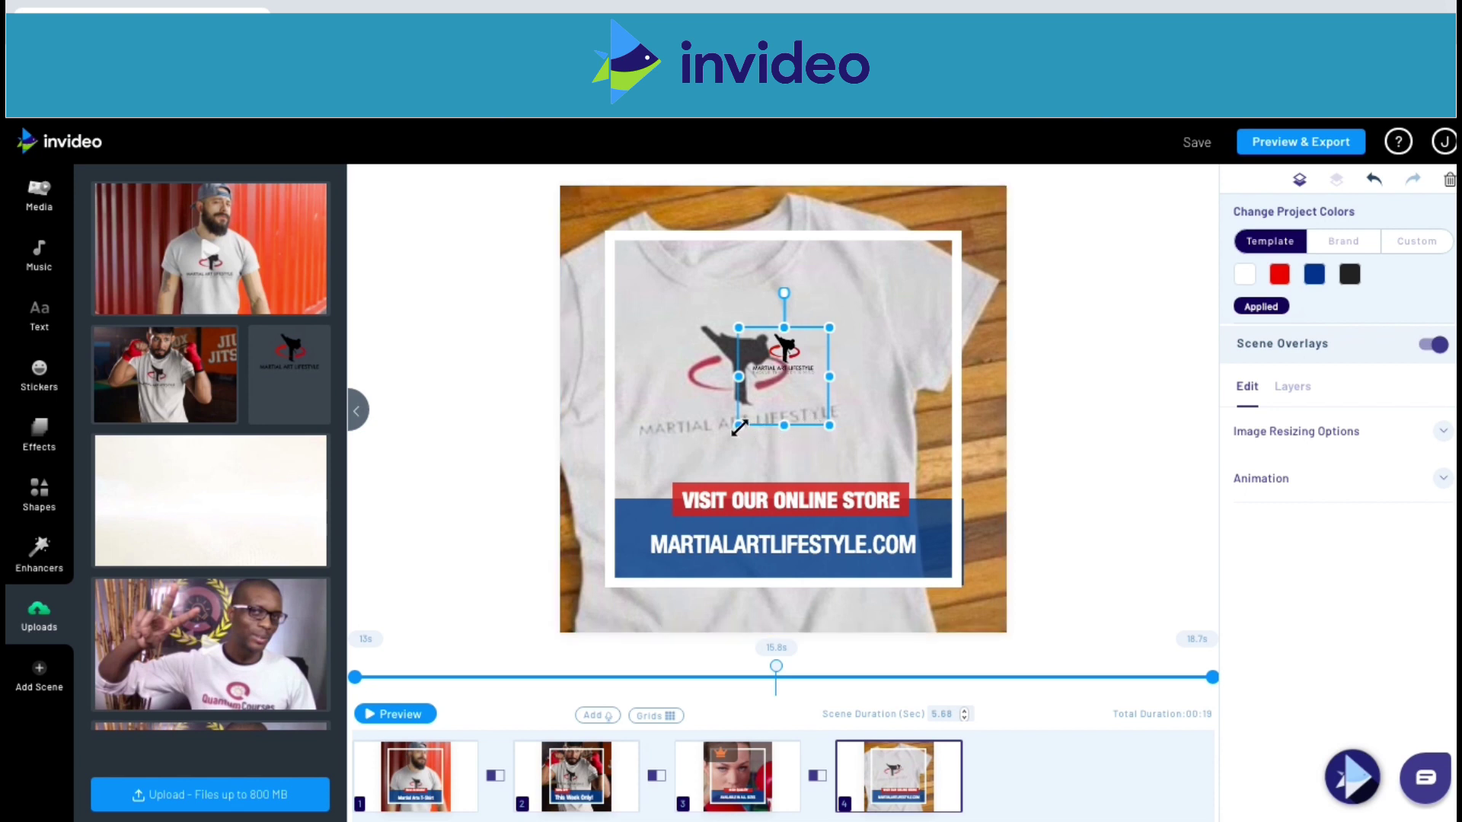
pyautogui.moveTo(738, 426); pyautogui.dragTo(689, 478)
pyautogui.moveTo(830, 326); pyautogui.dragTo(887, 240)
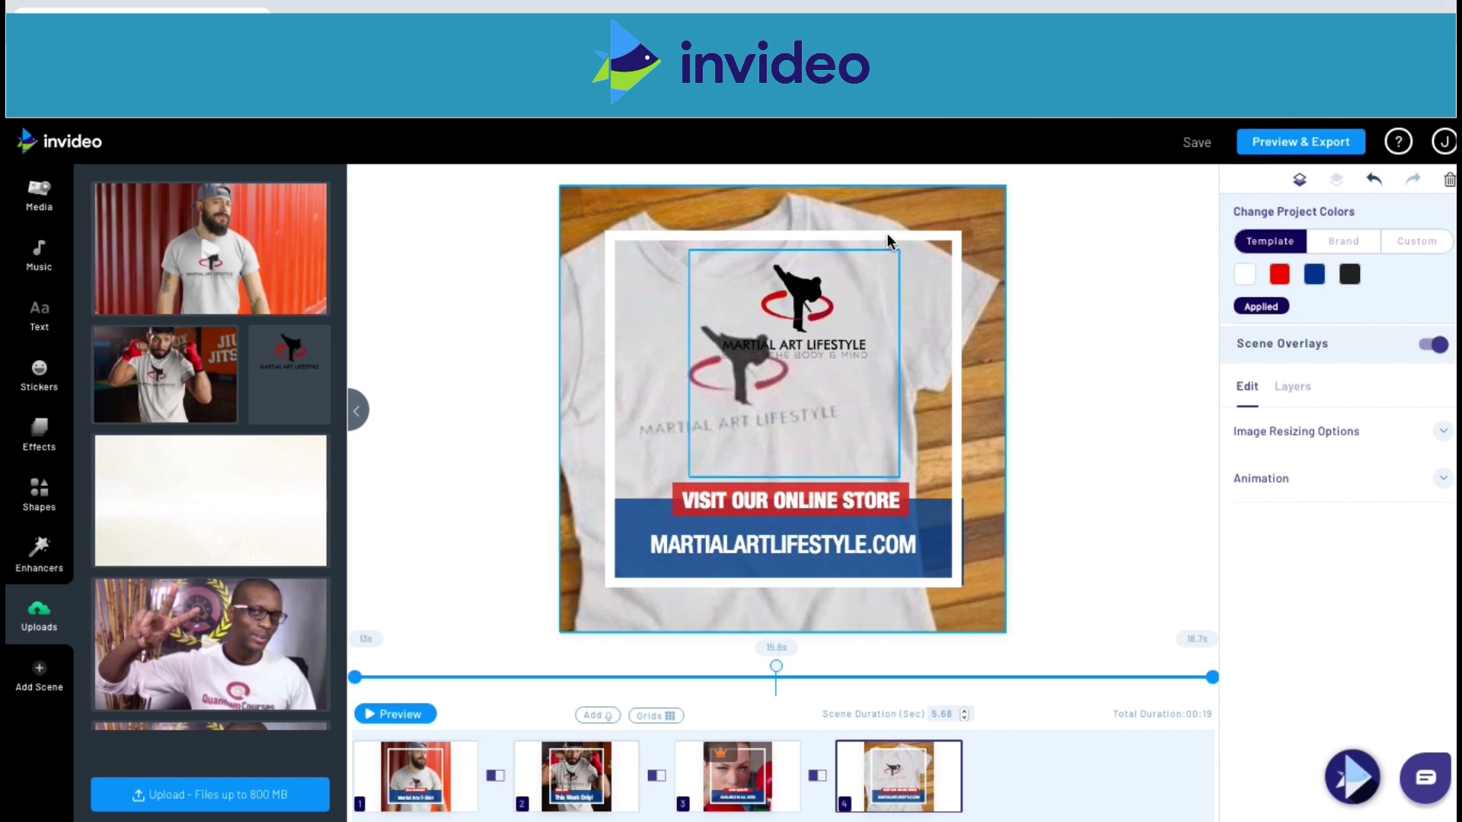
pyautogui.moveTo(802, 310); pyautogui.dragTo(795, 412)
pyautogui.click(1036, 423)
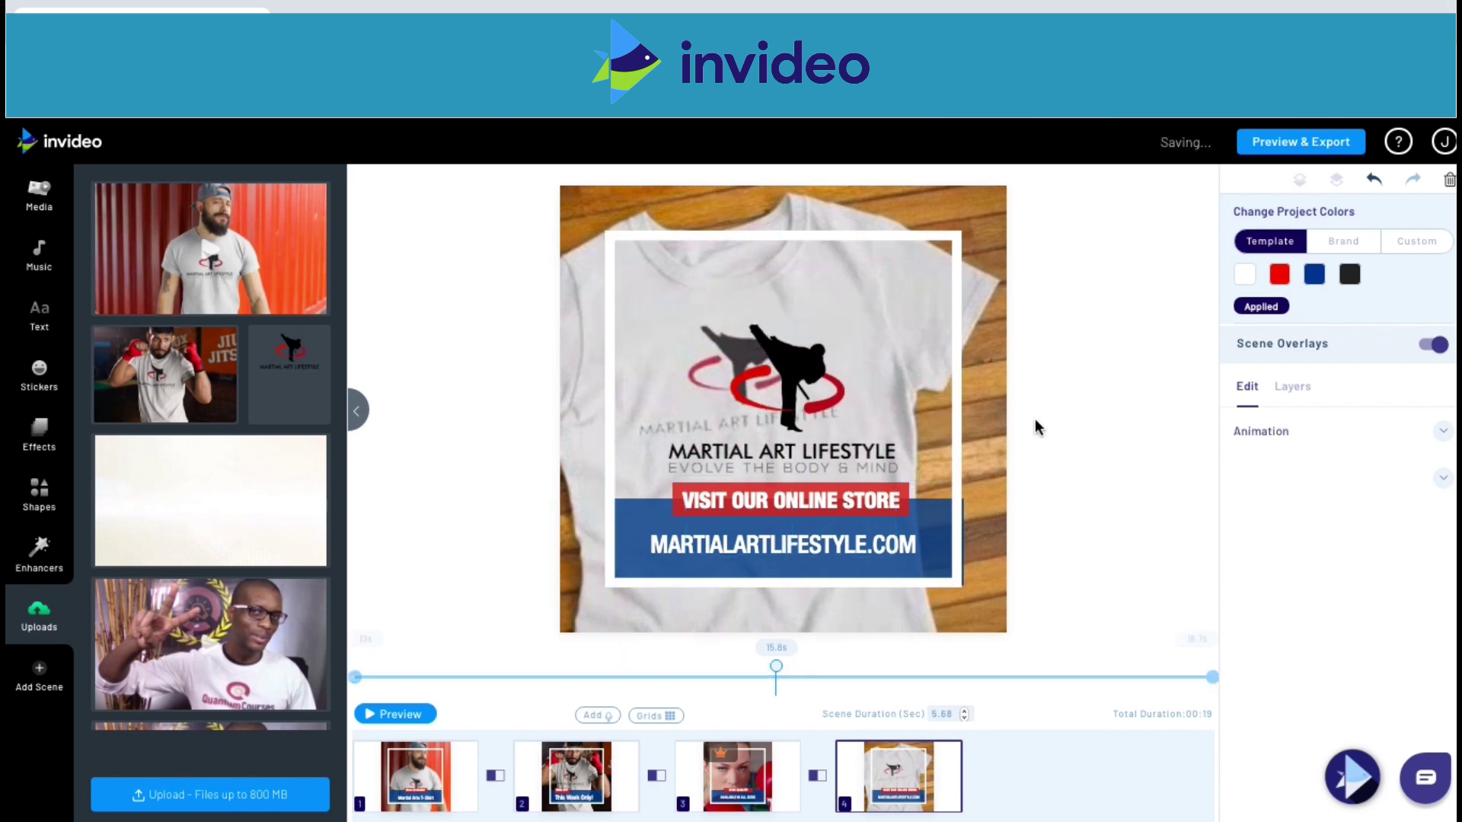
# Step: Play the fourth scene's preview to check the logo over the T-shirt video, and return to editing the scene
pyautogui.click(395, 716)
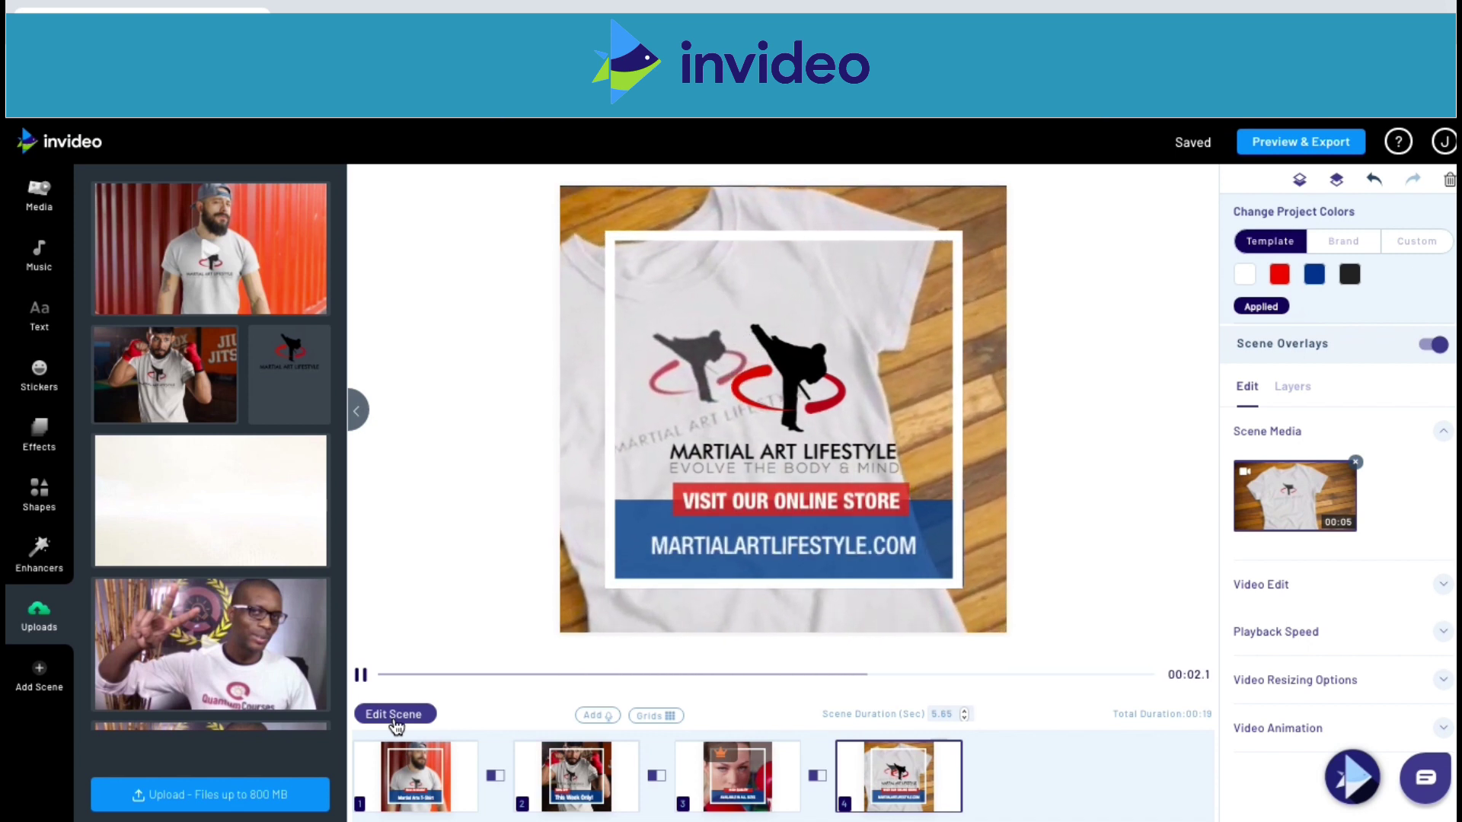
pyautogui.click(362, 677)
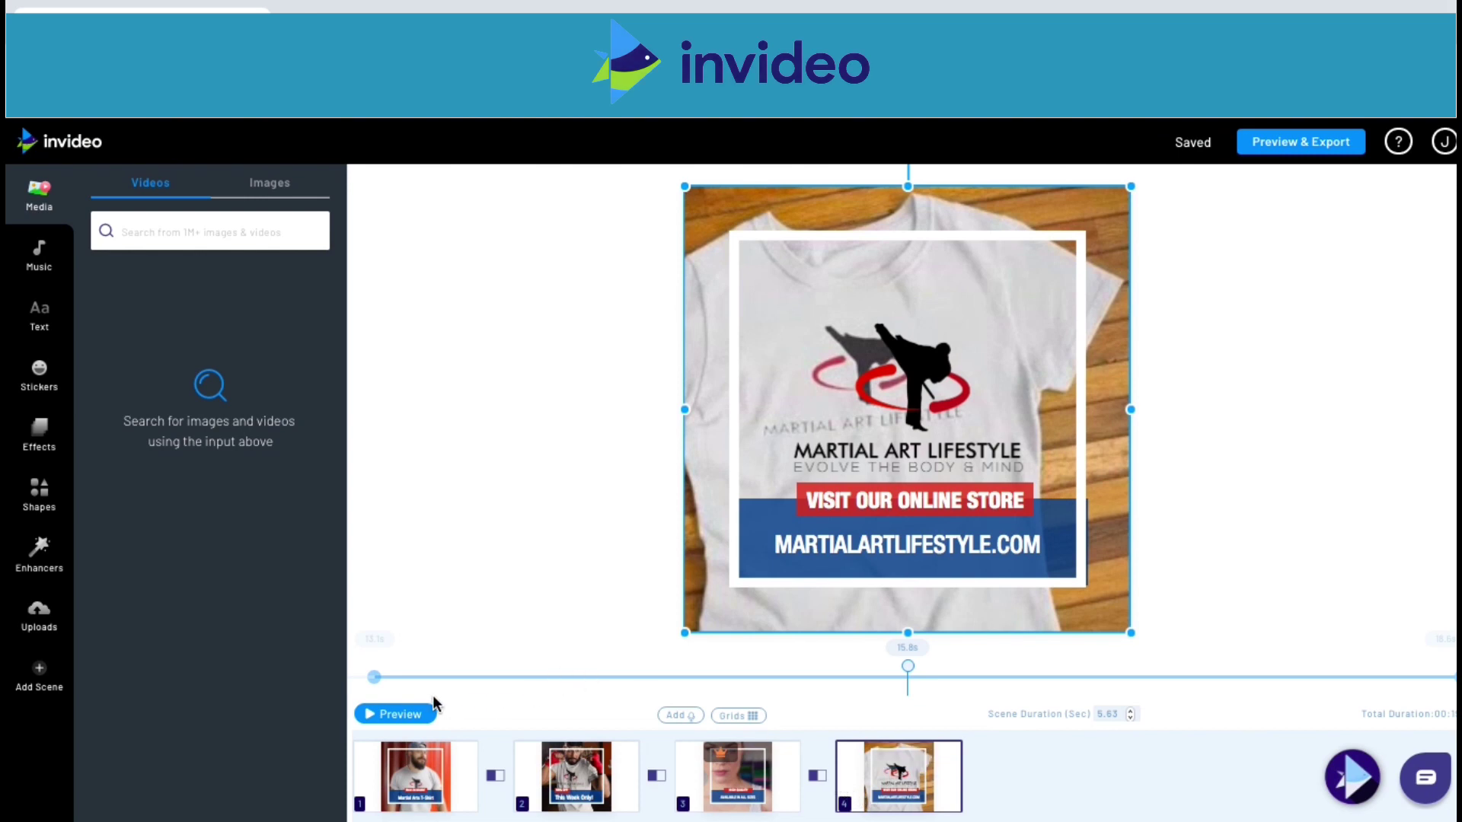
pyautogui.click(424, 716)
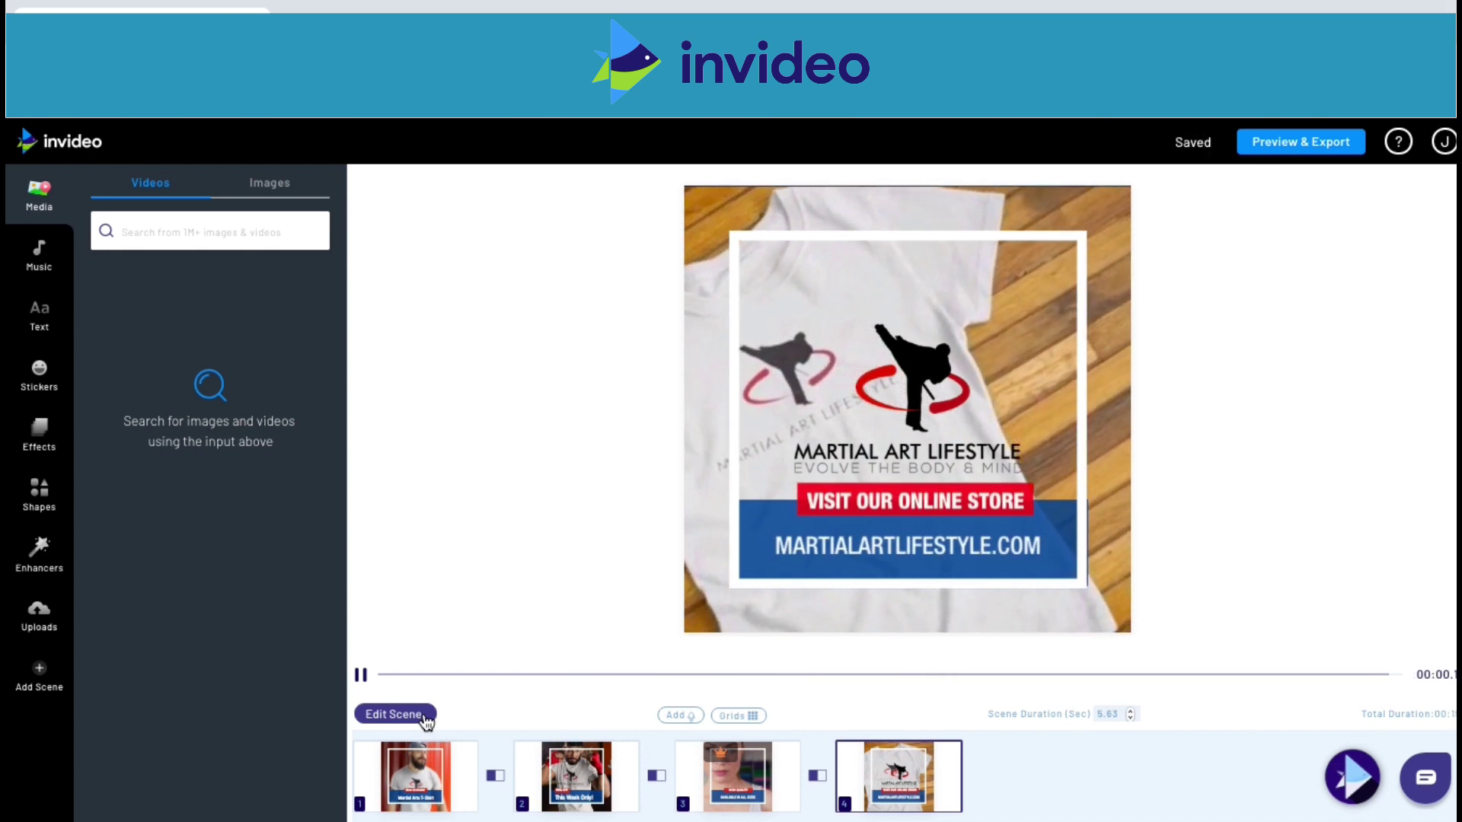
pyautogui.click(426, 717)
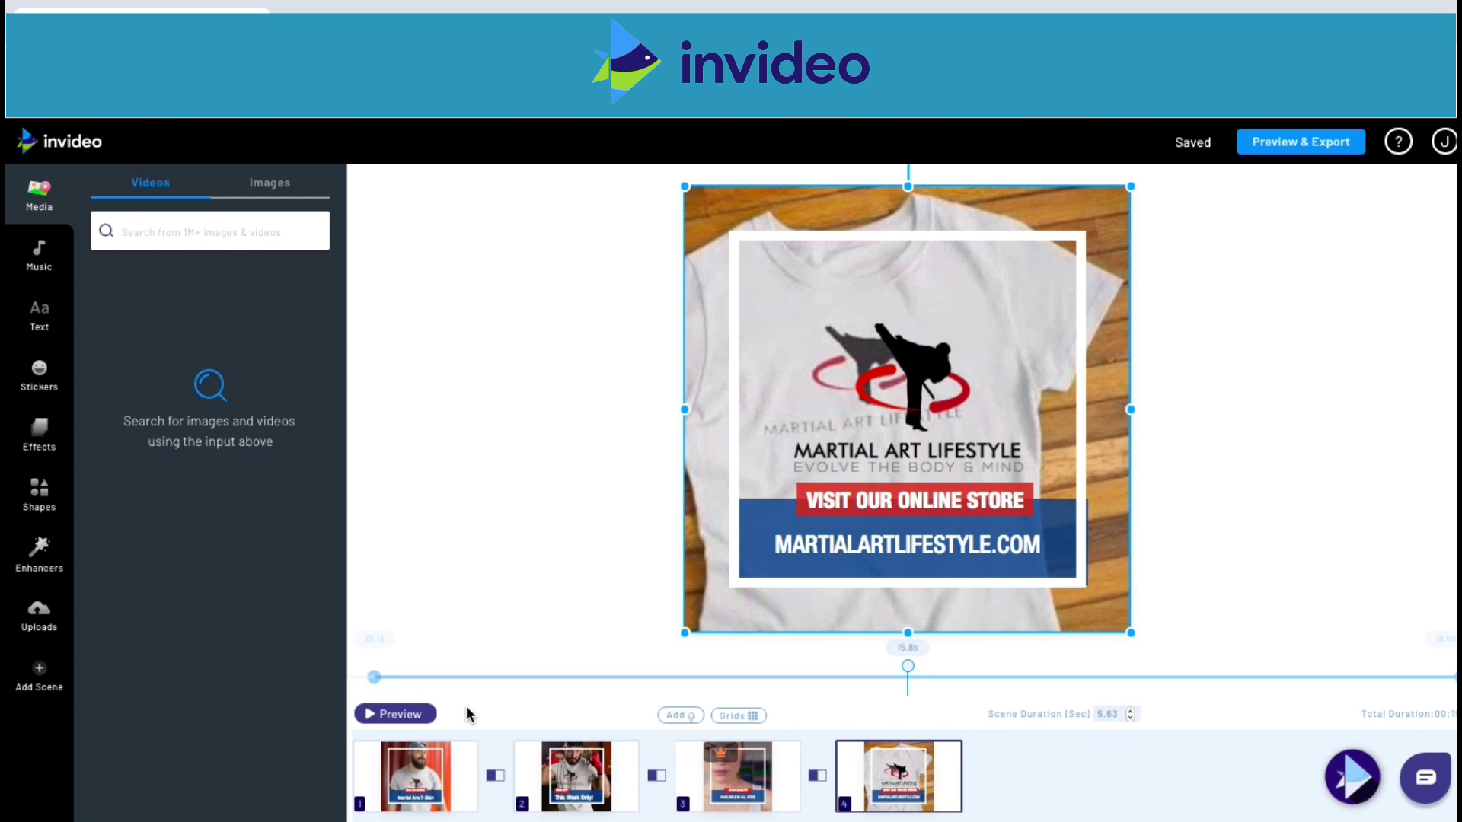
# Step: Set the transition between the third and fourth scenes to Slice Vertical, and close its preview
pyautogui.click(819, 778)
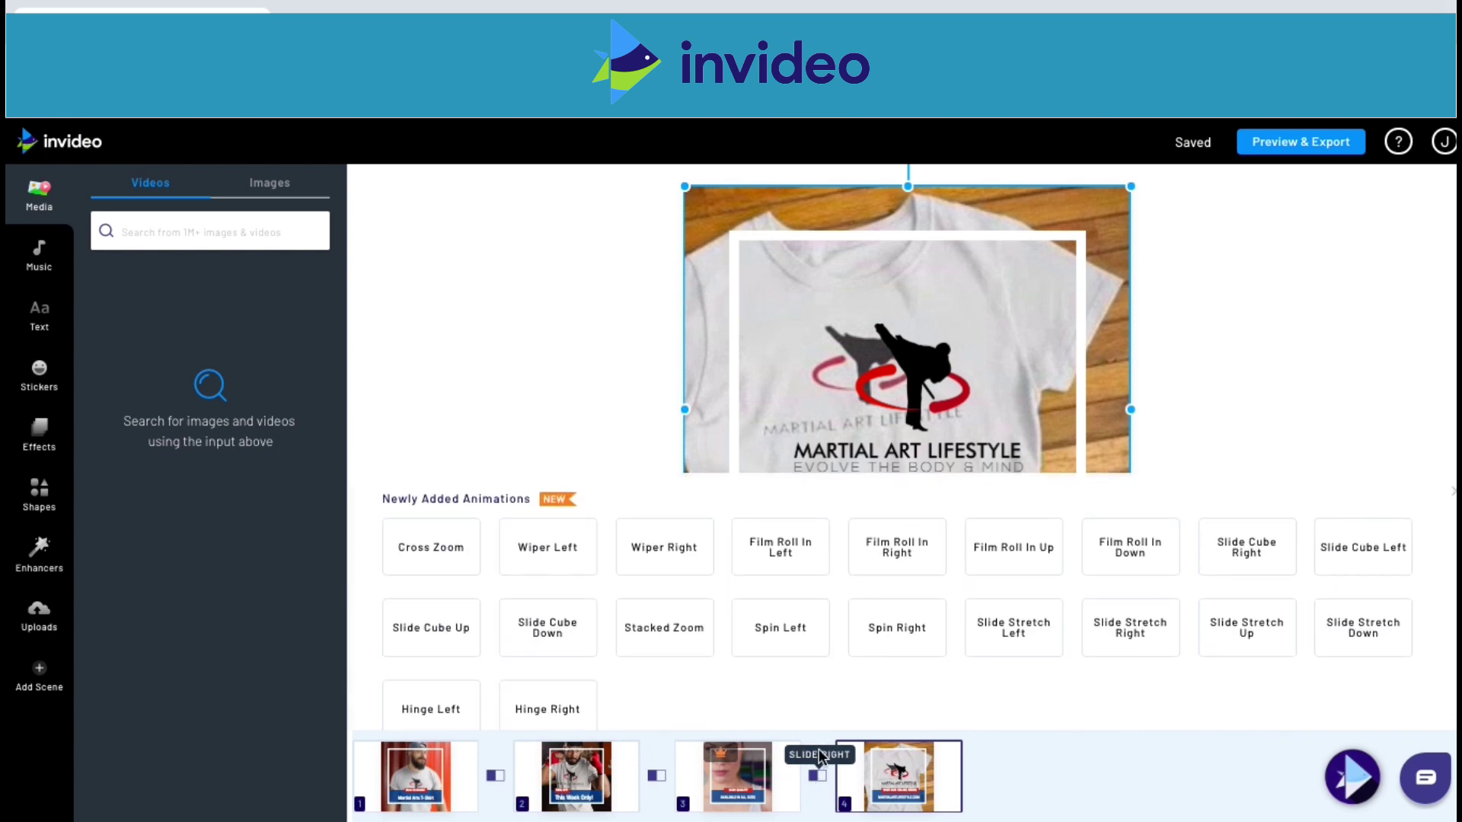
pyautogui.scroll(-4, 848, 679)
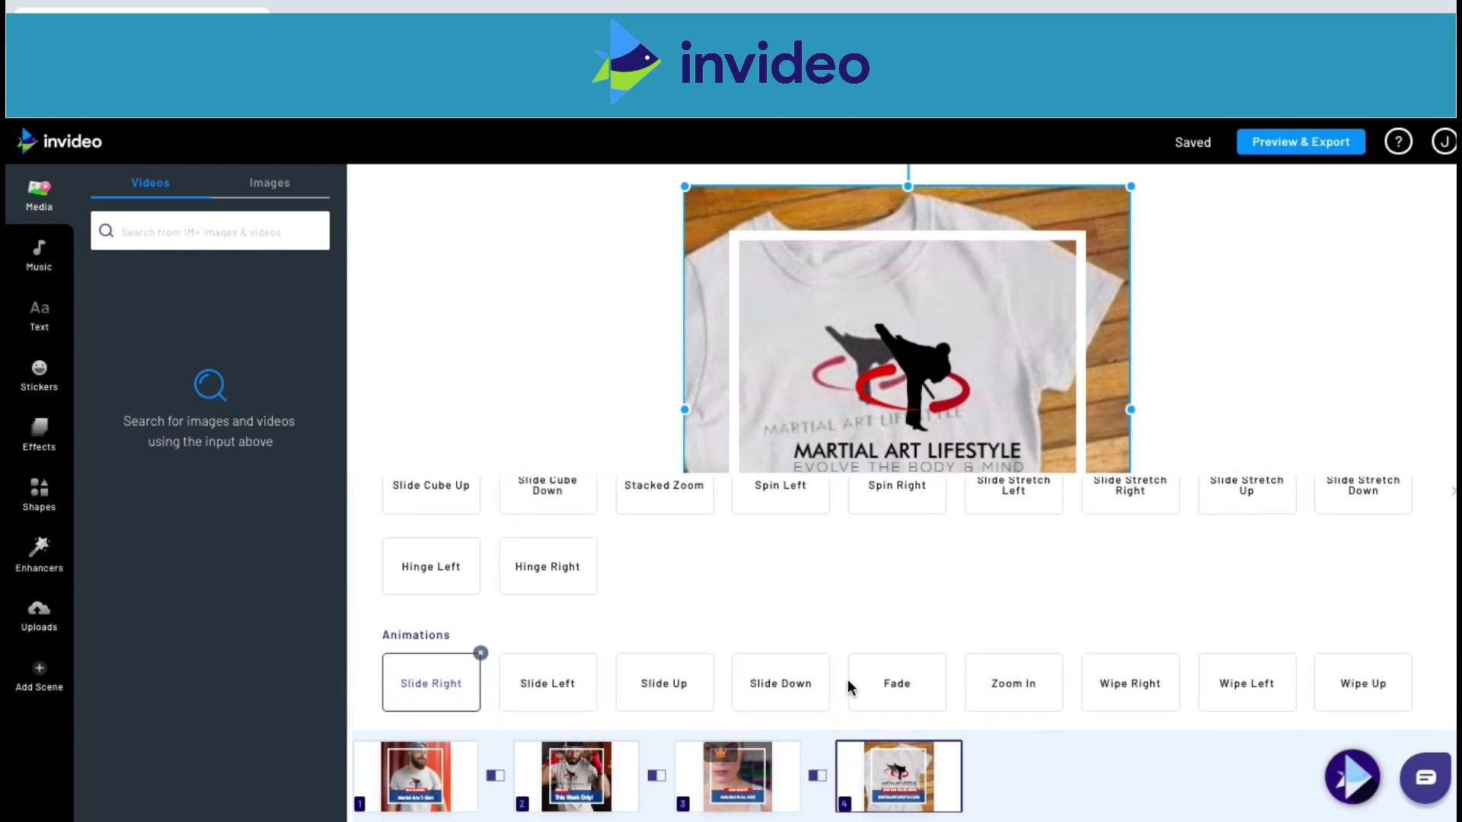
pyautogui.scroll(-1, 848, 685)
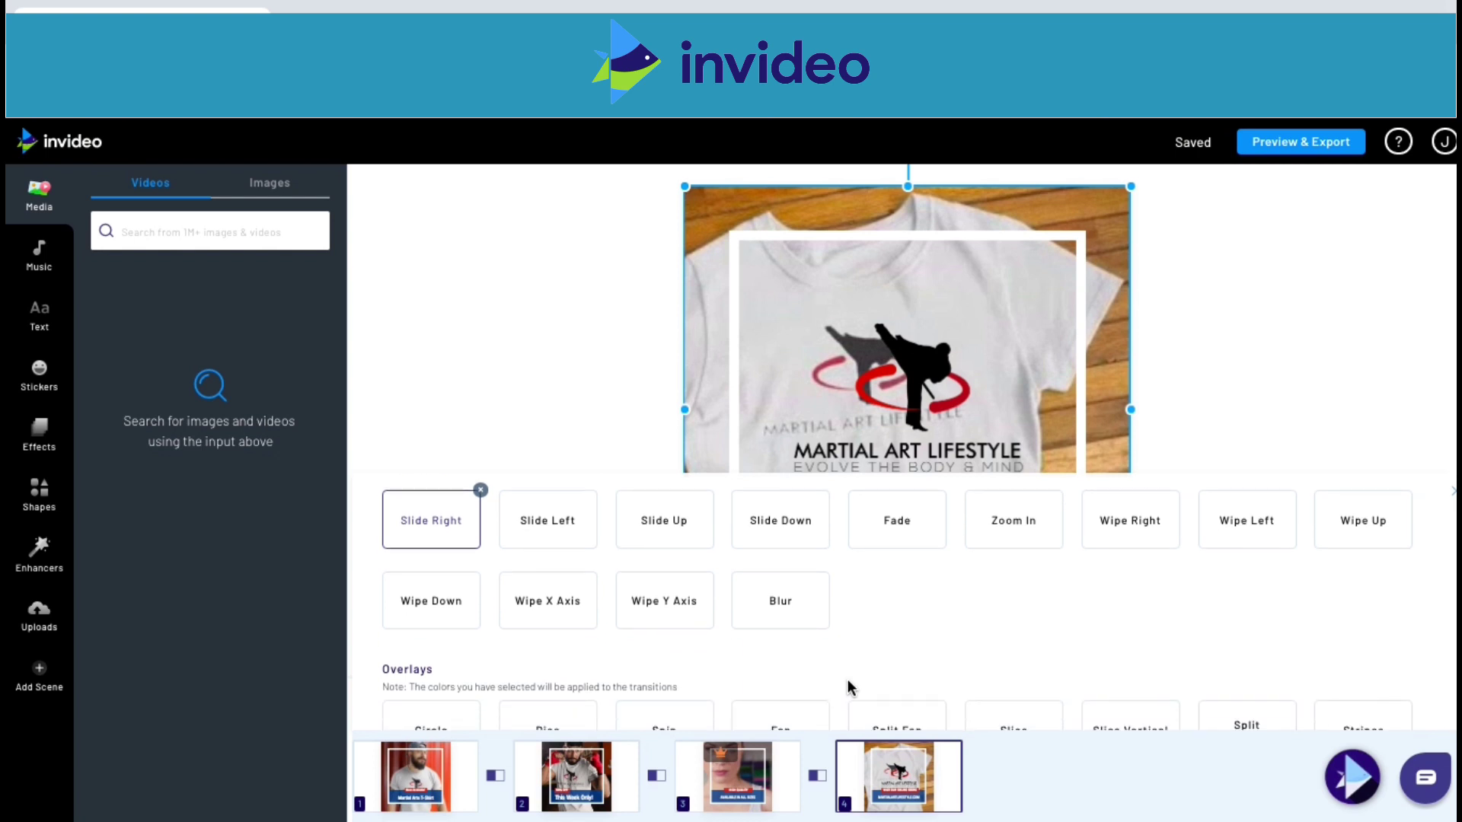
pyautogui.scroll(-3, 912, 649)
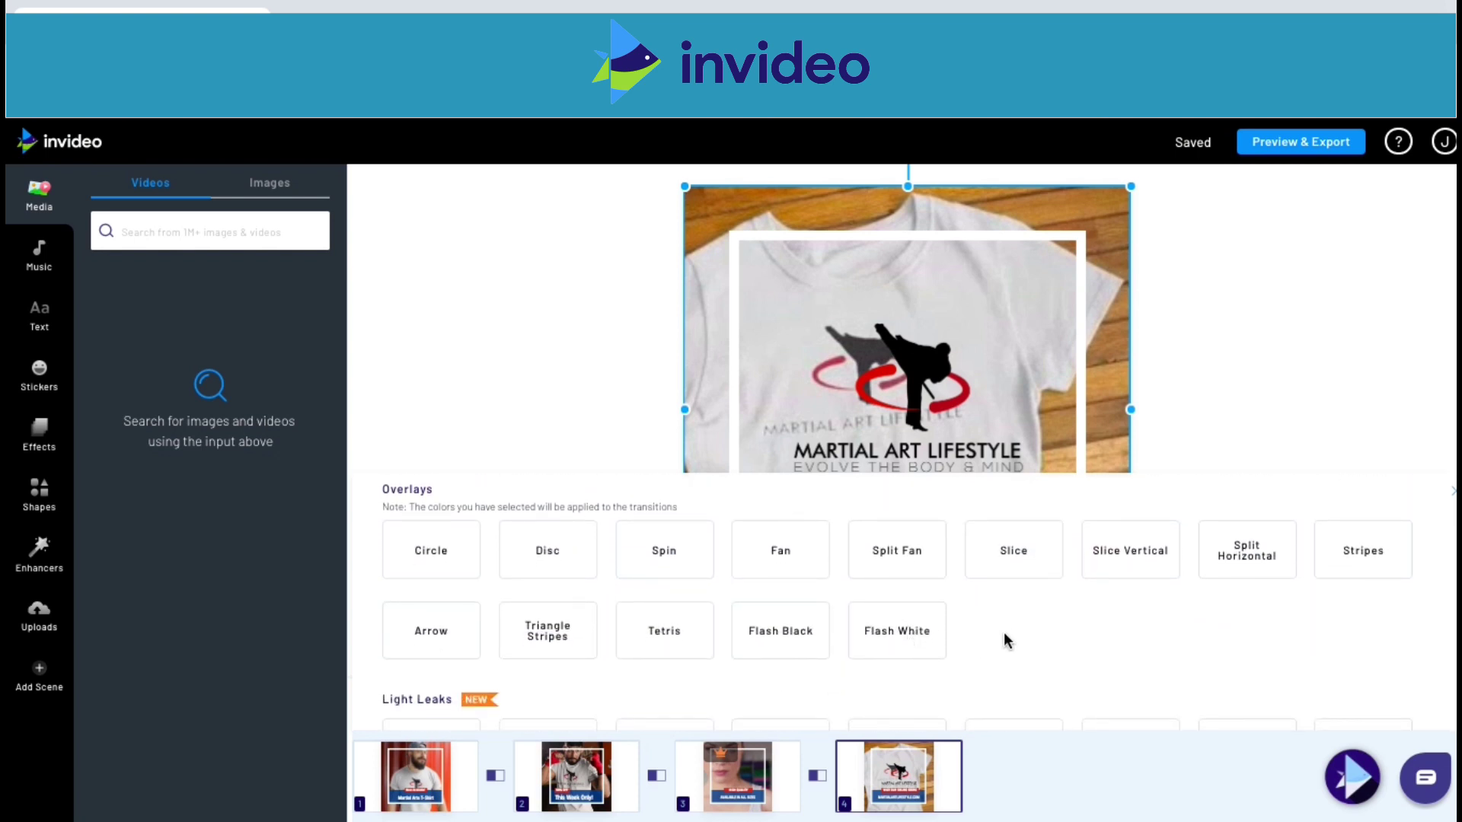
pyautogui.moveTo(1106, 569)
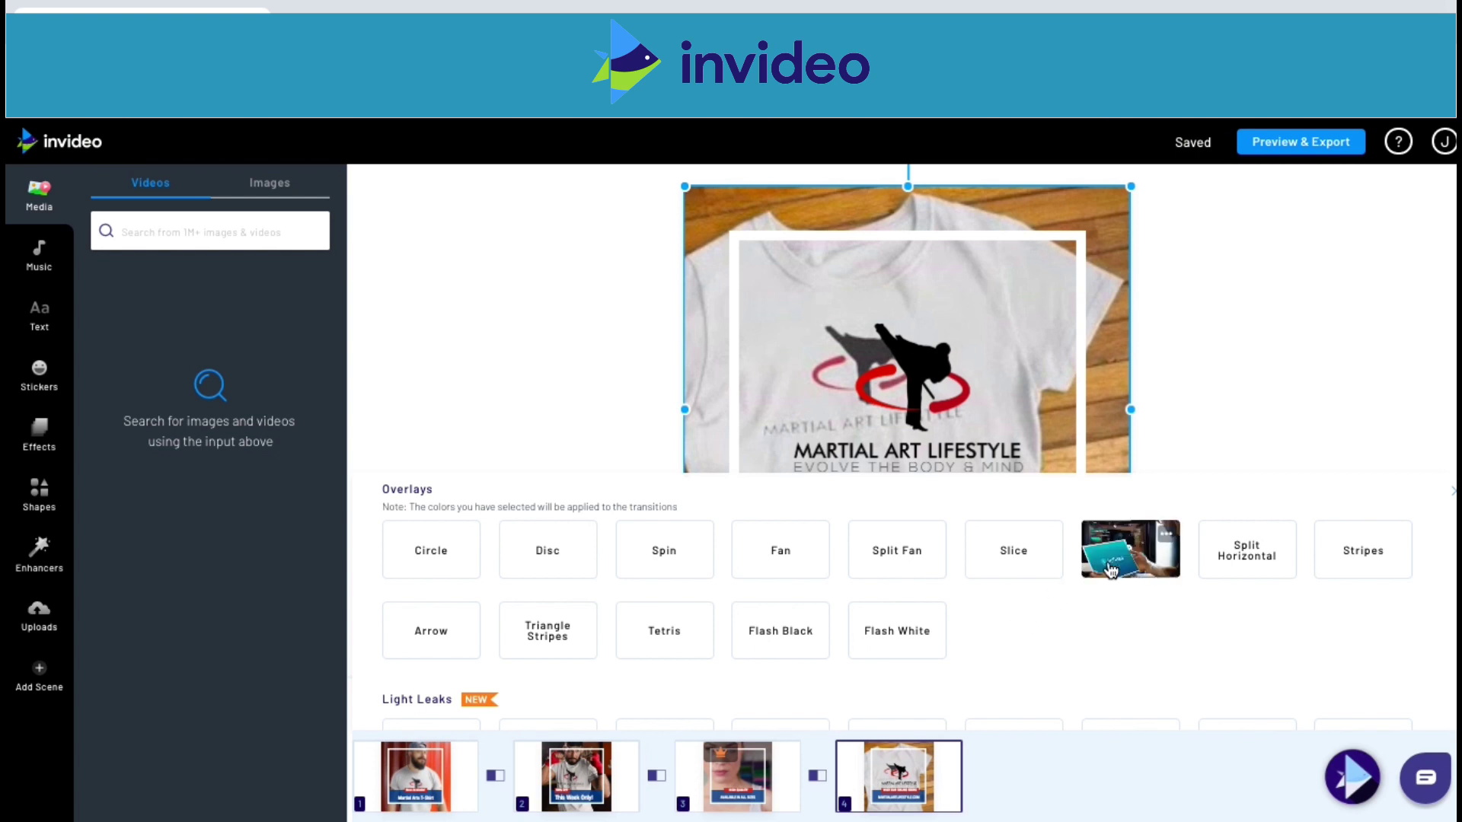
pyautogui.click(1109, 568)
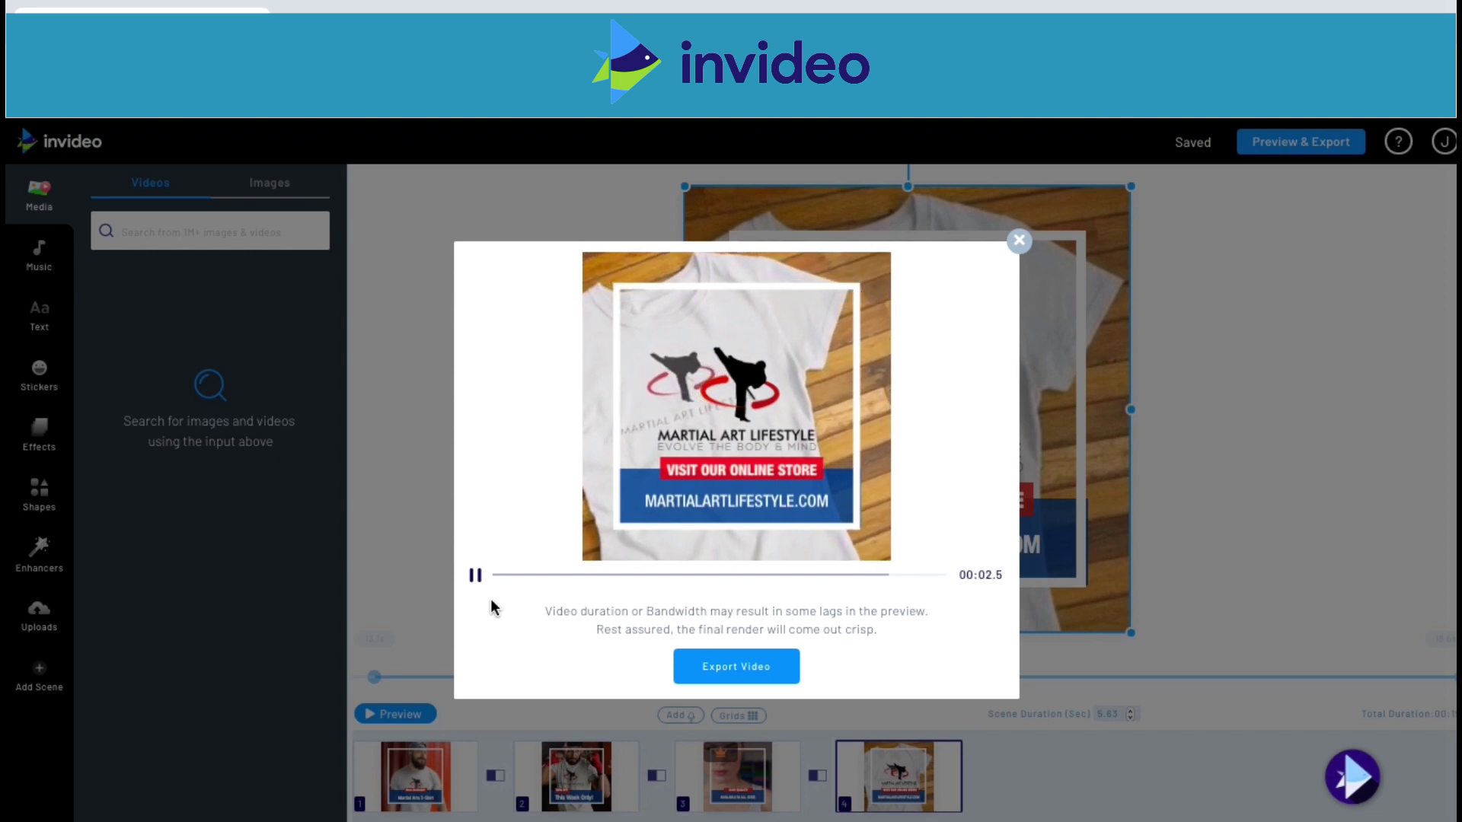
pyautogui.click(1190, 312)
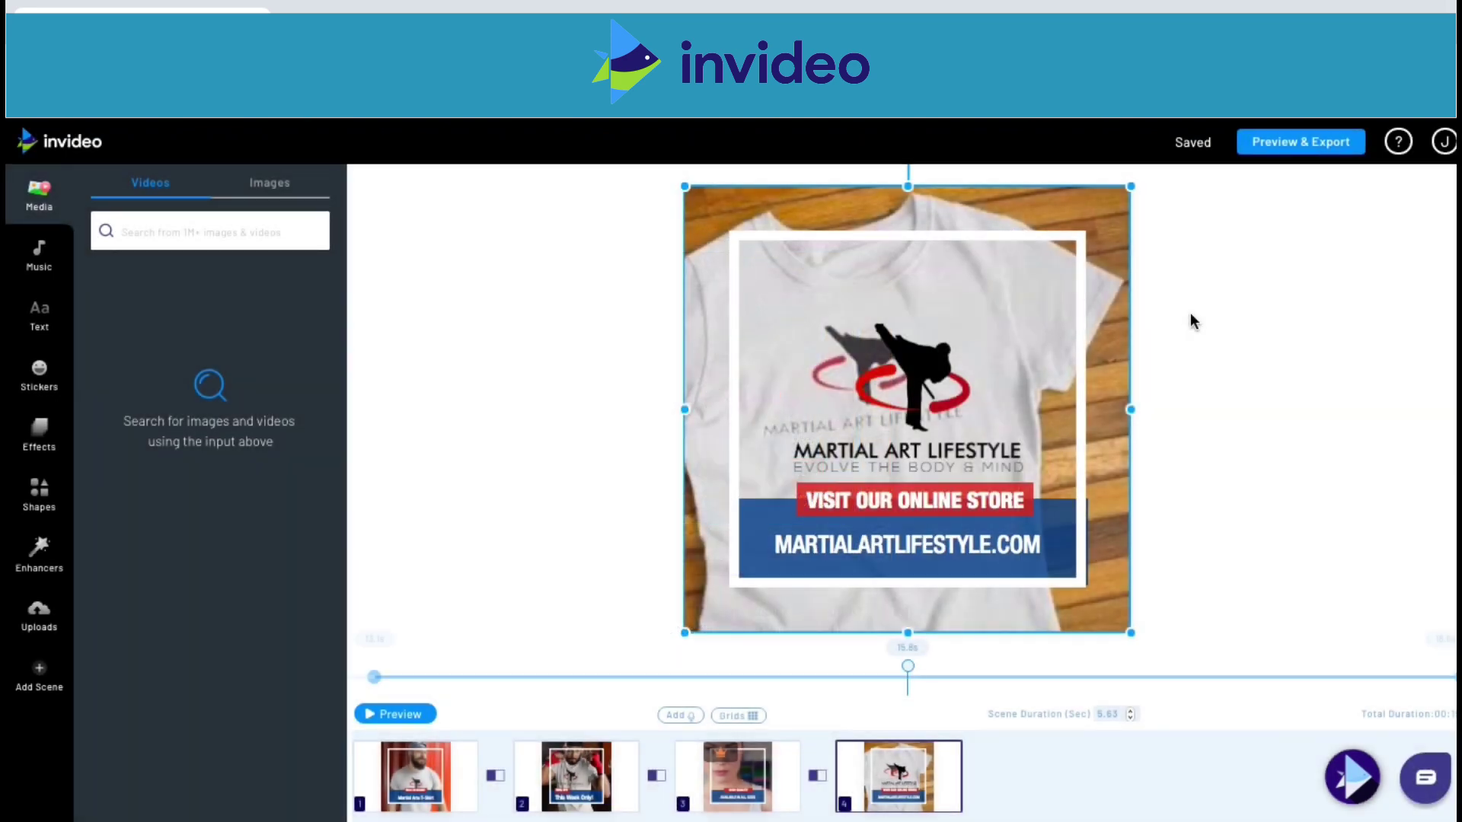
# Step: Give the fourth scene's logo a Blur In entrance animation with a 2.5-second duration, and preview the scene
pyautogui.click(945, 370)
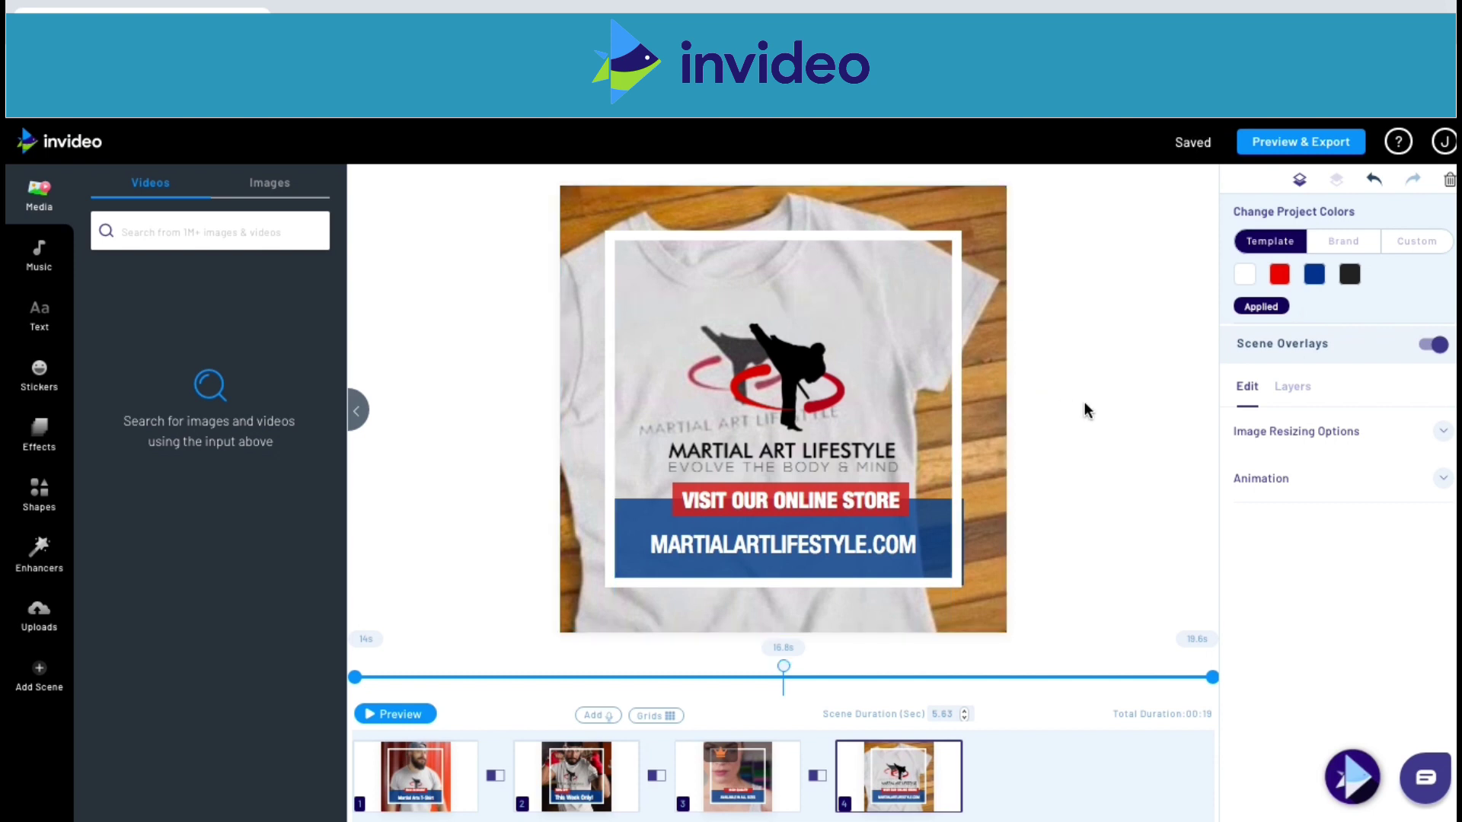
pyautogui.click(1439, 484)
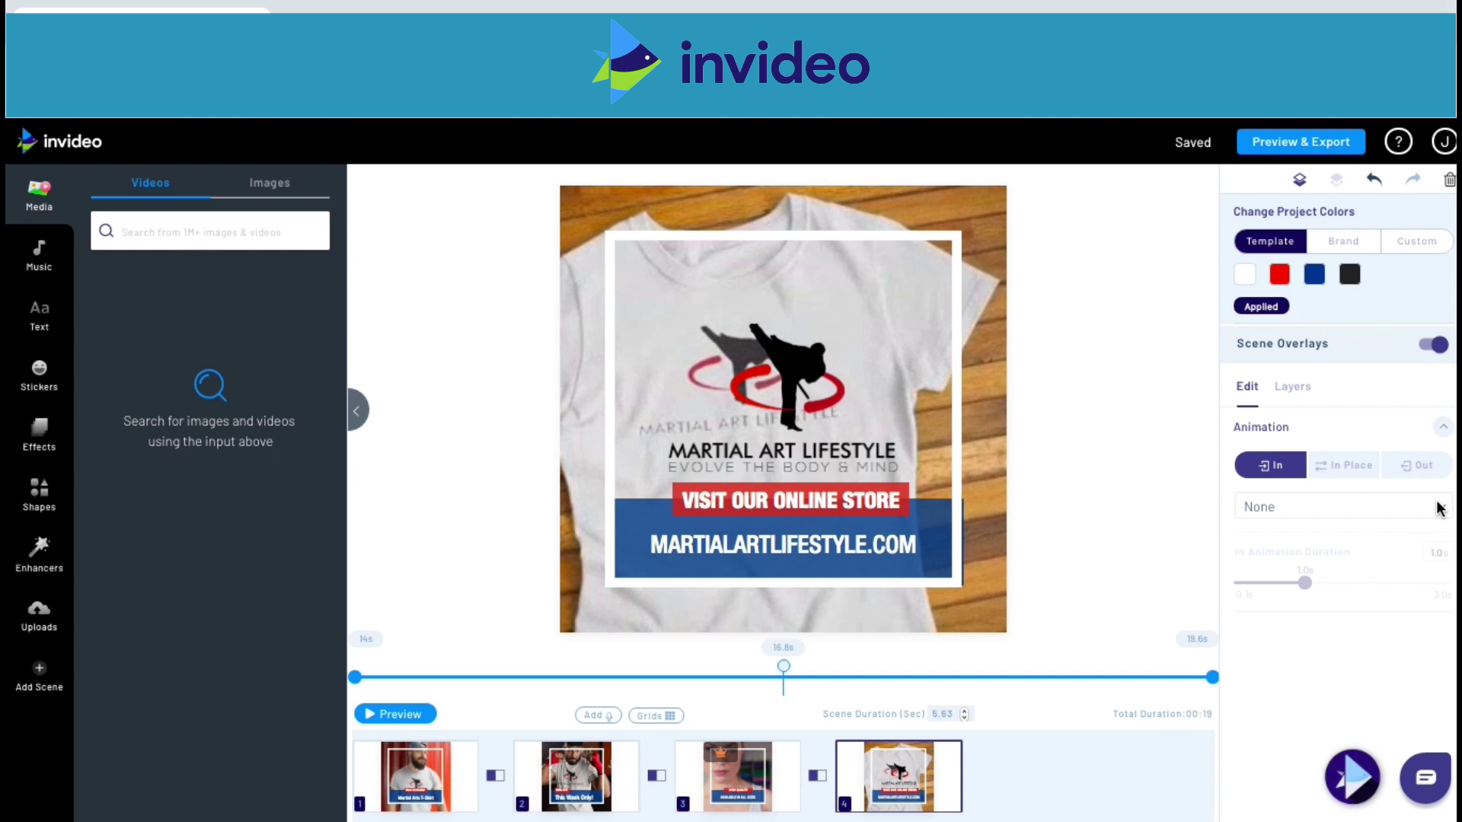
pyautogui.click(1439, 515)
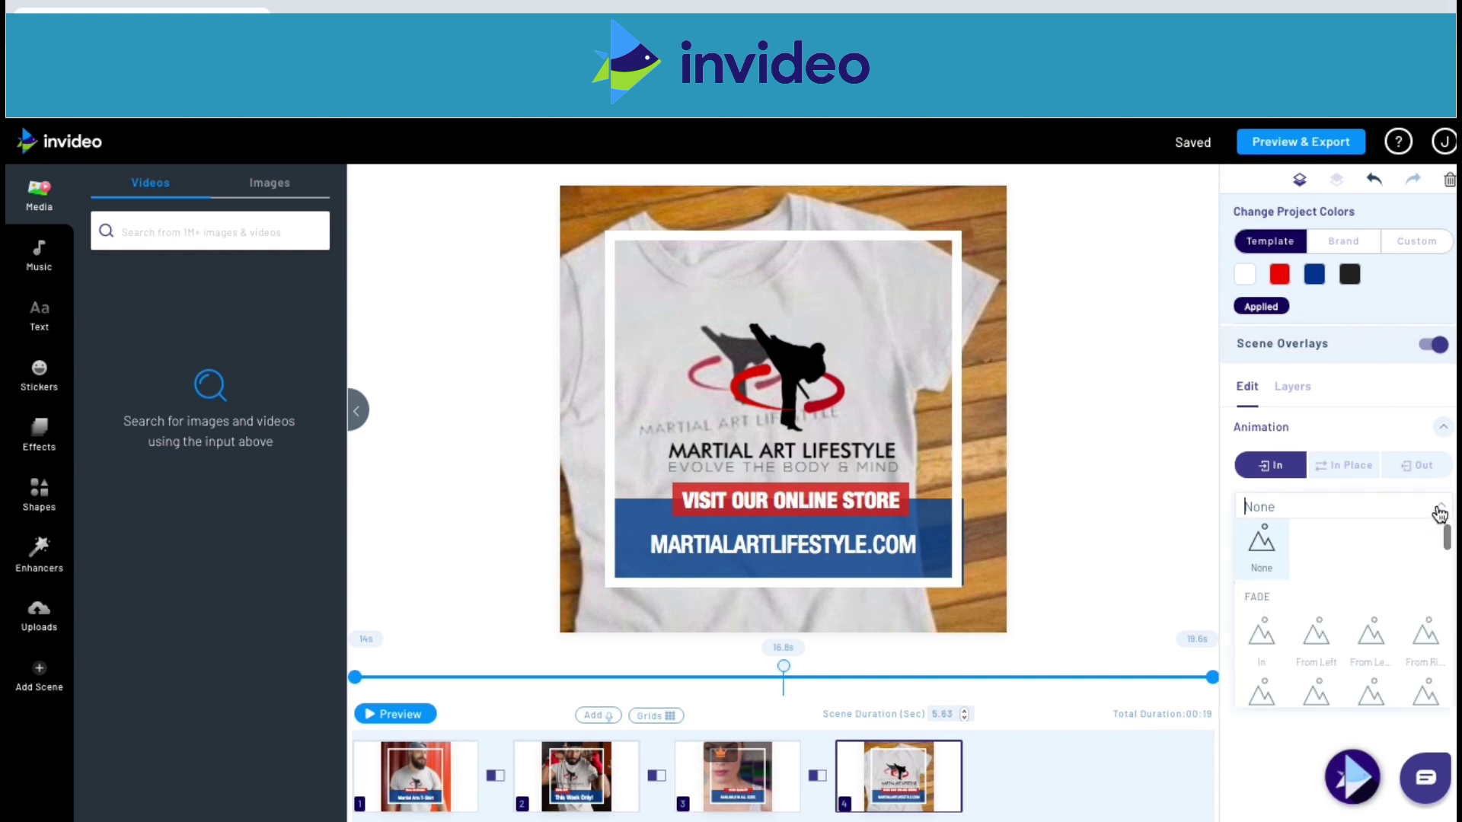
pyautogui.scroll(-2, 1406, 564)
pyautogui.scroll(-1, 1409, 572)
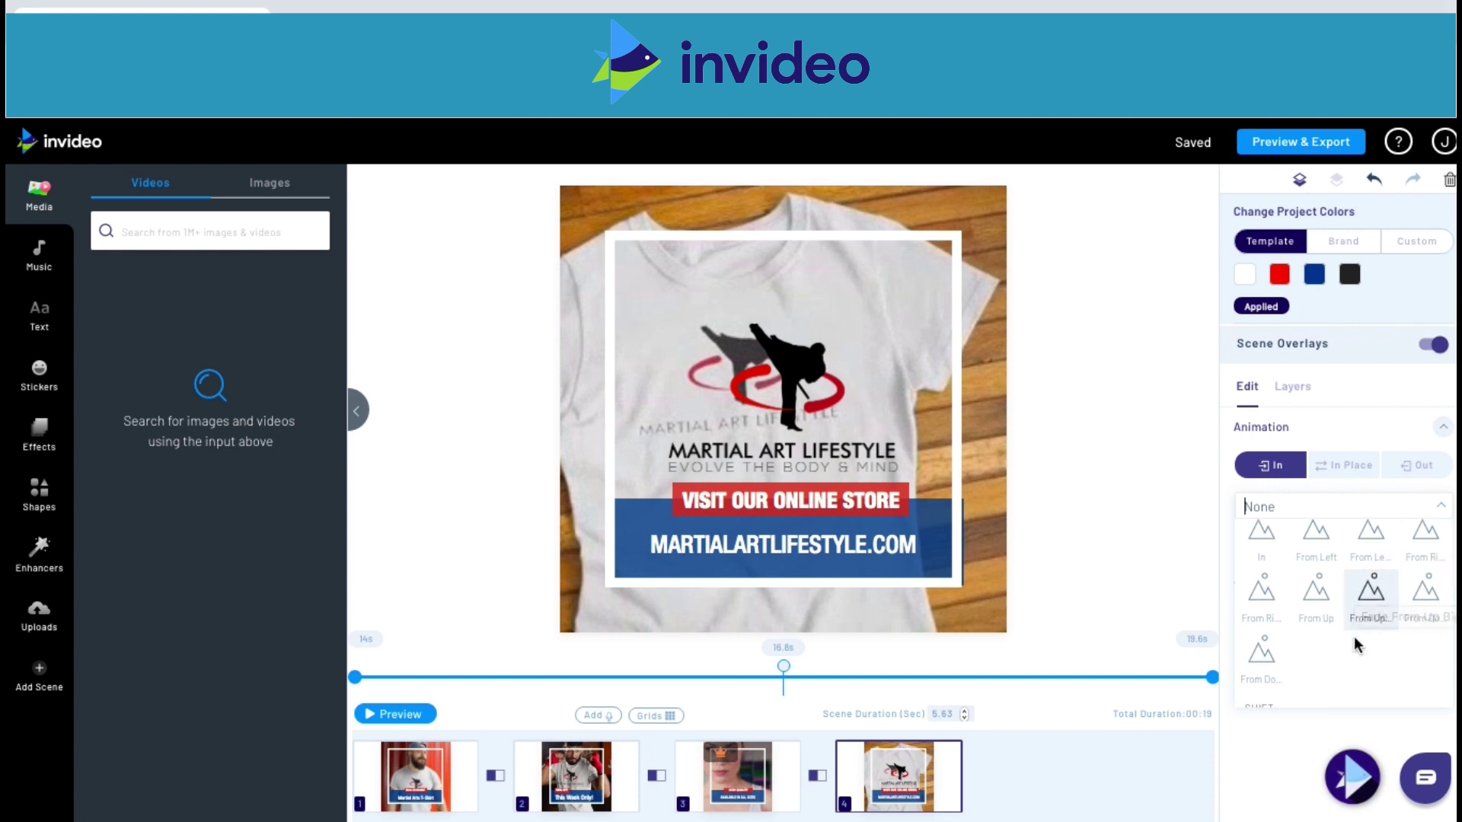
pyautogui.scroll(-2, 1340, 648)
pyautogui.scroll(-6, 1339, 647)
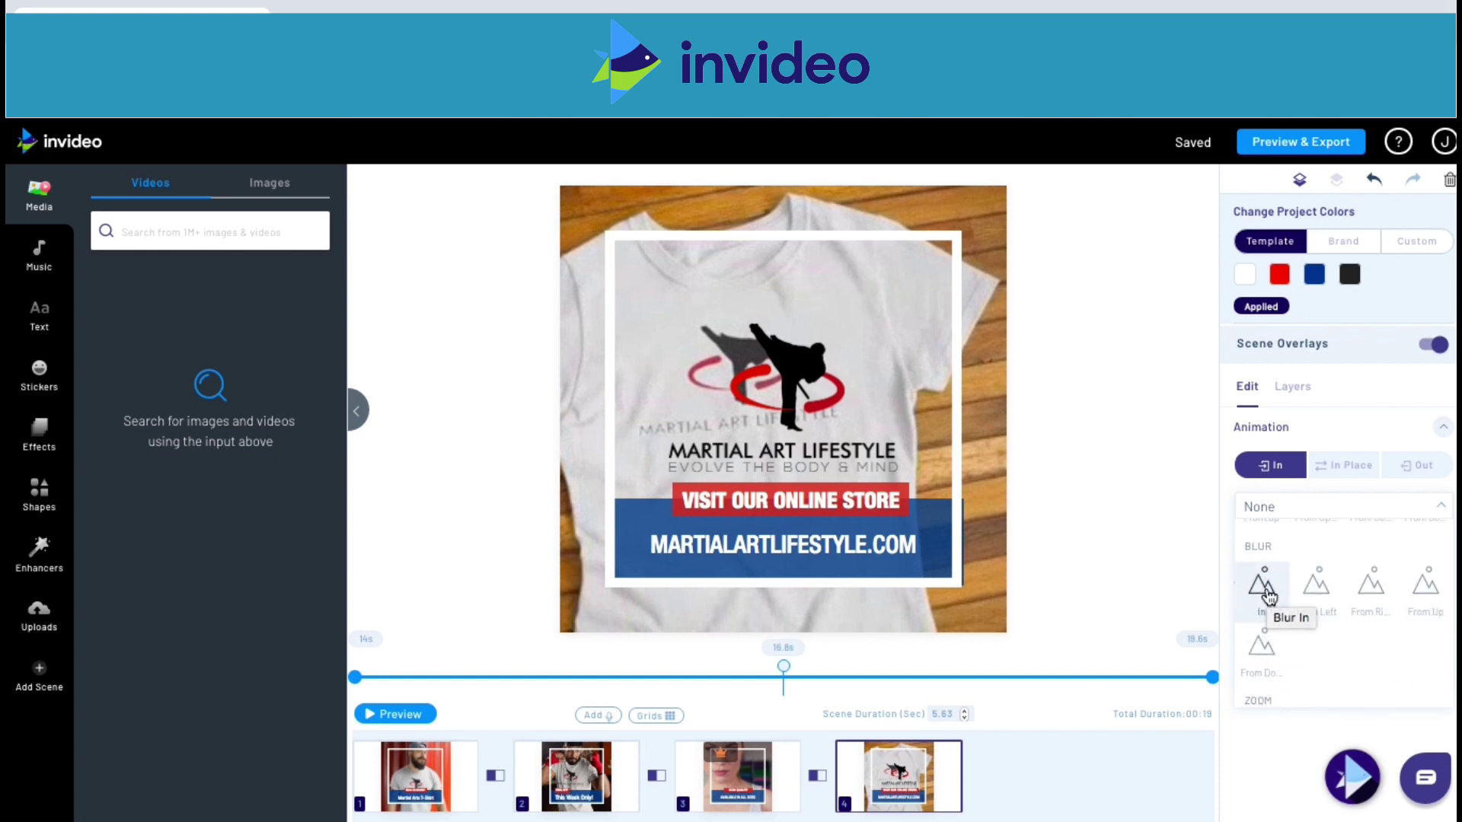
pyautogui.click(1266, 588)
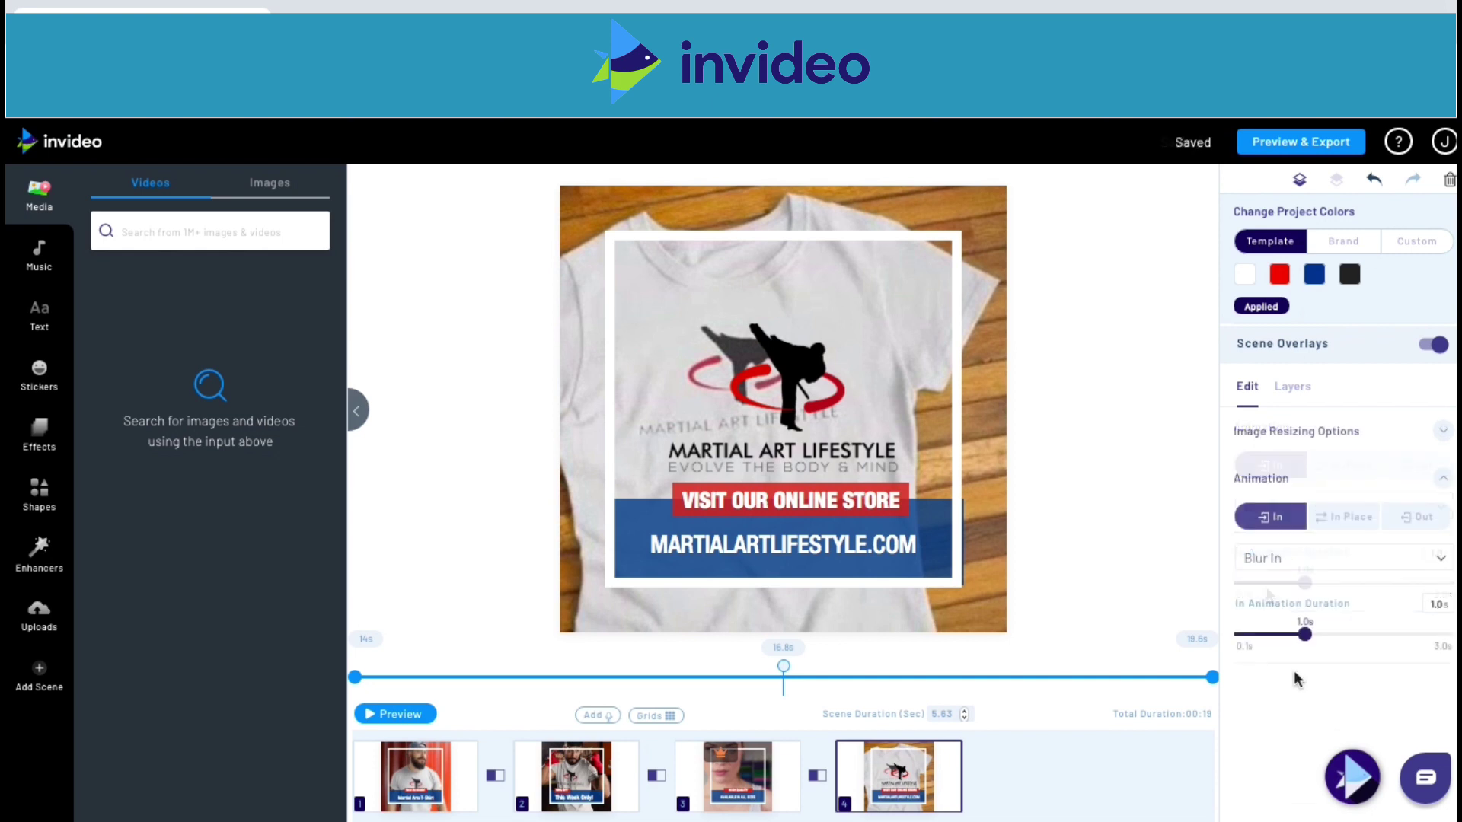
pyautogui.moveTo(1307, 644); pyautogui.dragTo(1413, 642)
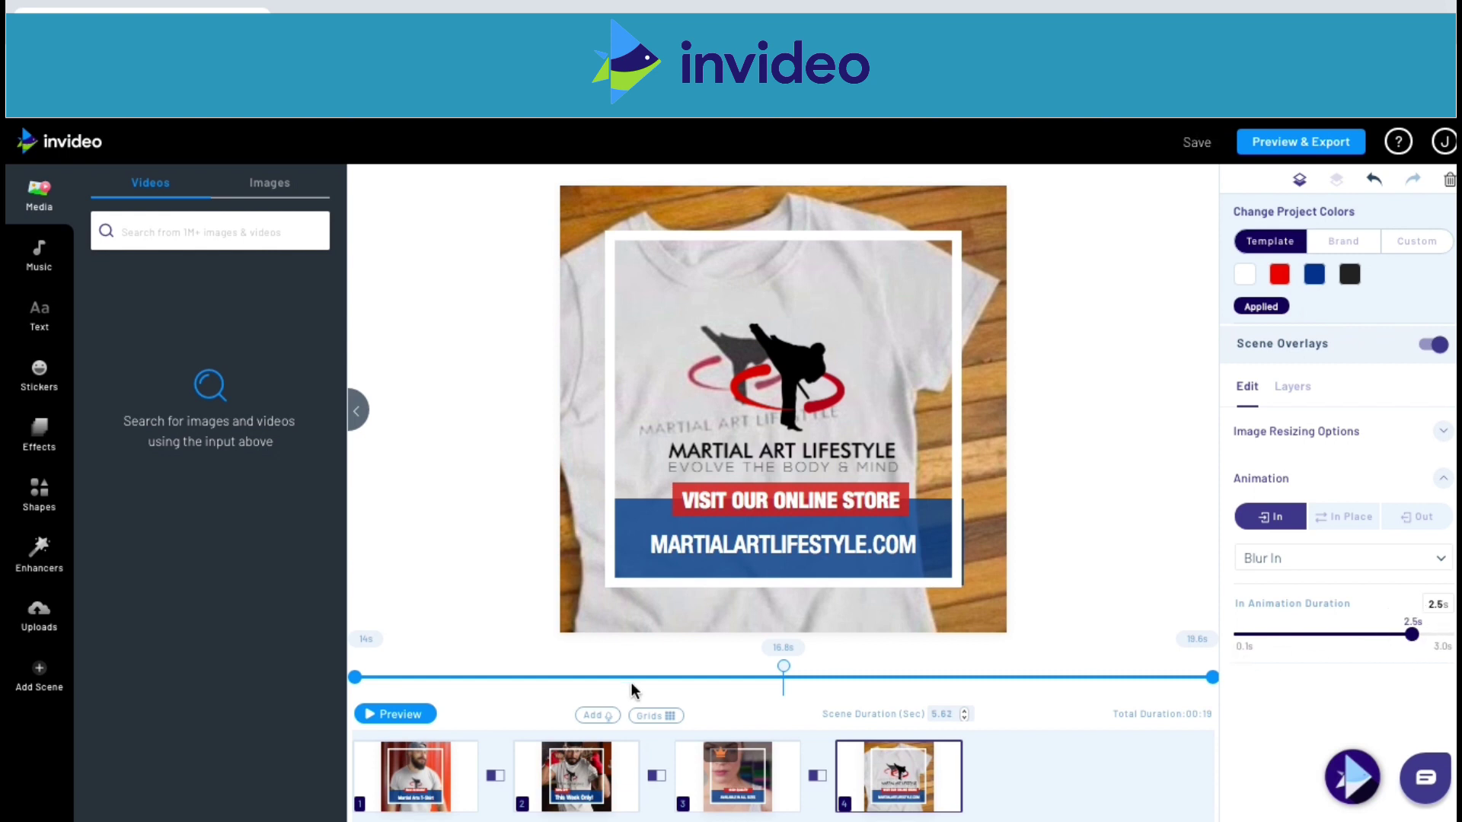
pyautogui.click(429, 717)
# Step: Try a pale yellow fill for the blue box behind MARTIALARTLIFESTYLE.COM in the fourth scene
pyautogui.click(609, 560)
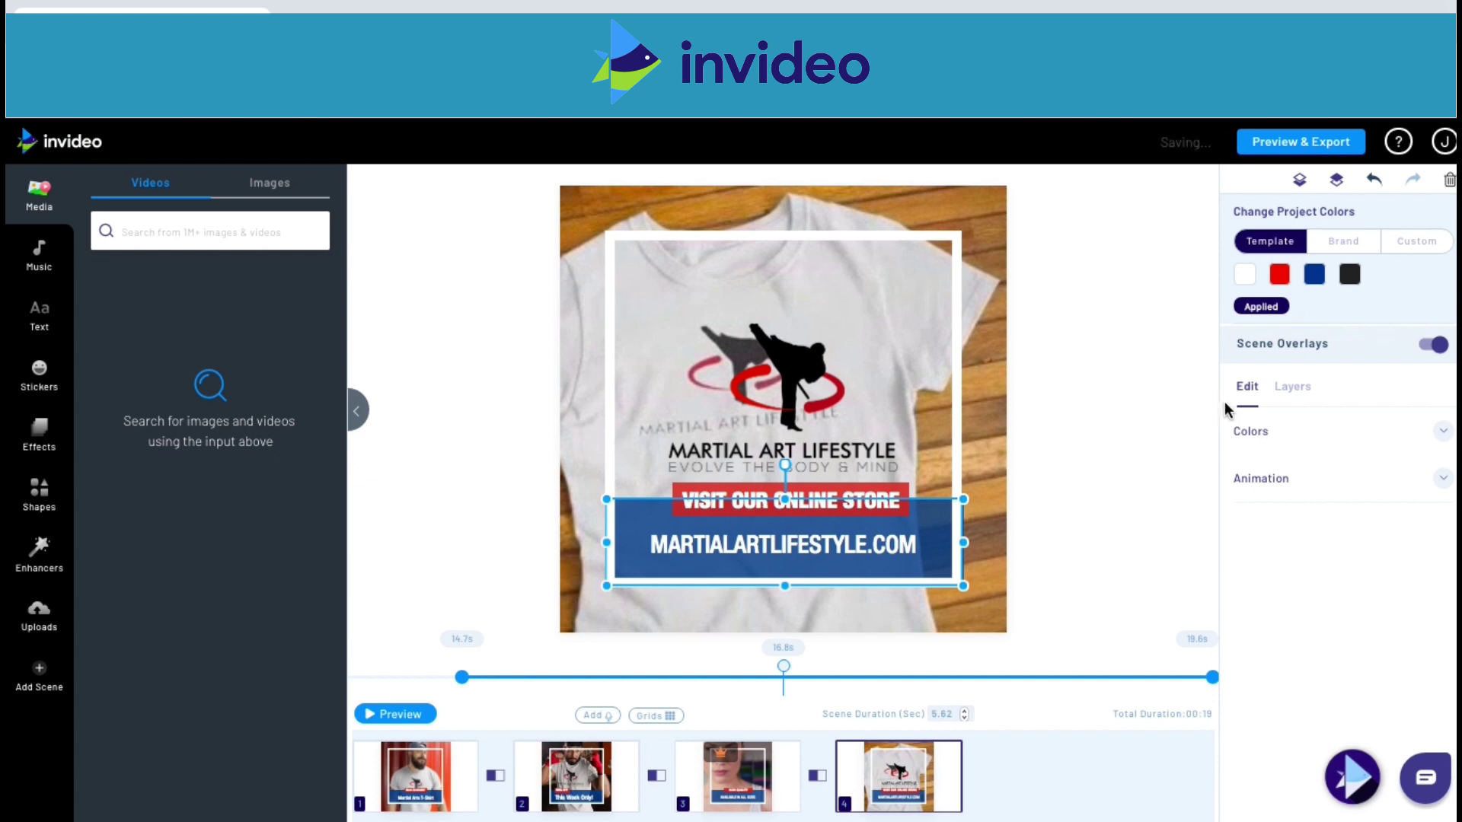
pyautogui.click(1443, 433)
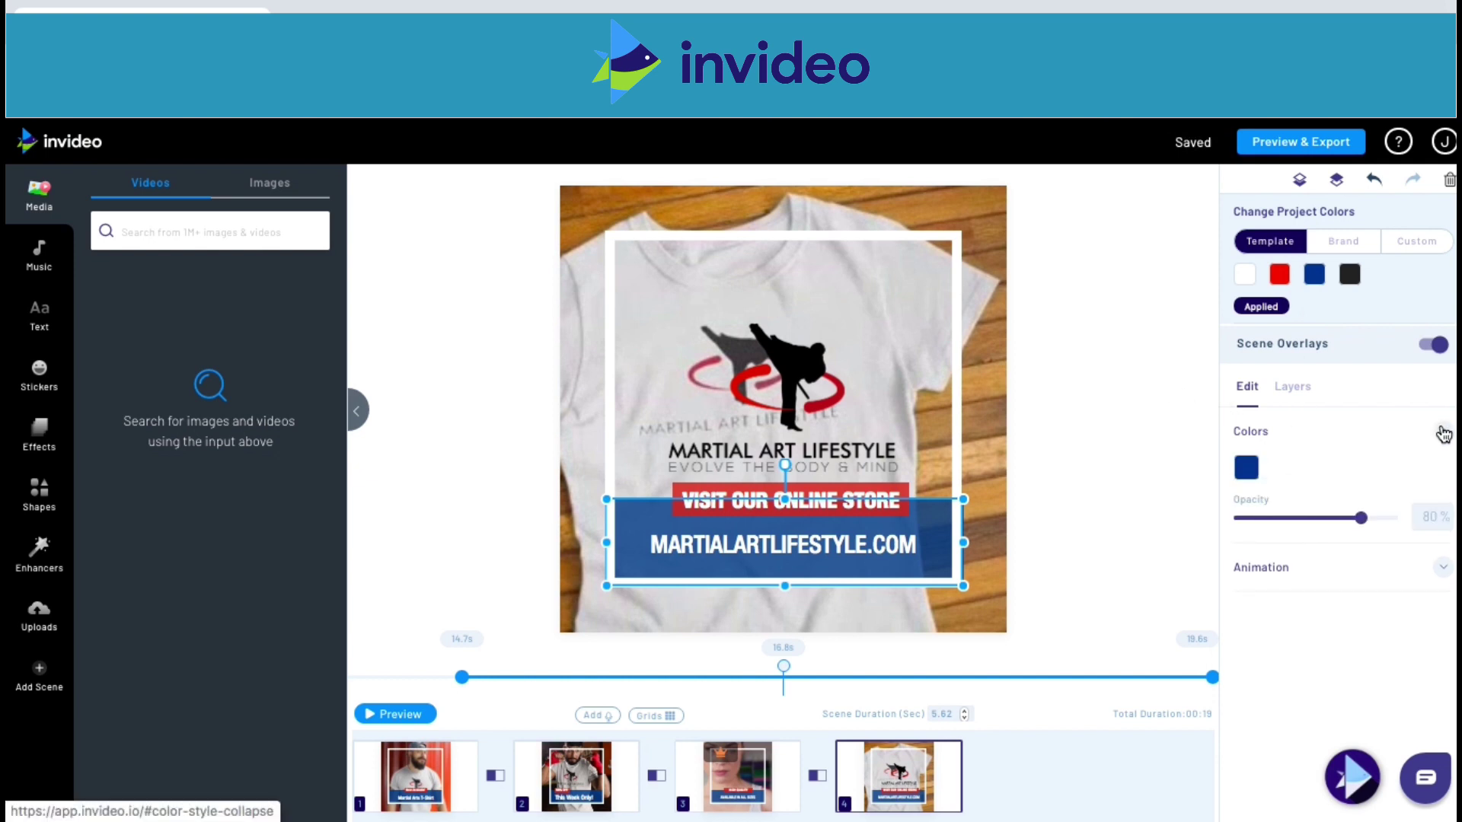
pyautogui.click(1246, 468)
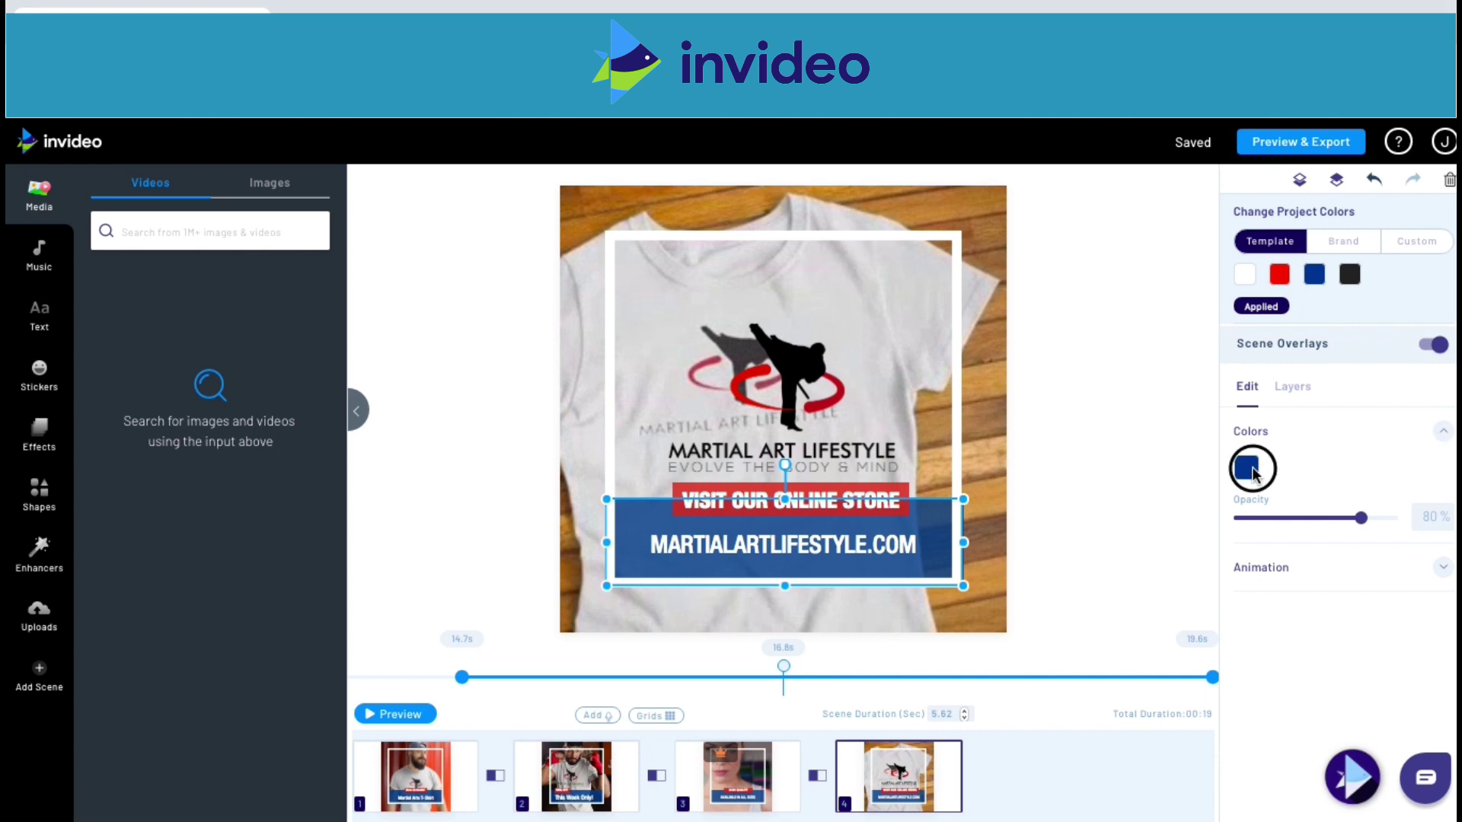
pyautogui.click(1296, 629)
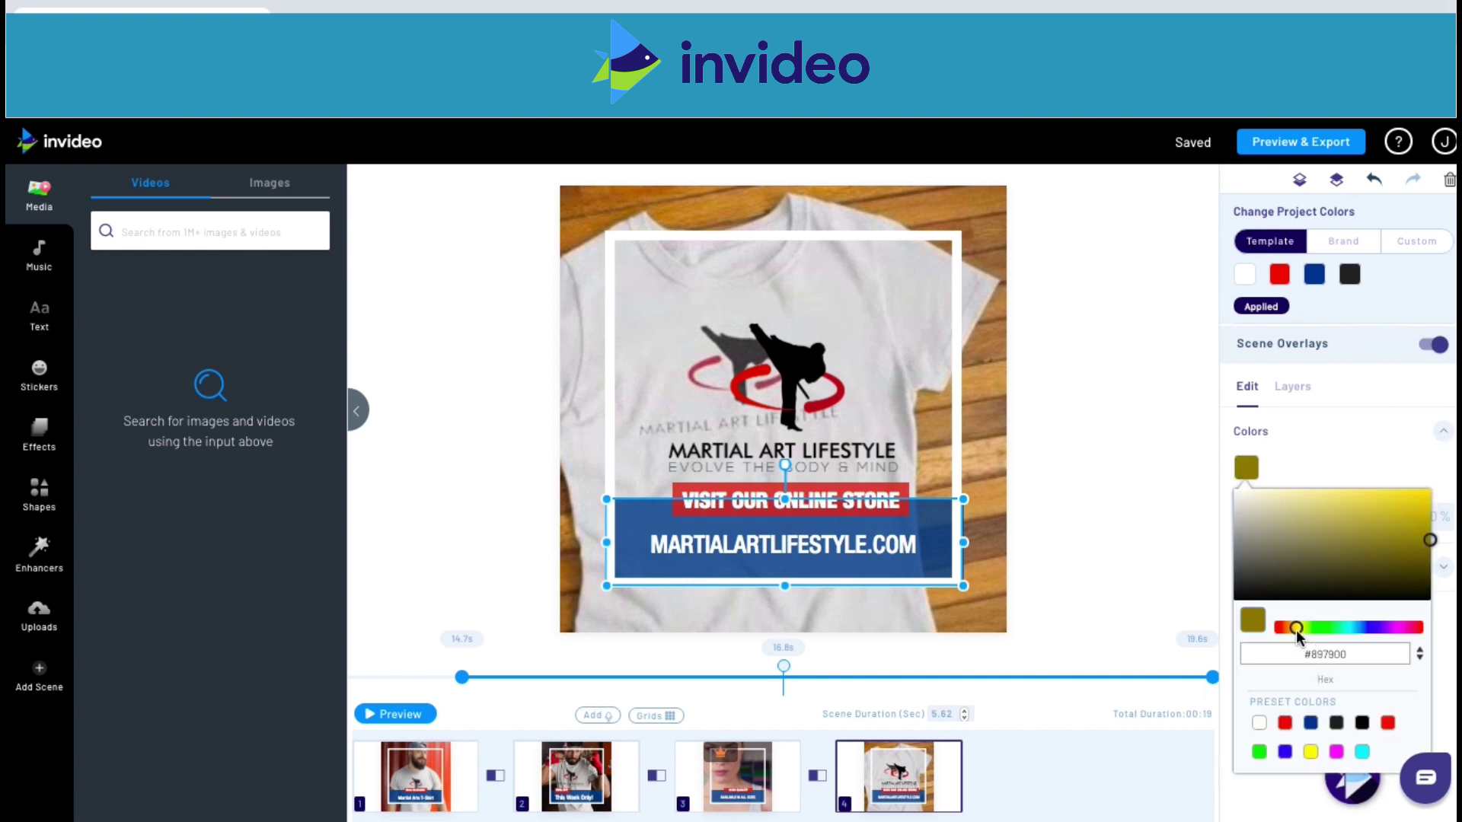
pyautogui.click(1300, 500)
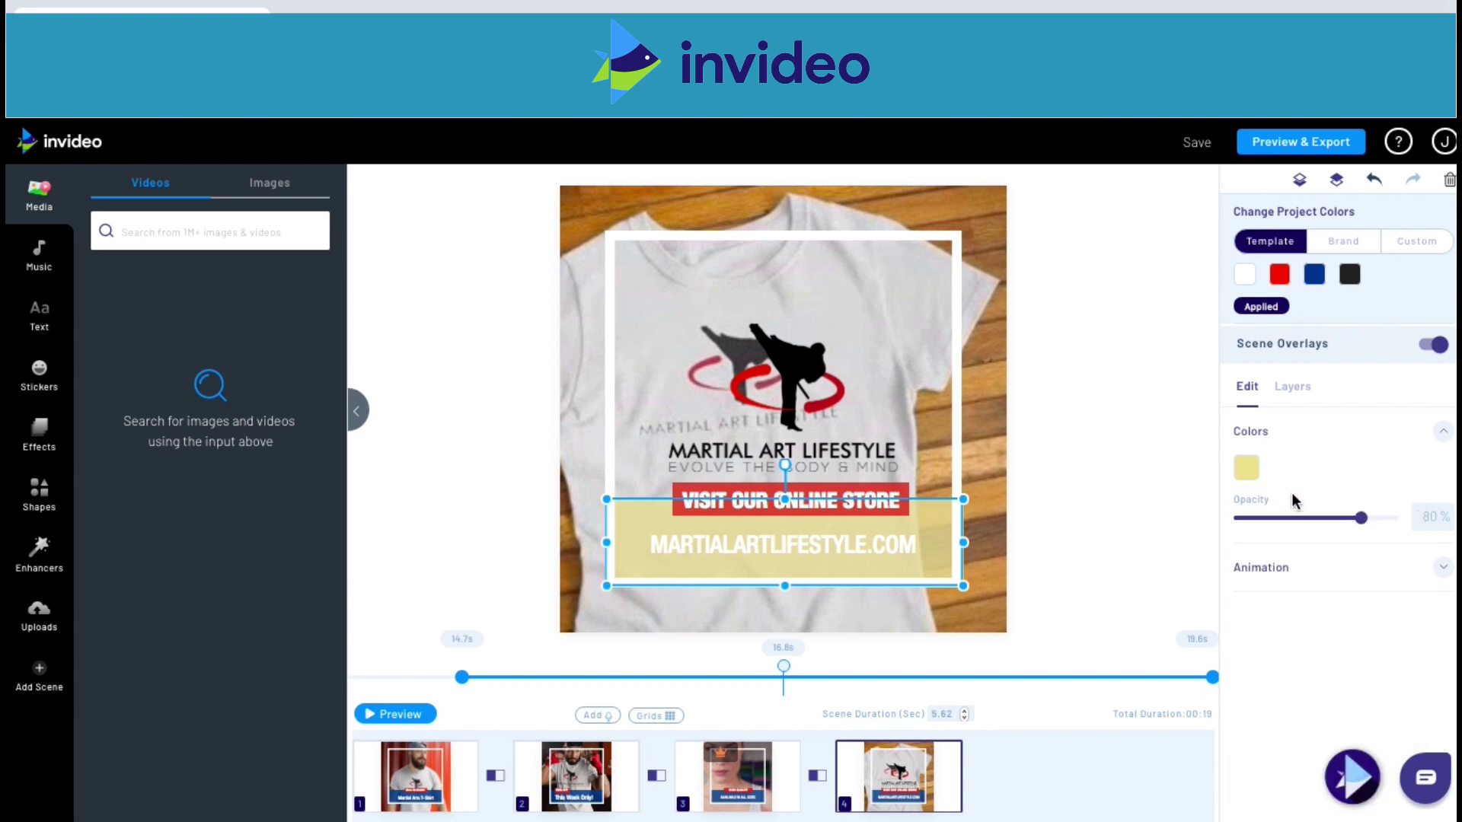
# Step: Set the fill of the box behind MARTIALARTLIFESTYLE.COM to the blue #003b89
pyautogui.click(1246, 468)
pyautogui.tripleClick(1325, 654)
pyautogui.write('#003b89')
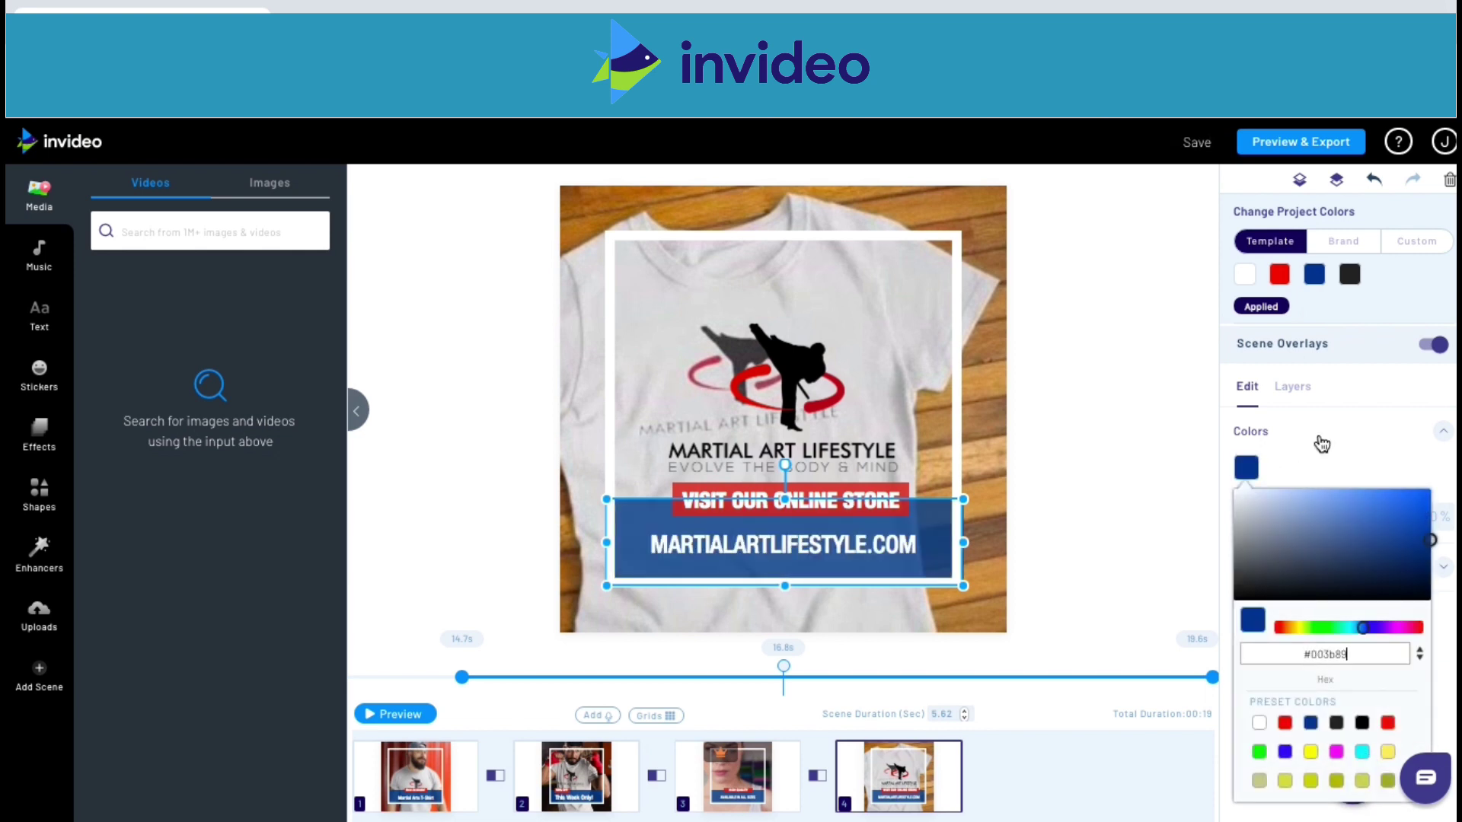
# Step: Change the text color of the fourth scene's VISIT OUR ONLINE STORE banner to the pale cream #edeedd
pyautogui.click(1292, 386)
pyautogui.click(868, 495)
pyautogui.doubleClick(866, 497)
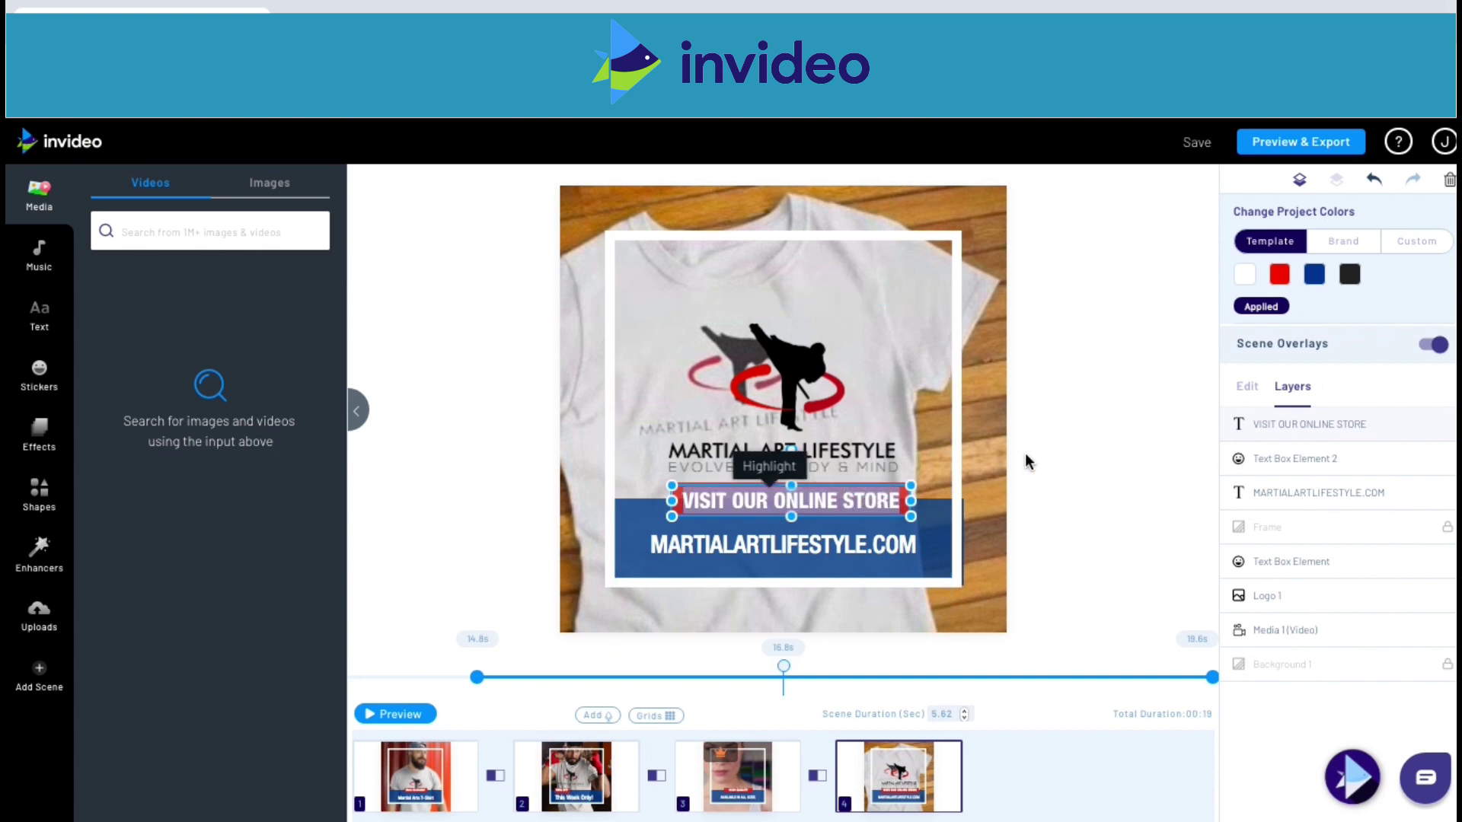
pyautogui.click(1253, 388)
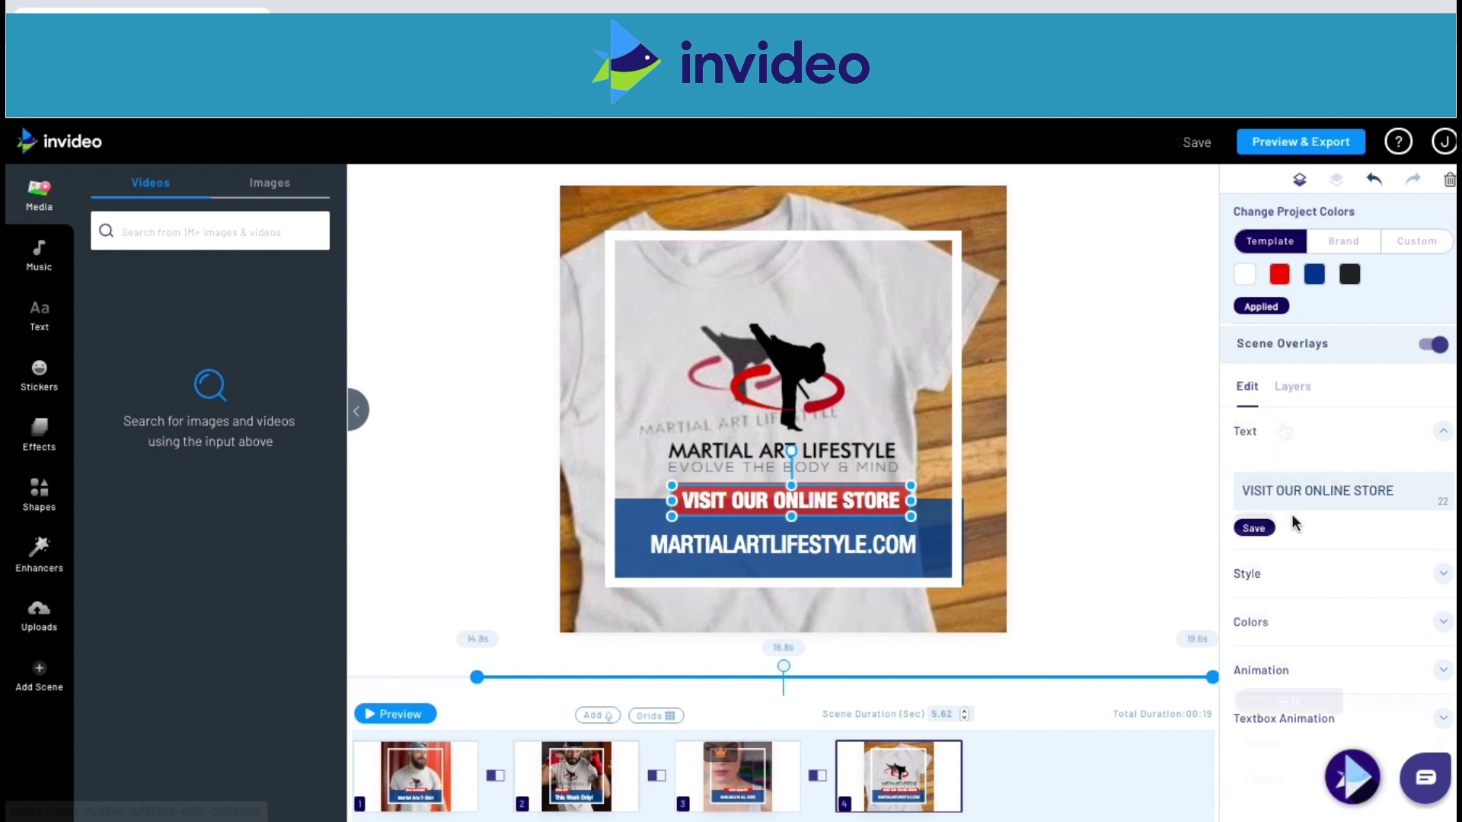
pyautogui.click(1311, 632)
pyautogui.scroll(-3, 1286, 556)
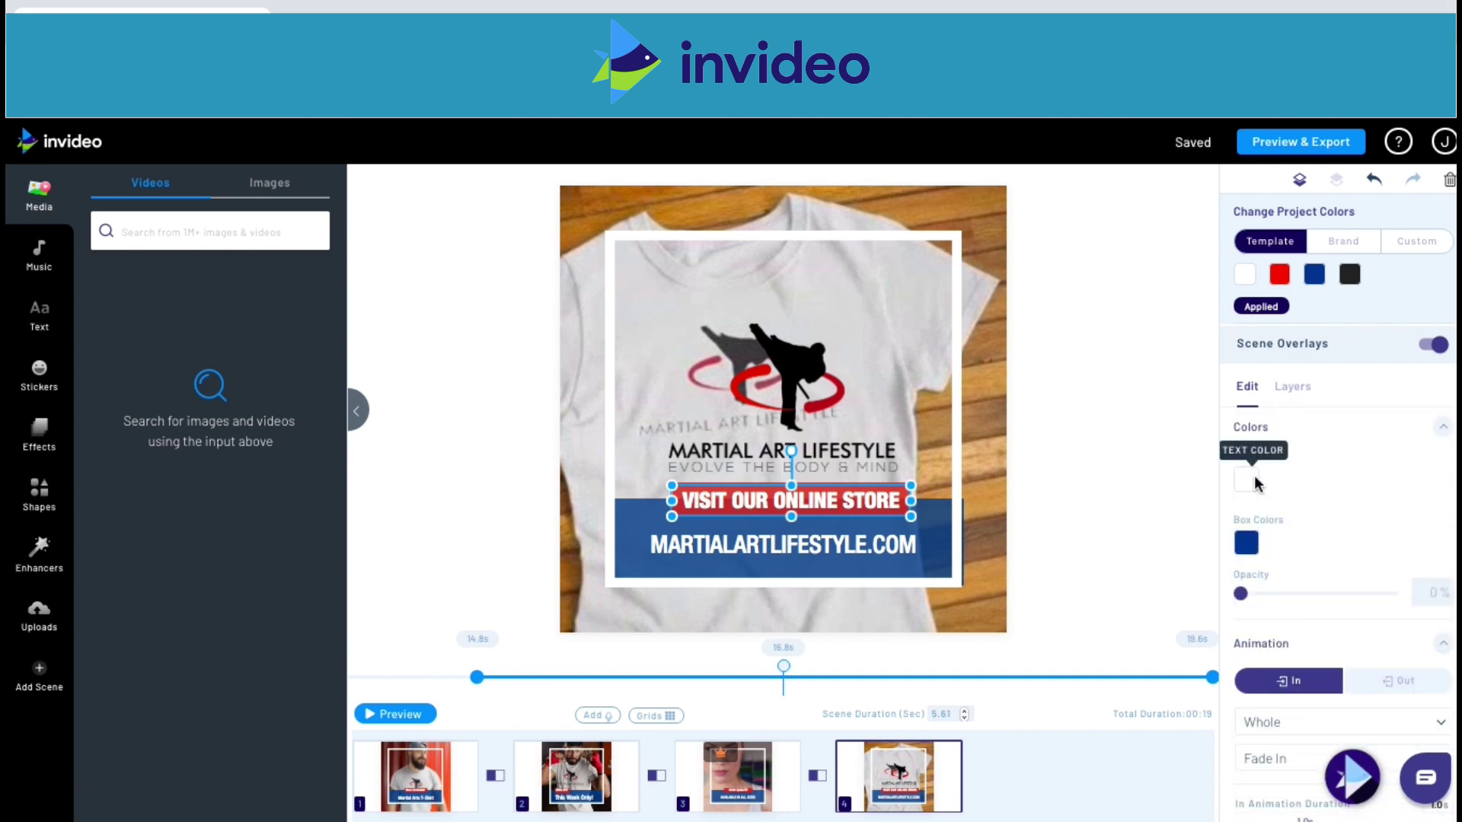
pyautogui.click(1253, 477)
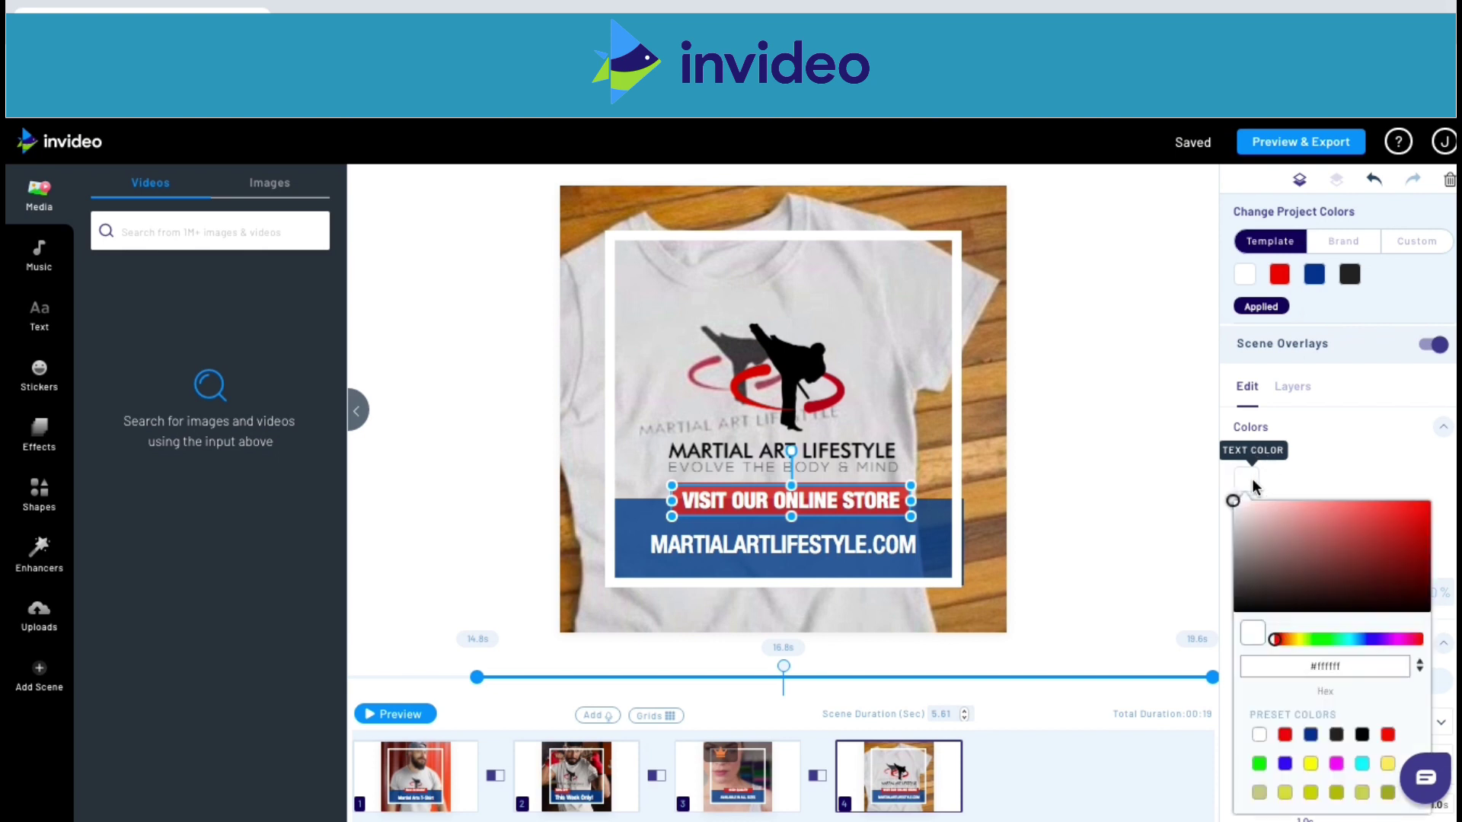
pyautogui.click(1299, 640)
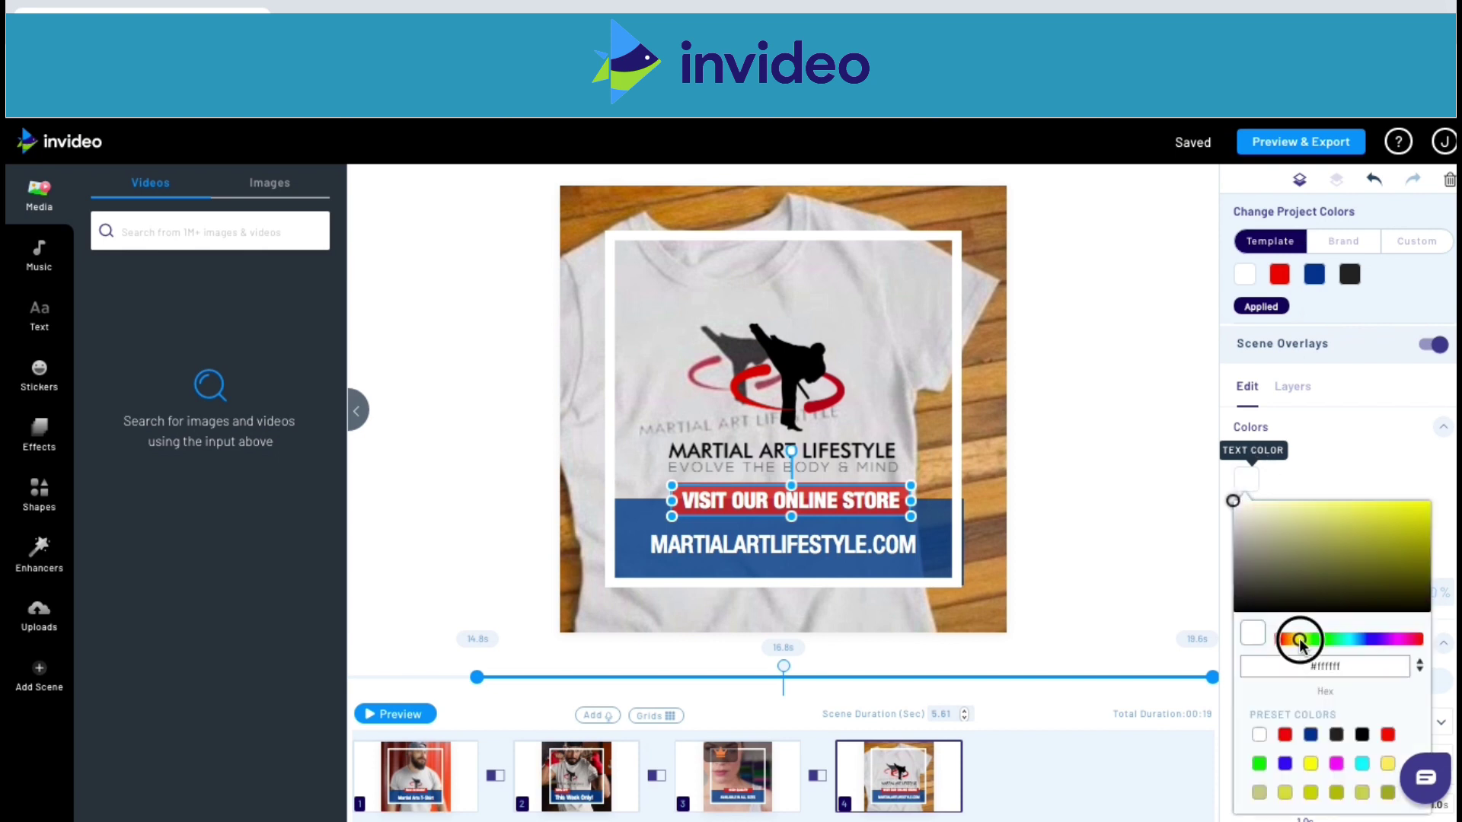
pyautogui.click(1246, 506)
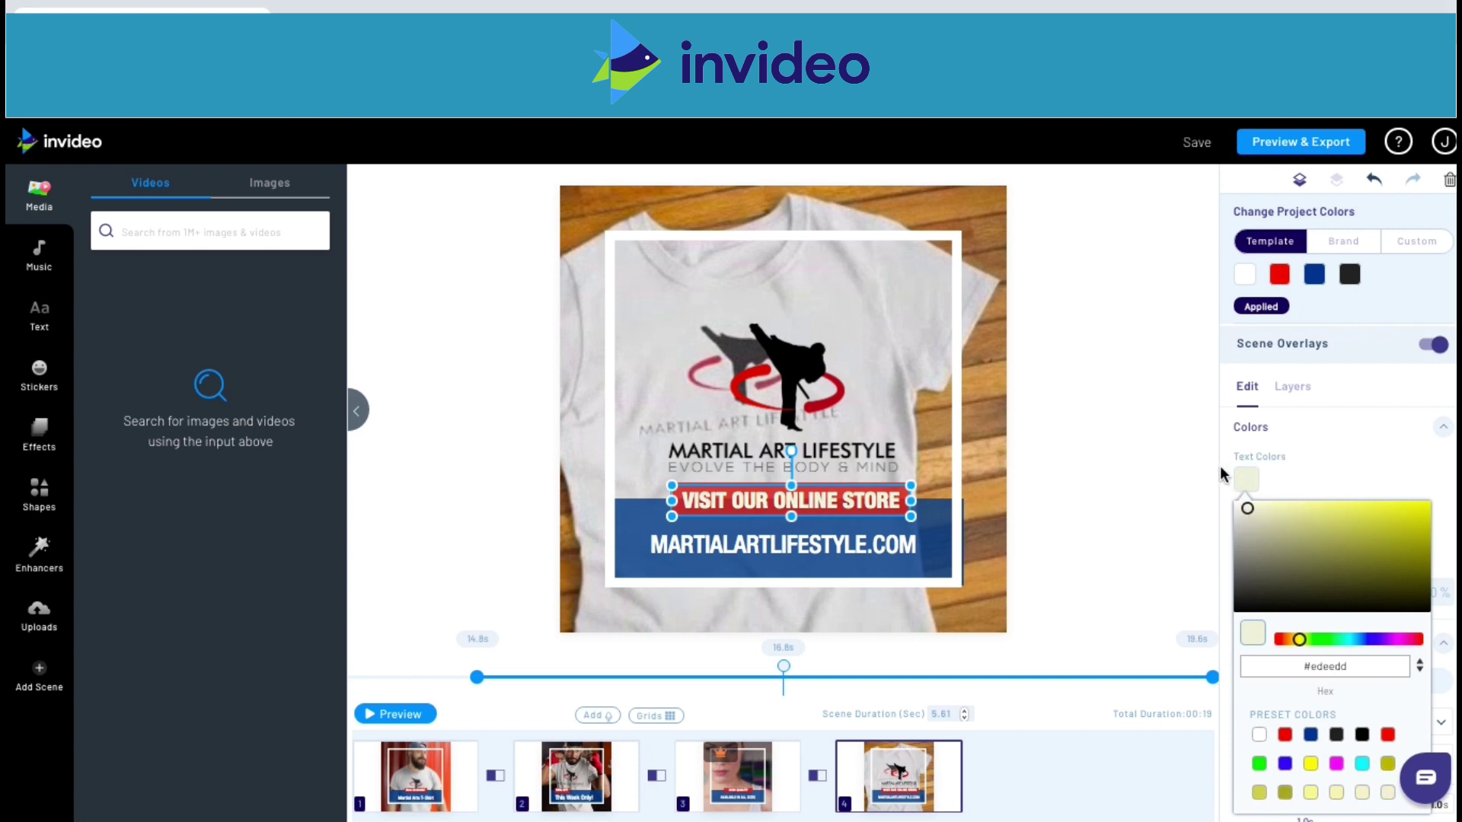
# Step: Deselect the banner text, play the fourth scene's preview and return to editing
pyautogui.click(1150, 485)
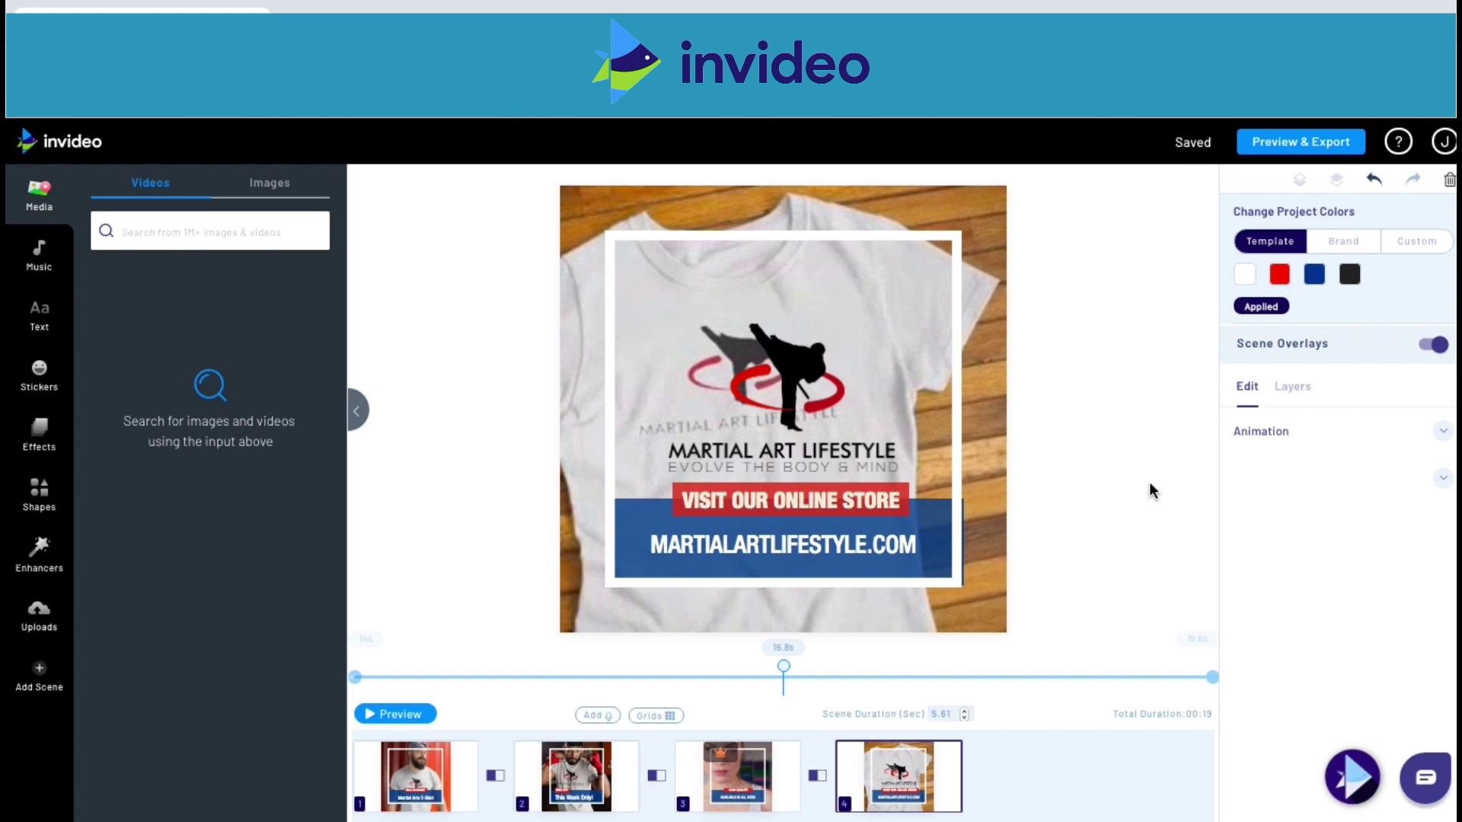
pyautogui.press('space')
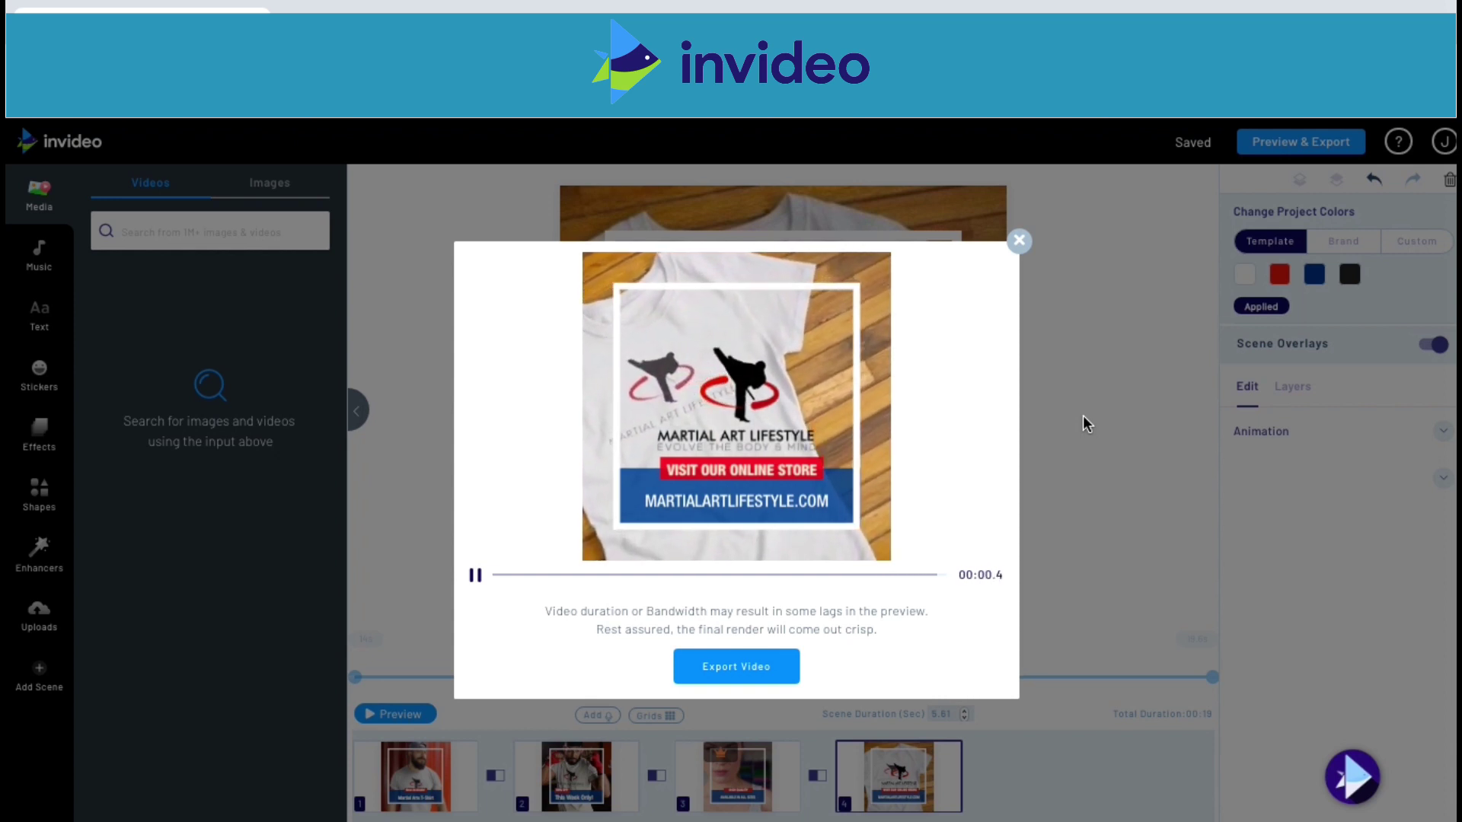
pyautogui.click(1019, 240)
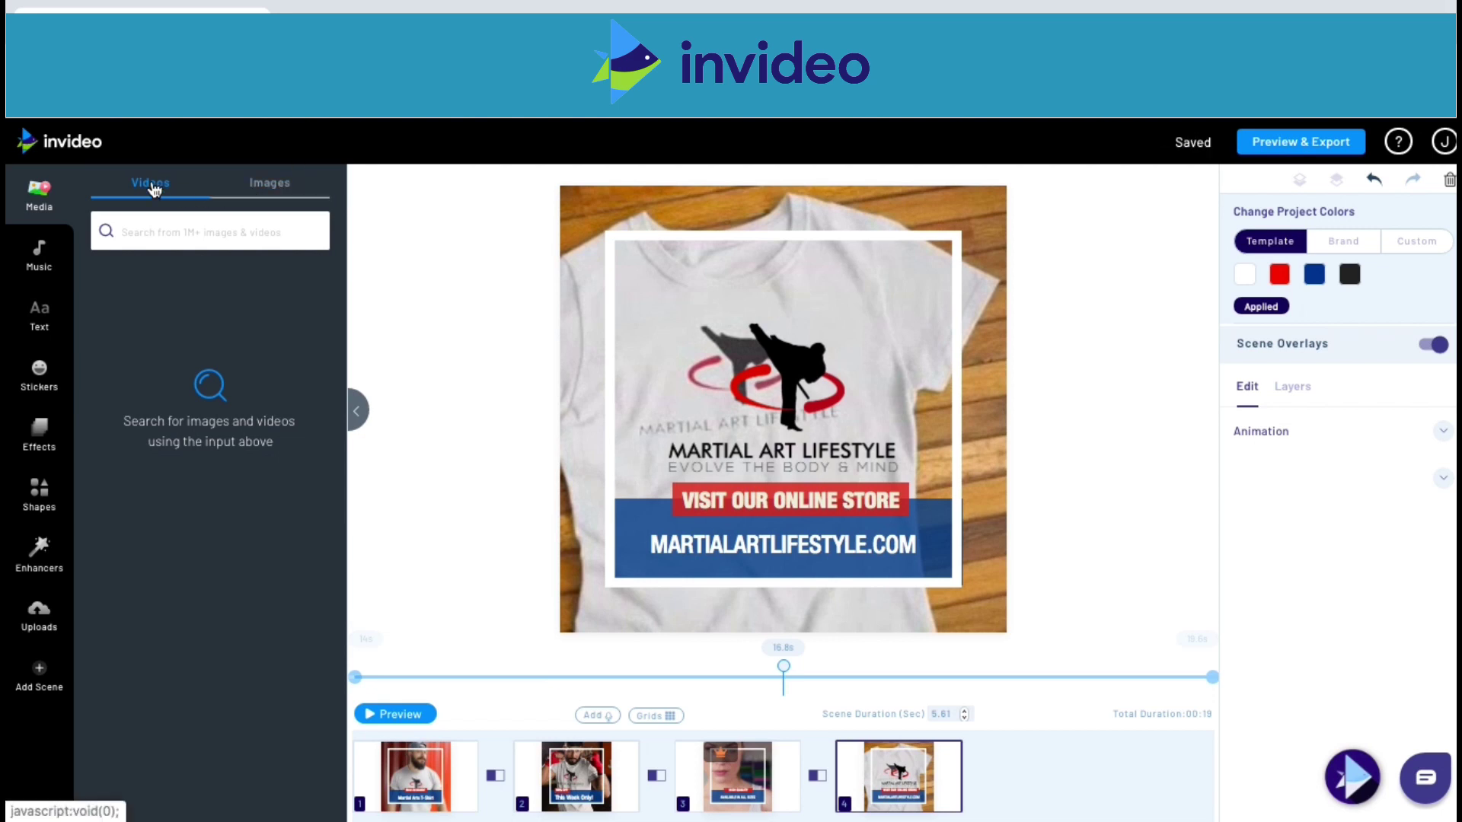
# Step: Open the music library and listen to the start of the selected track, Beartooth_Strangleheart.mp3
pyautogui.click(42, 257)
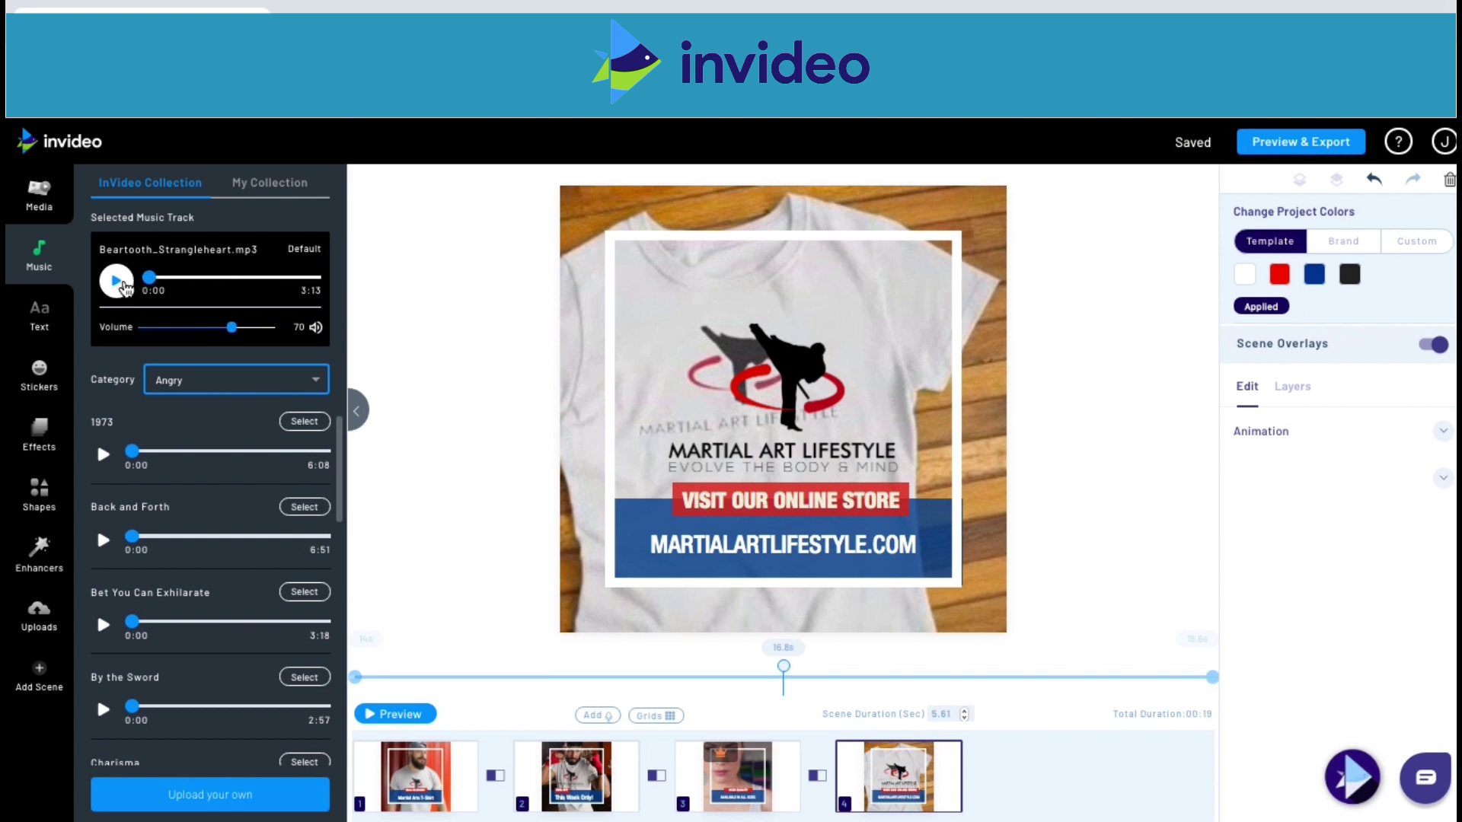
pyautogui.click(121, 284)
pyautogui.click(123, 287)
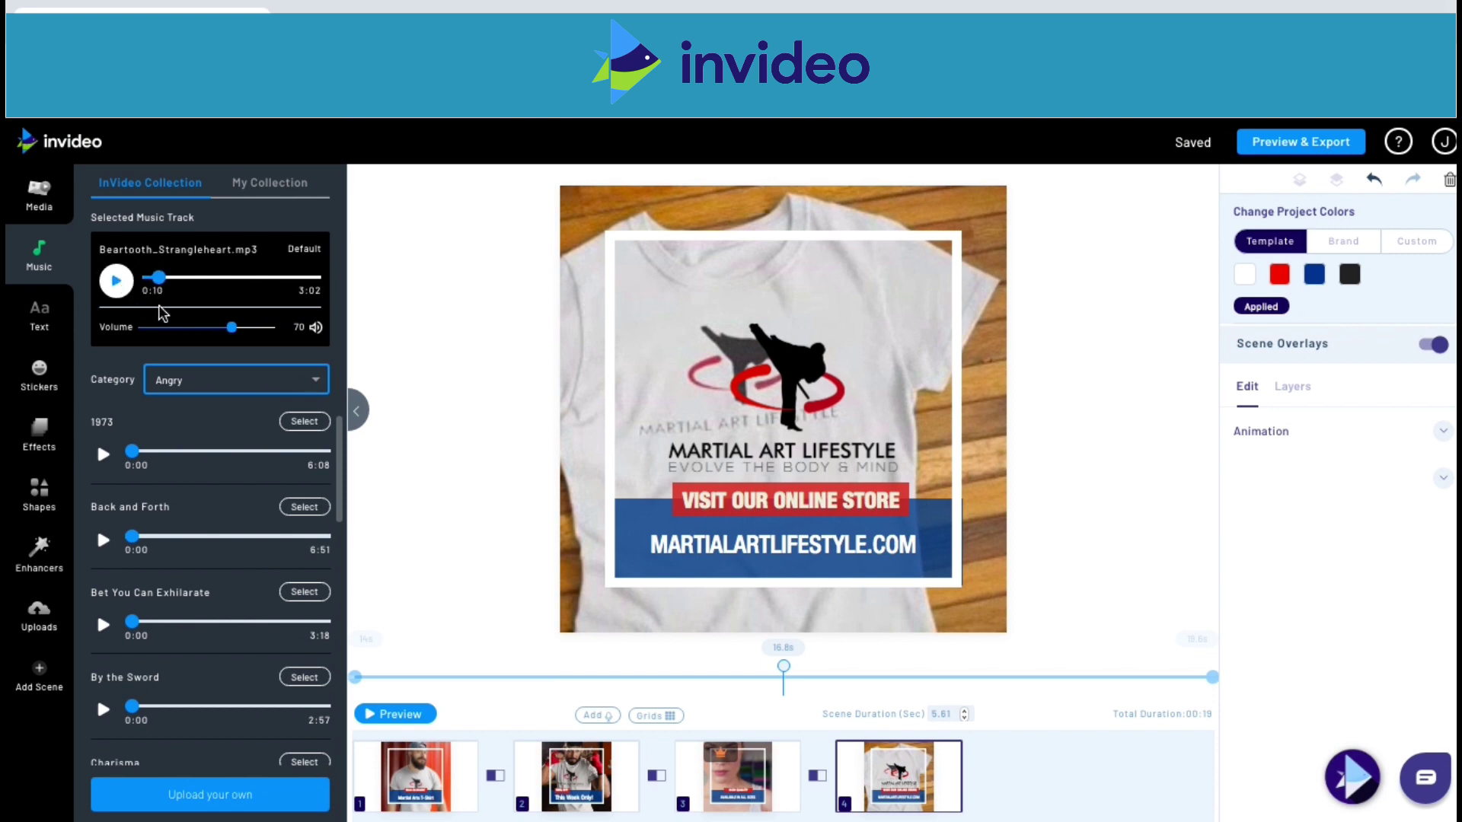
# Step: Browse the music categories, choose Bright, and sample the tracks A Walk in the Park and Bovi
pyautogui.click(208, 380)
pyautogui.scroll(-3, 229, 449)
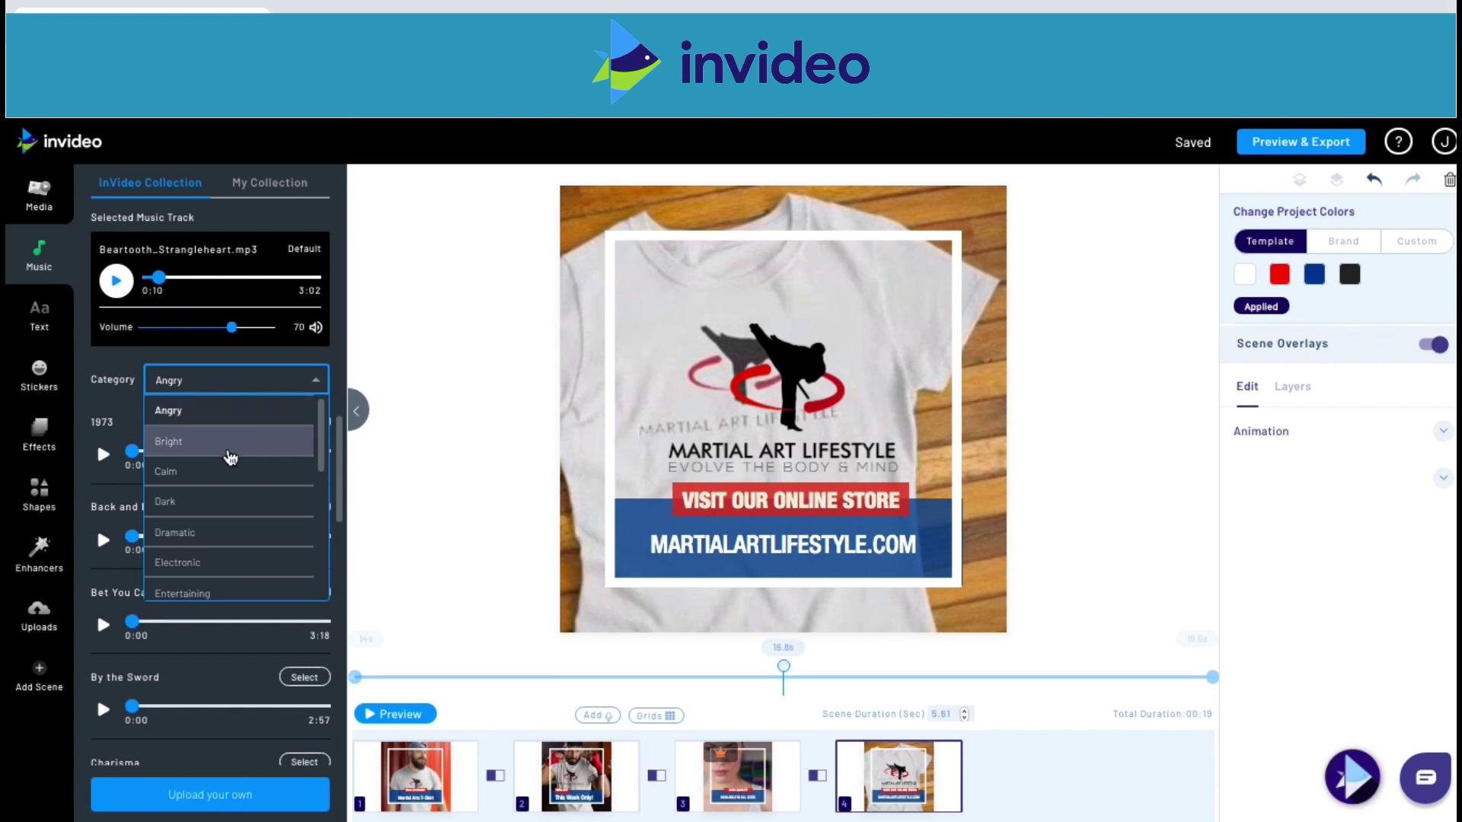
pyautogui.scroll(-4, 230, 457)
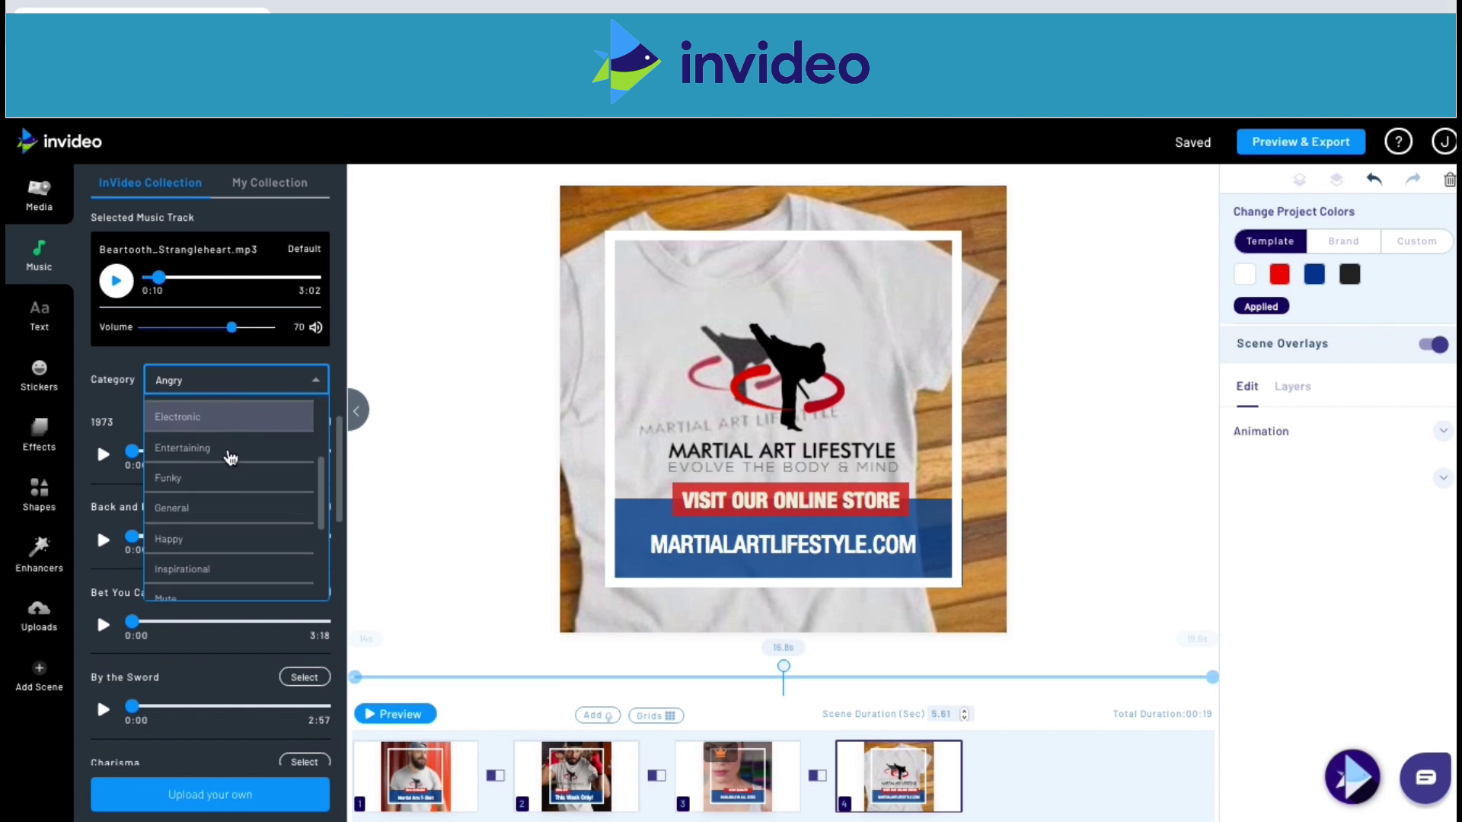
pyautogui.scroll(-2, 231, 457)
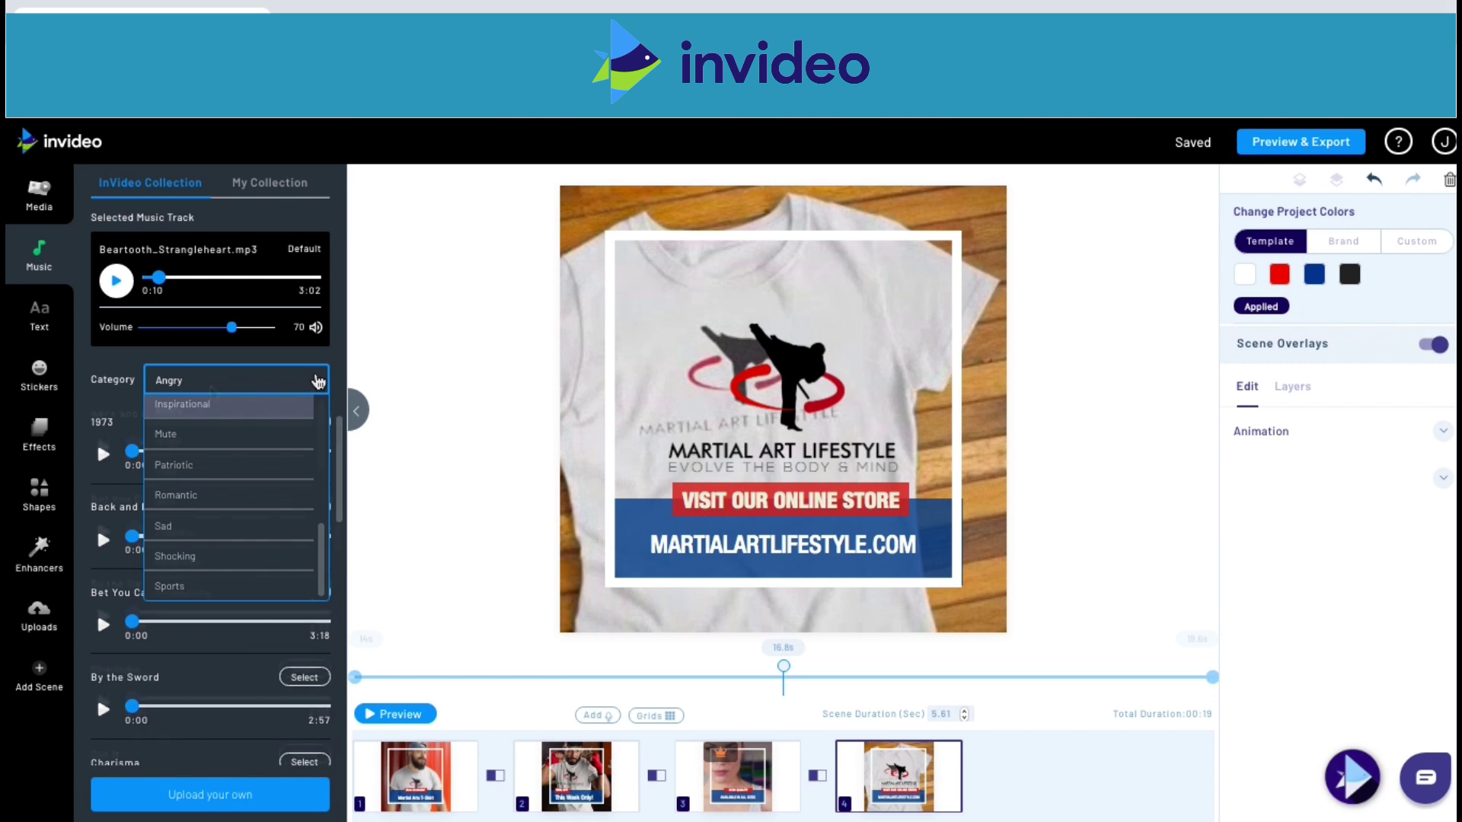
pyautogui.click(319, 380)
pyautogui.click(214, 443)
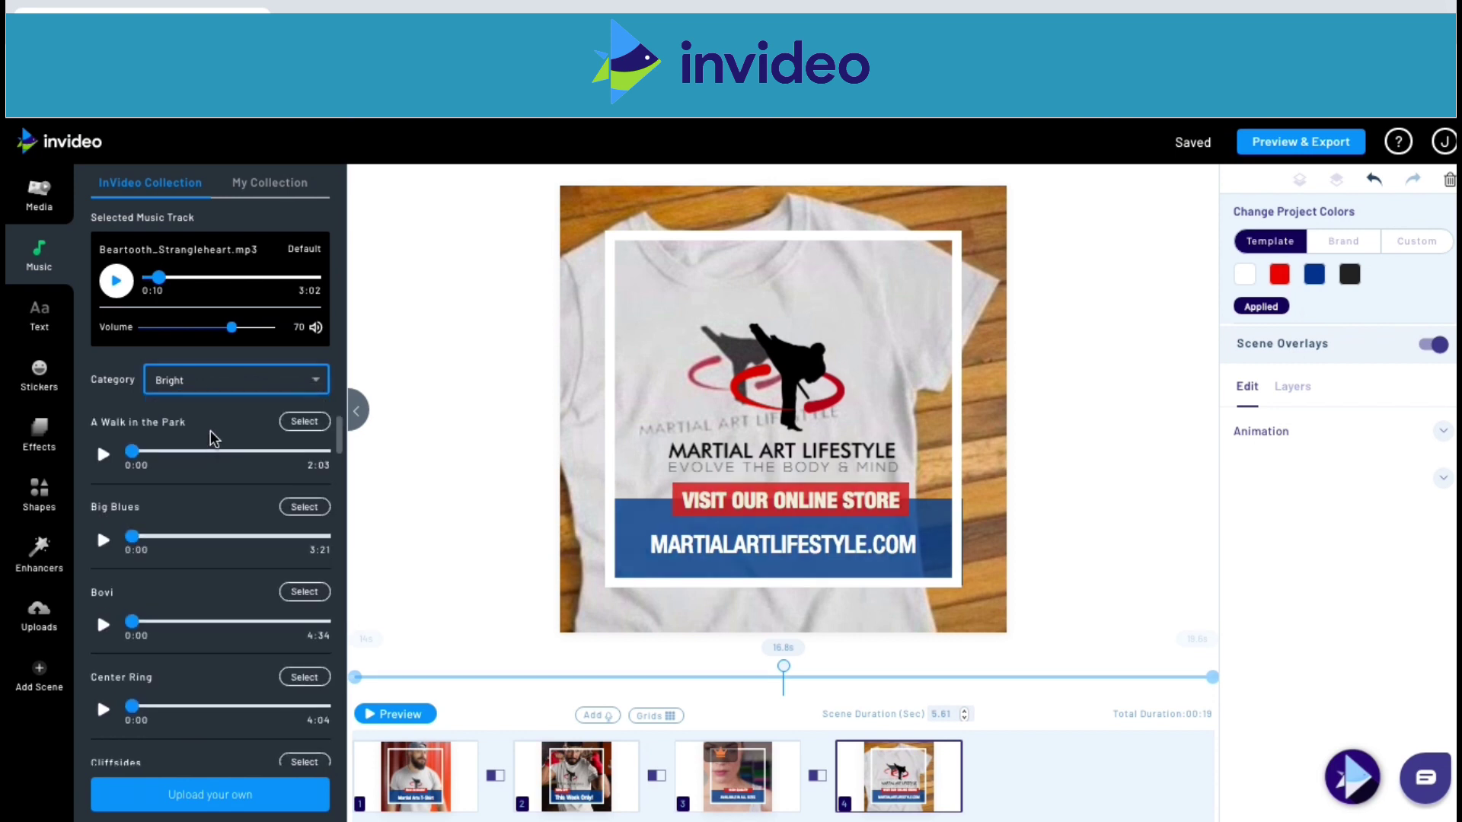
pyautogui.click(105, 457)
pyautogui.click(103, 625)
# Step: Look at the upload option for personal music tracks in My Collection, and return to the InVideo Collection
pyautogui.click(280, 185)
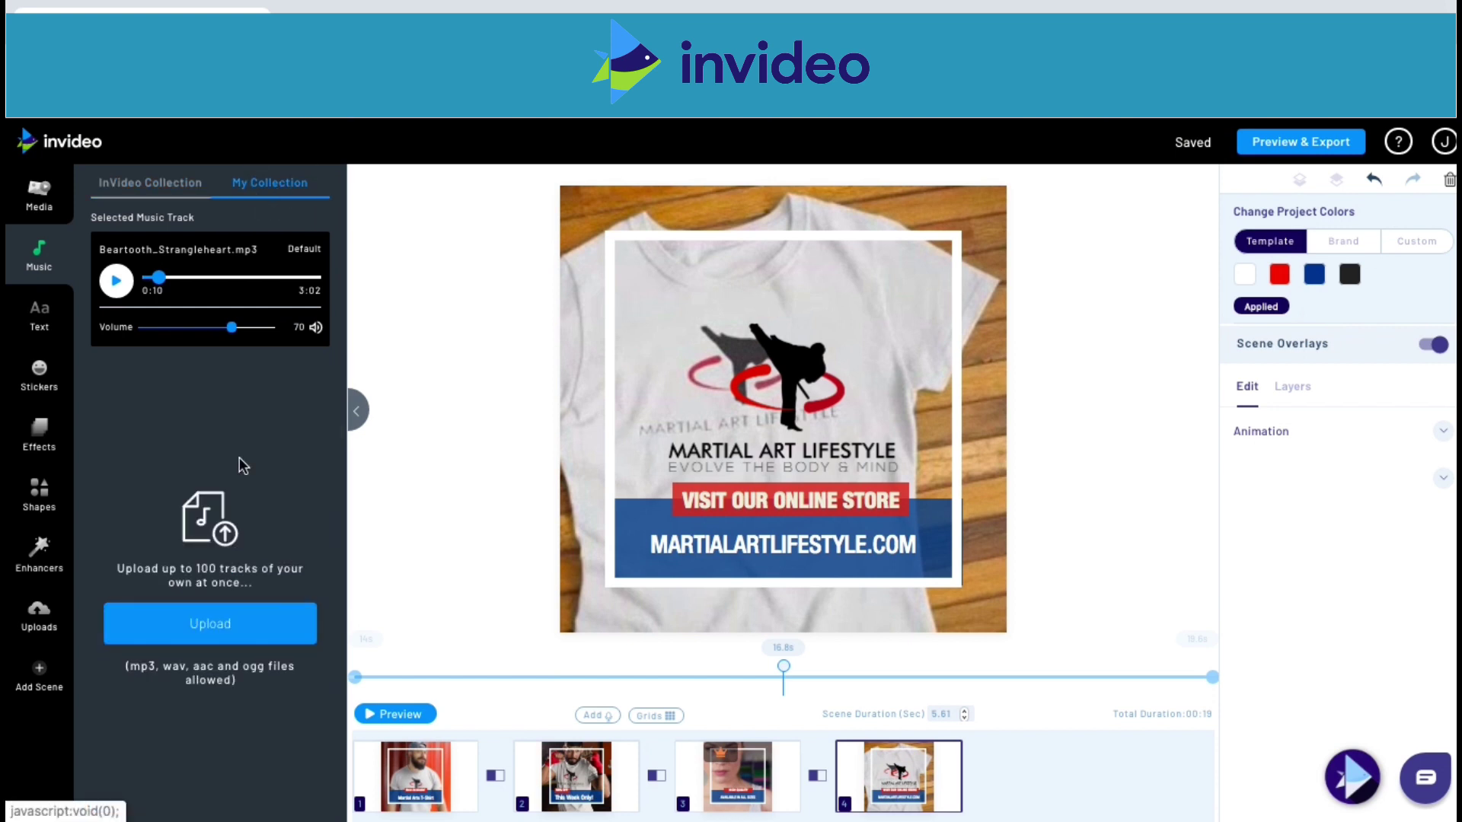
pyautogui.click(173, 187)
pyautogui.click(172, 188)
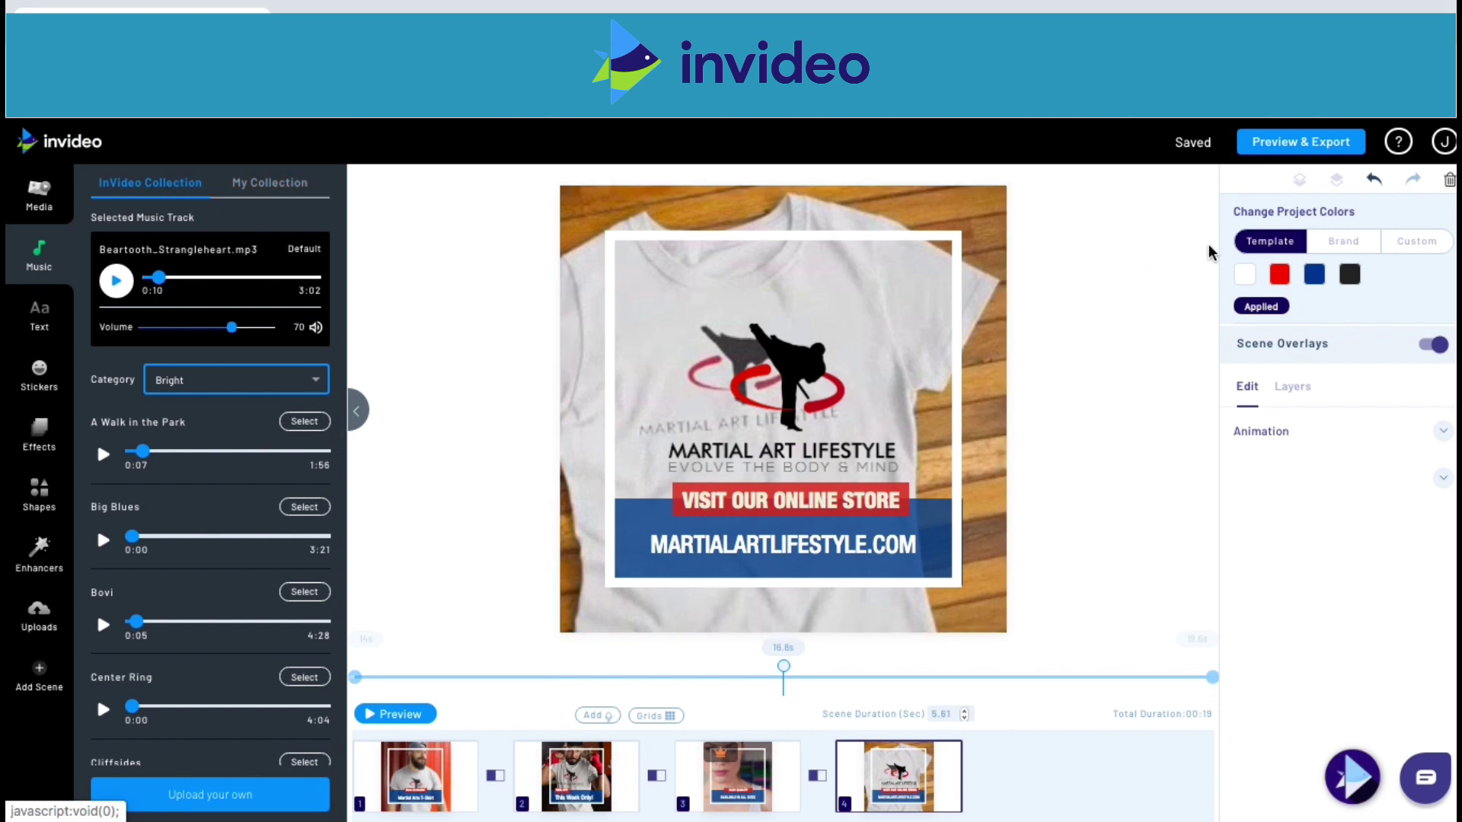
# Step: Open the preview and export window for the whole video, and close it without exporting
pyautogui.click(1278, 150)
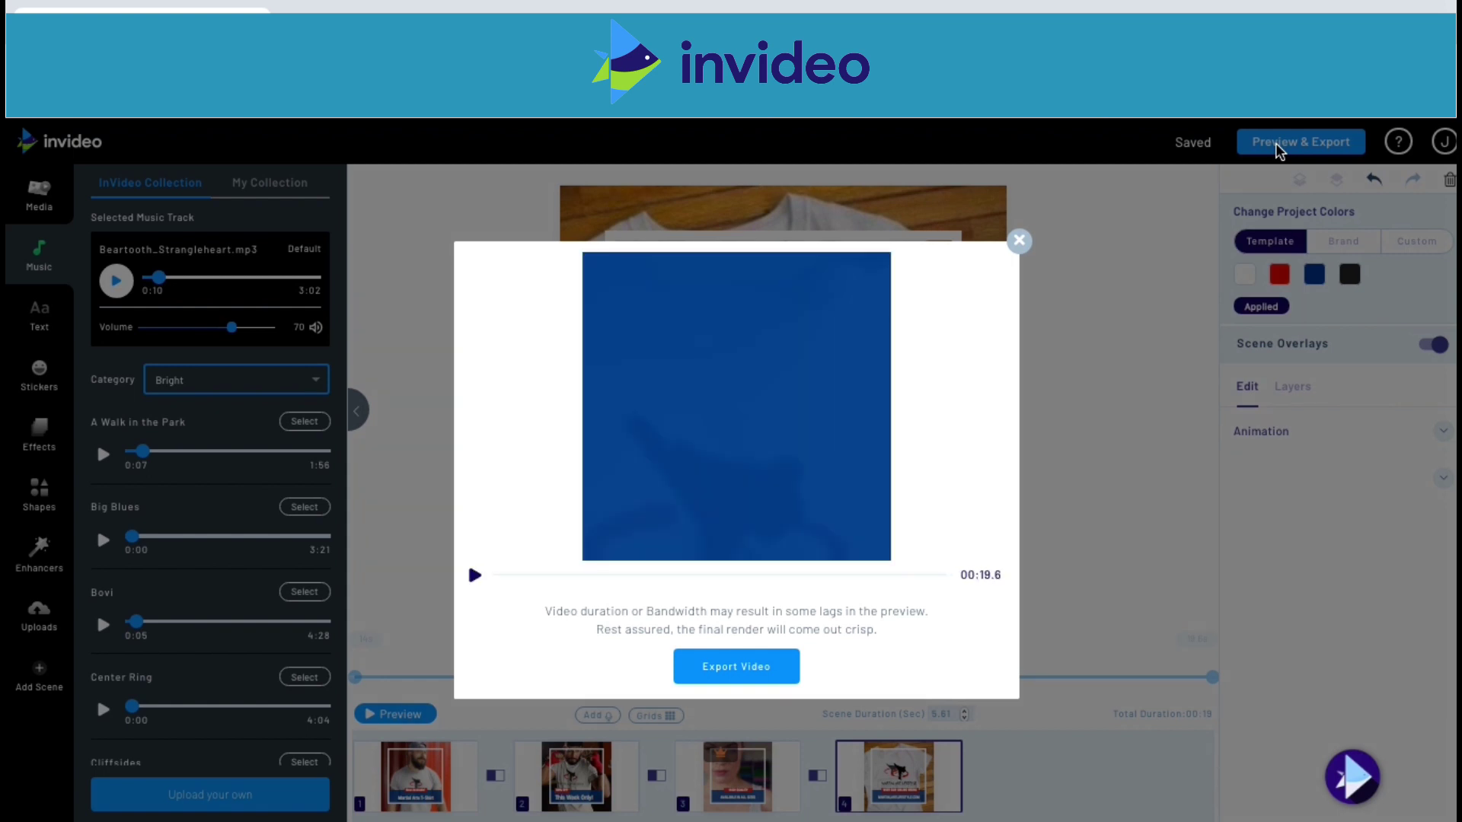
pyautogui.click(1020, 242)
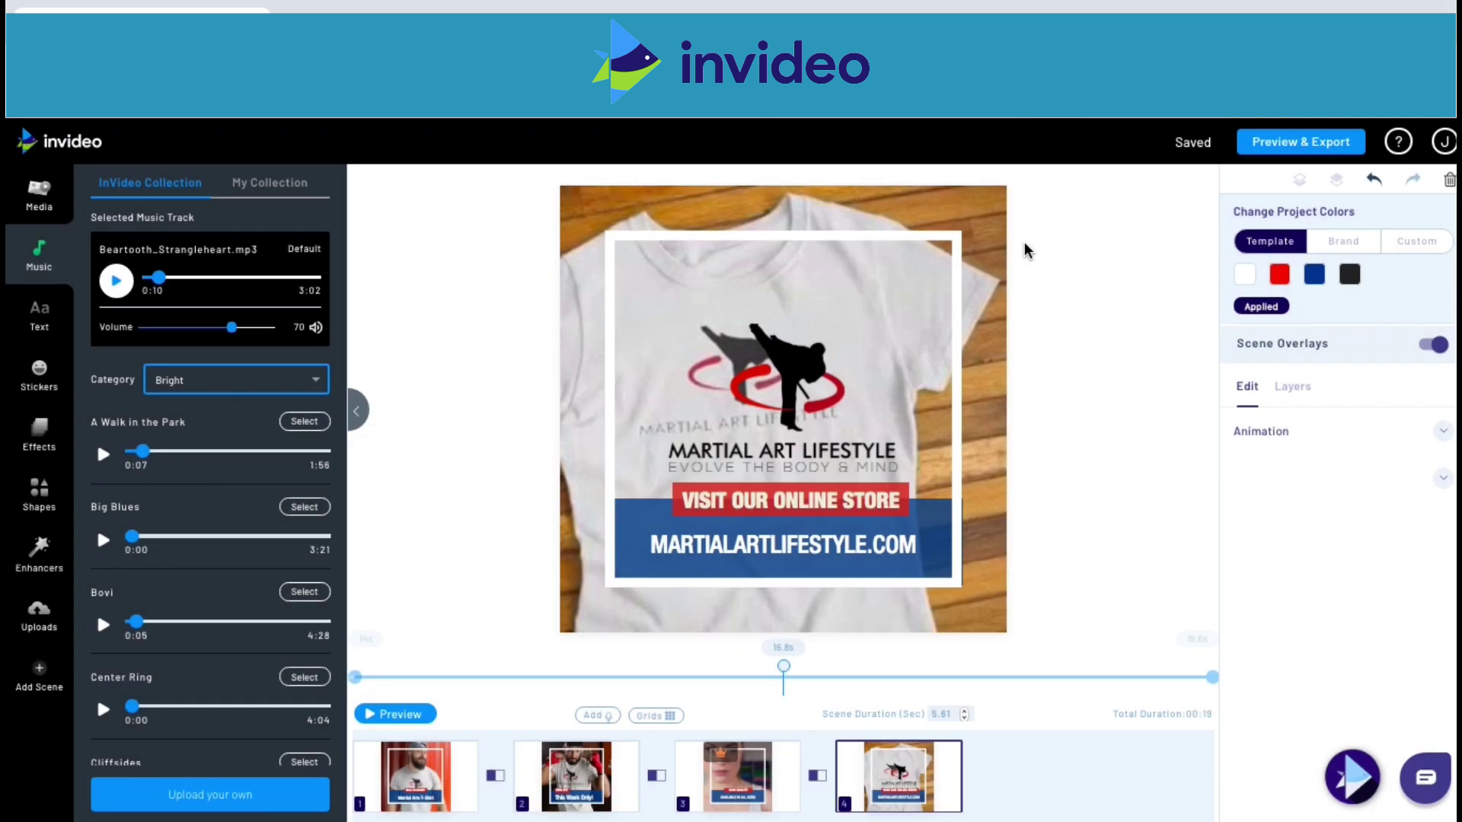
pyautogui.moveTo(231, 328)
pyautogui.mouseDown()
pyautogui.moveTo(177, 335)
pyautogui.moveTo(233, 338)
pyautogui.mouseUp()
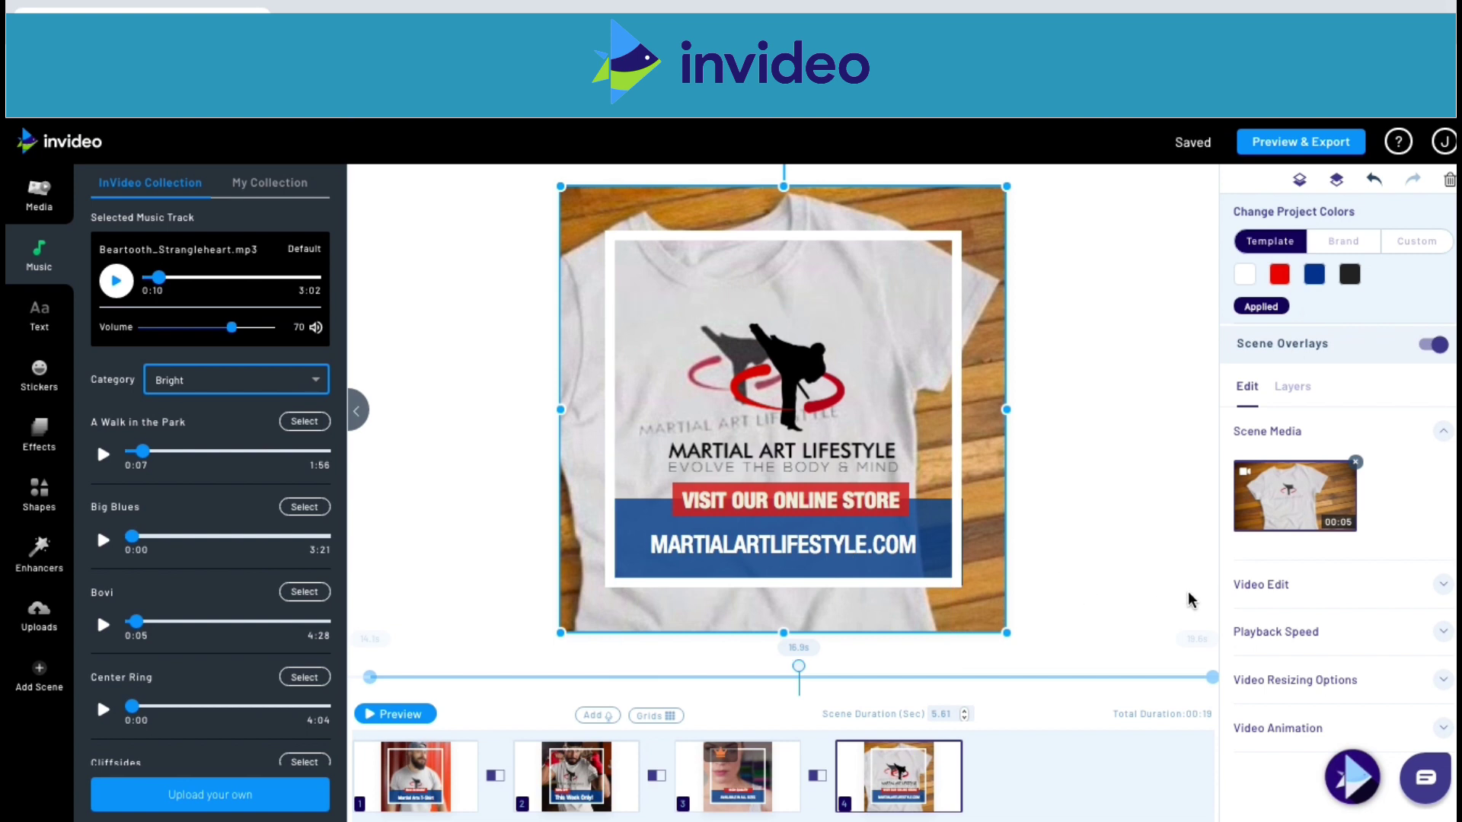
pyautogui.click(1439, 588)
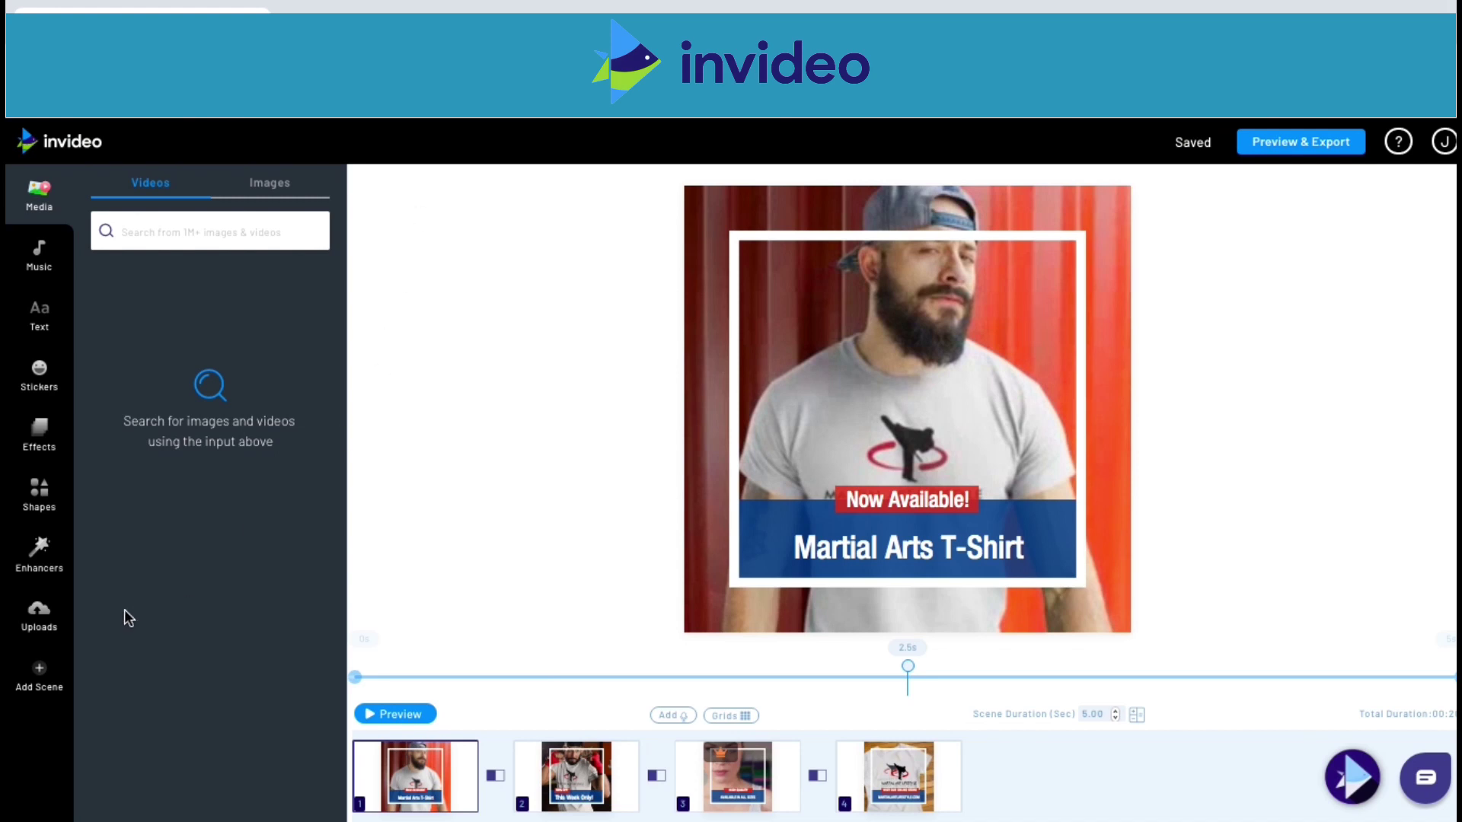
# Step: Add a blank Build your Scene scene after the fourth scene
pyautogui.click(46, 681)
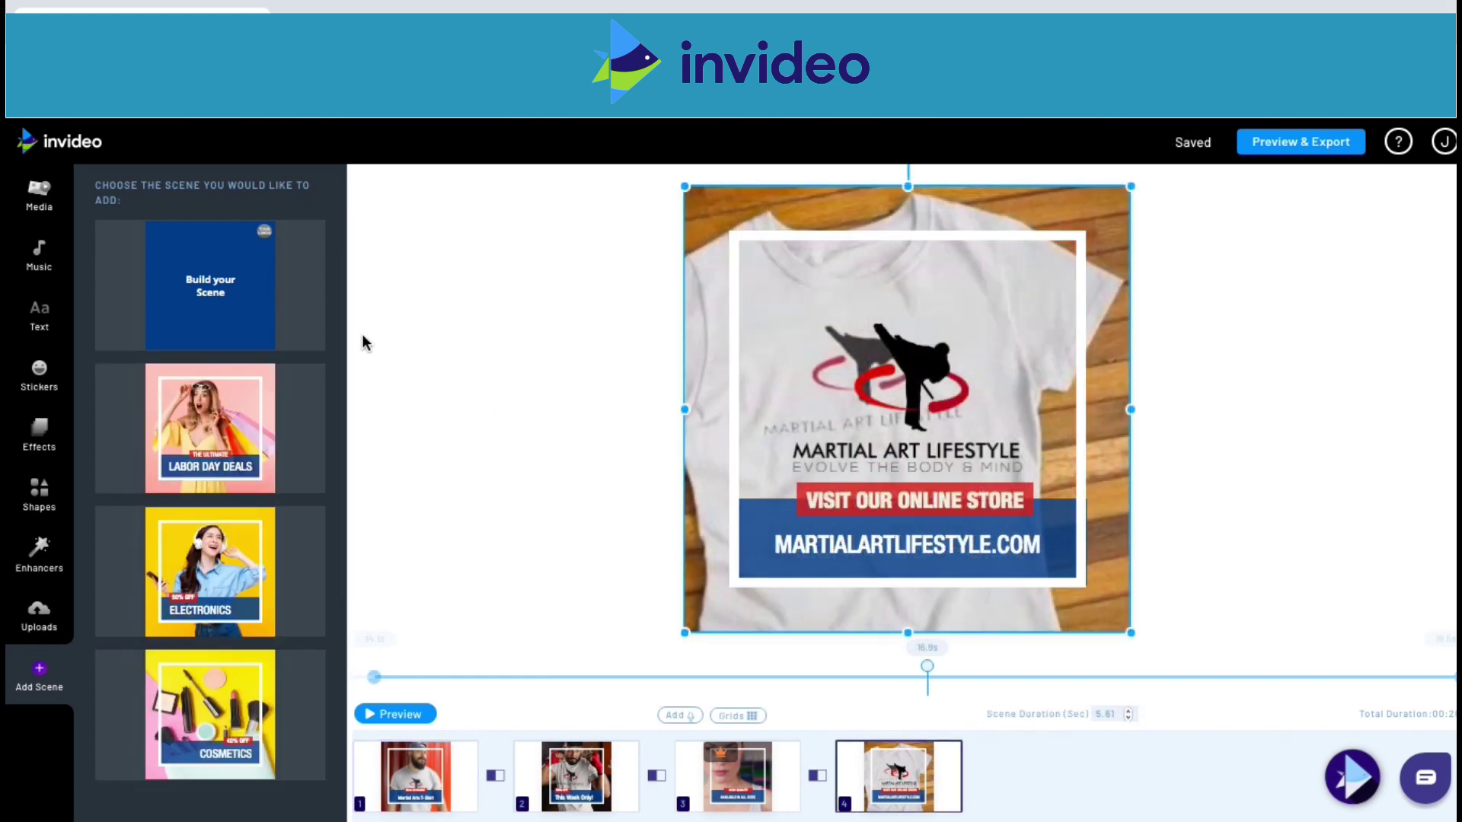
pyautogui.click(210, 287)
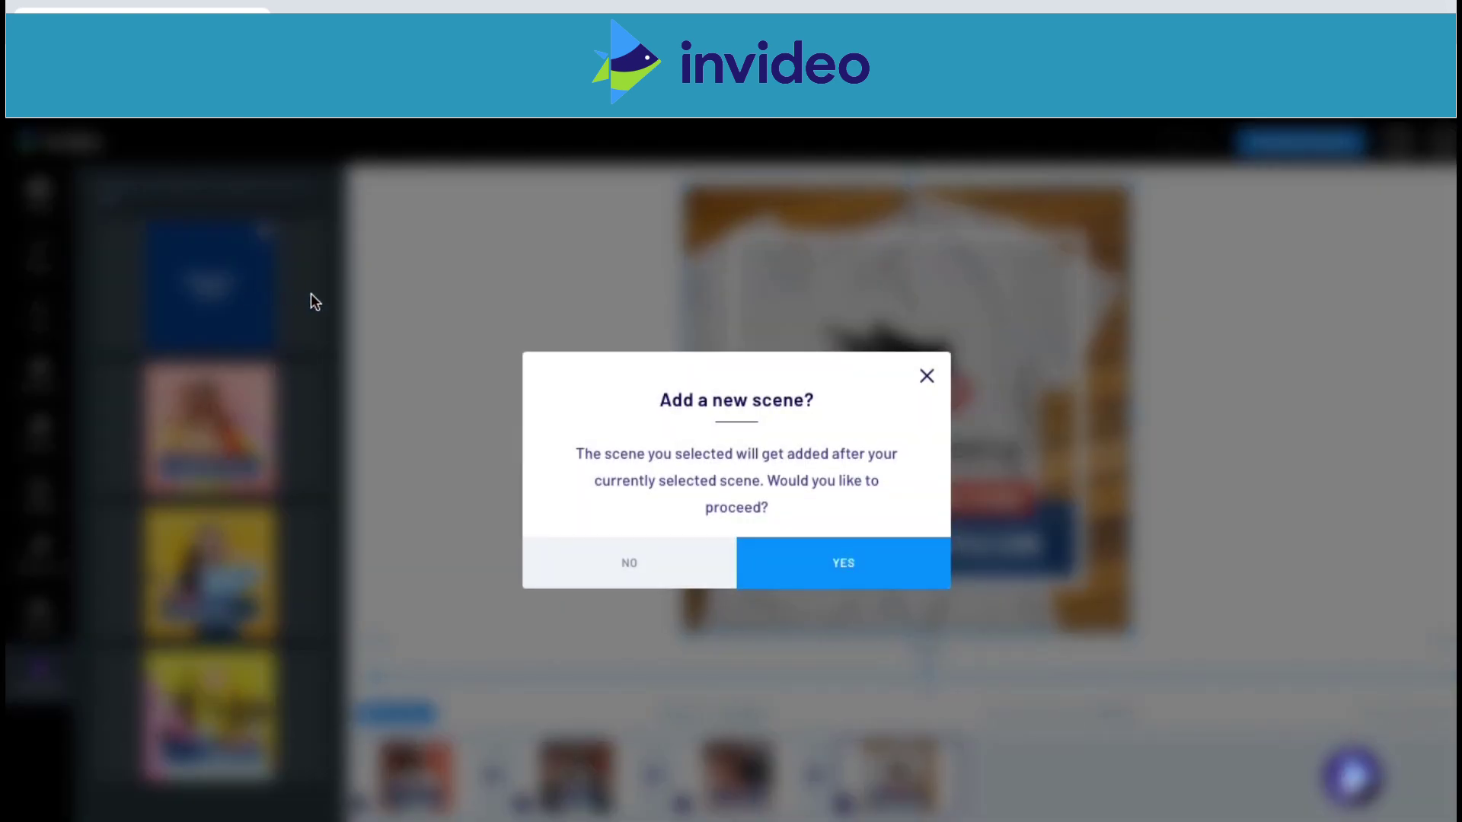
pyautogui.click(788, 551)
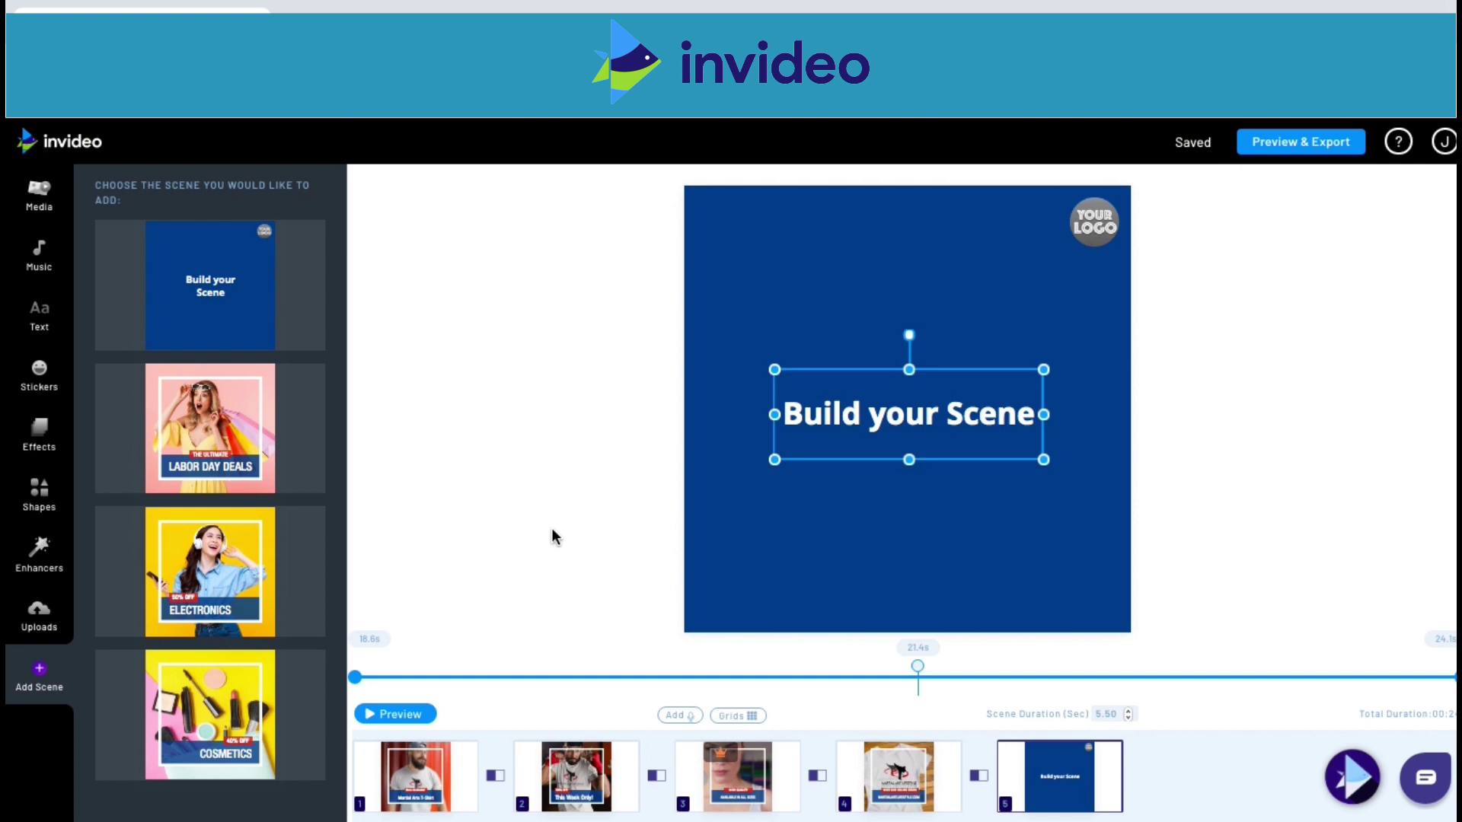
# Step: Set the transition between the fourth and fifth scenes to Wiper Right
pyautogui.click(982, 777)
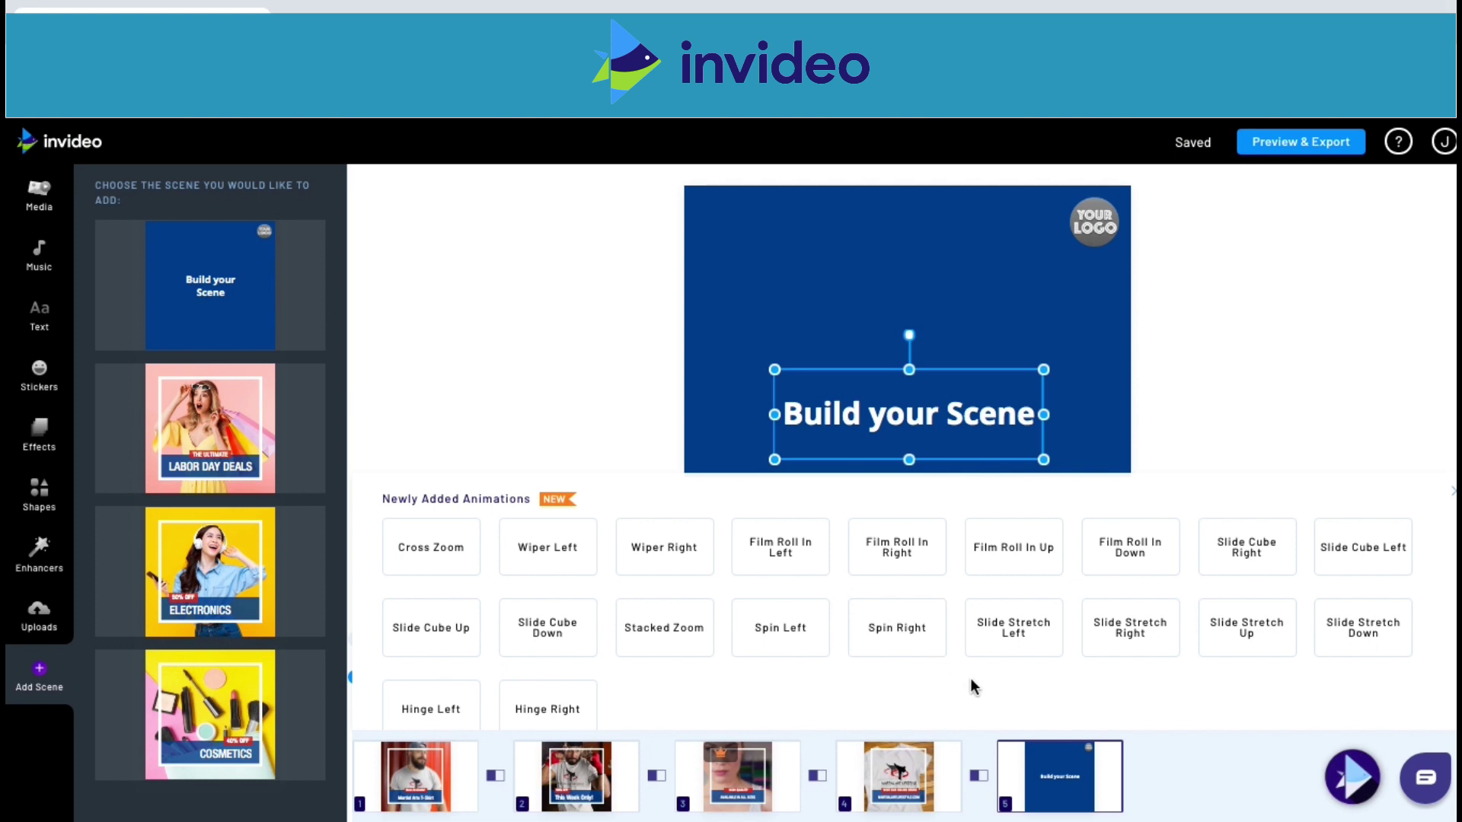
pyautogui.scroll(-1, 970, 685)
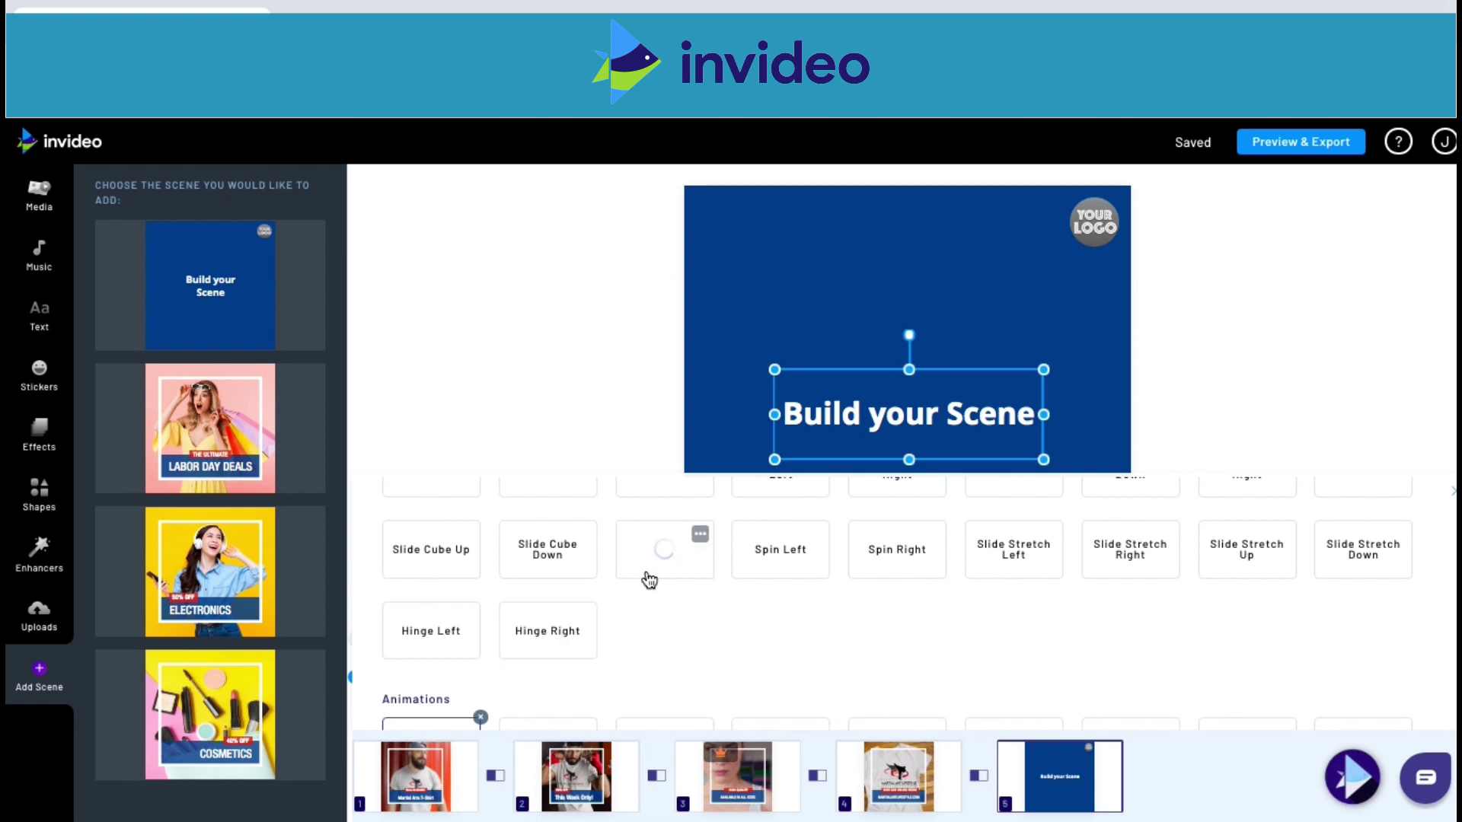
pyautogui.scroll(1, 678, 563)
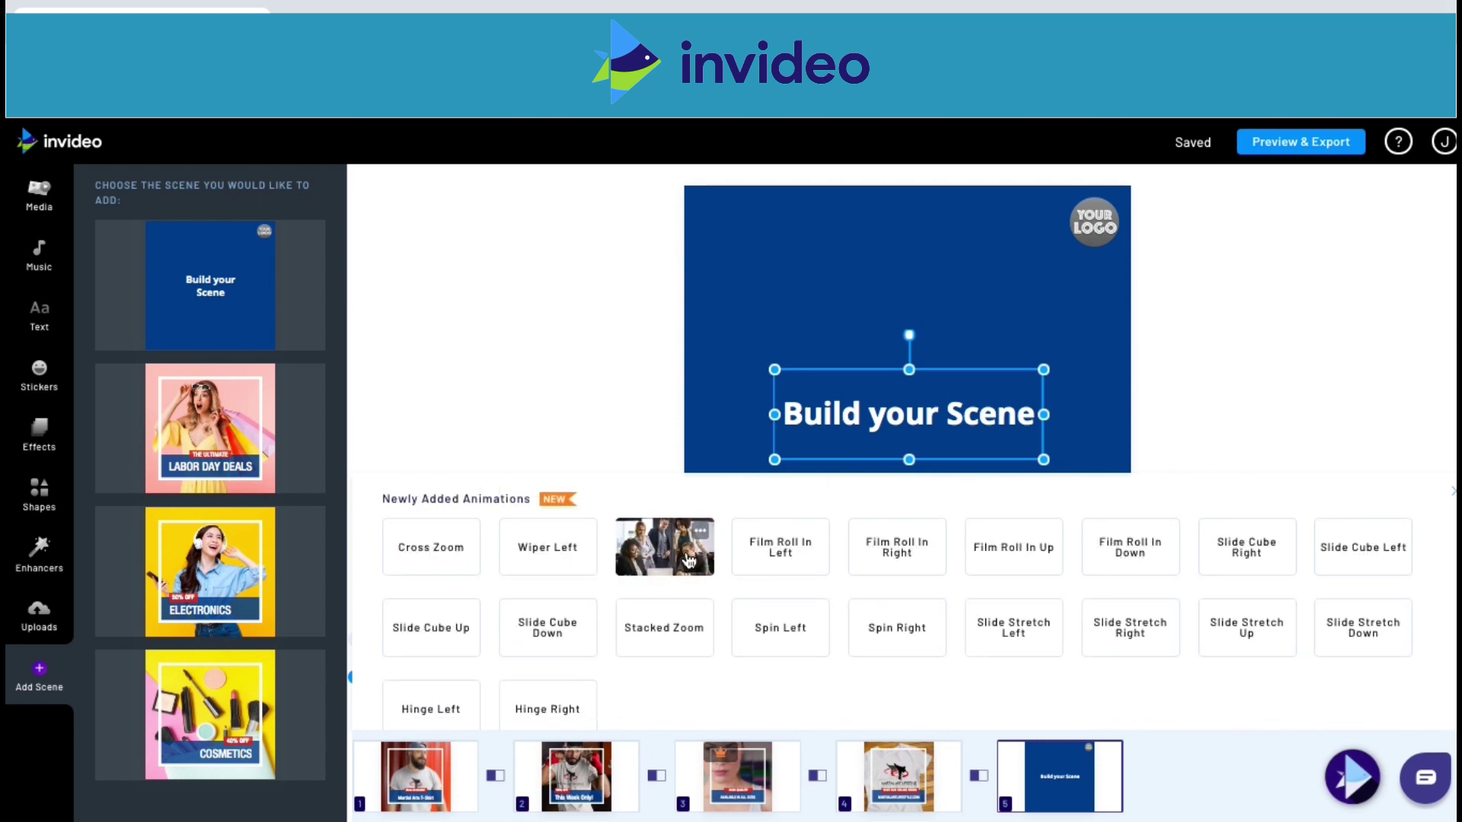
pyautogui.click(688, 559)
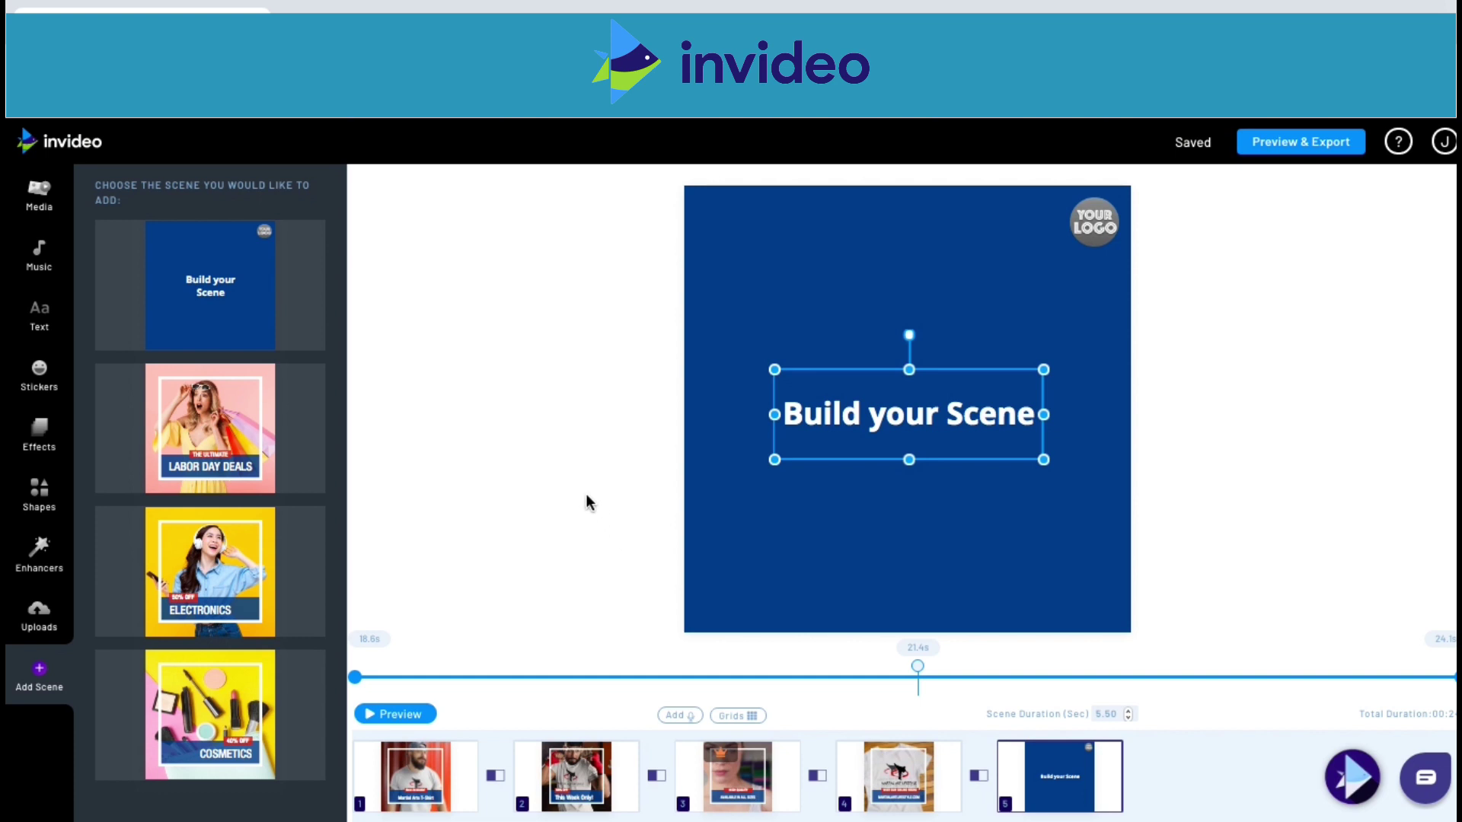
# Step: Search the stock videos for "martial arts"
pyautogui.click(51, 199)
pyautogui.click(183, 231)
pyautogui.write('martial arts')
pyautogui.press('Return')
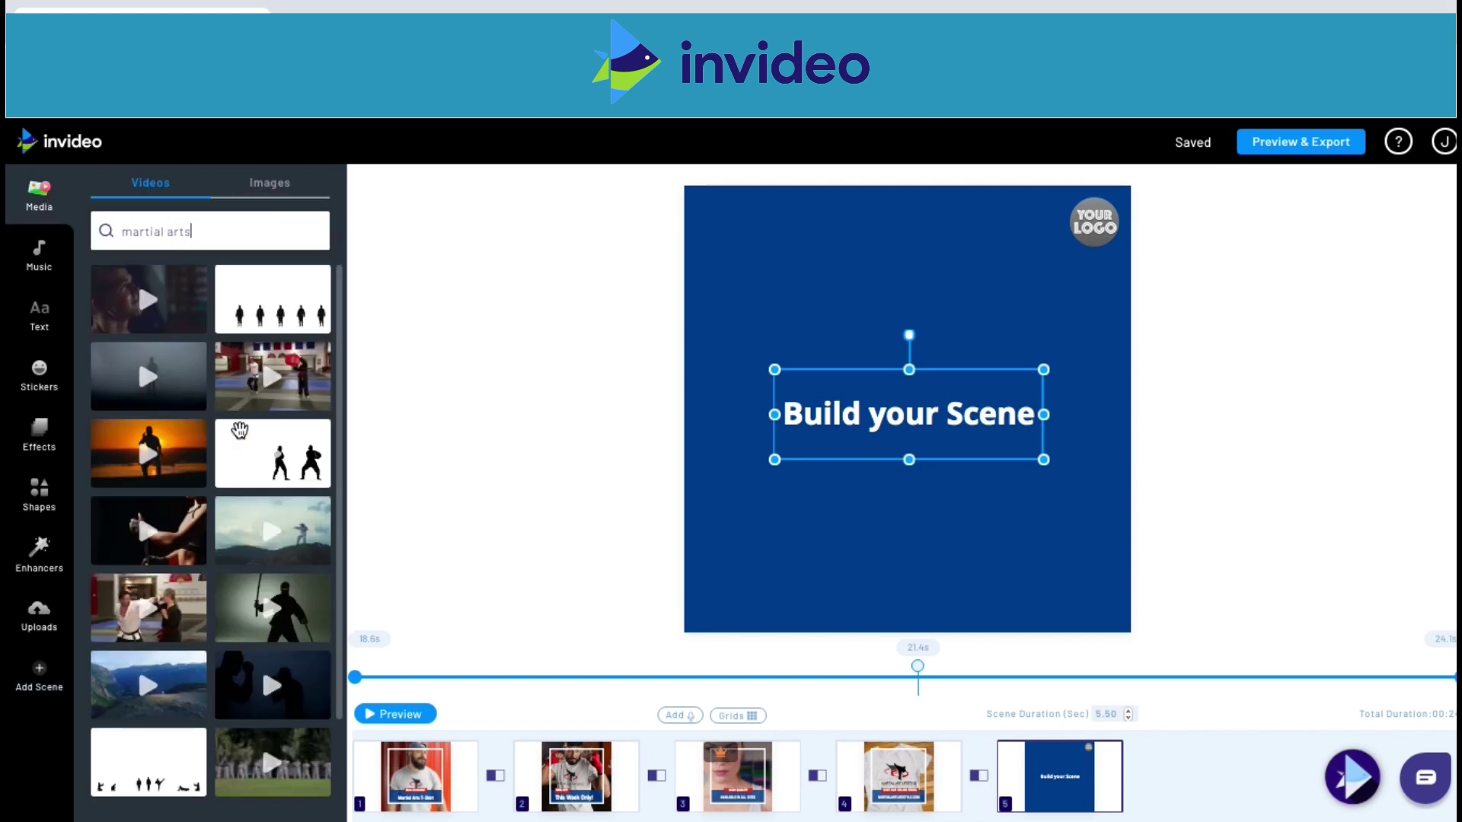
# Step: Fill the fifth scene with the ninja sword stock video, and add the Classic YOU ONLY LIVE ONCE text box, enlarged beside the ninja's legs
pyautogui.scroll(-1, 240, 430)
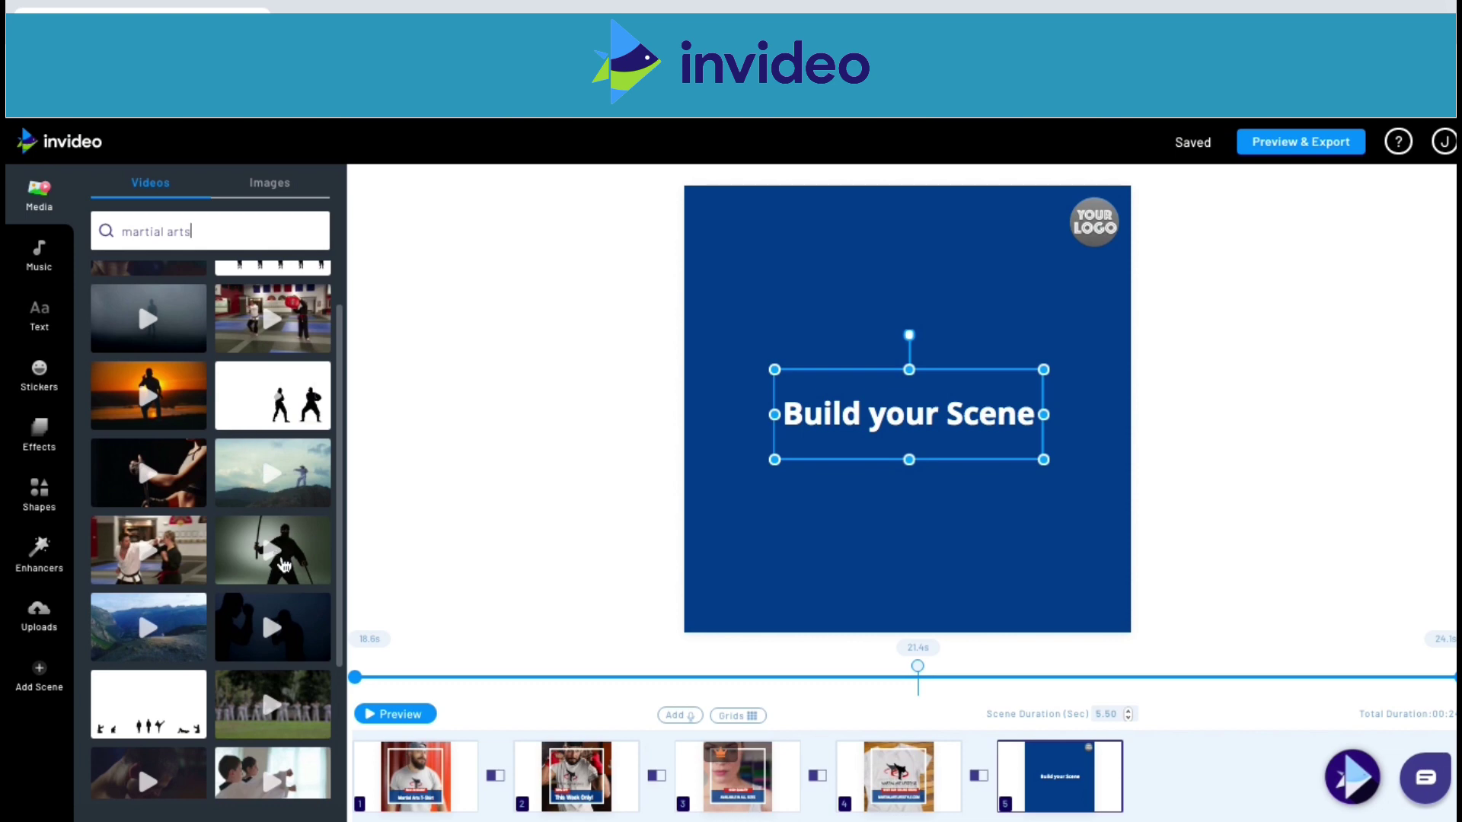
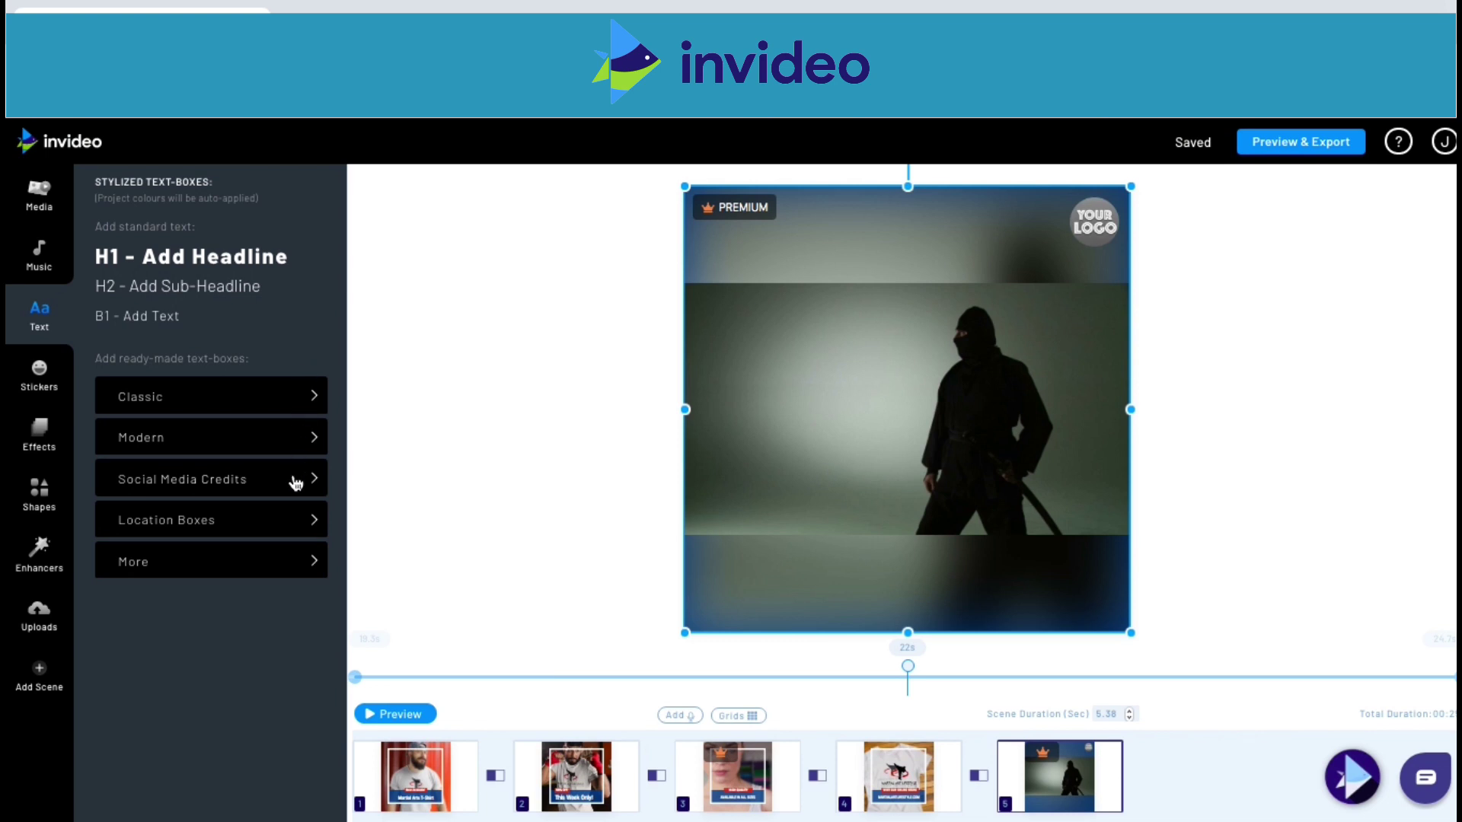
pyautogui.click(296, 412)
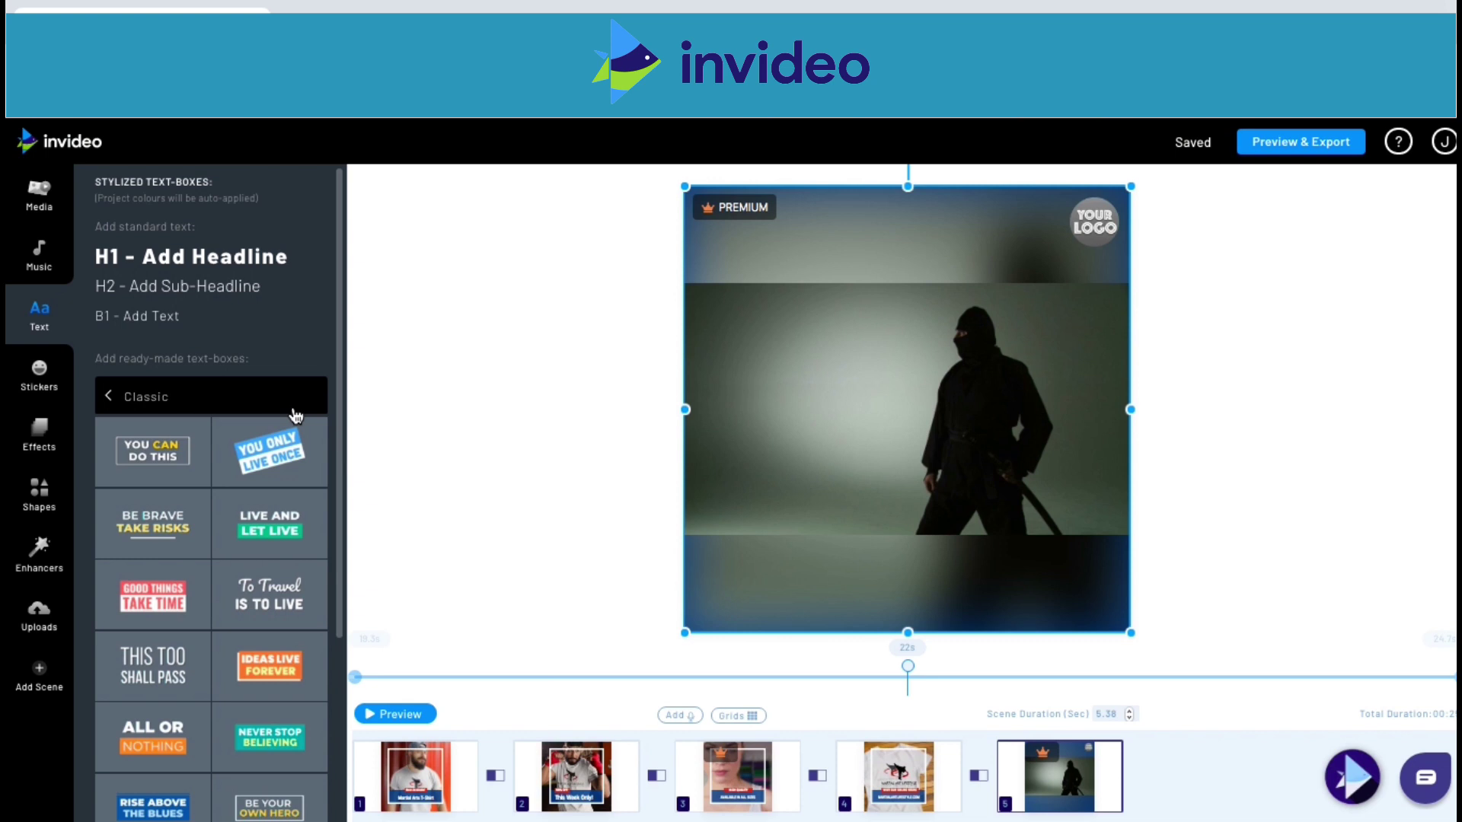
pyautogui.scroll(-3, 295, 412)
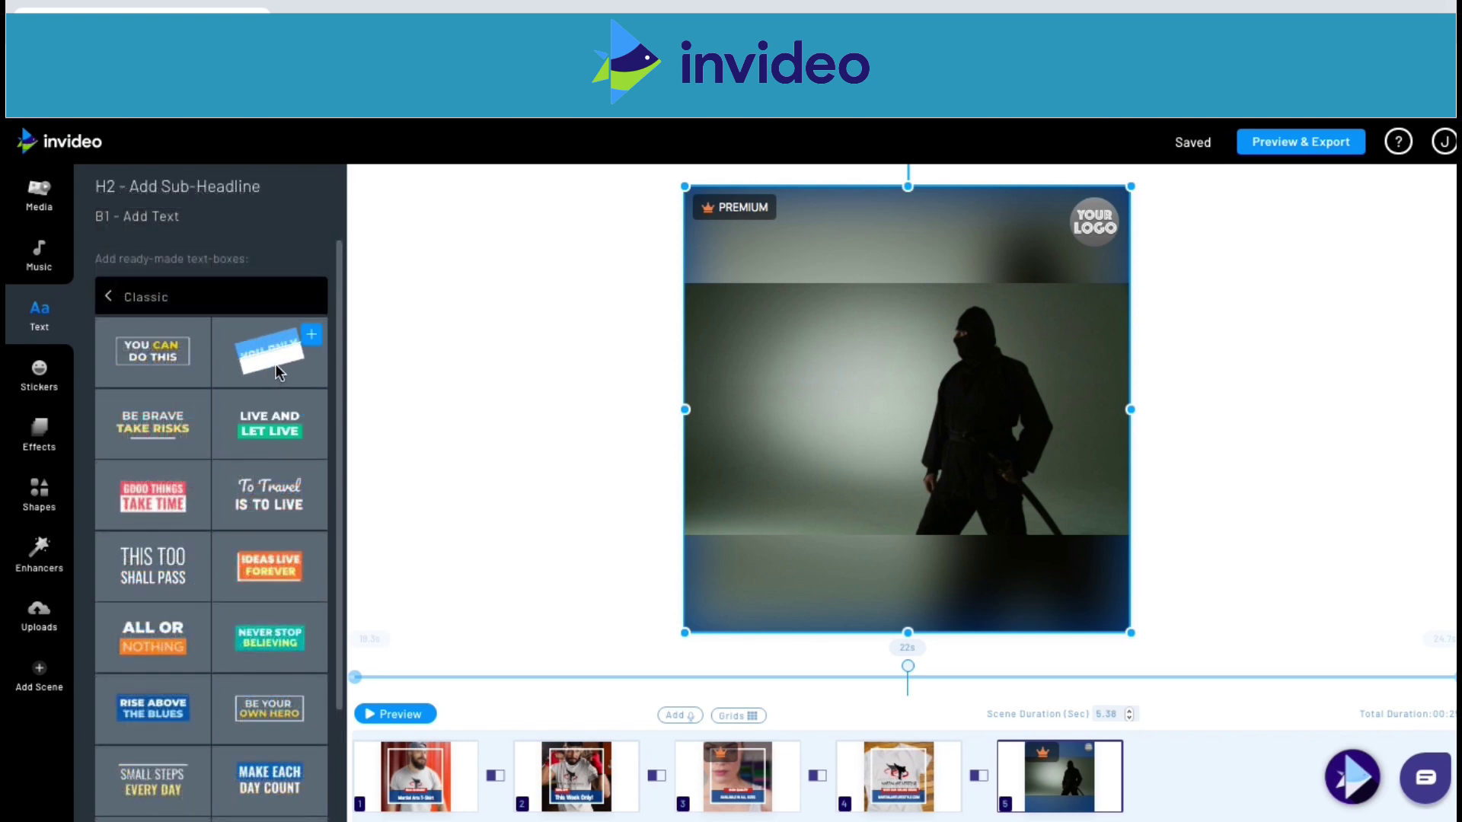
pyautogui.click(276, 363)
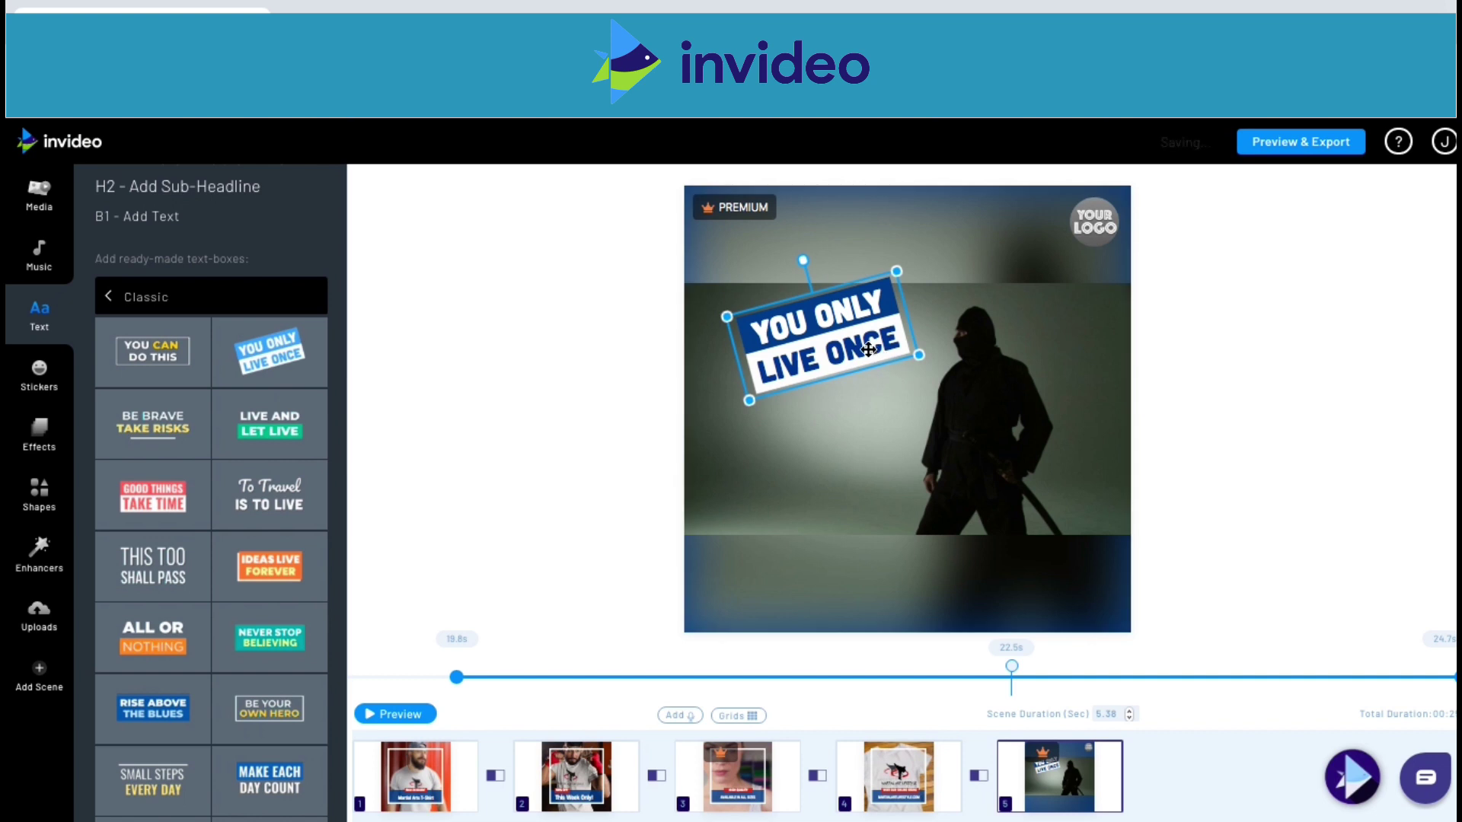
pyautogui.moveTo(865, 358); pyautogui.dragTo(958, 507)
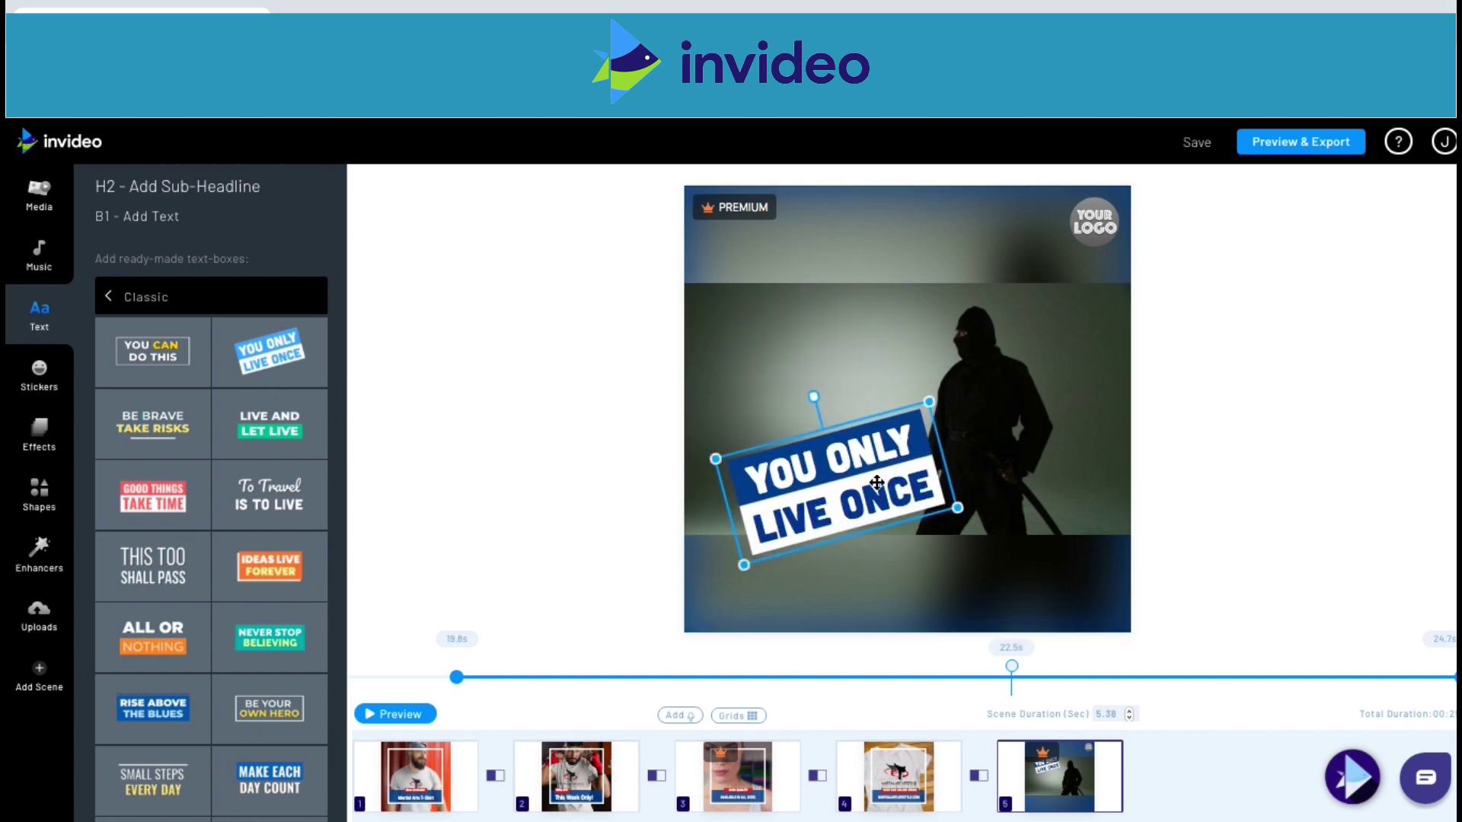
# Step: Replace the two lines of the tilted text box with EXAMPLE and SCENE
pyautogui.click(826, 465)
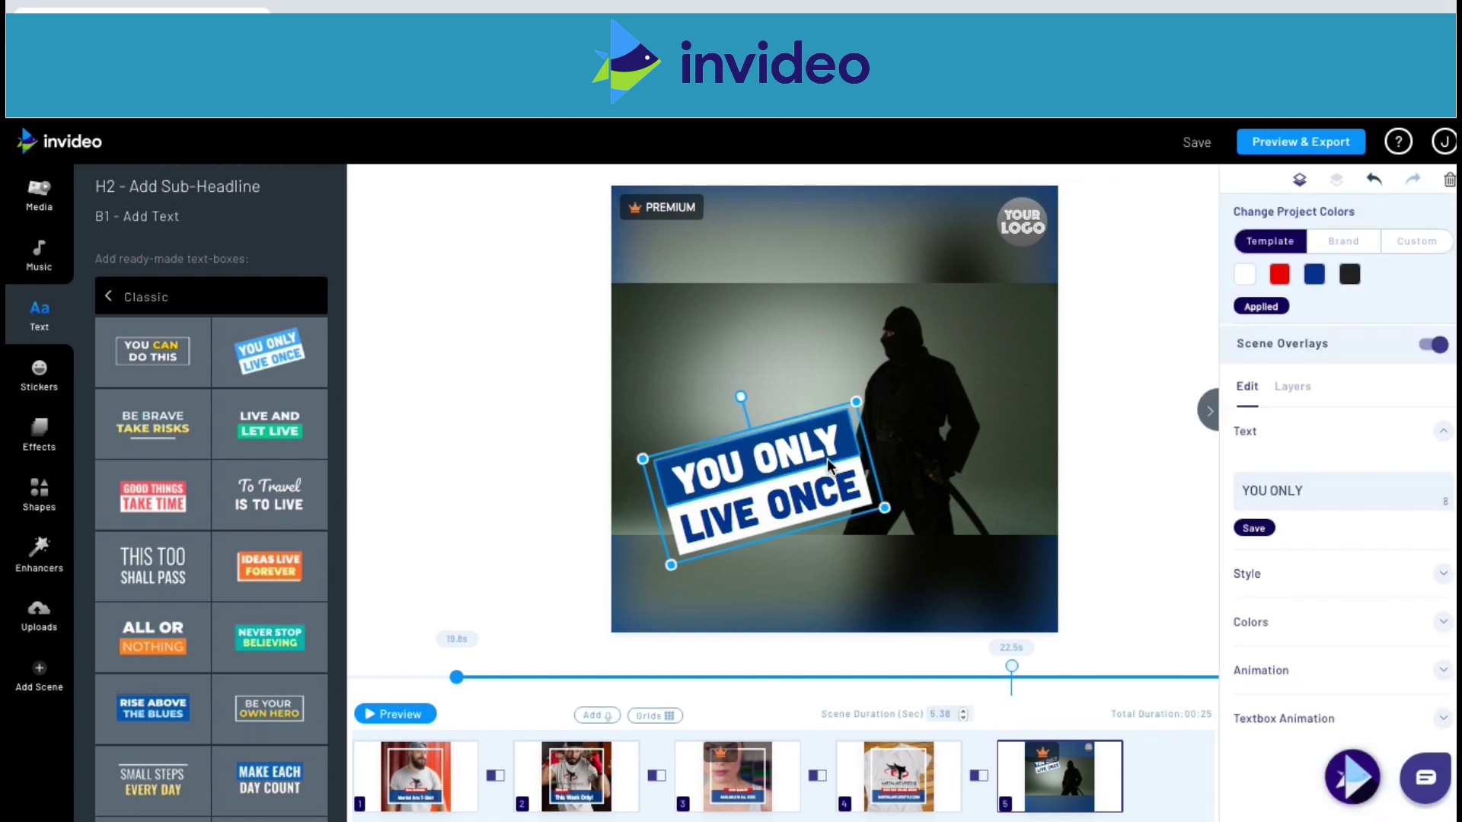
pyautogui.tripleClick(1243, 491)
pyautogui.write('EXAMPLE')
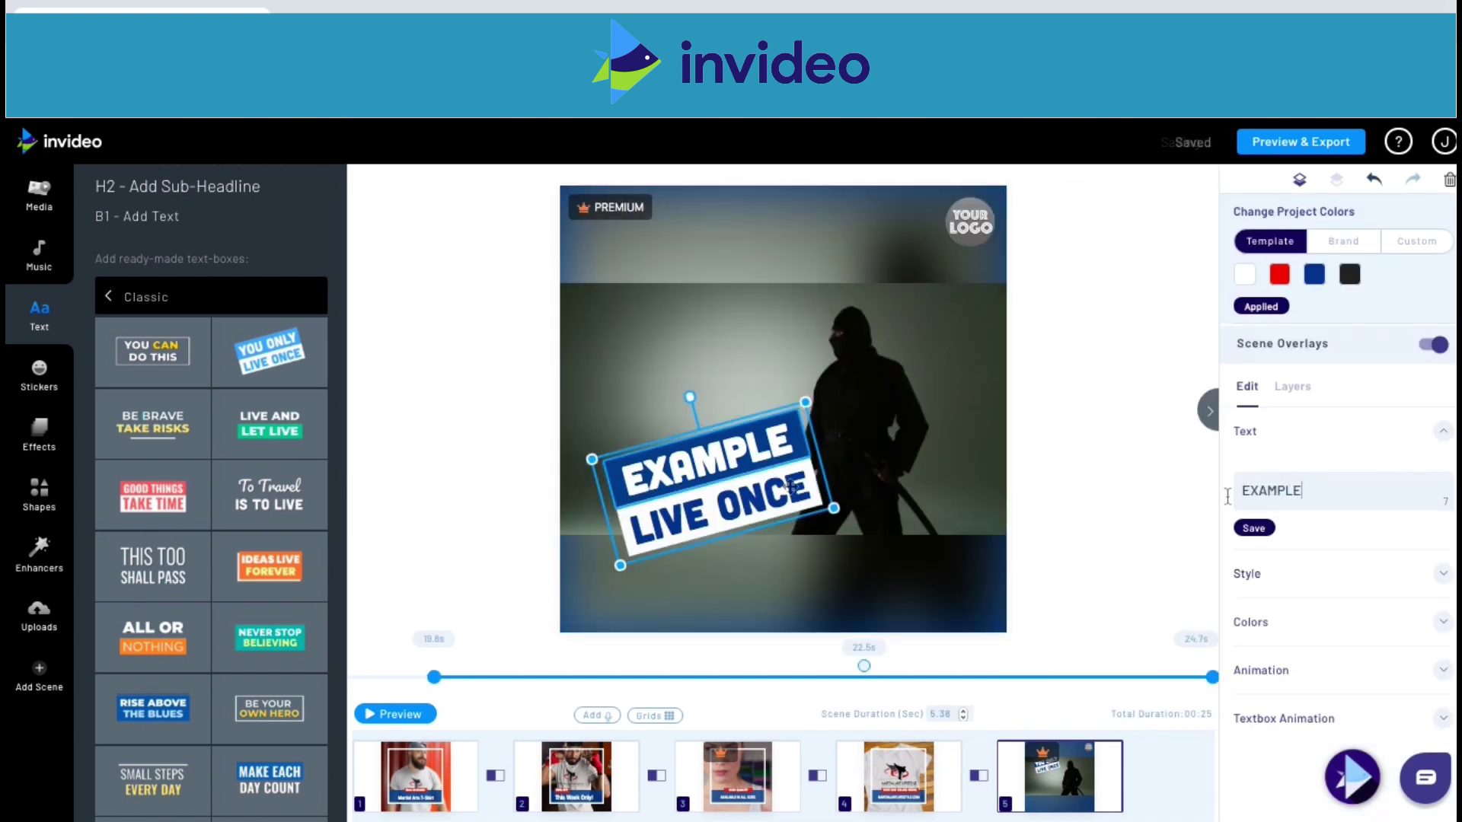
pyautogui.tripleClick(788, 486)
pyautogui.write('SCEN')
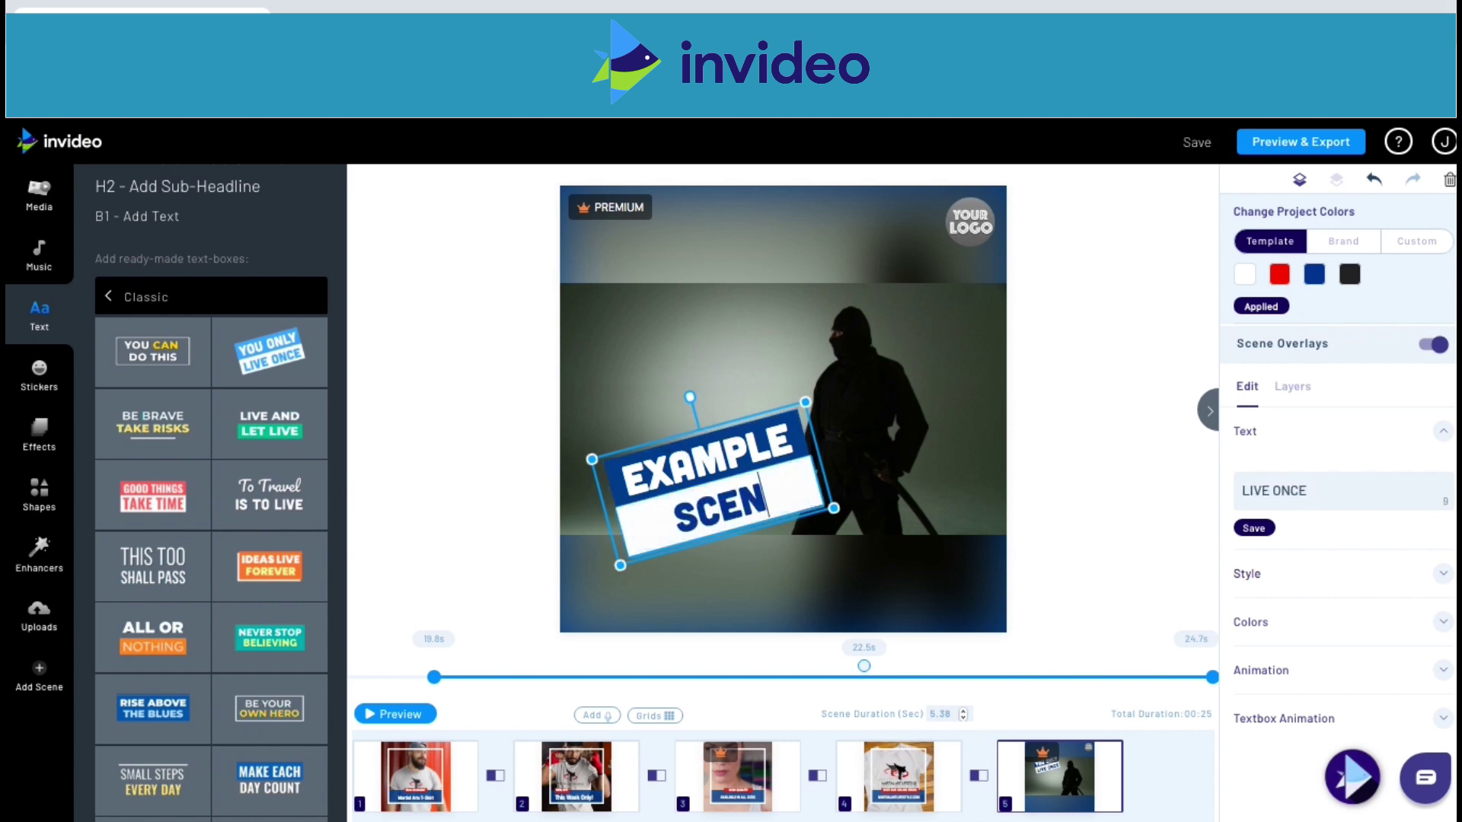
pyautogui.write('E')
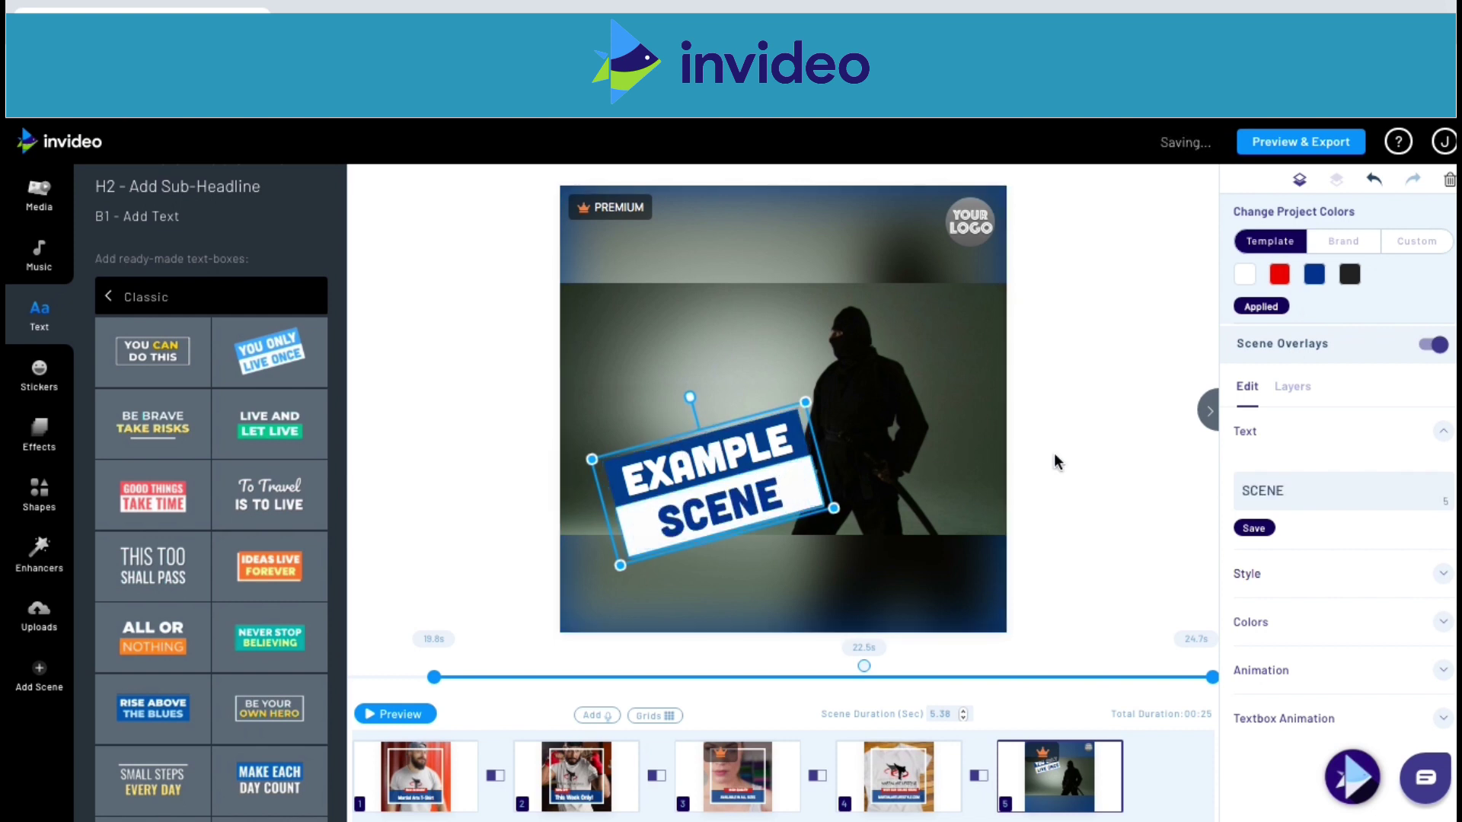
pyautogui.click(1055, 455)
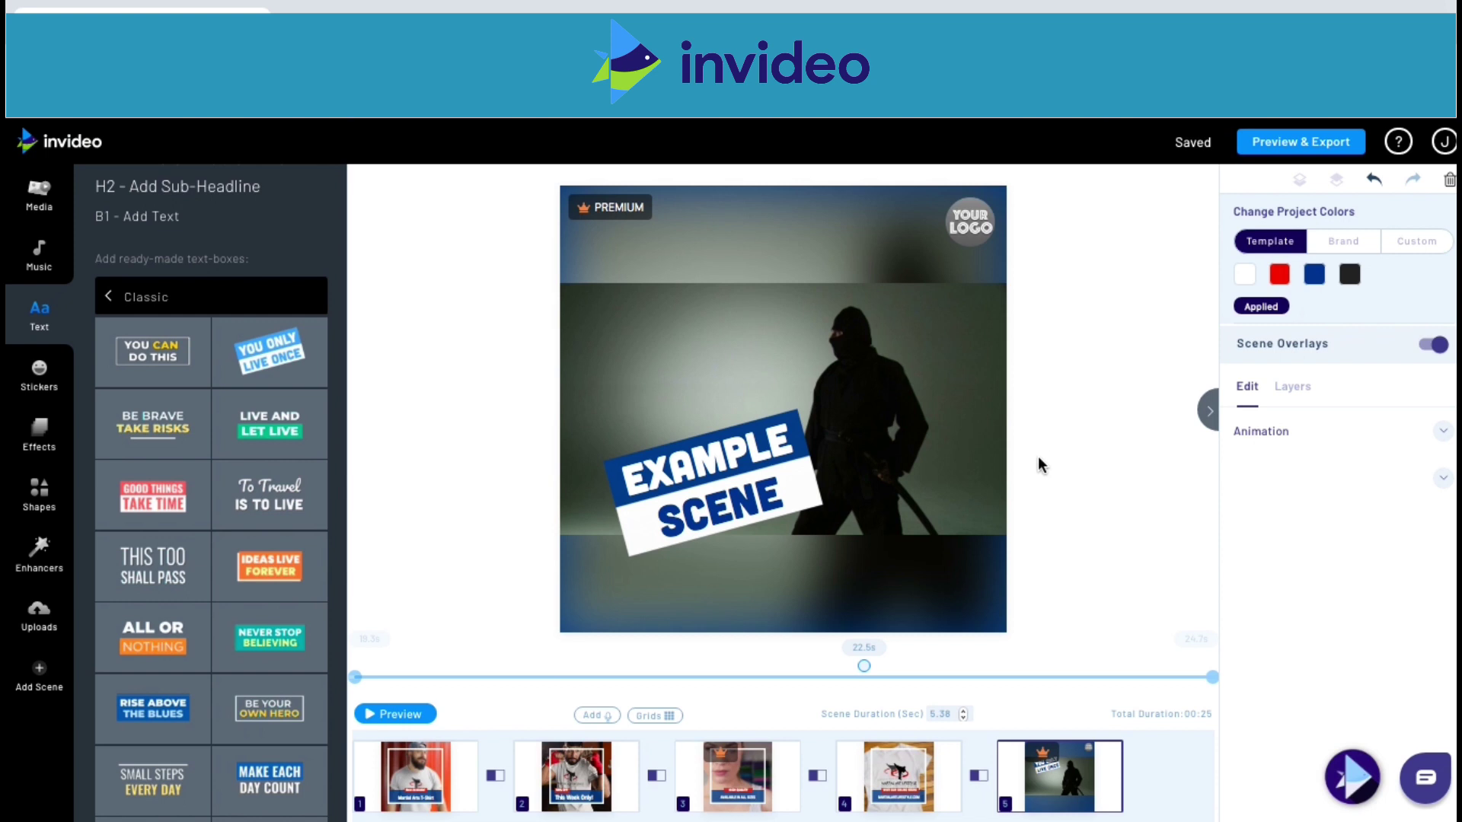
# Step: Change the box color behind EXAMPLE to crimson #b21e54 and preview the scene
pyautogui.click(792, 429)
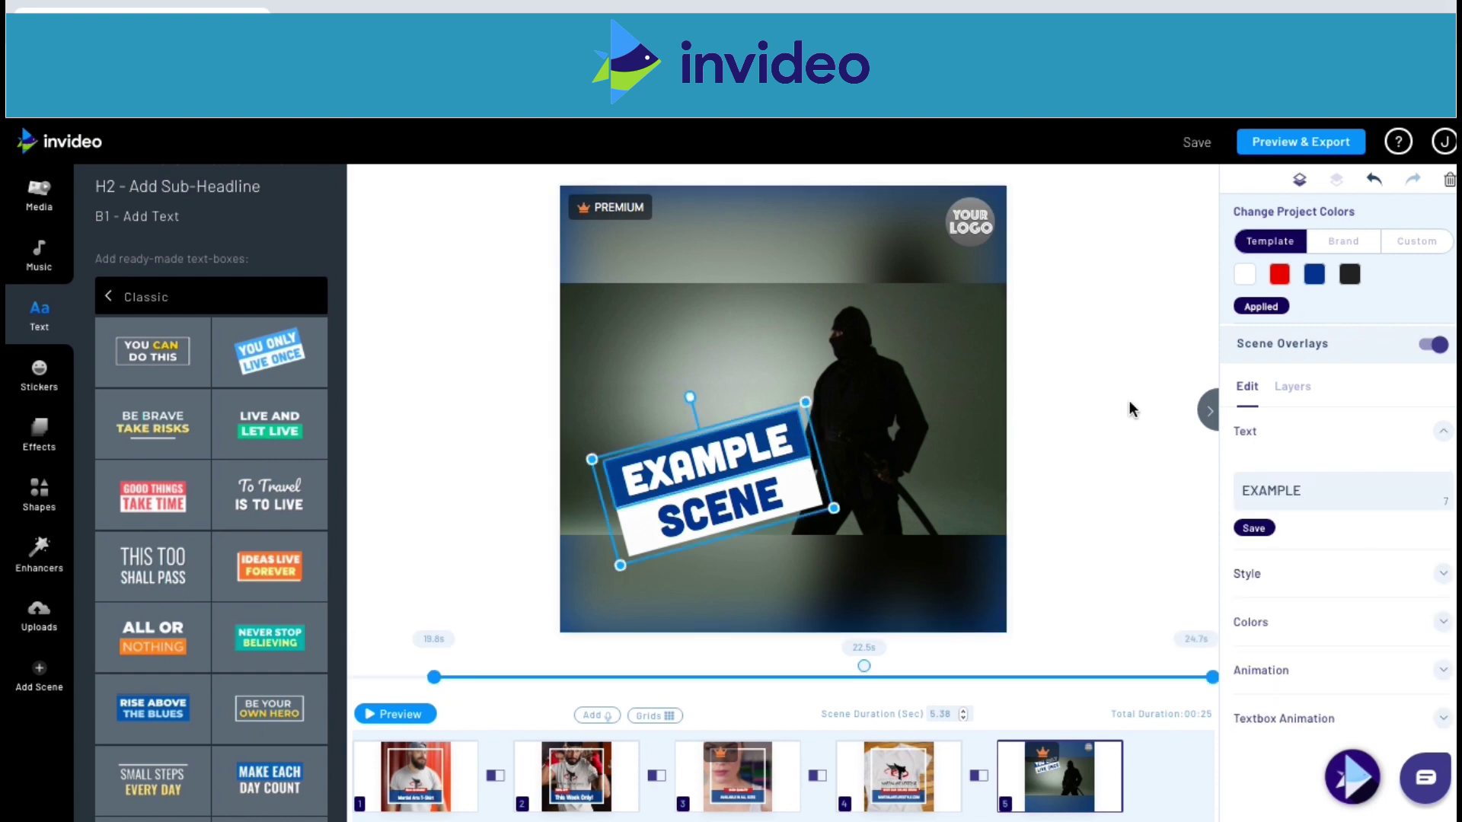
pyautogui.click(1442, 623)
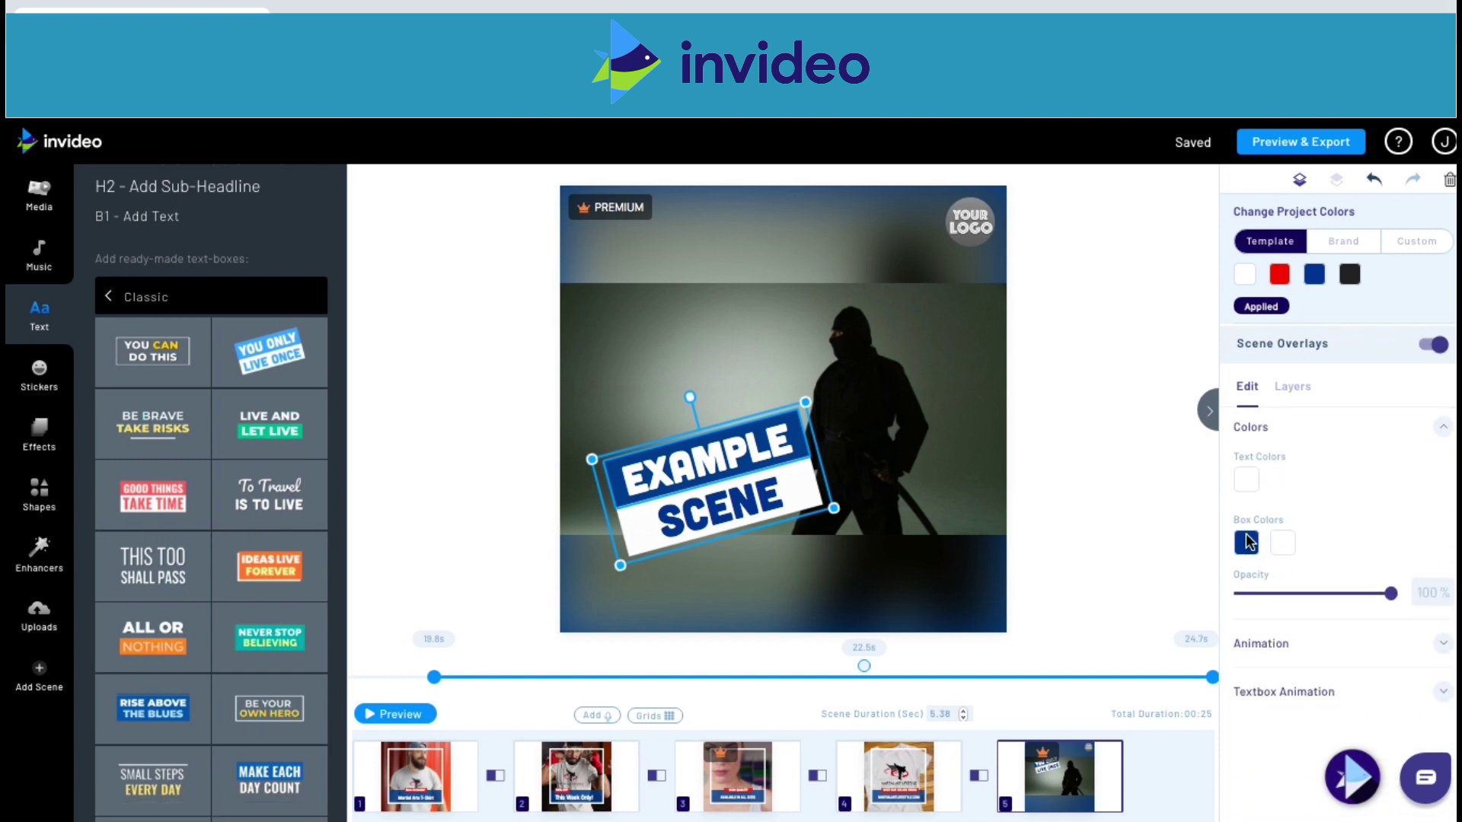
pyautogui.click(1247, 542)
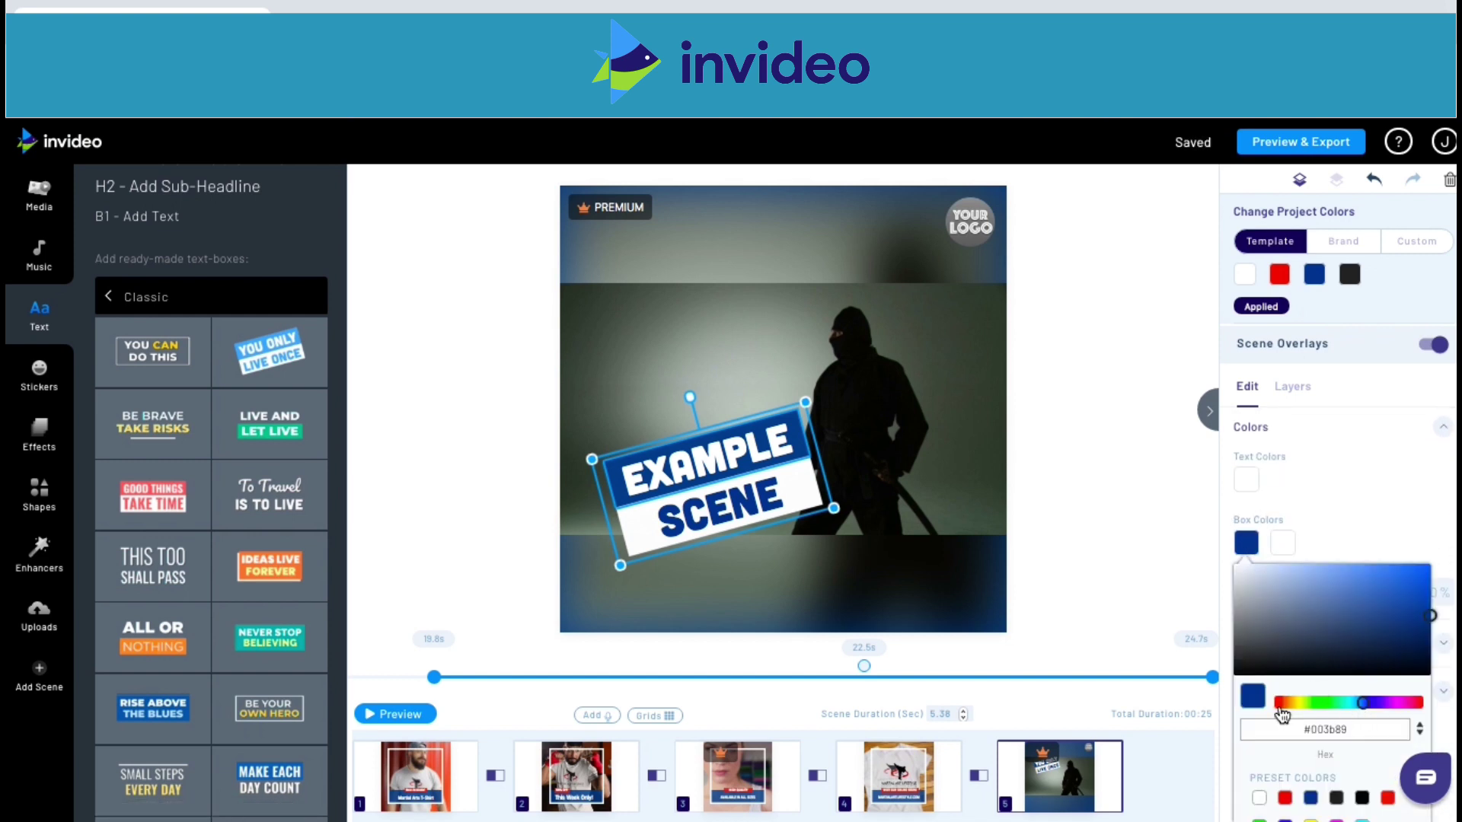
pyautogui.click(1414, 702)
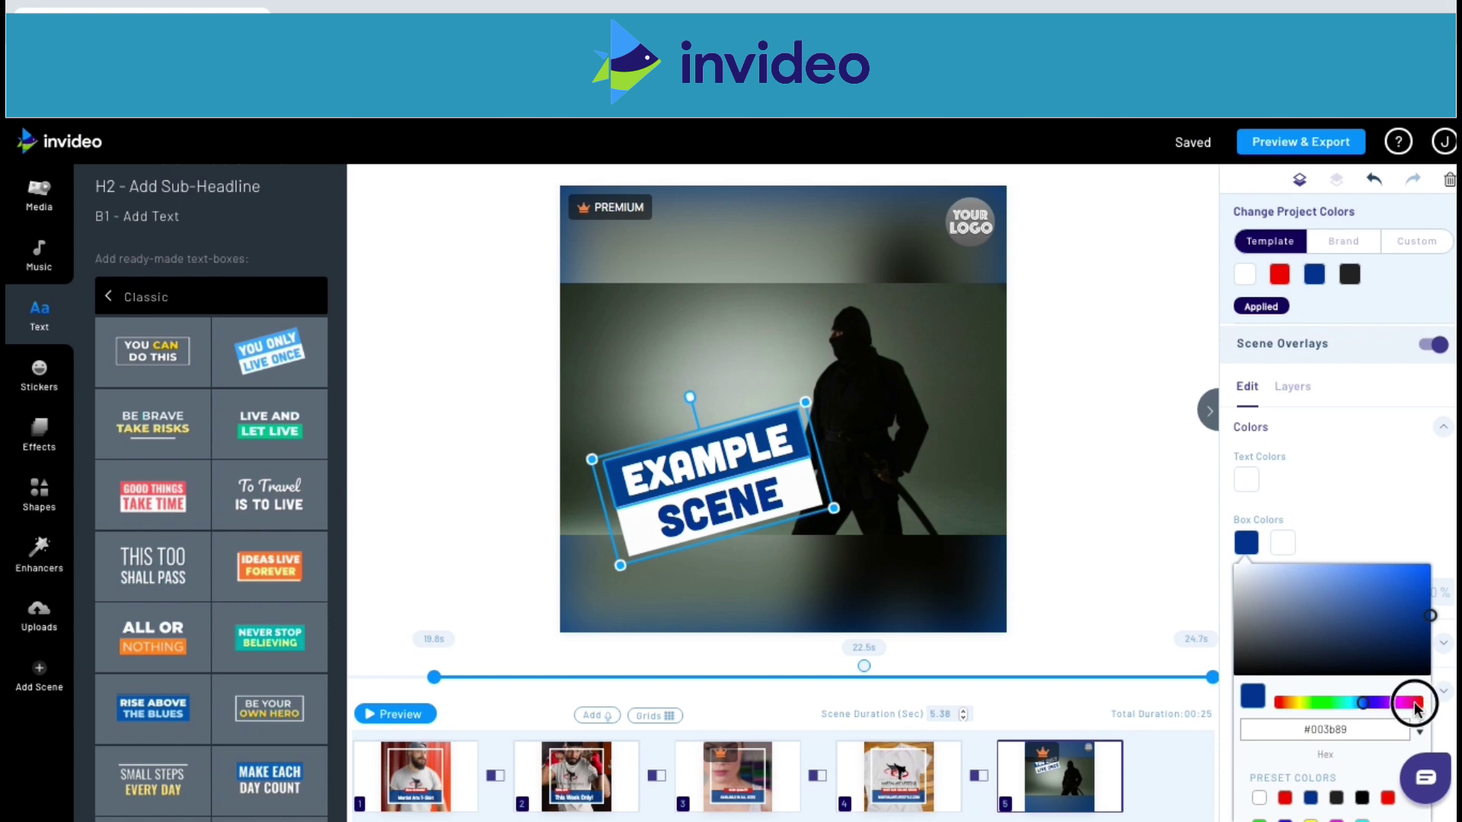
pyautogui.click(1398, 599)
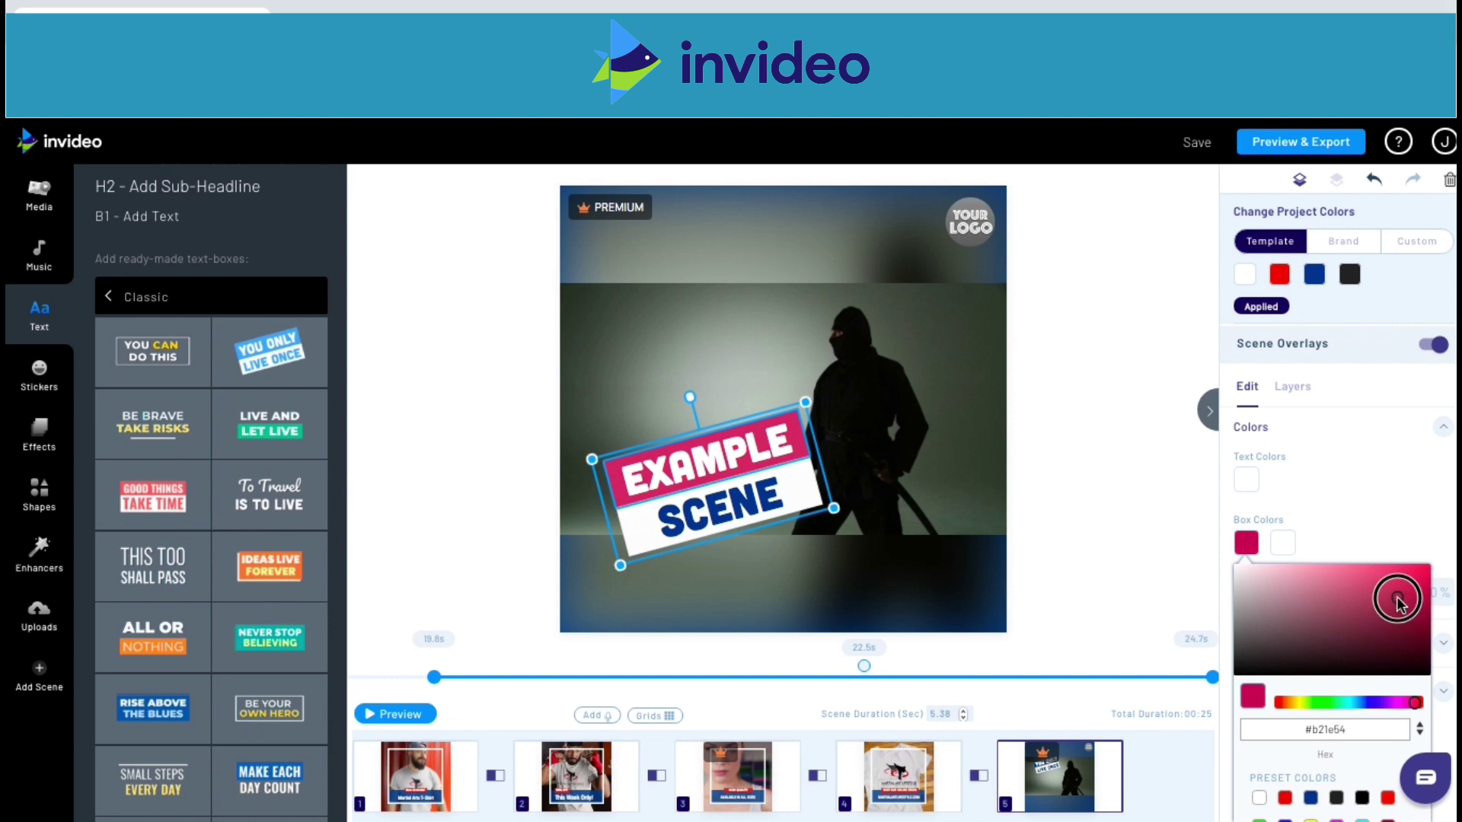
pyautogui.click(752, 638)
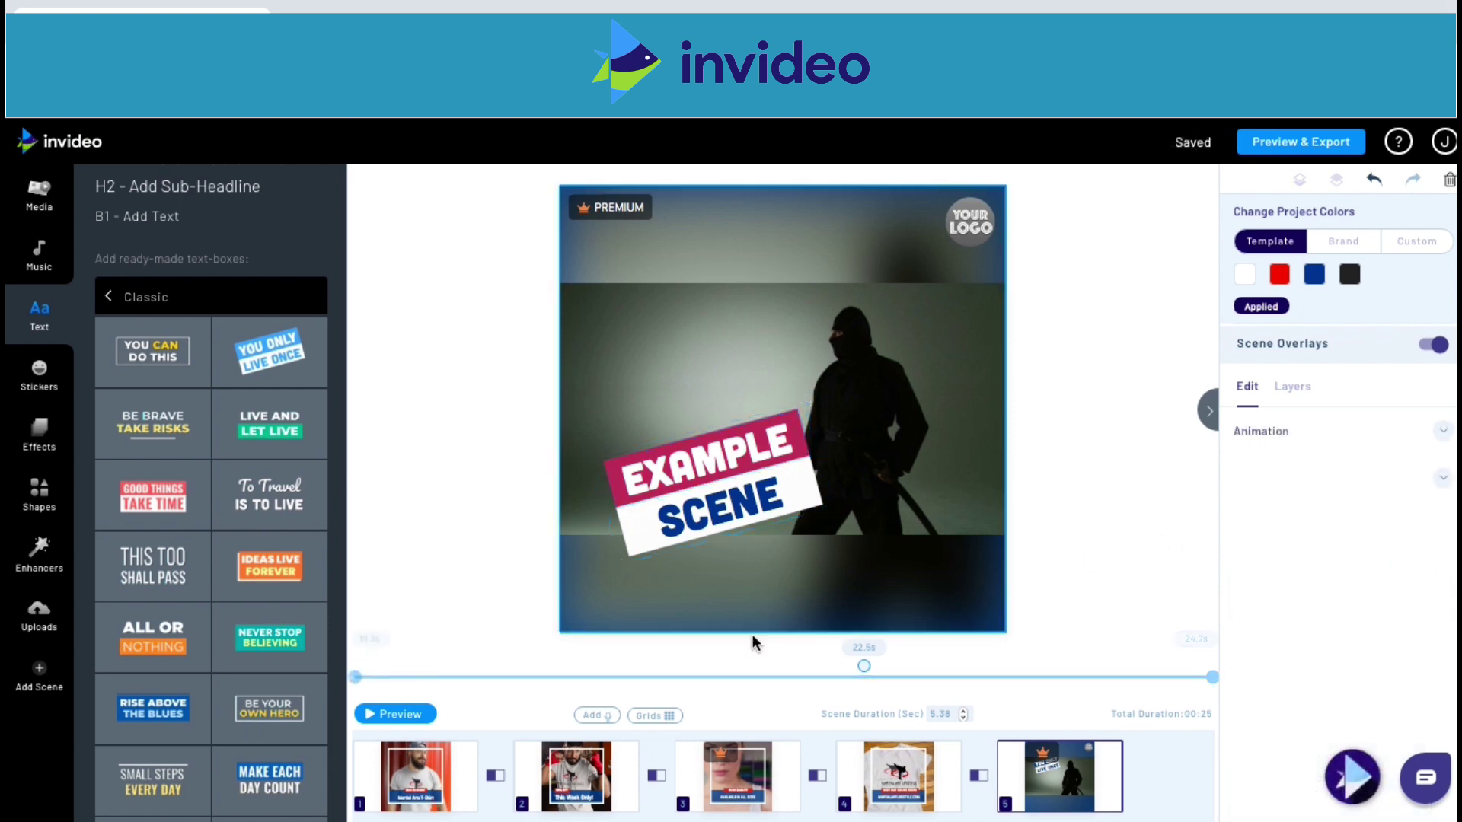
pyautogui.click(389, 714)
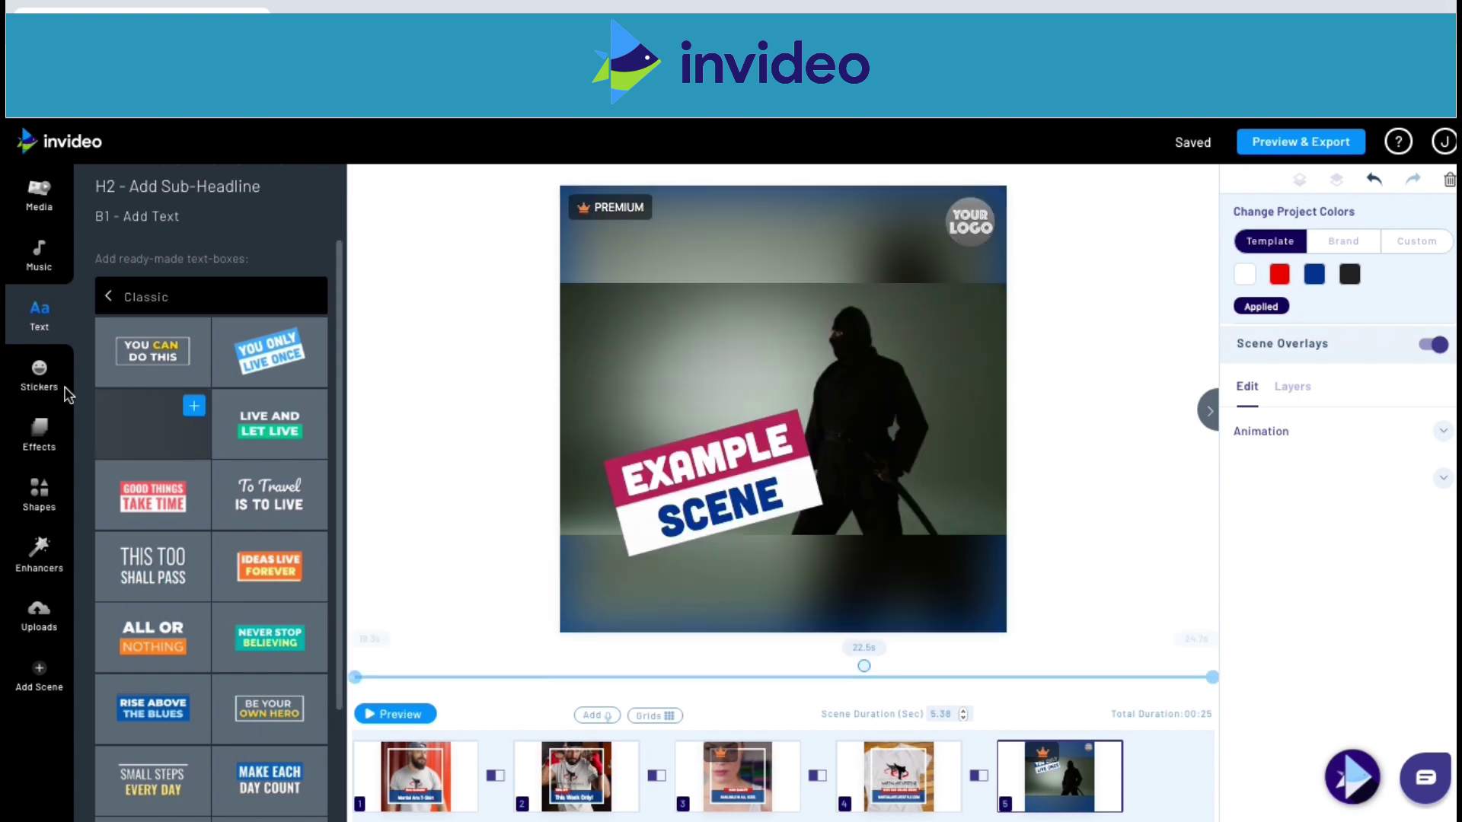
# Step: Add the GET STARTED sticker from the CTA category, enlarged and centered near the scene's upper edge, and preview the scene
pyautogui.click(40, 375)
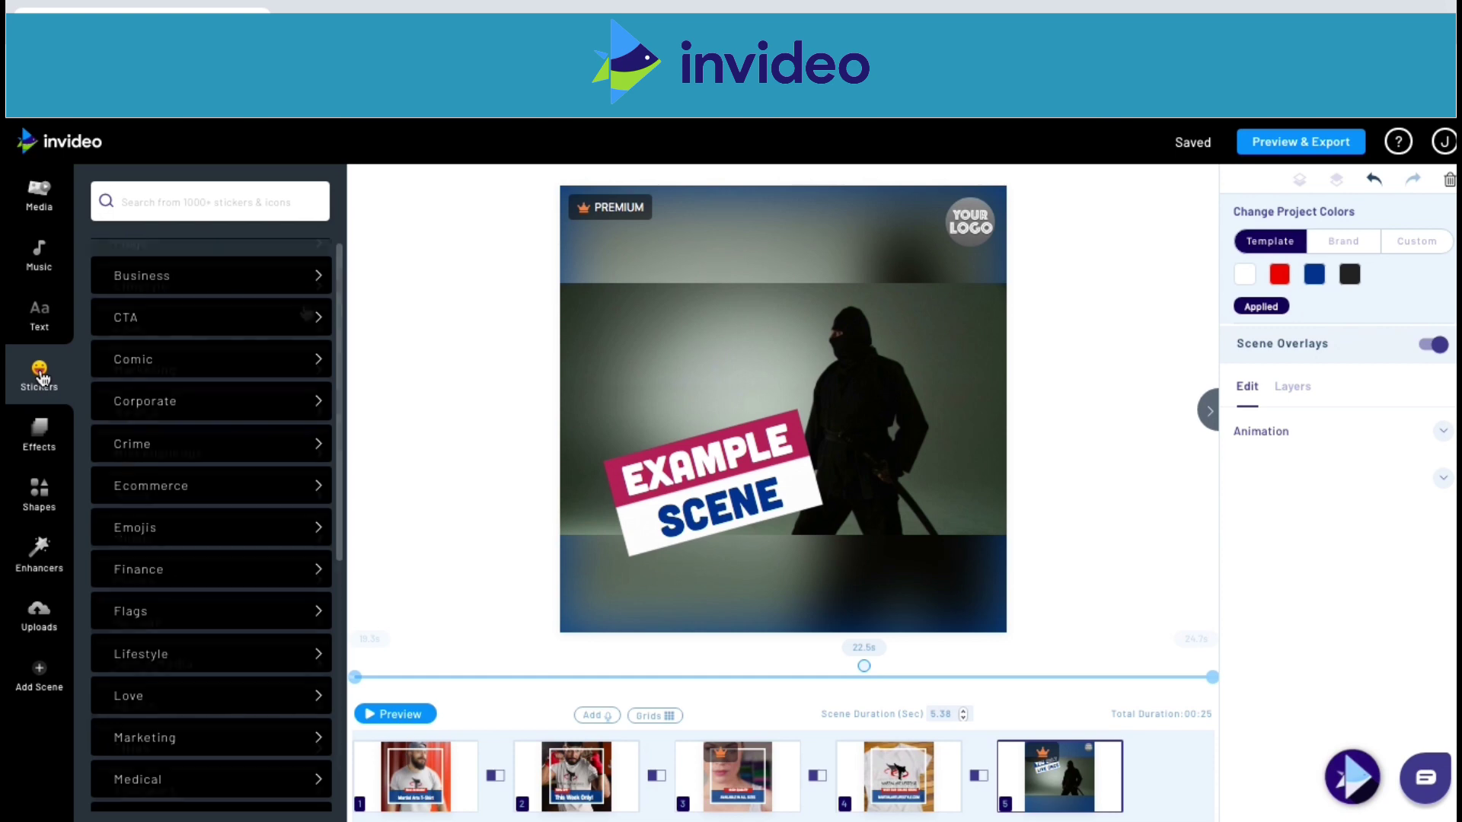
pyautogui.scroll(-5, 307, 313)
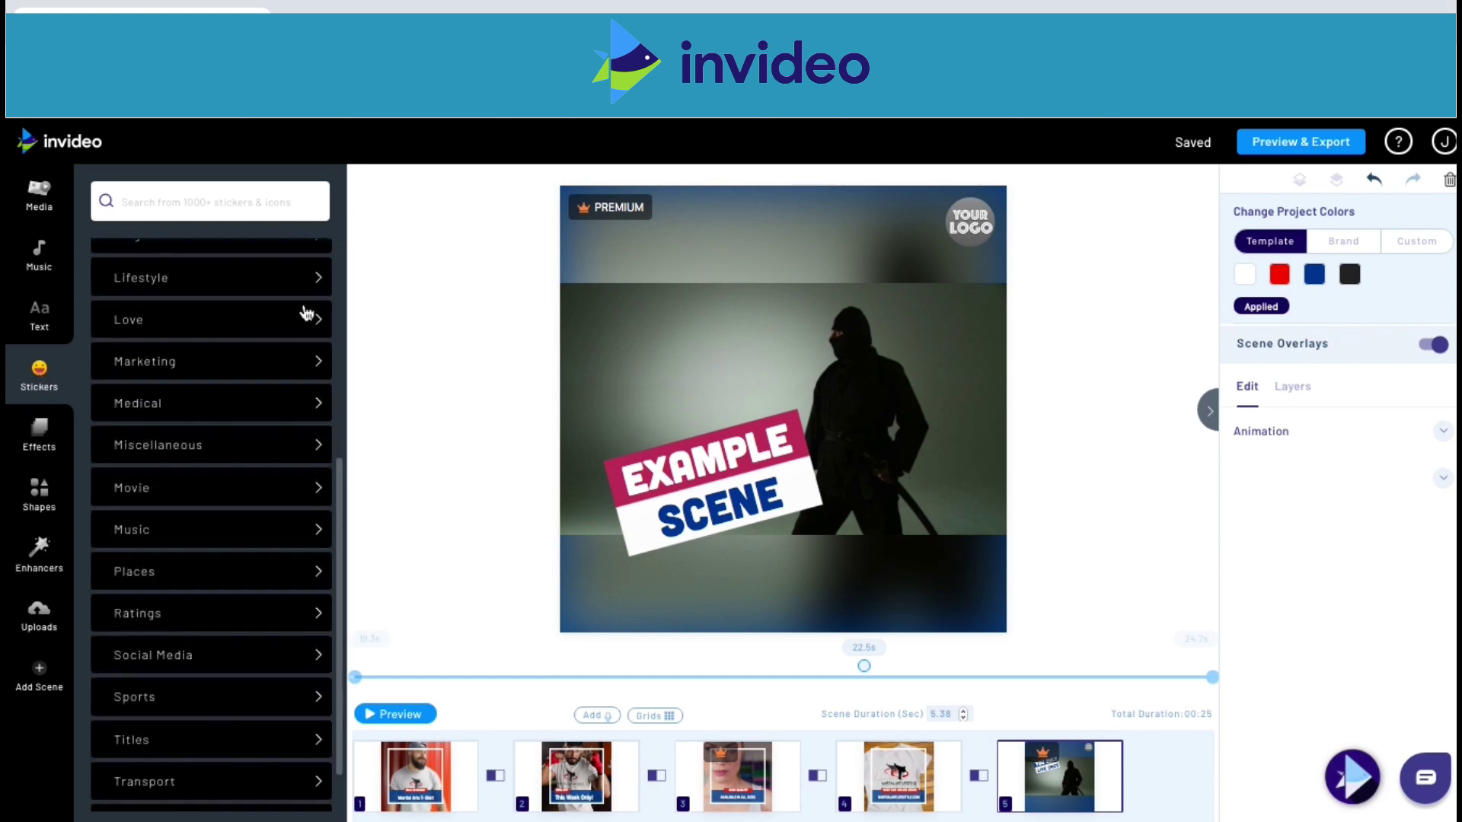
pyautogui.click(289, 368)
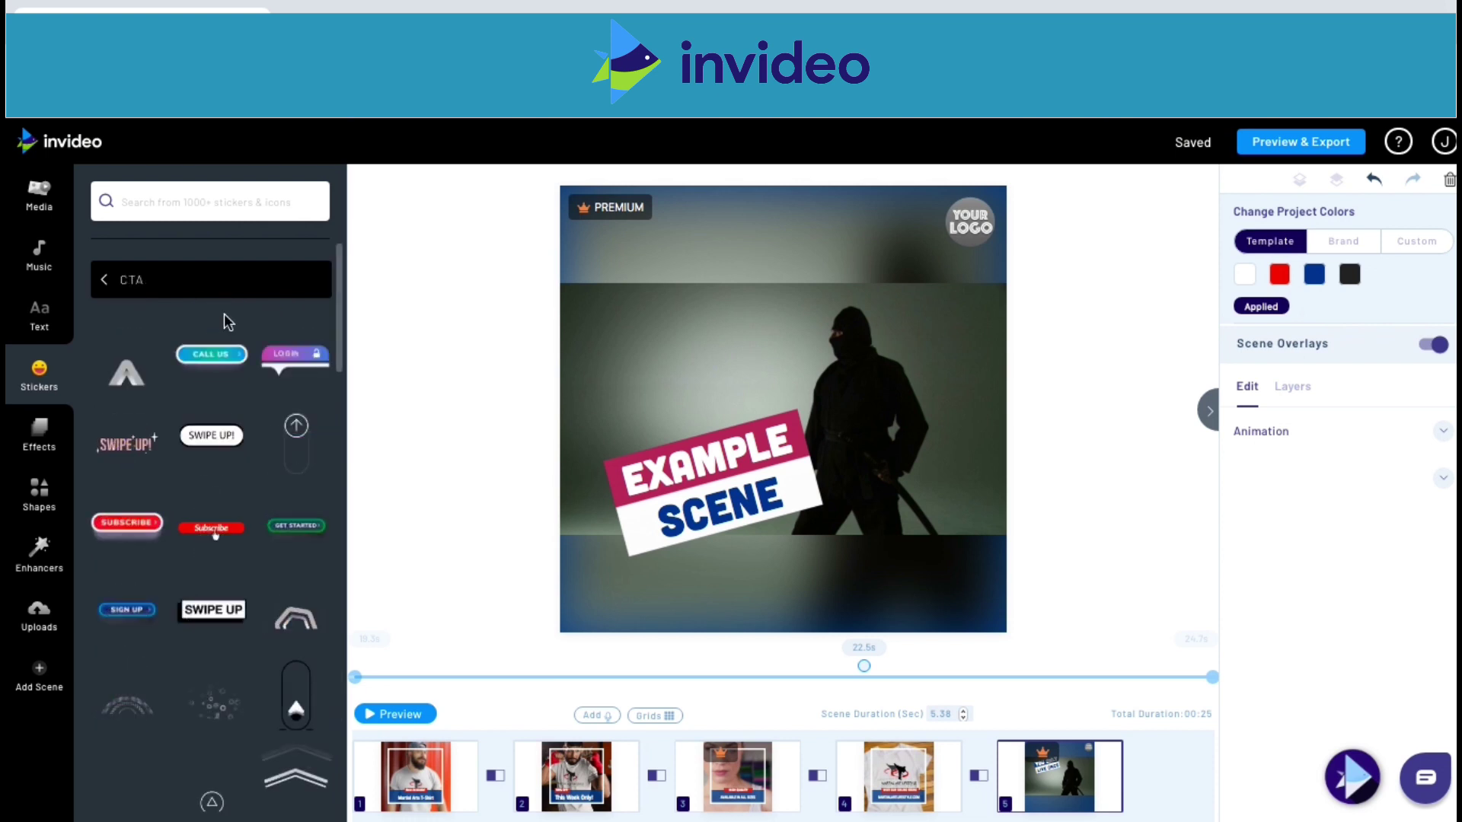
pyautogui.click(302, 529)
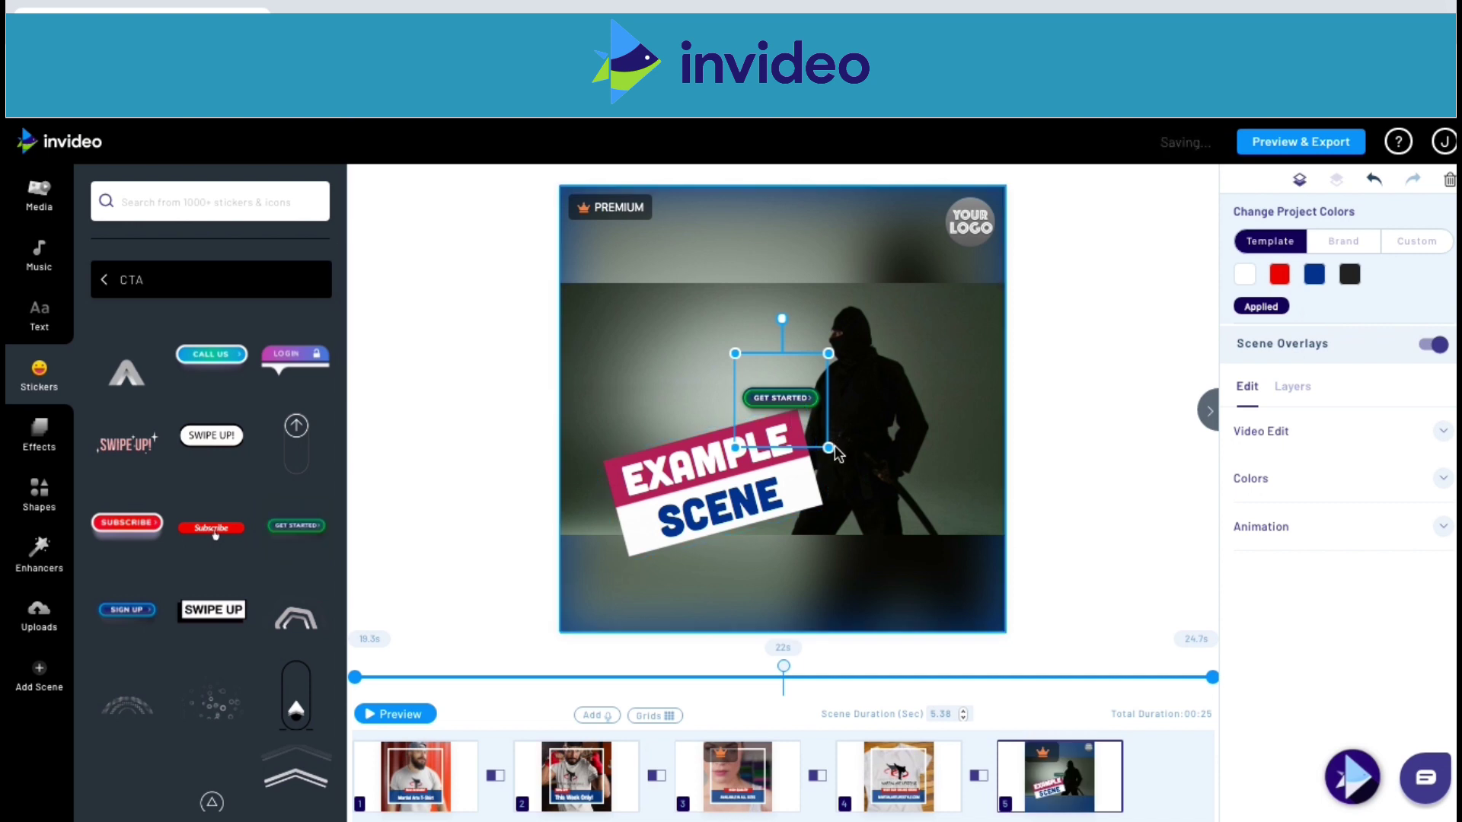
pyautogui.moveTo(830, 450); pyautogui.dragTo(943, 496)
pyautogui.moveTo(840, 440); pyautogui.dragTo(800, 254)
pyautogui.click(1042, 418)
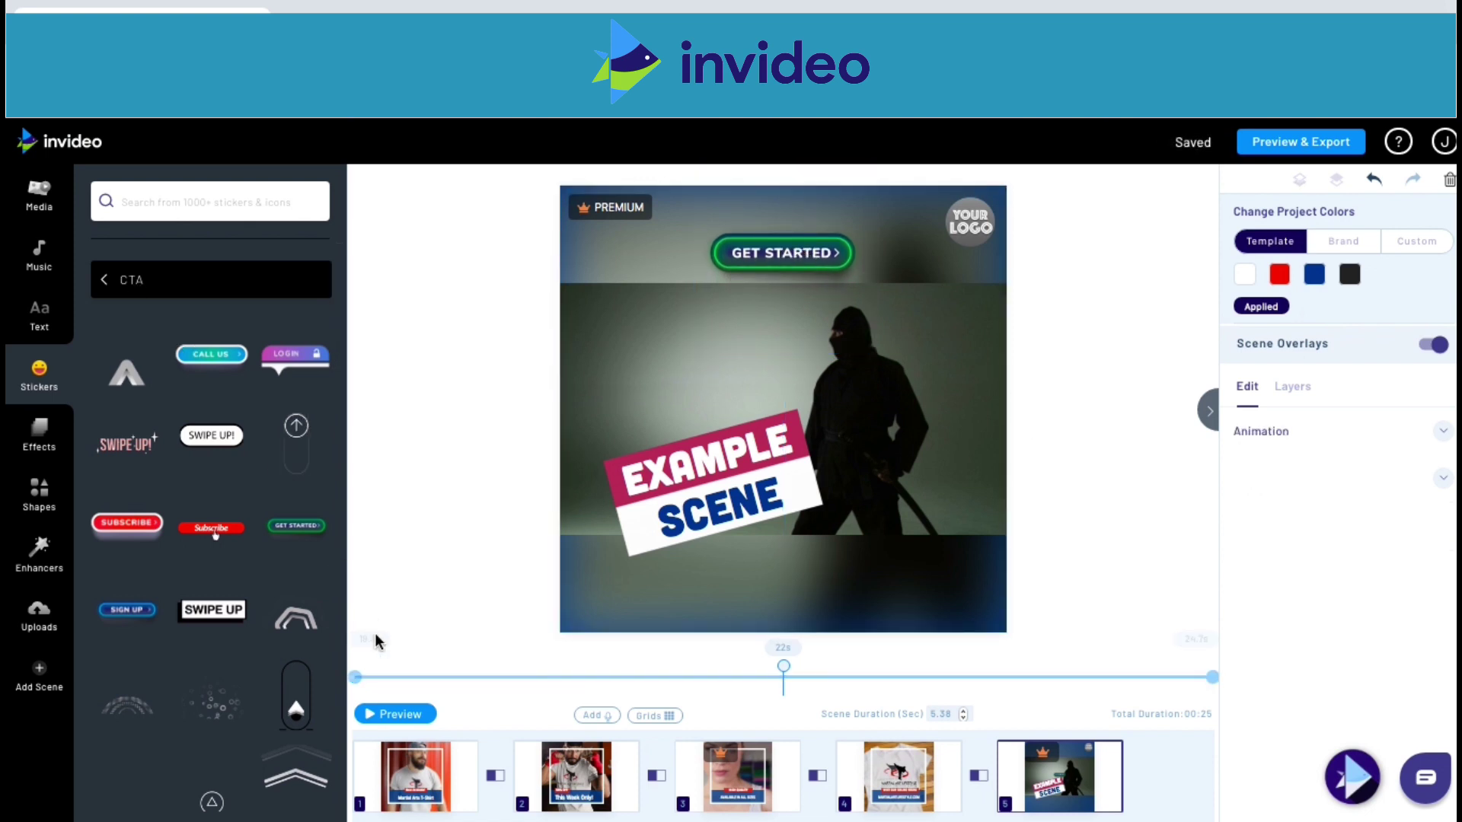
pyautogui.click(400, 716)
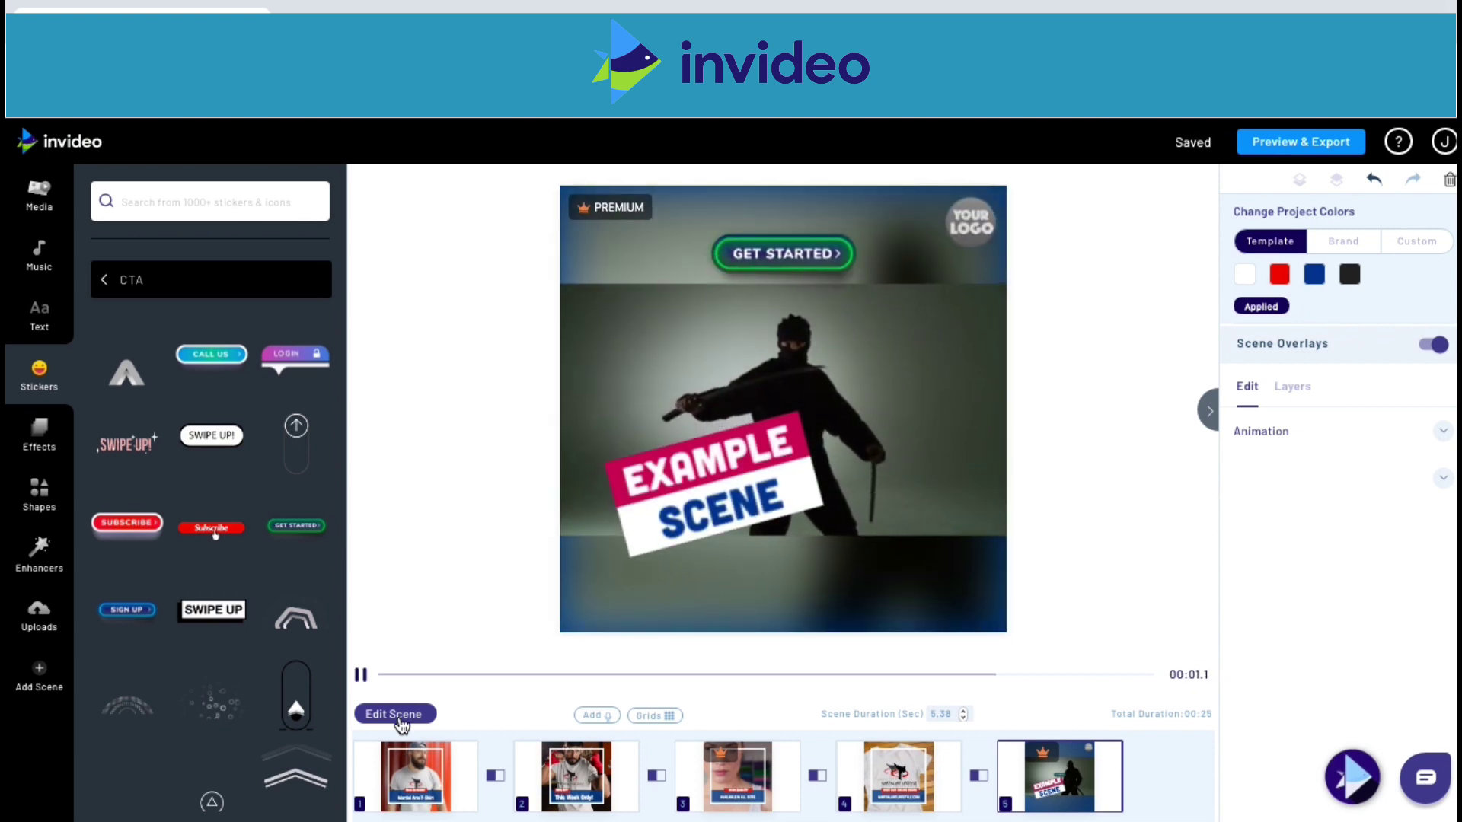
pyautogui.click(399, 719)
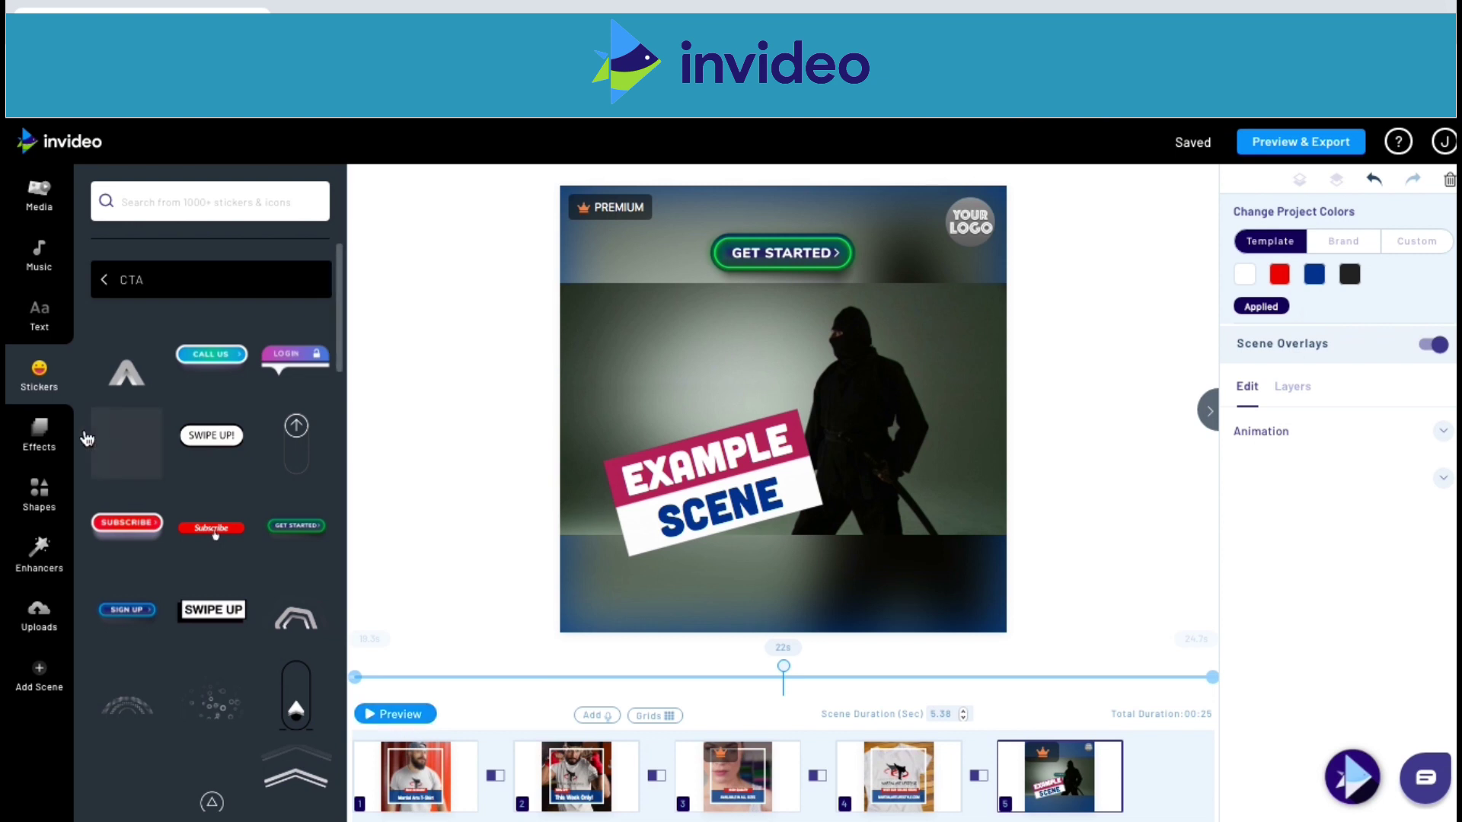
# Step: Add the dense white cloud effect from the Smoke category to the scene
pyautogui.click(51, 442)
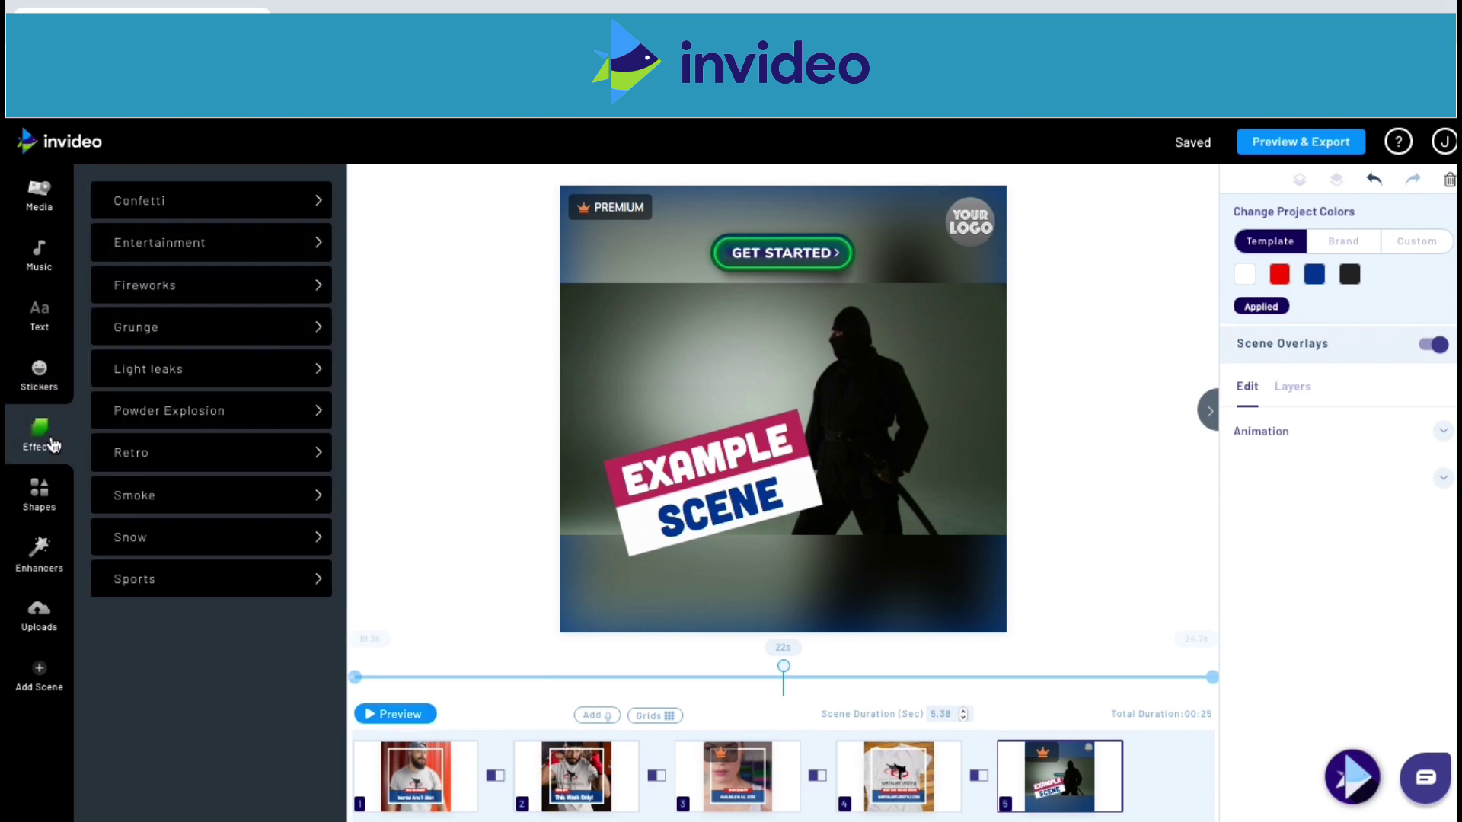
pyautogui.click(318, 206)
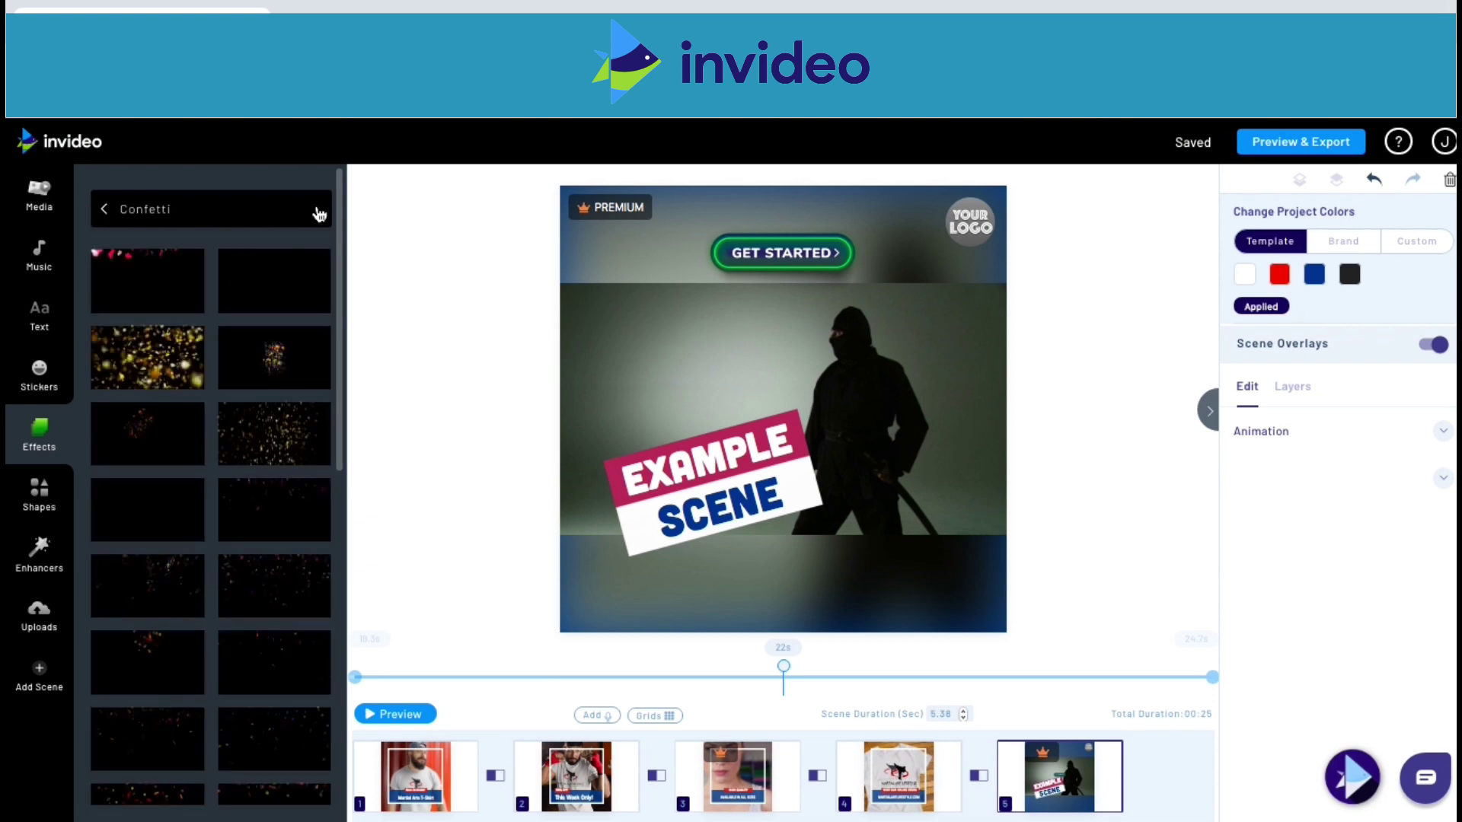
pyautogui.click(319, 213)
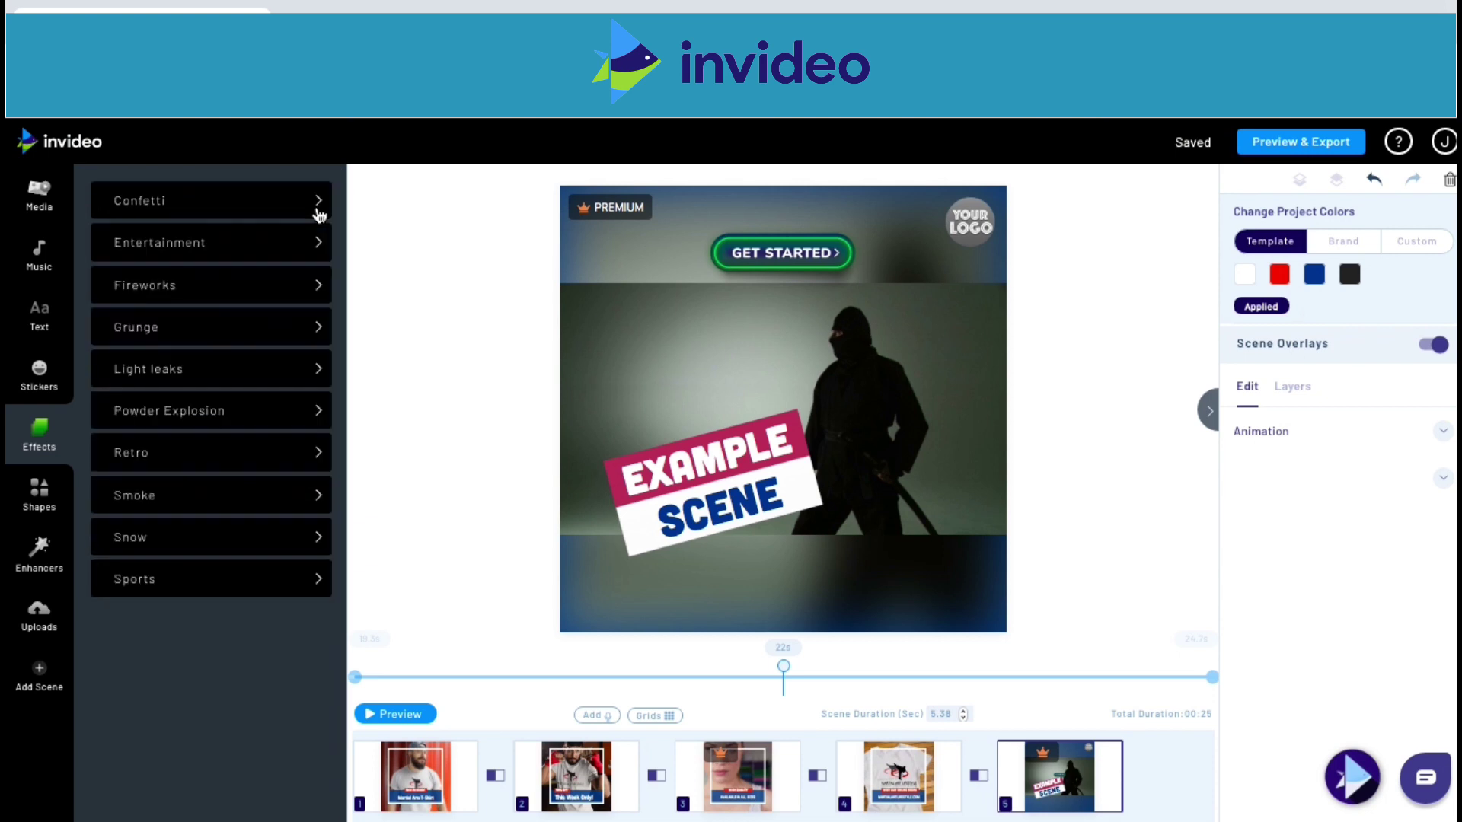
pyautogui.click(275, 502)
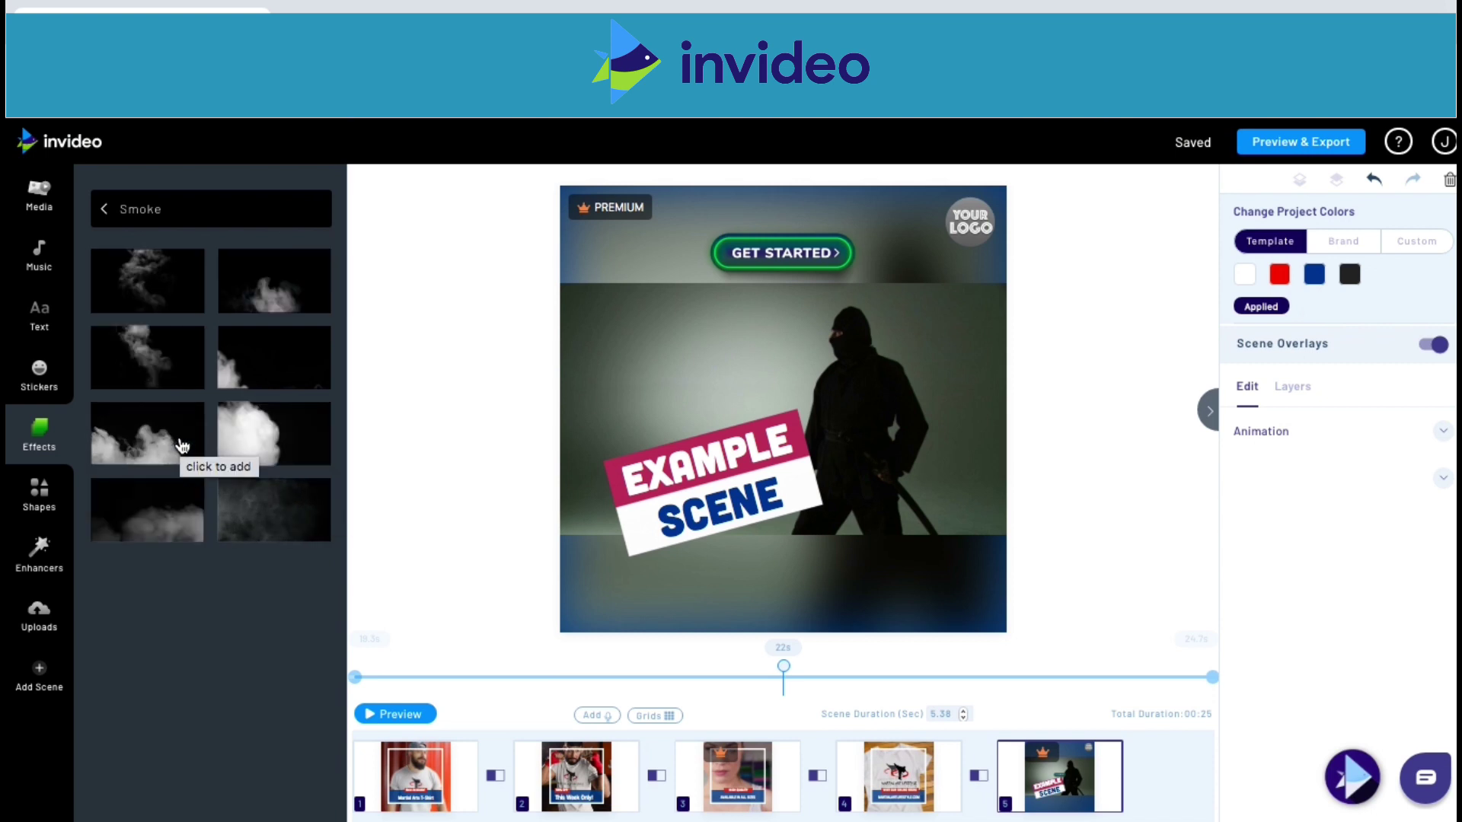
pyautogui.click(271, 430)
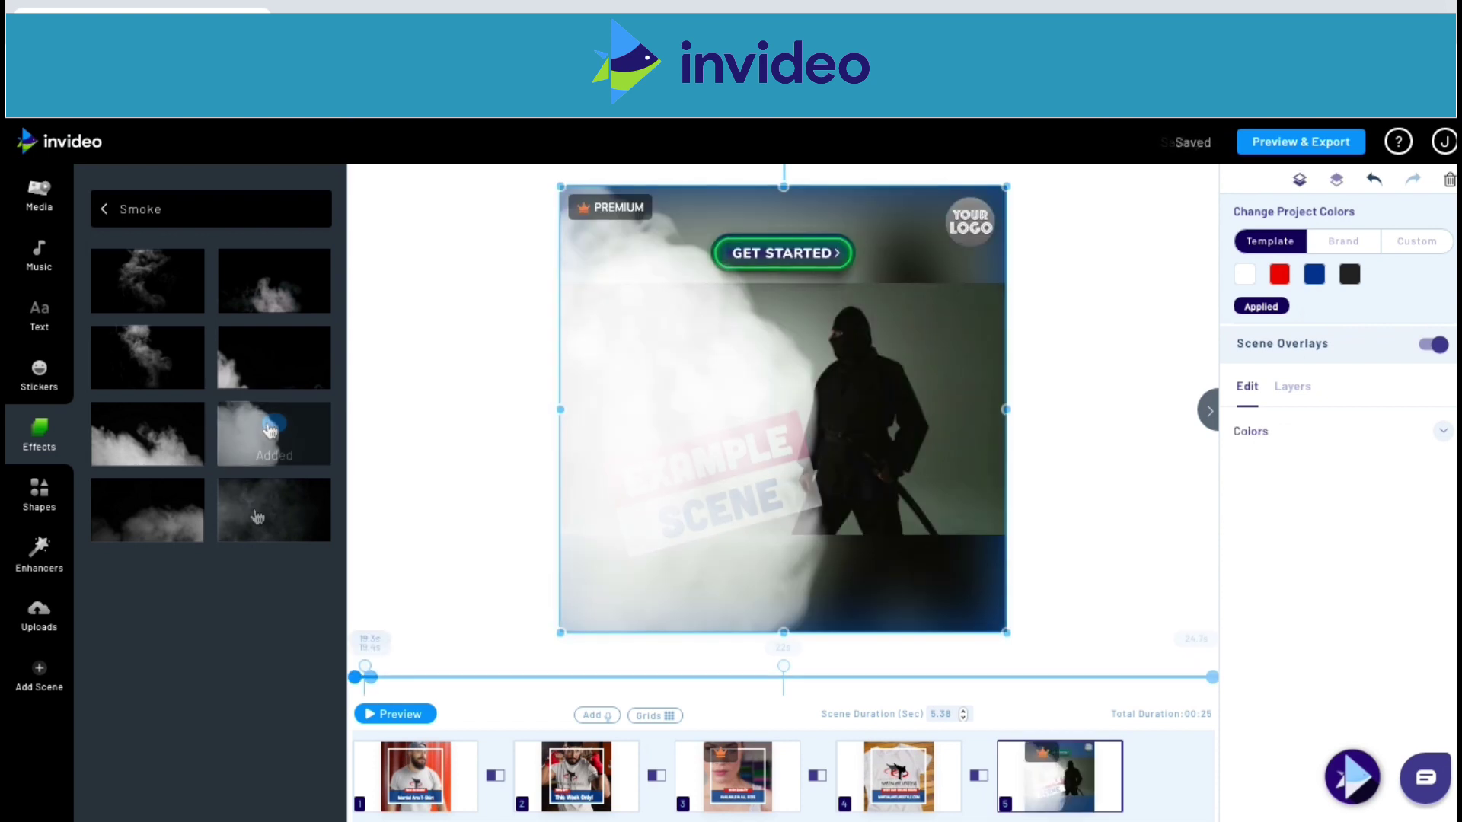
# Step: Add a solid-line square from the Outline shapes, stretch it into a frame just inside the scene's edges, and color it white #ffffff
pyautogui.click(40, 494)
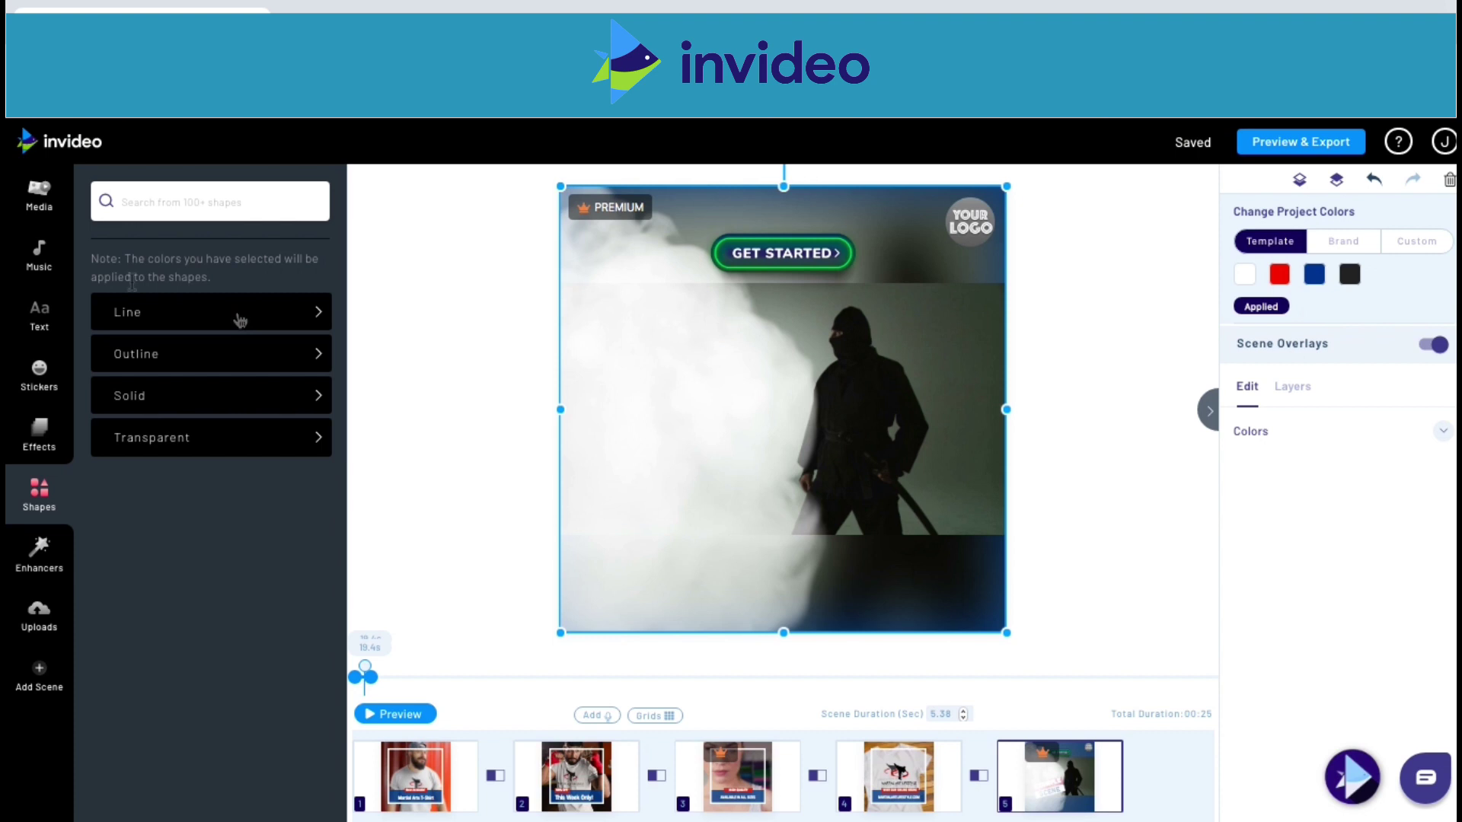
pyautogui.click(178, 357)
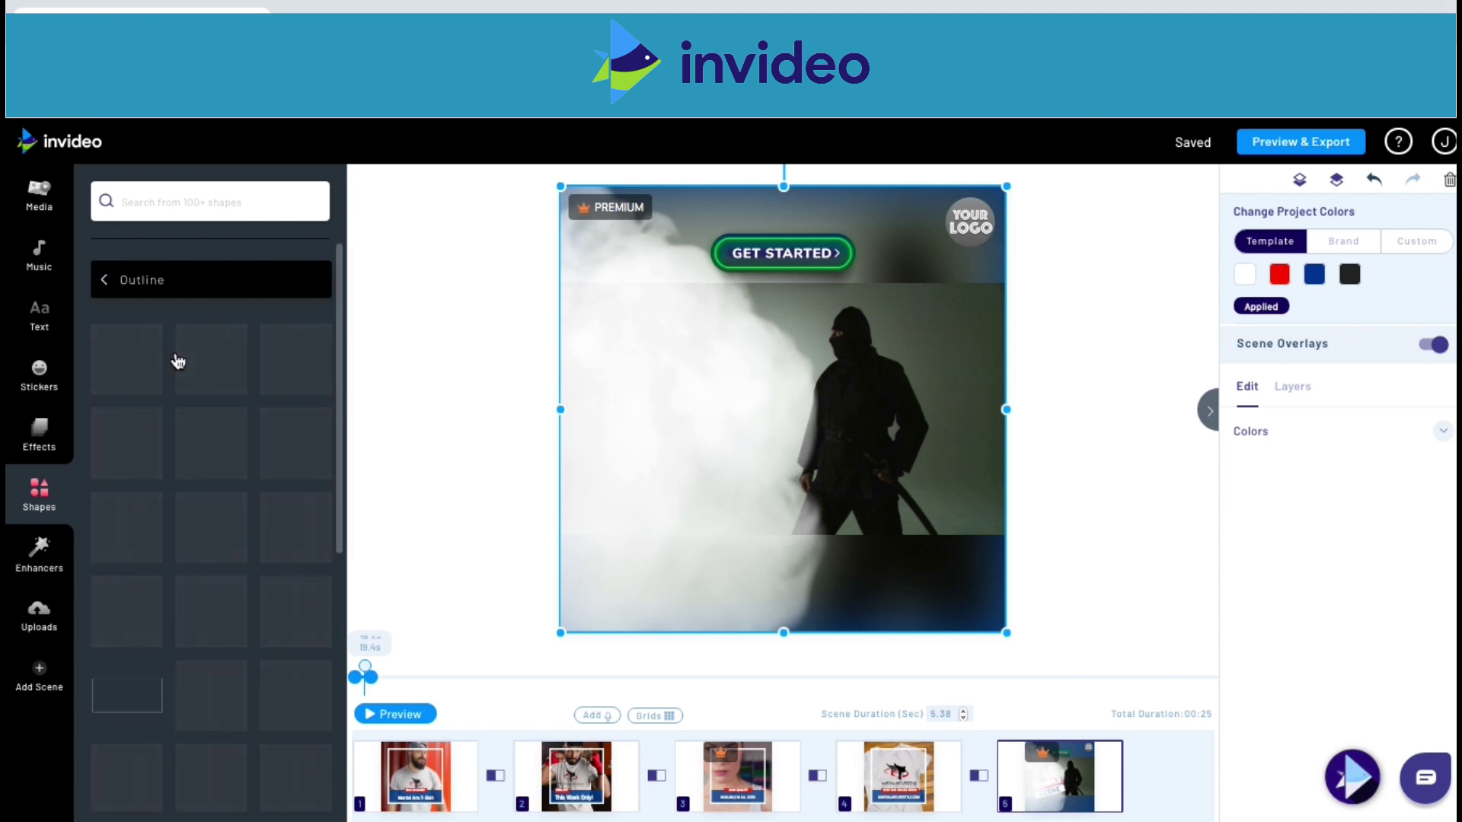
pyautogui.scroll(-4, 196, 457)
pyautogui.click(232, 687)
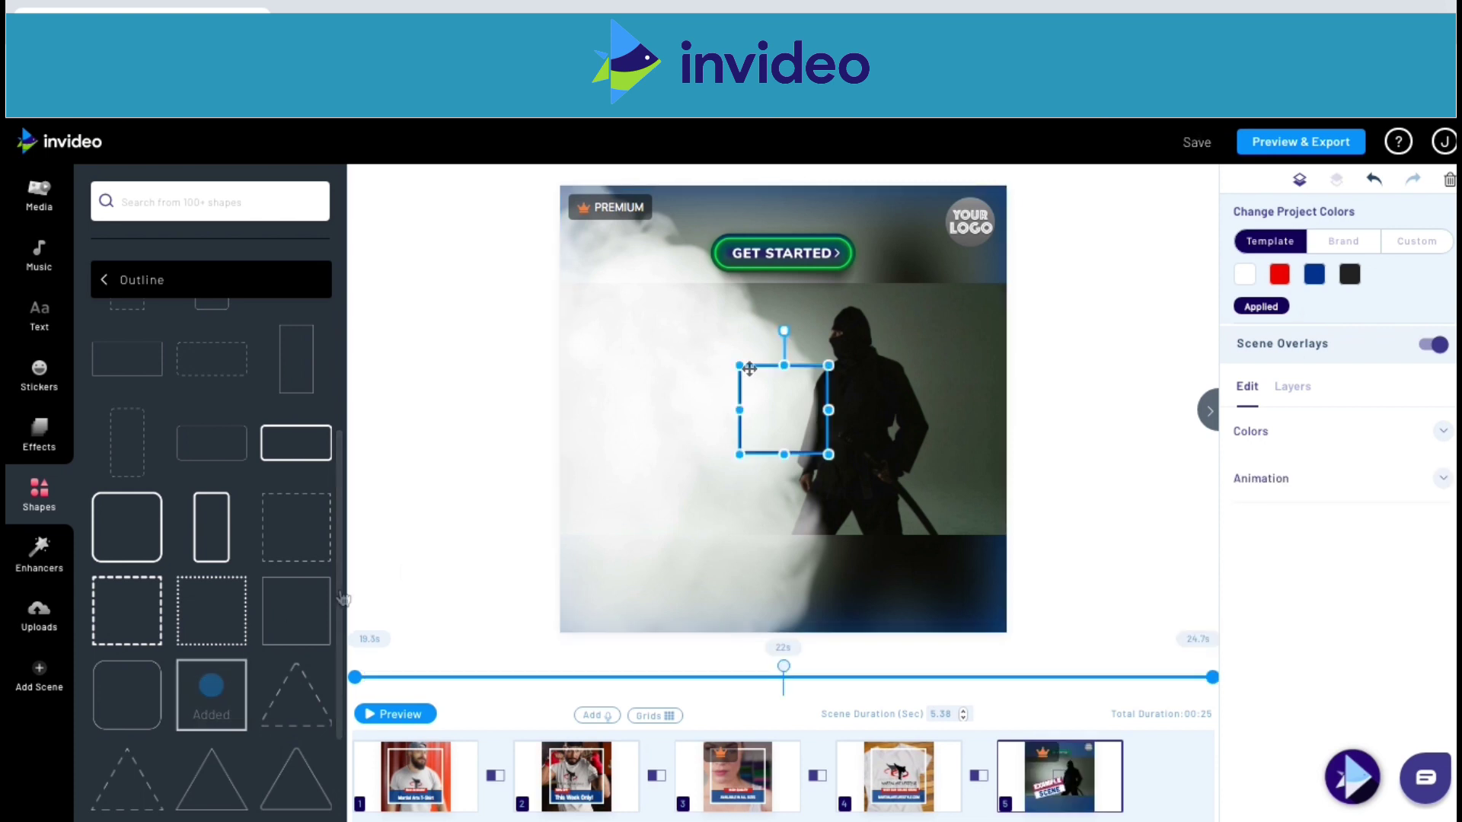
pyautogui.moveTo(742, 367); pyautogui.dragTo(612, 224)
pyautogui.click(942, 565)
pyautogui.moveTo(906, 533); pyautogui.dragTo(986, 612)
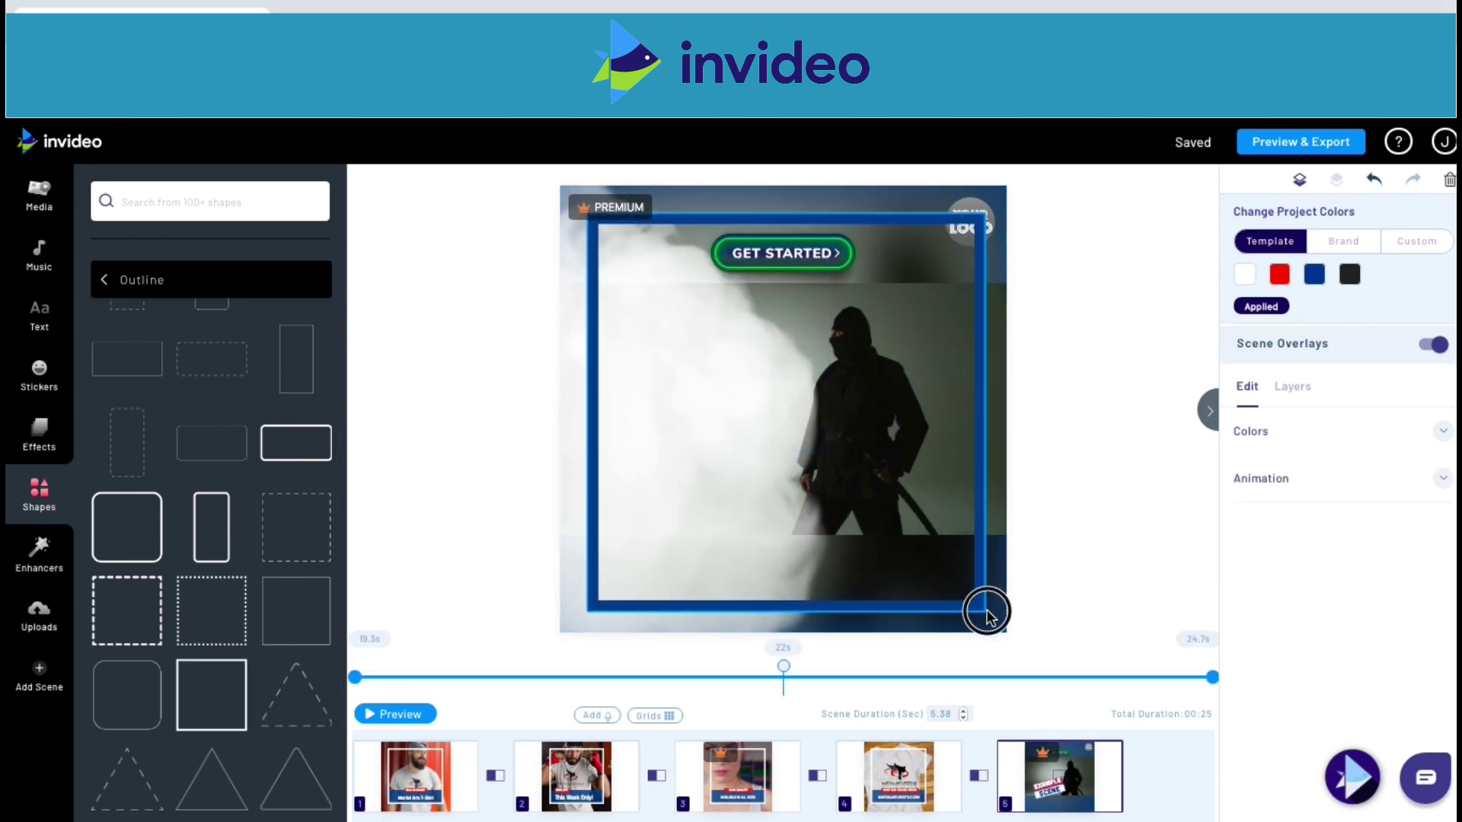
pyautogui.click(1233, 488)
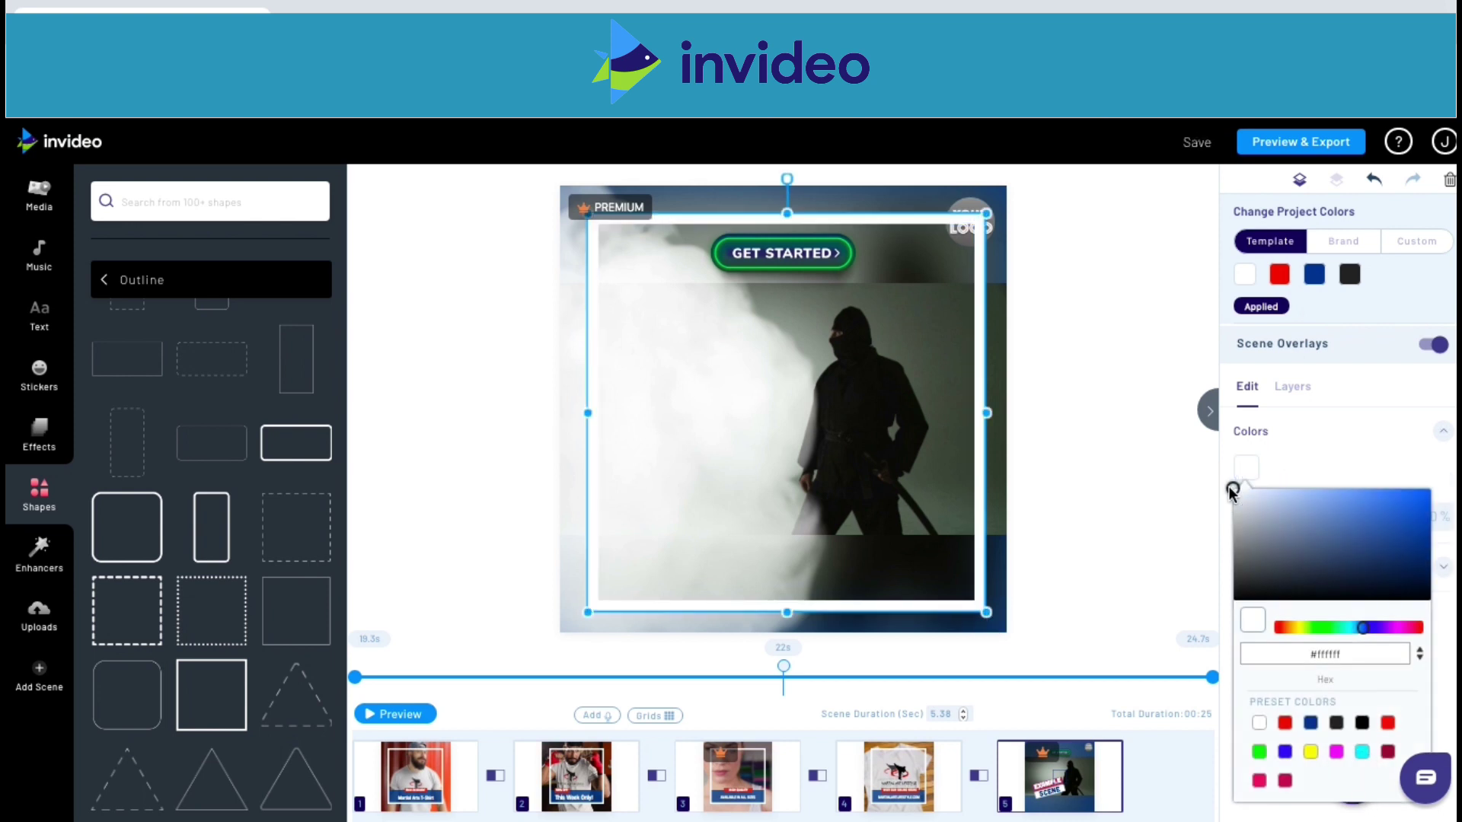
# Step: Move the white frame's layer below Overlay 1, directly above the scene's video, and preview the scene
pyautogui.click(1285, 460)
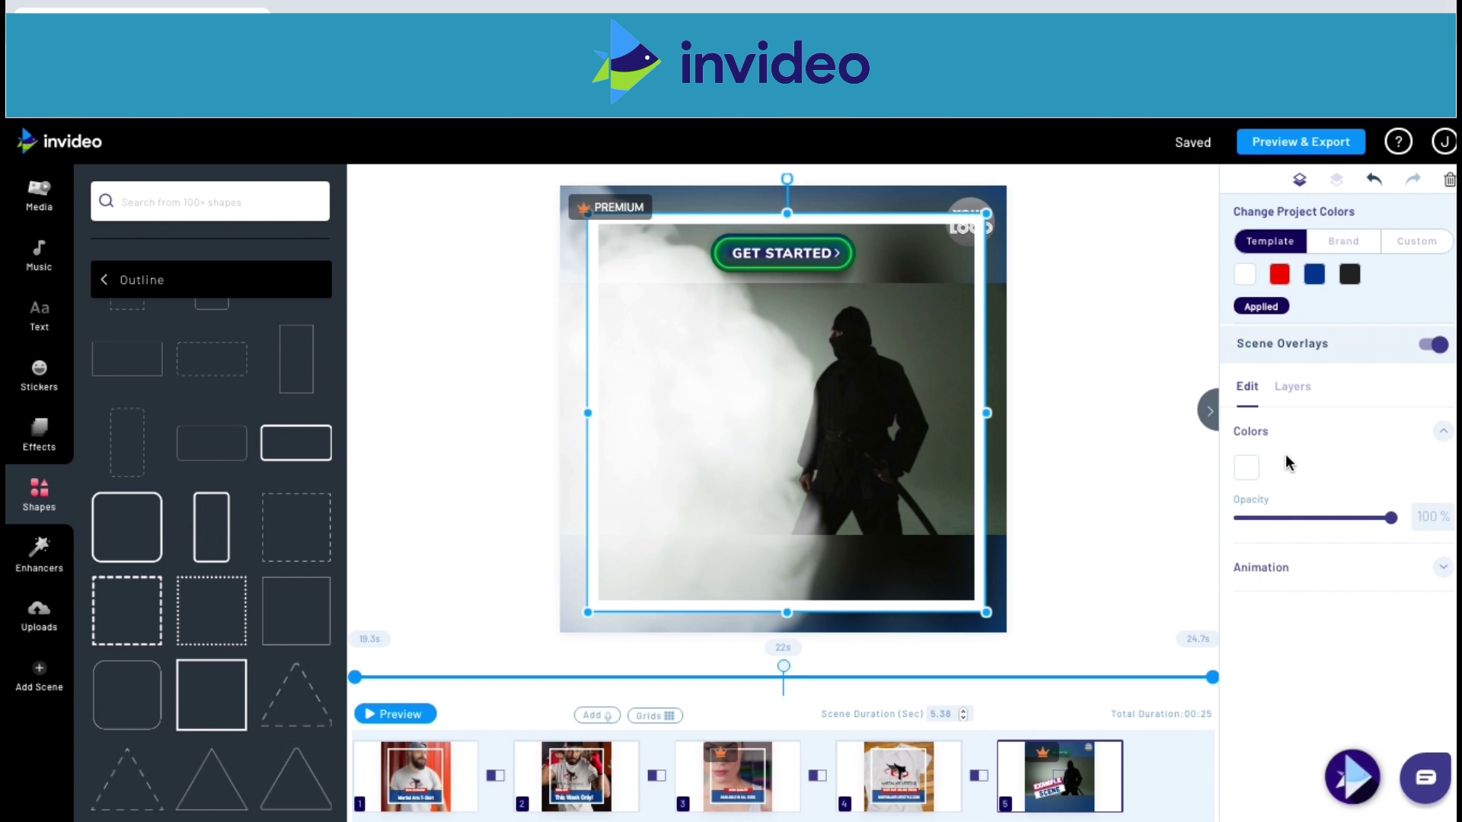
pyautogui.click(1294, 387)
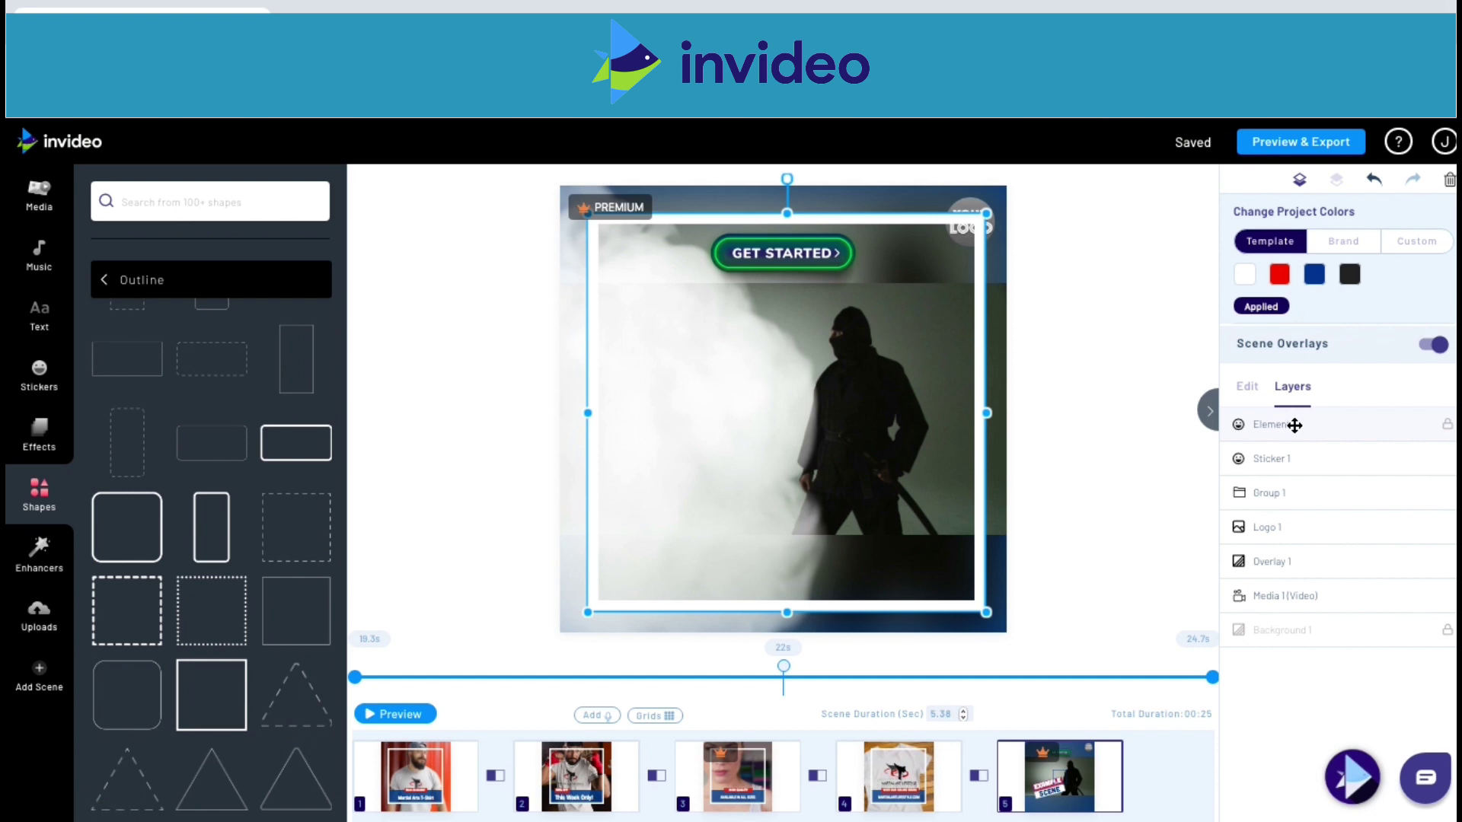
pyautogui.moveTo(1294, 425); pyautogui.dragTo(1299, 561)
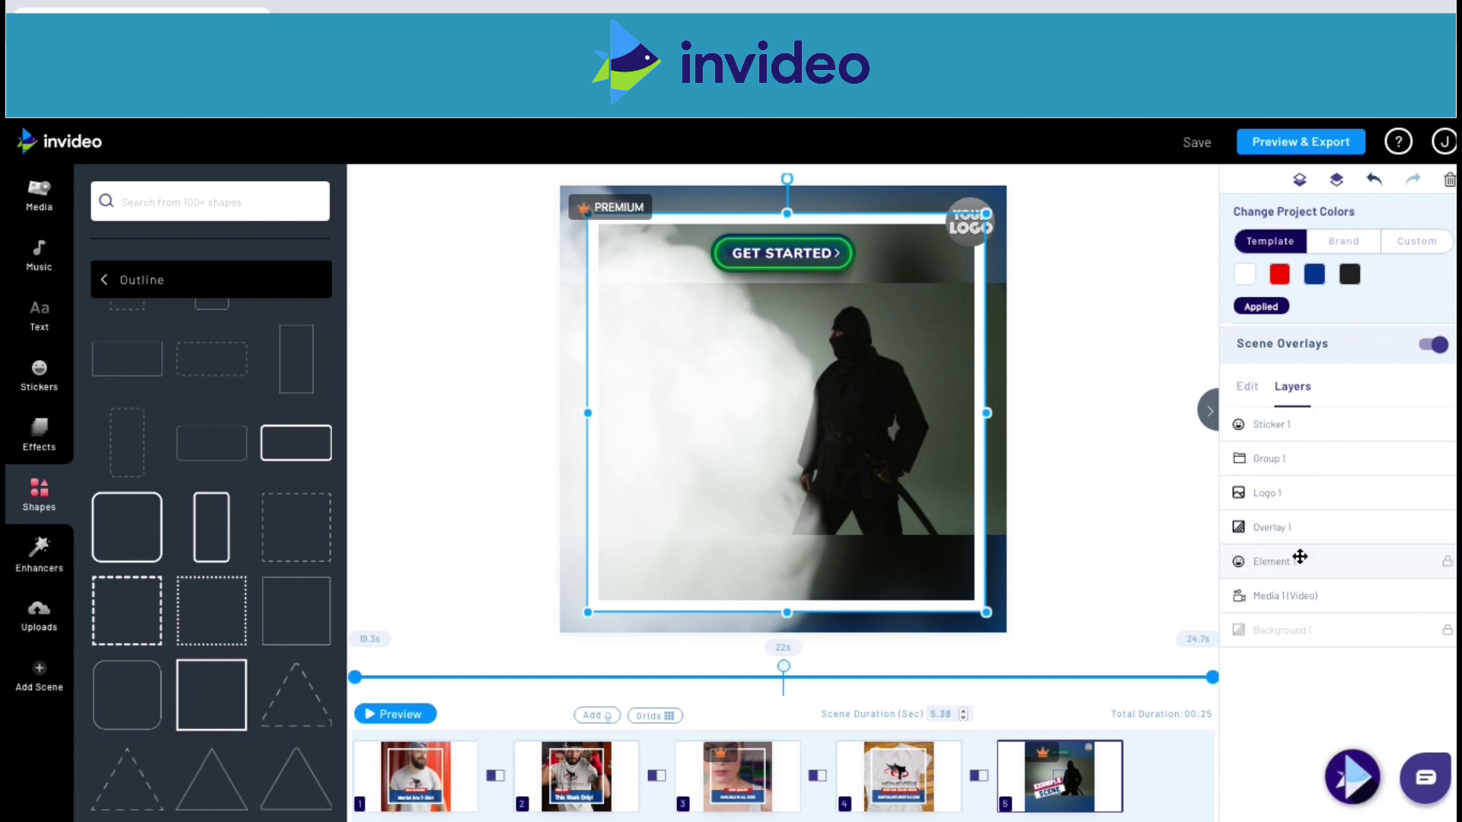
pyautogui.click(1080, 486)
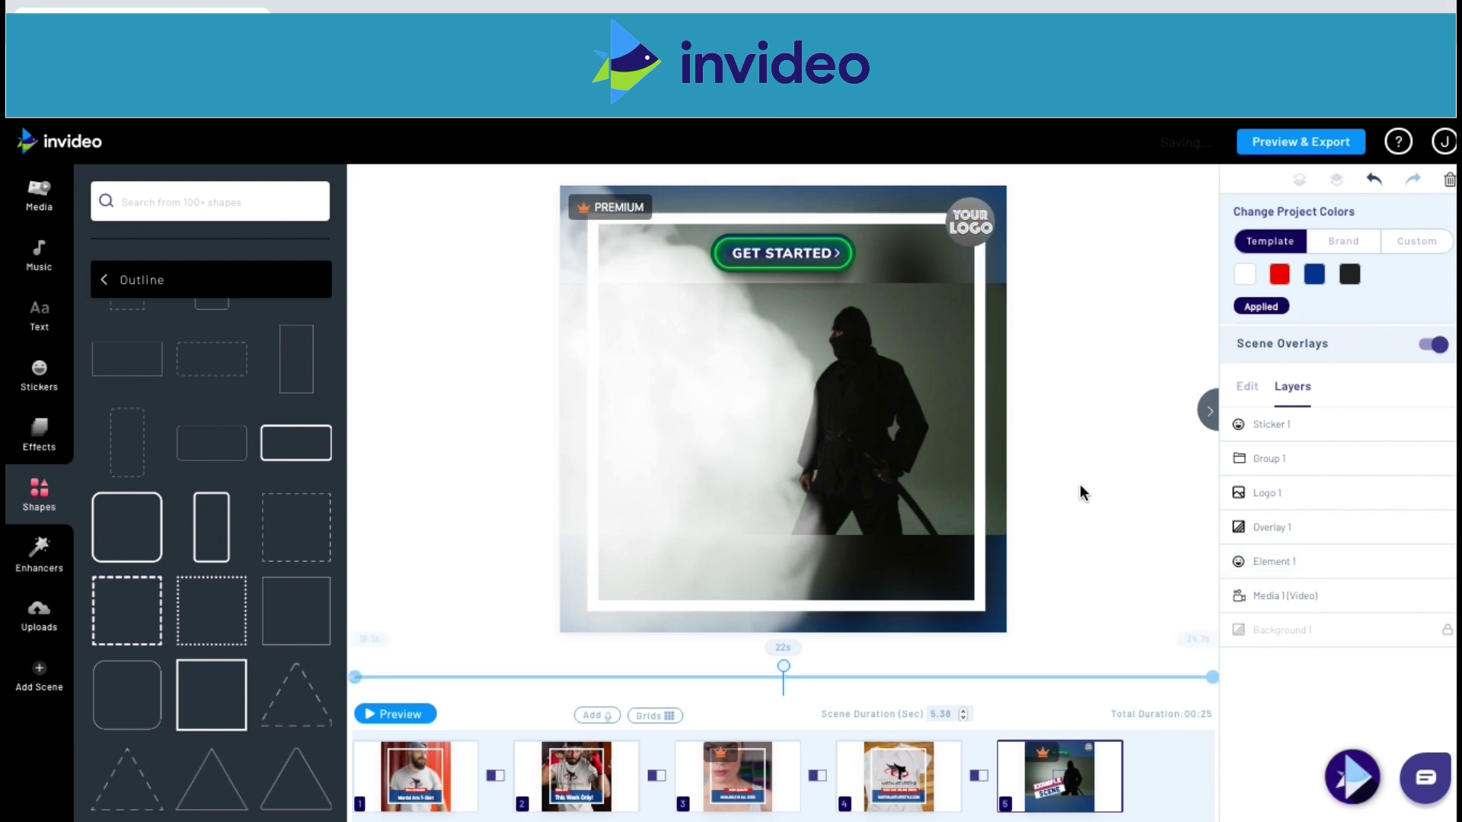
pyautogui.click(420, 714)
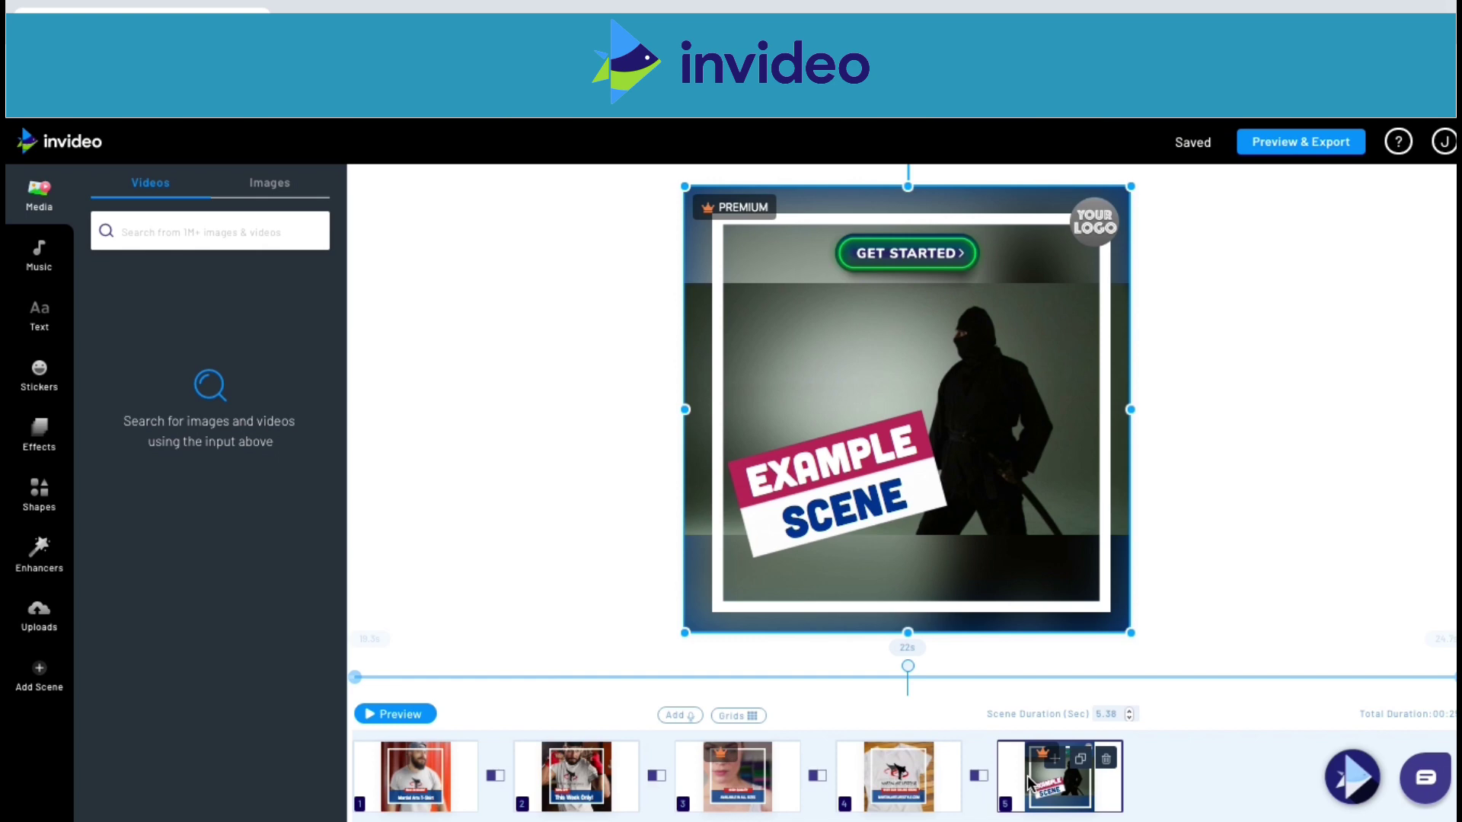
# Step: Remove the fifth scene with the ninja footage from the project and export the remaining four-scene video
pyautogui.click(1106, 759)
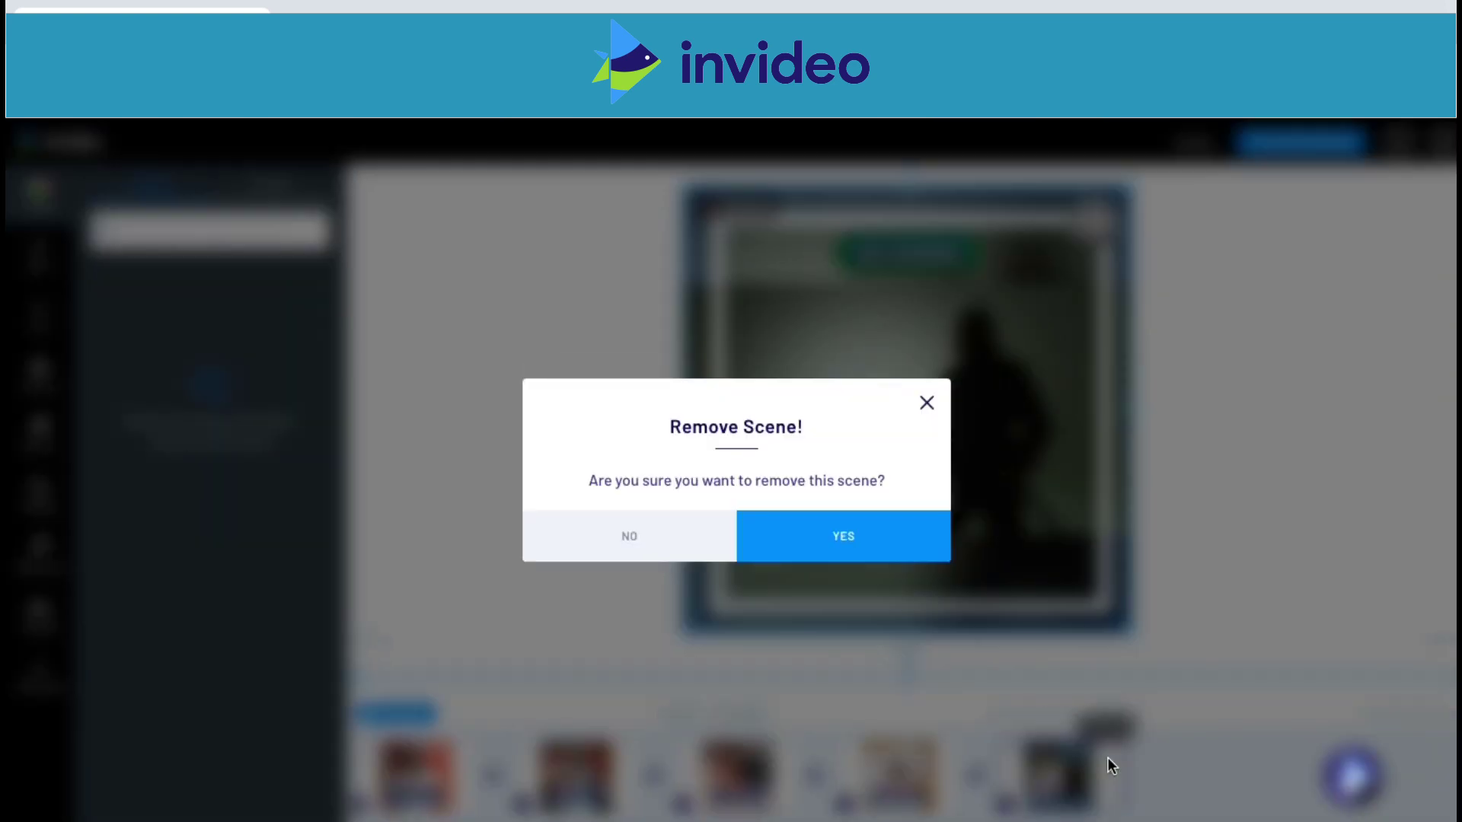
pyautogui.click(928, 556)
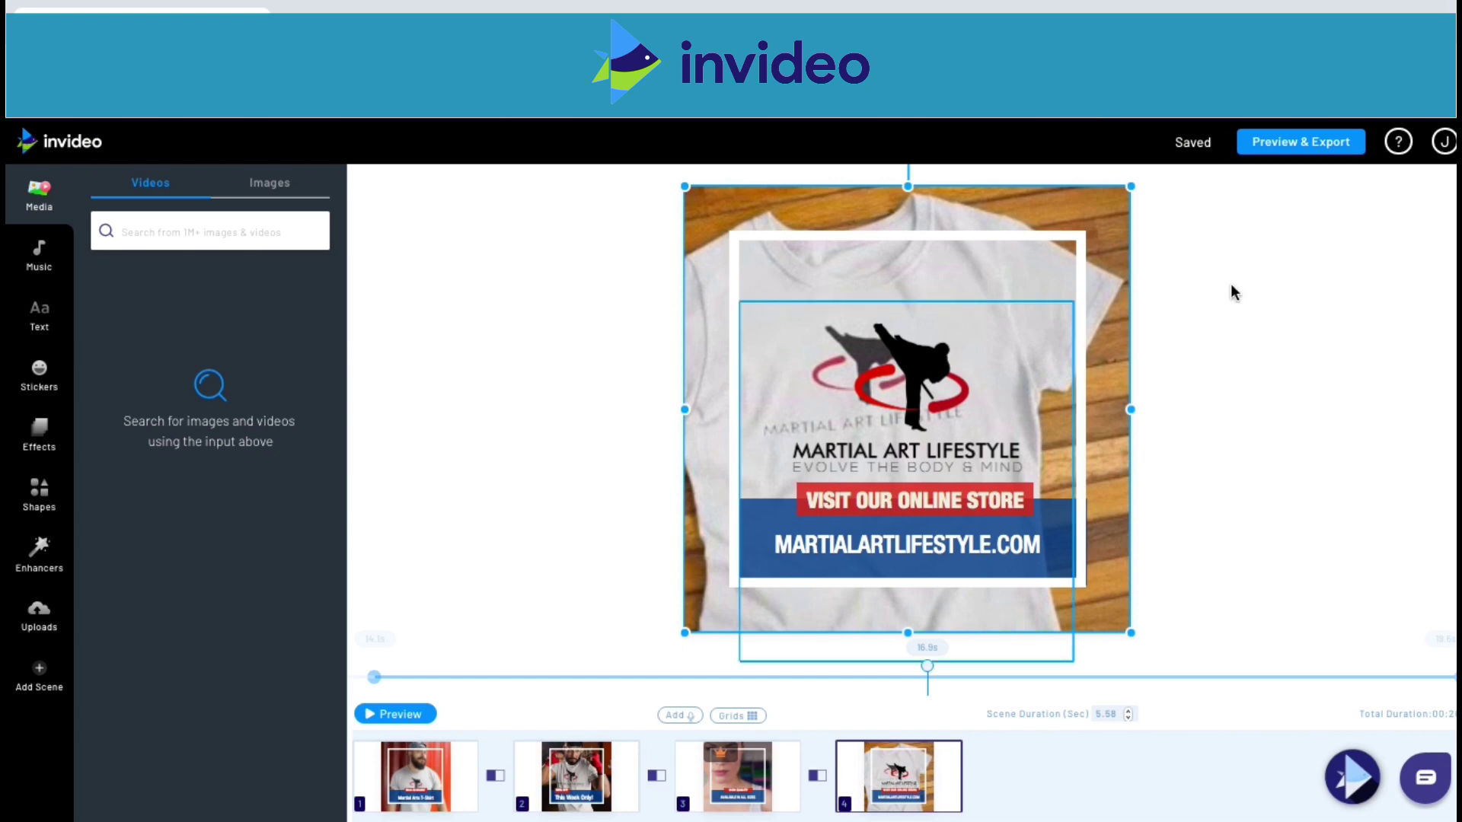
pyautogui.click(1279, 143)
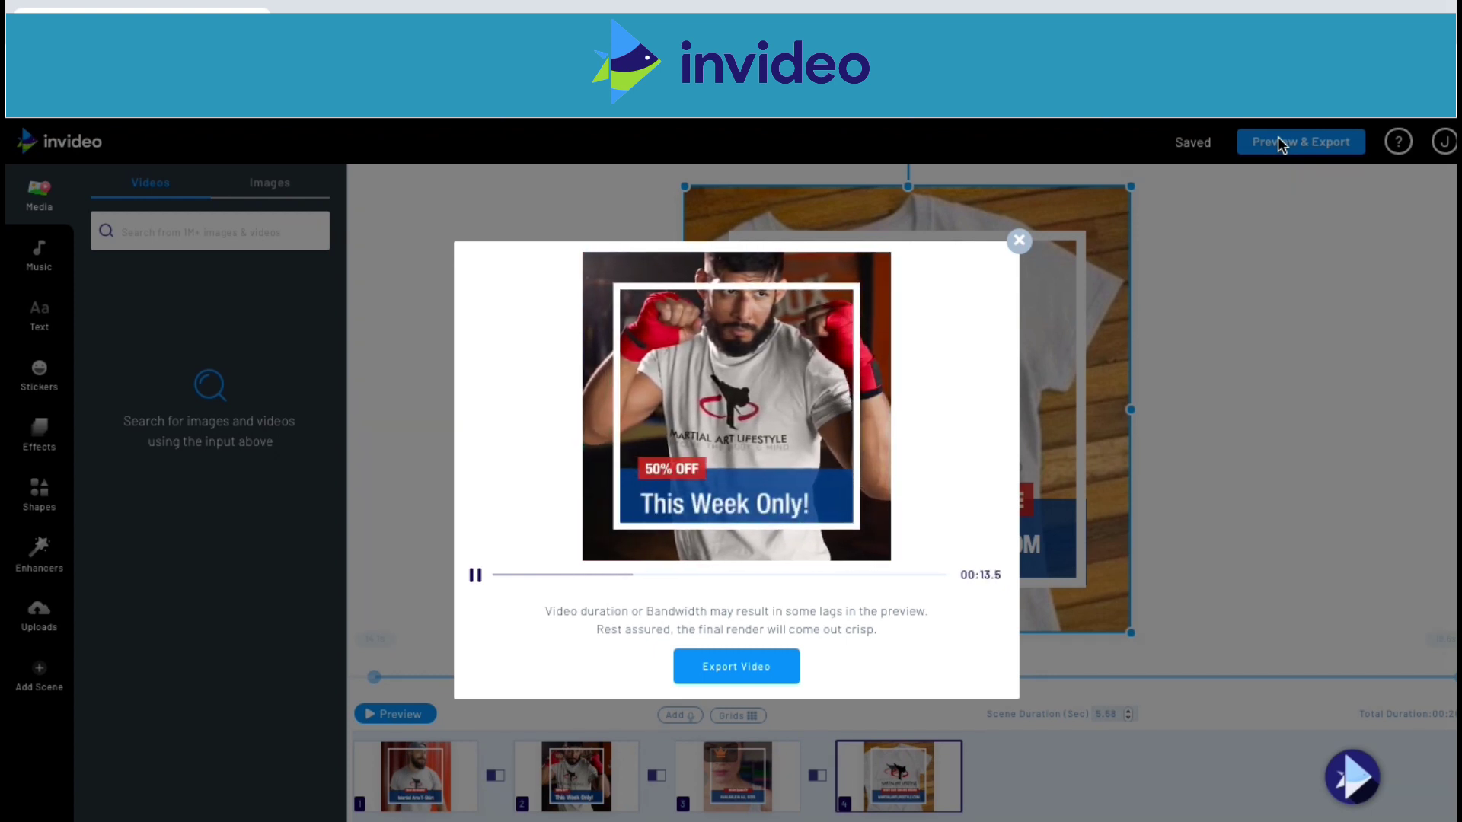
pyautogui.click(759, 679)
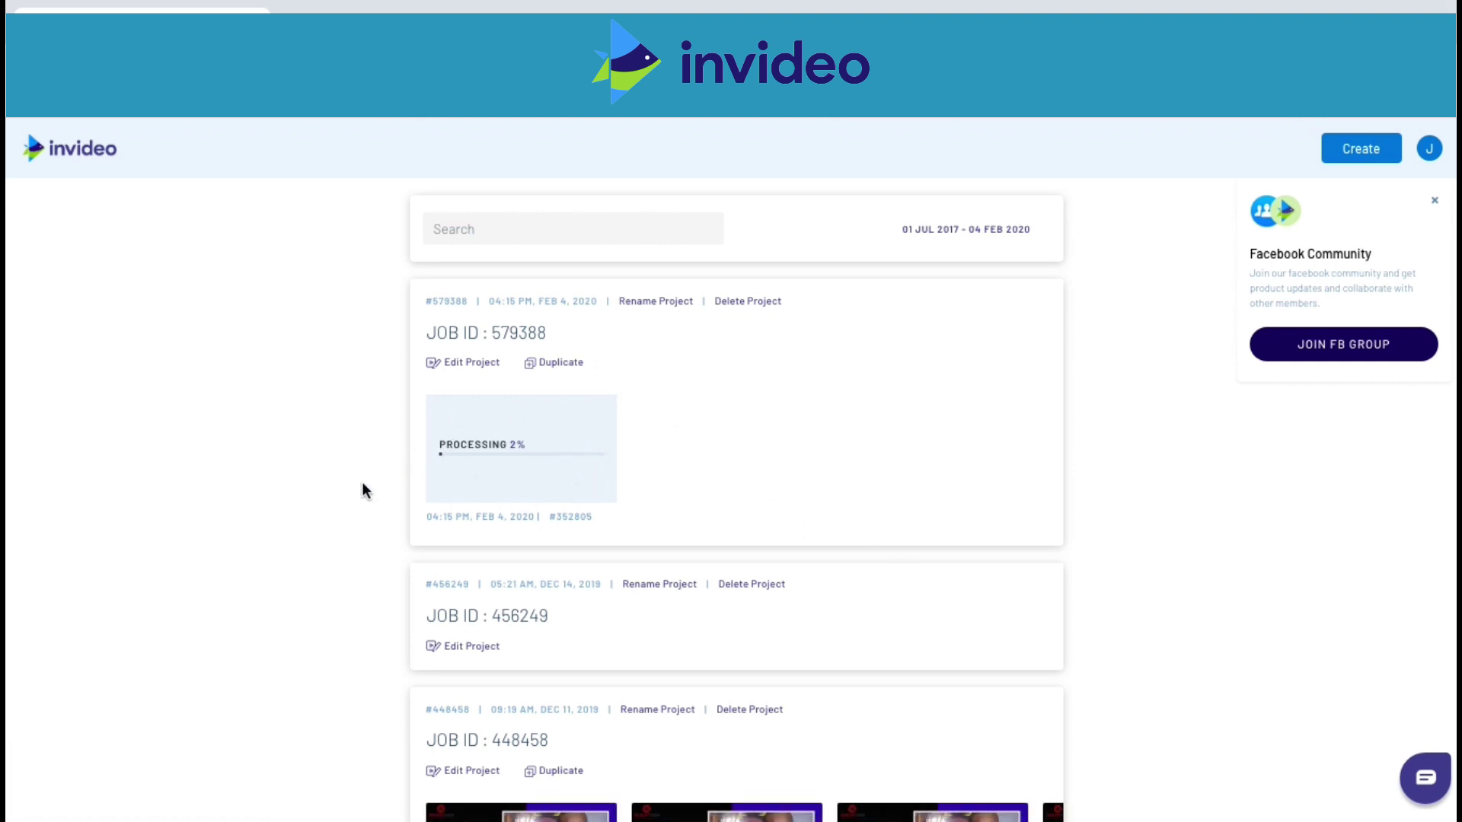
# Step: Look through the project list and play part of the newly rendered T-shirt video once processing completes
pyautogui.scroll(-4, 363, 484)
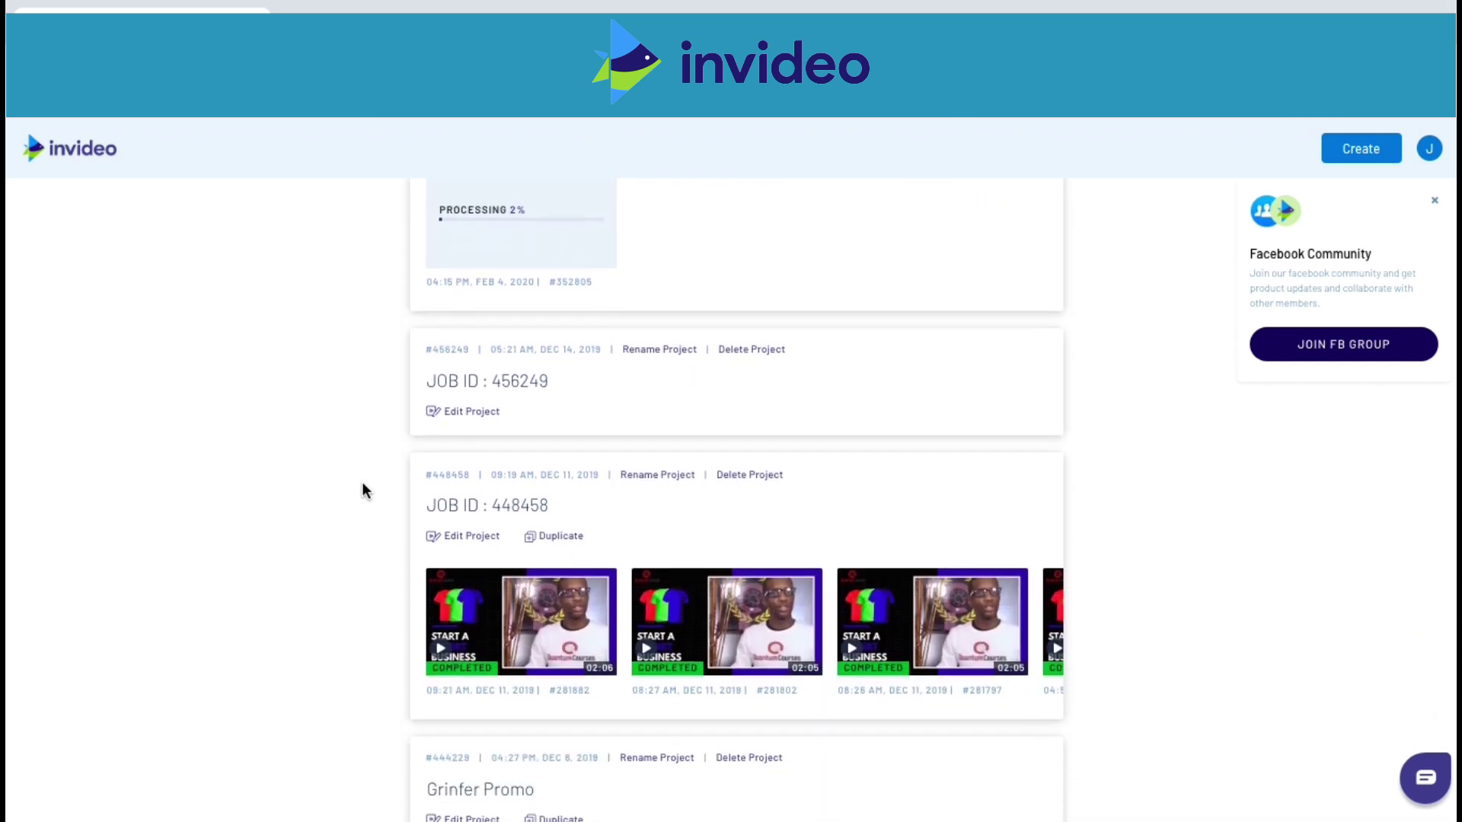
pyautogui.scroll(4, 363, 487)
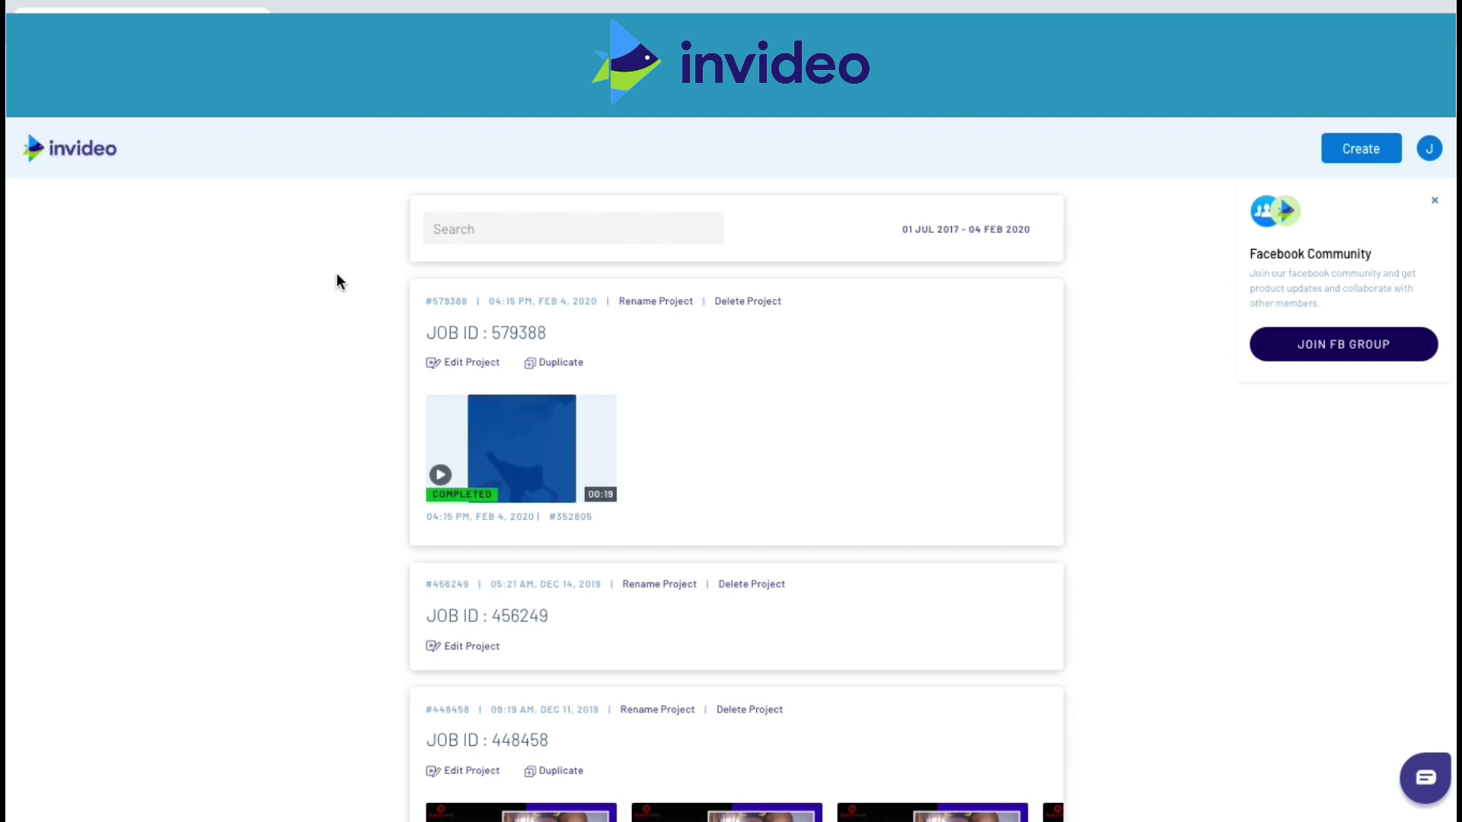
pyautogui.moveTo(438, 476)
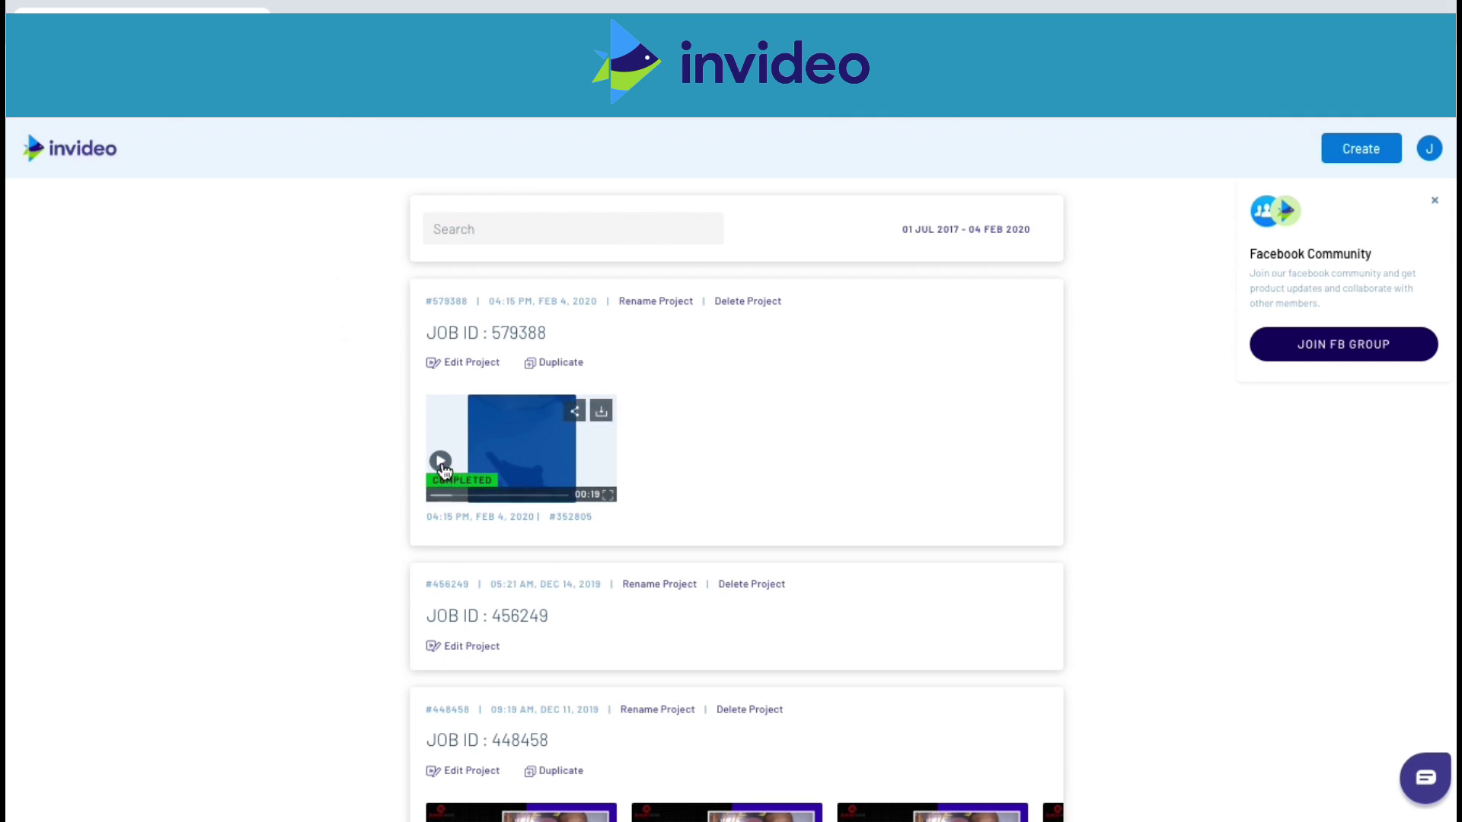
pyautogui.click(441, 463)
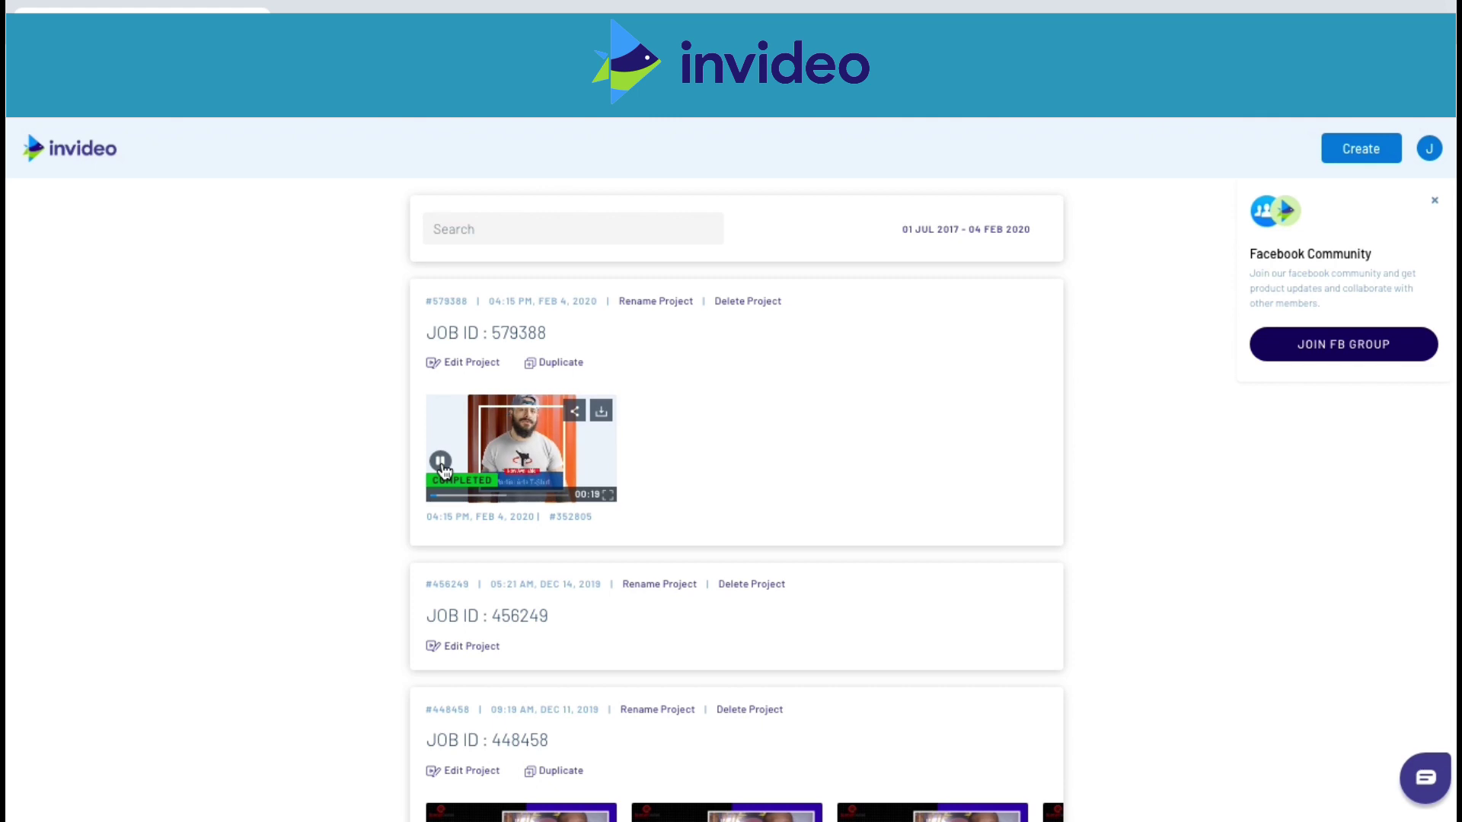
pyautogui.click(441, 463)
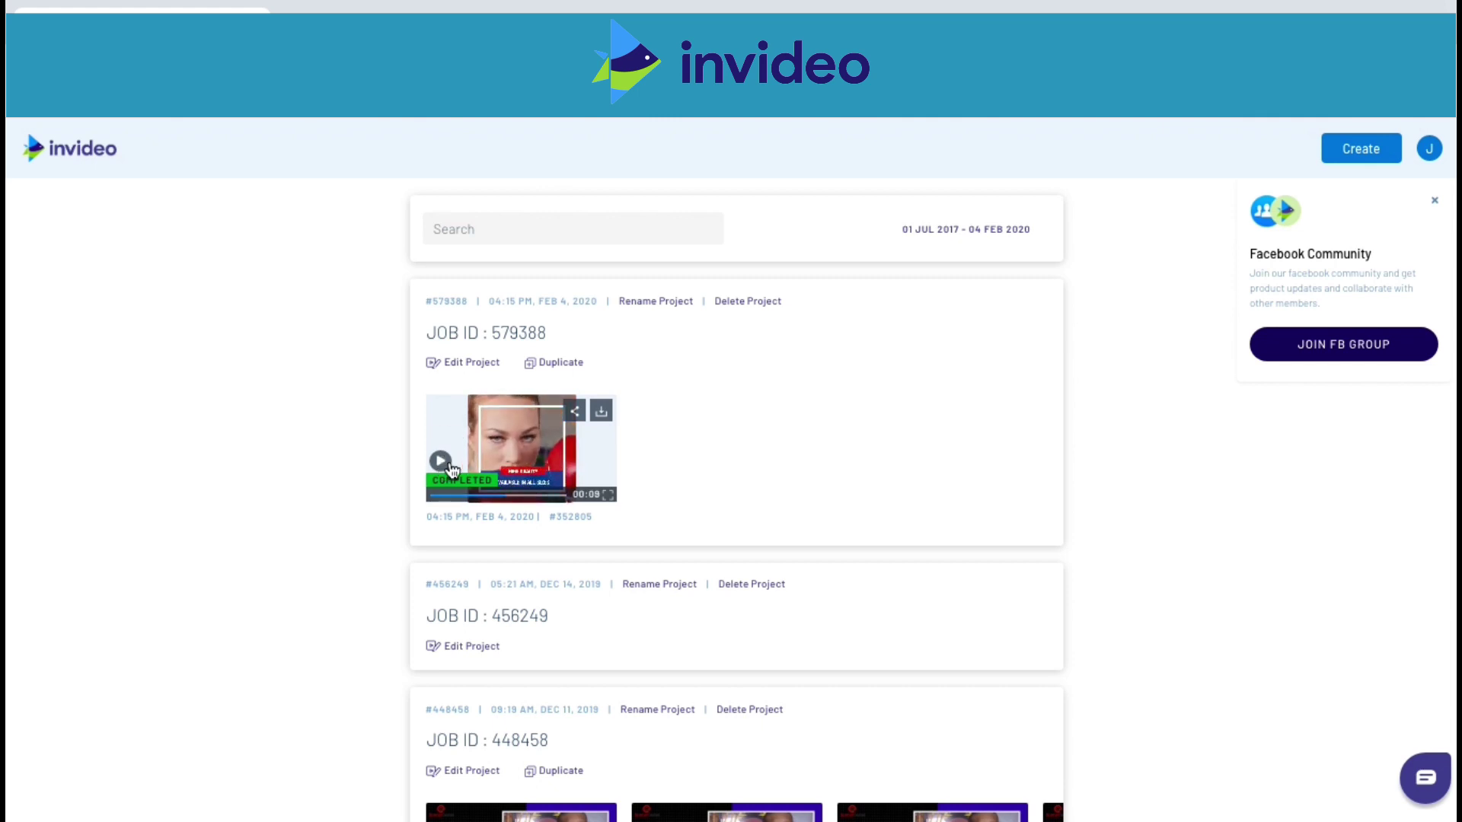
# Step: Download the rendered T-shirt video and open the downloaded file for playback
pyautogui.click(602, 415)
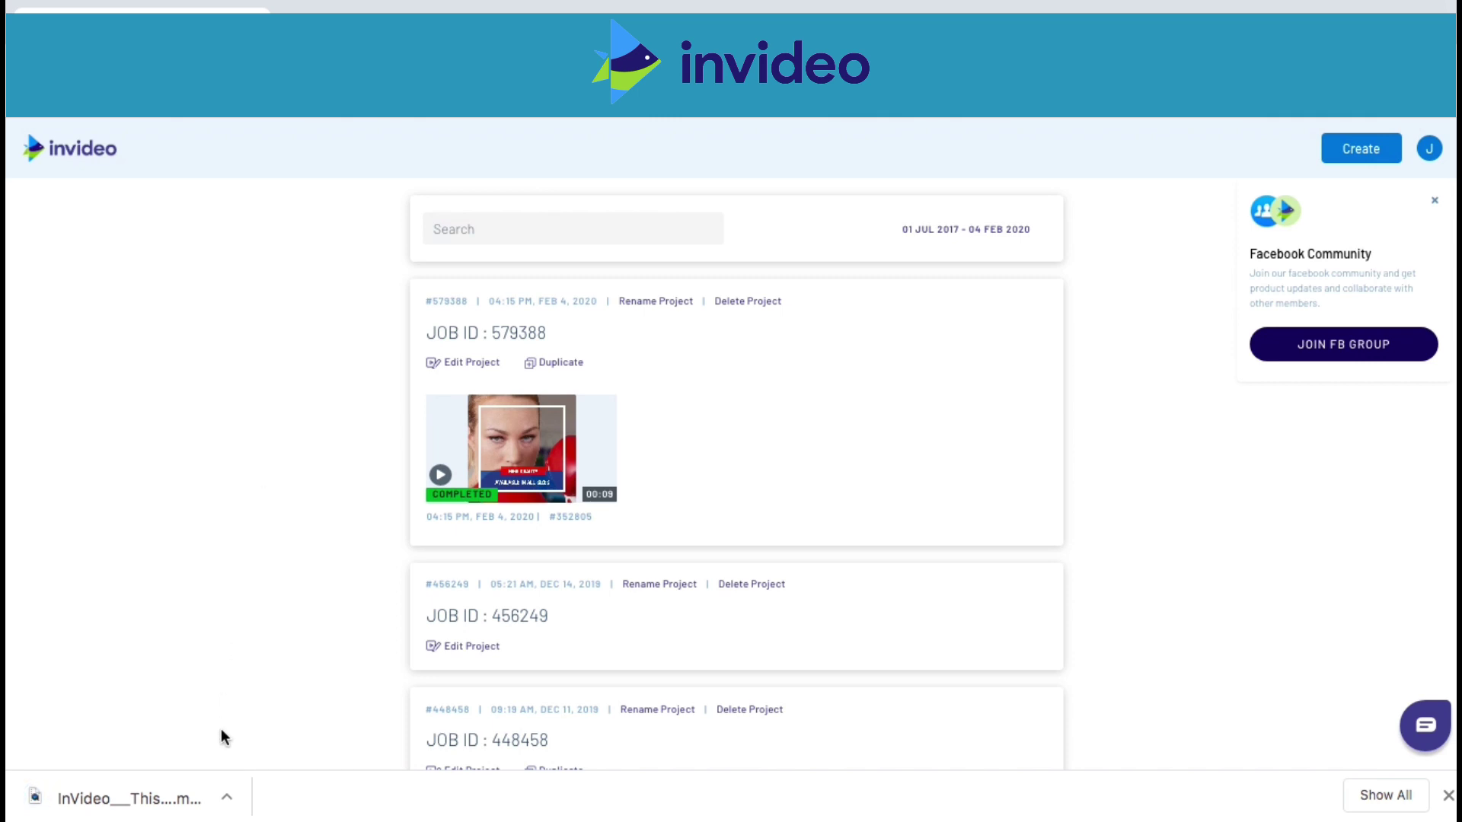
pyautogui.click(229, 794)
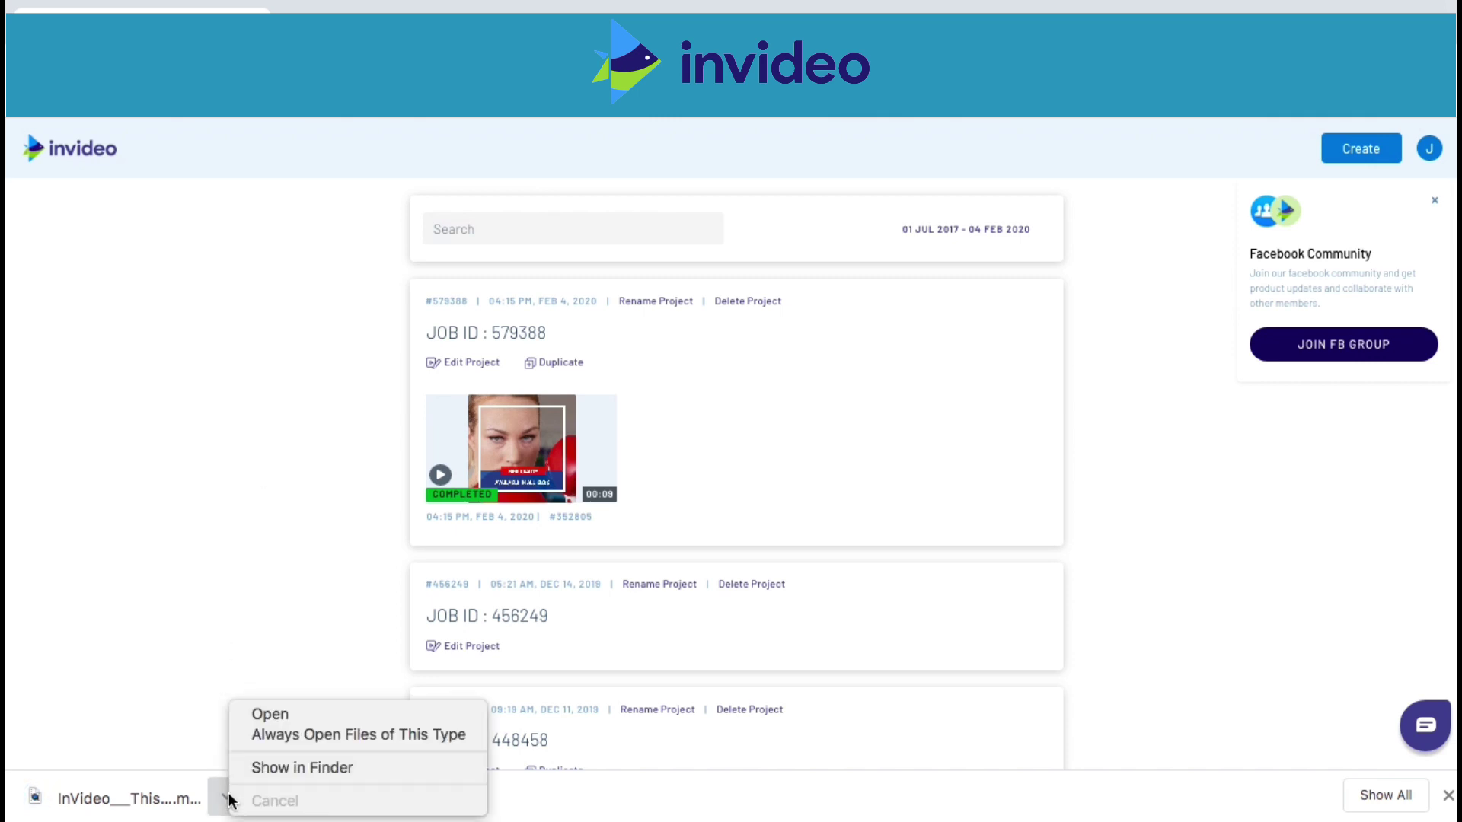
pyautogui.click(268, 711)
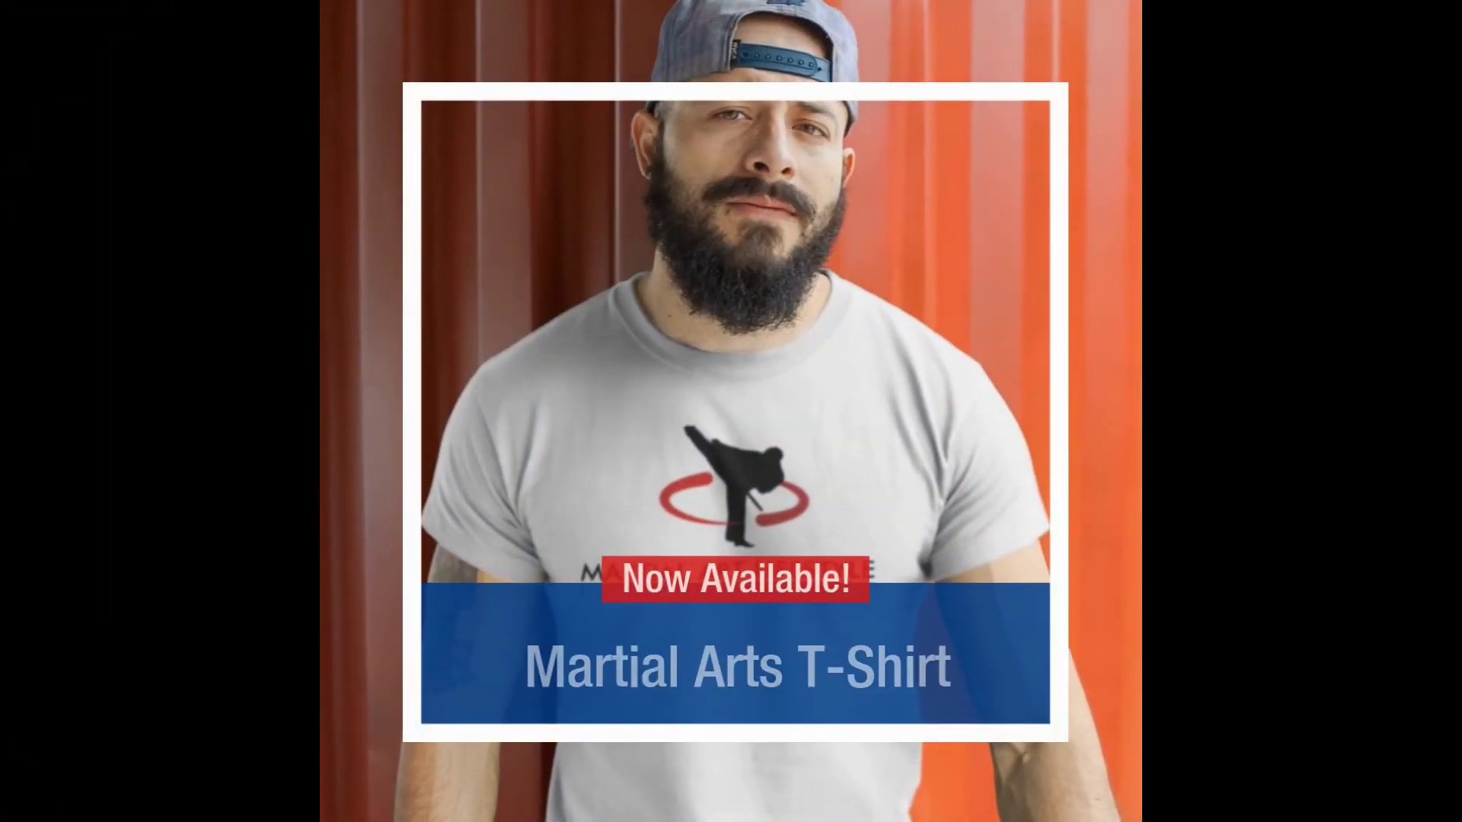